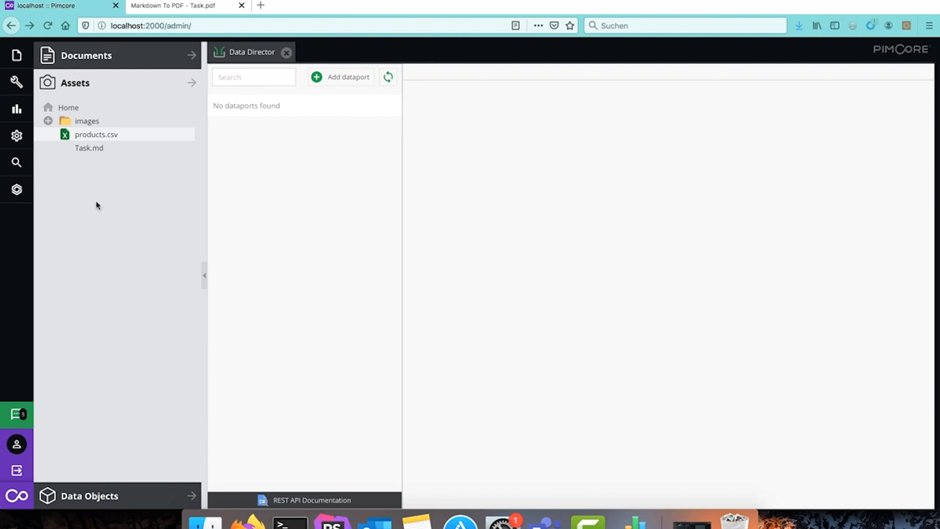
Step: Open the data object class definitions and expand the CoreShop group to list its classes
click(17, 141)
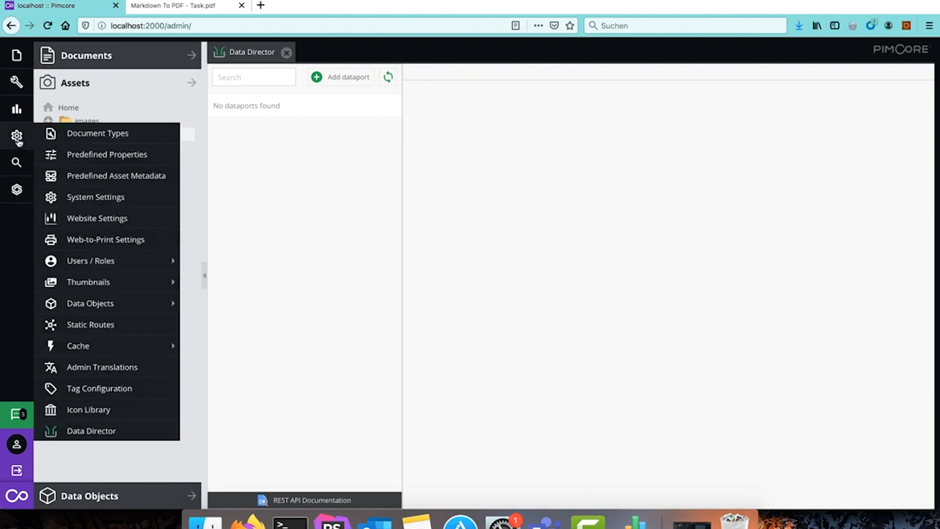
mouse_move(142, 306)
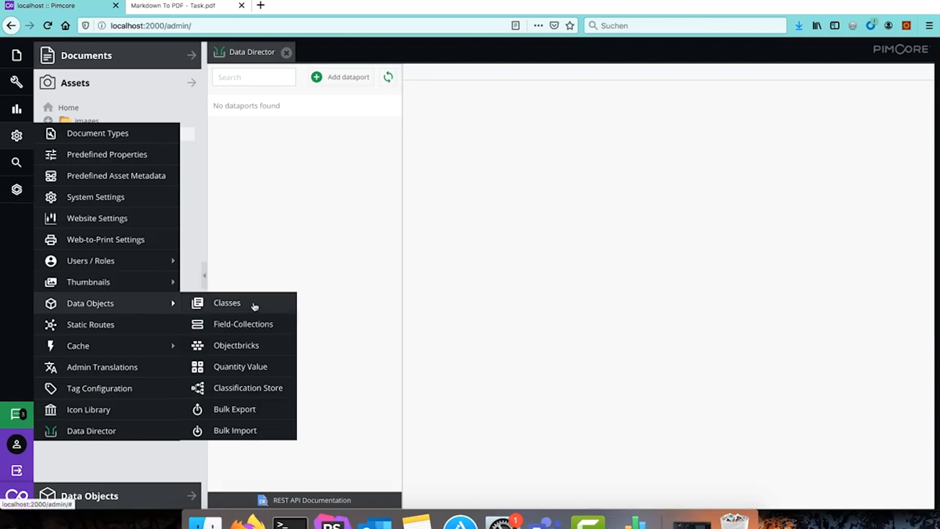
click(255, 306)
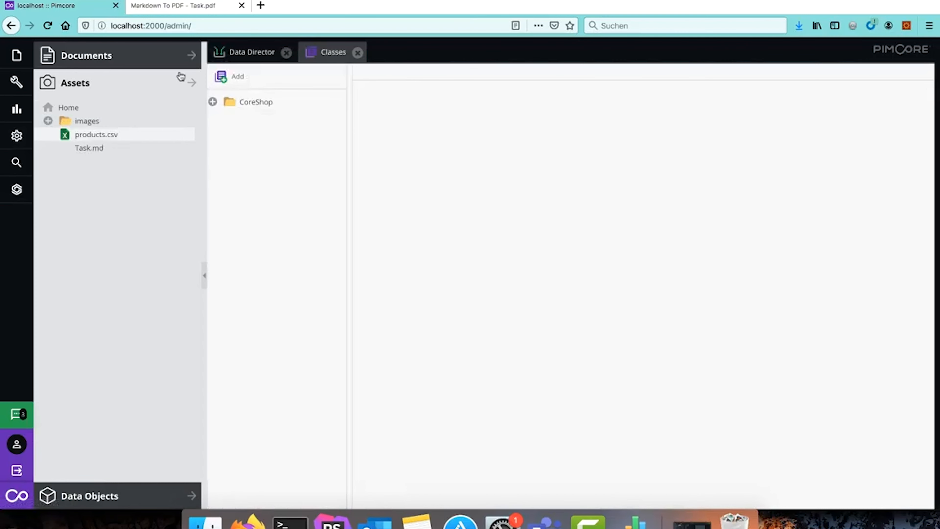
click(212, 102)
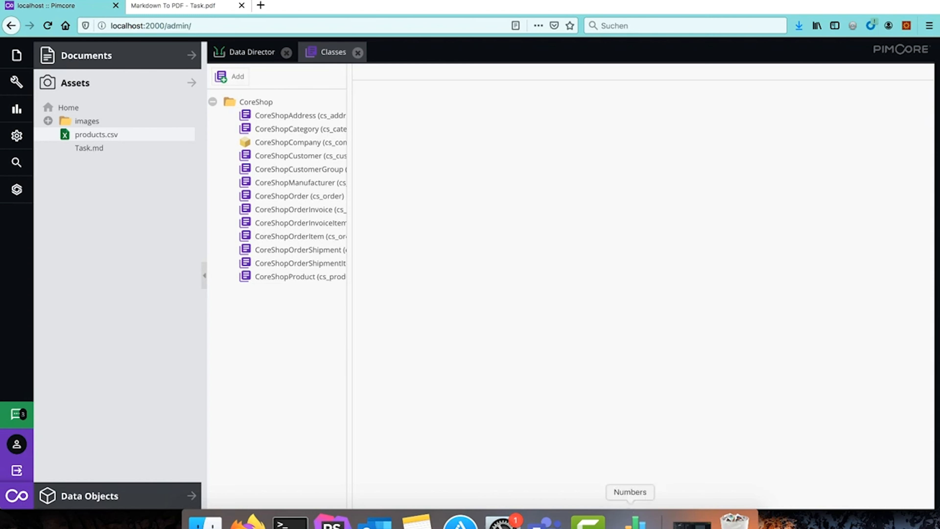
Step: Switch to Numbers and review the column headers of the products table from Product Number through Main Image
click(635, 520)
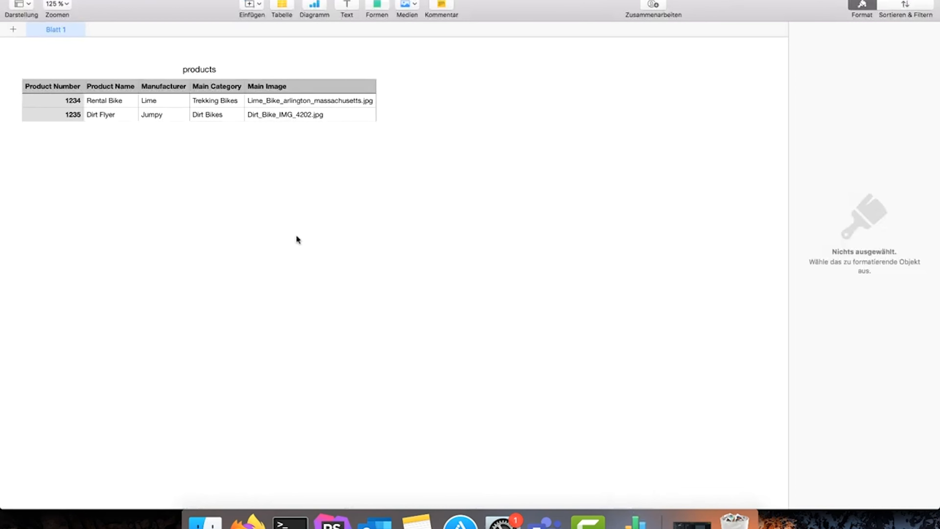
click(51, 86)
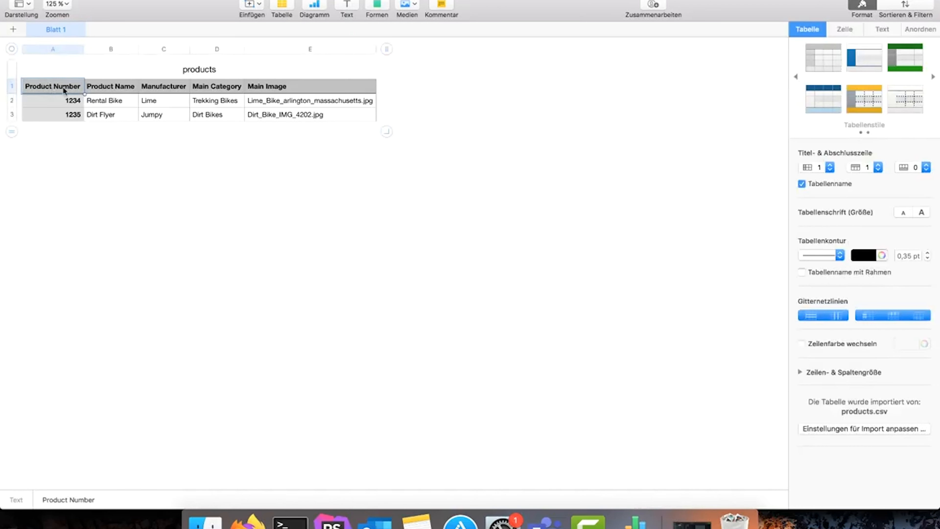
click(113, 86)
click(171, 87)
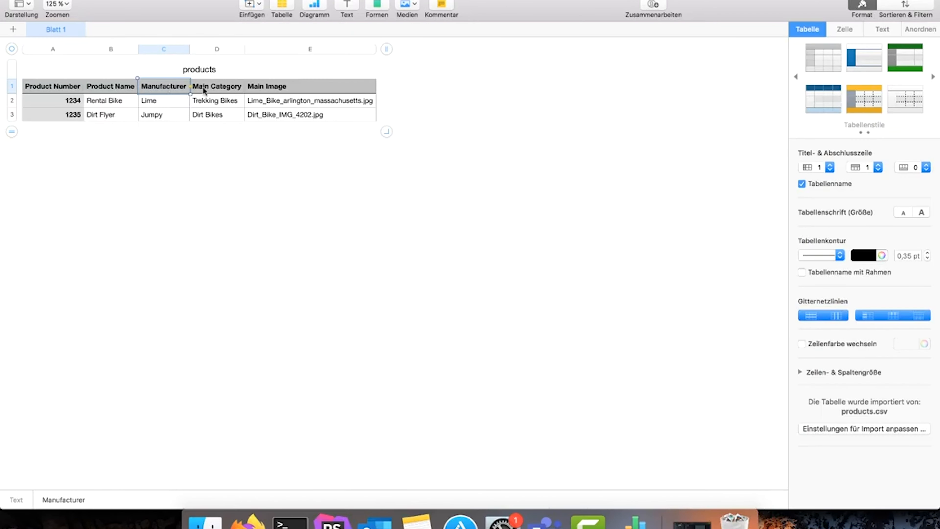
click(224, 86)
click(277, 86)
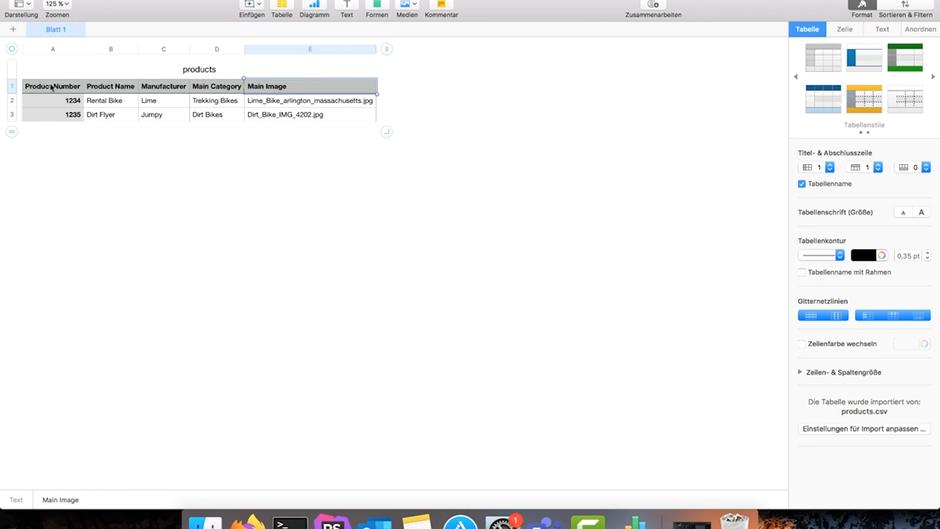
Step: Examine the Product Number and Product Name columns together, and inspect each value in the Rental Bike record
drag(52, 87, 118, 89)
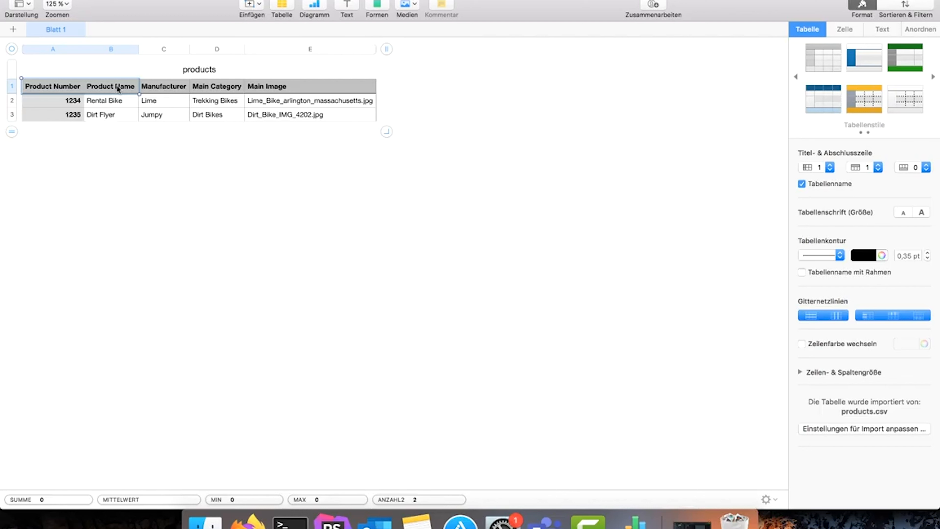
click(64, 102)
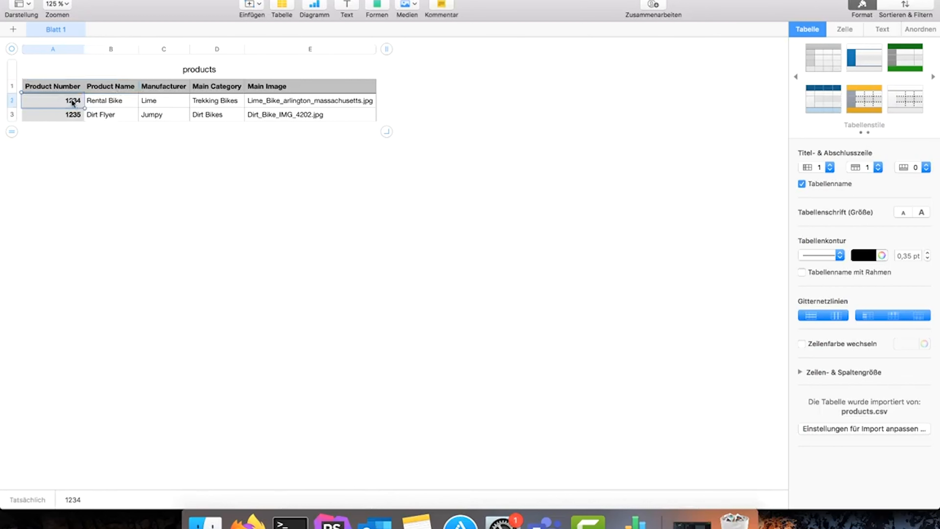
click(117, 102)
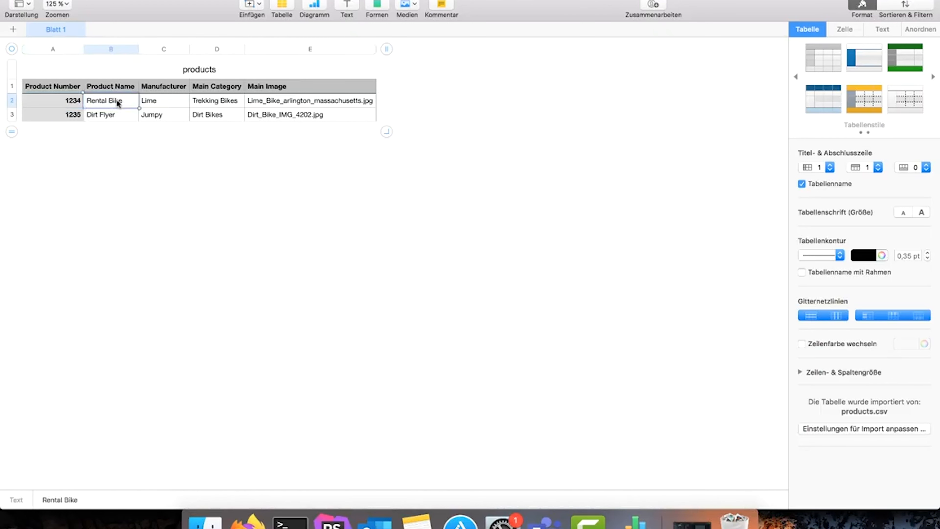
click(166, 103)
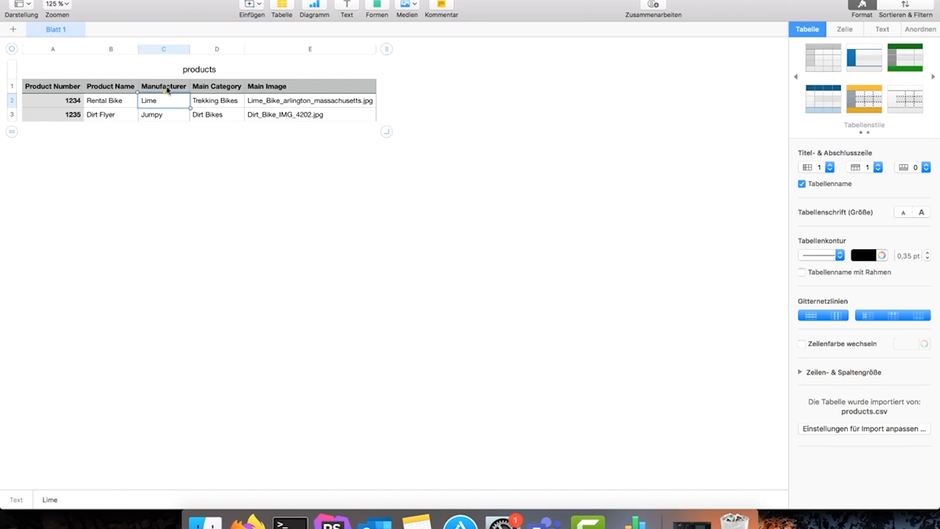
click(233, 106)
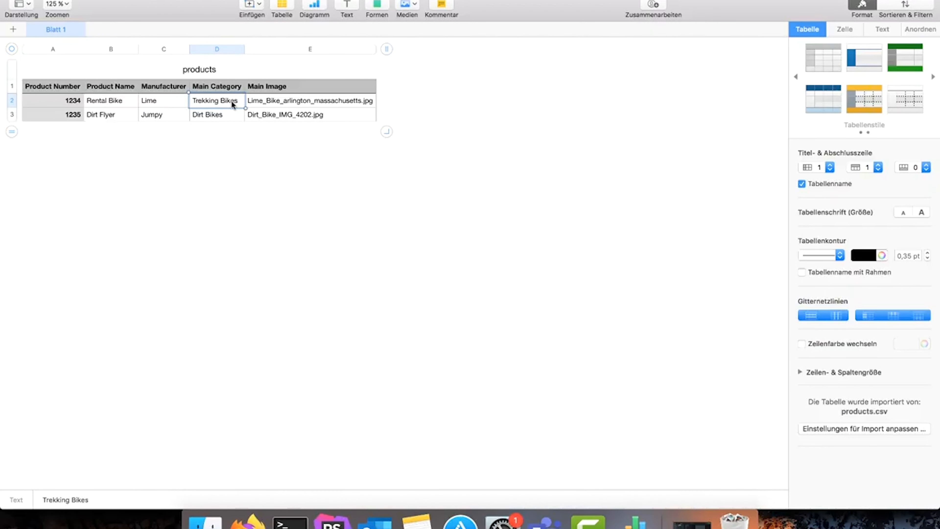
click(284, 99)
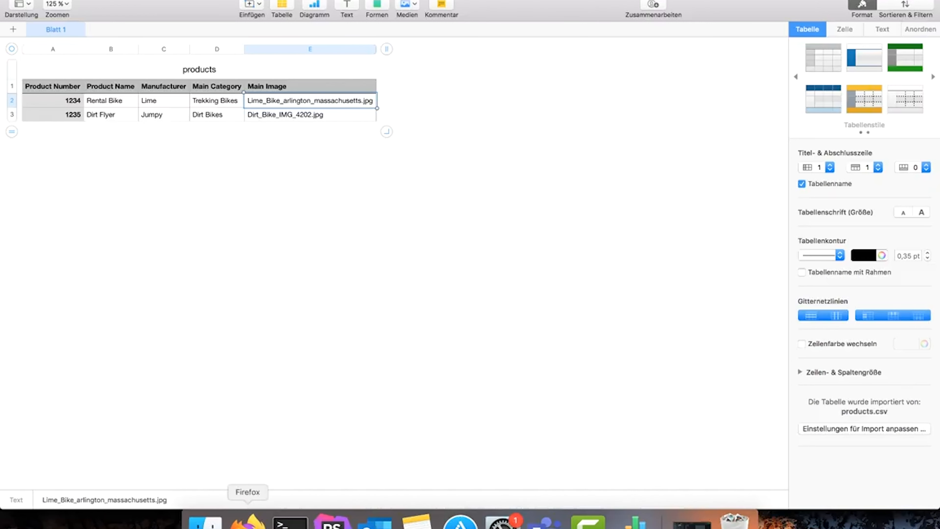
Step: Switch to Firefox and read the desired object tree in Task.pdf, examining the Manufacturers and Products folders
click(247, 521)
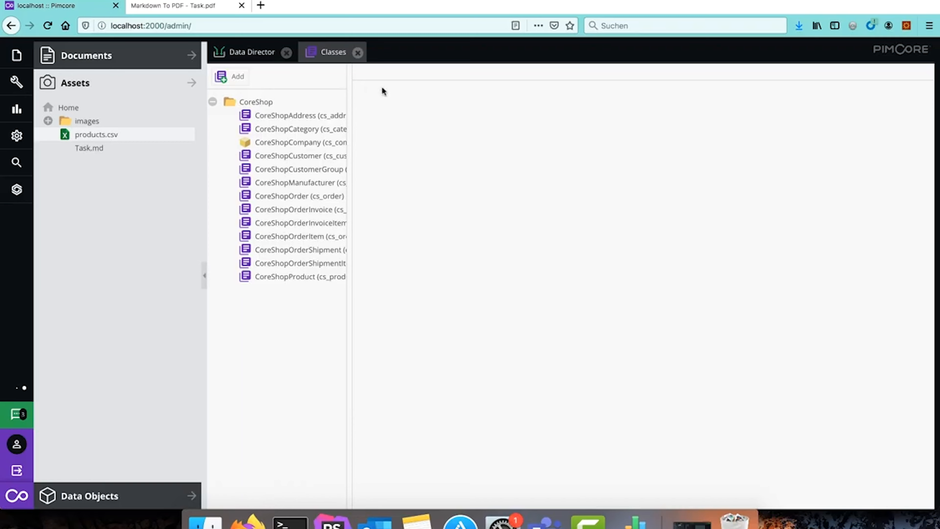
click(194, 5)
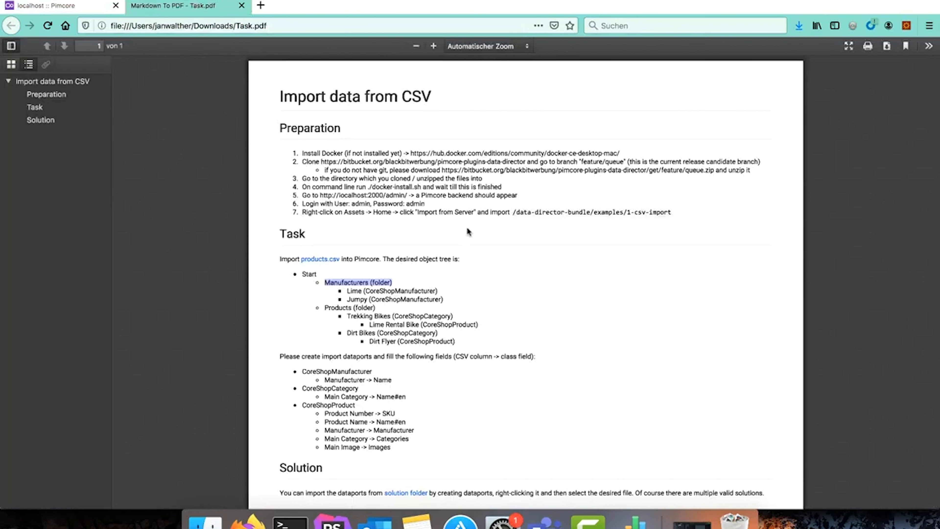
click(453, 283)
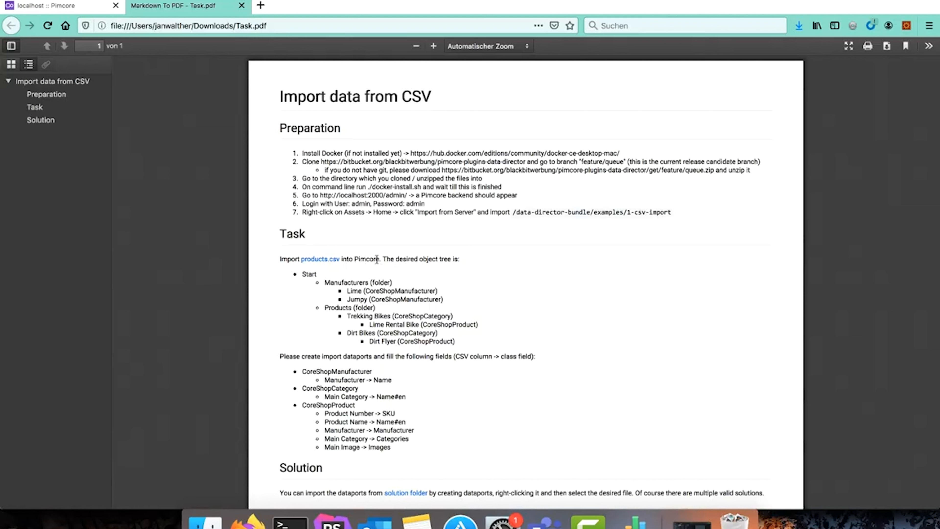
drag(383, 259, 386, 259)
drag(322, 274, 303, 274)
drag(325, 282, 400, 286)
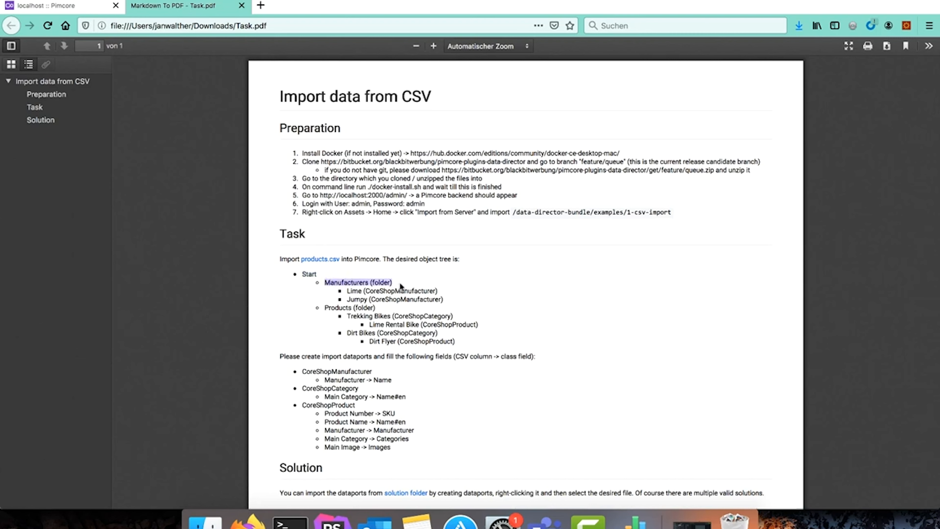
drag(324, 307, 392, 311)
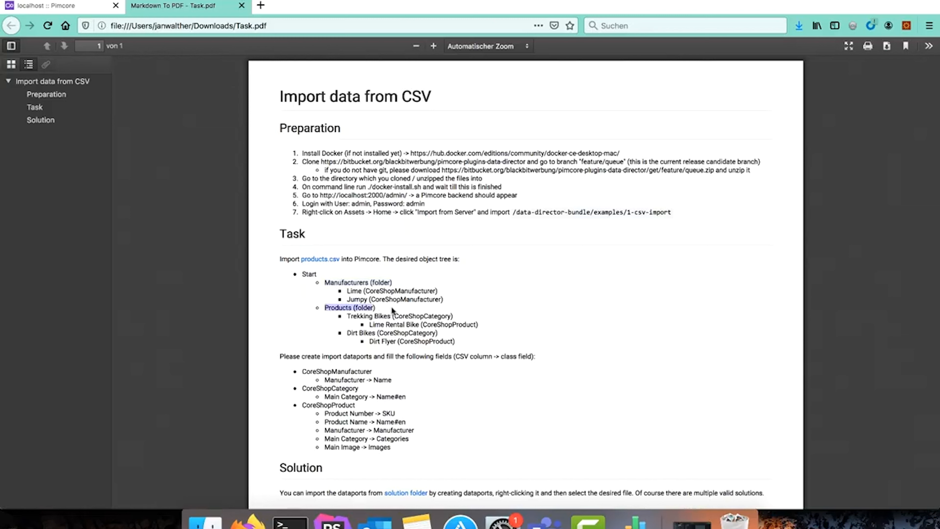
double_click(383, 281)
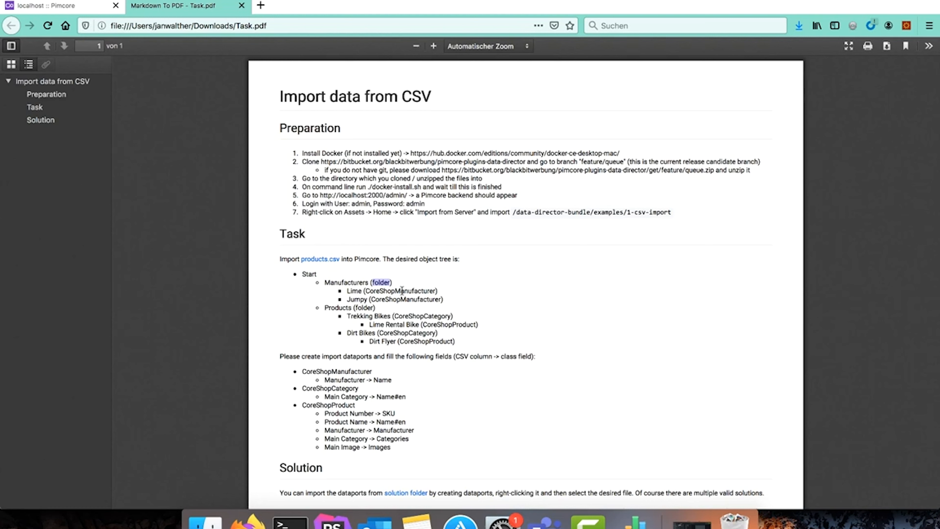
Step: Examine the Lime and Jumpy entries in the object tree and the CoreShopManufacturer class assigned to them
double_click(358, 291)
double_click(357, 300)
double_click(358, 290)
double_click(406, 290)
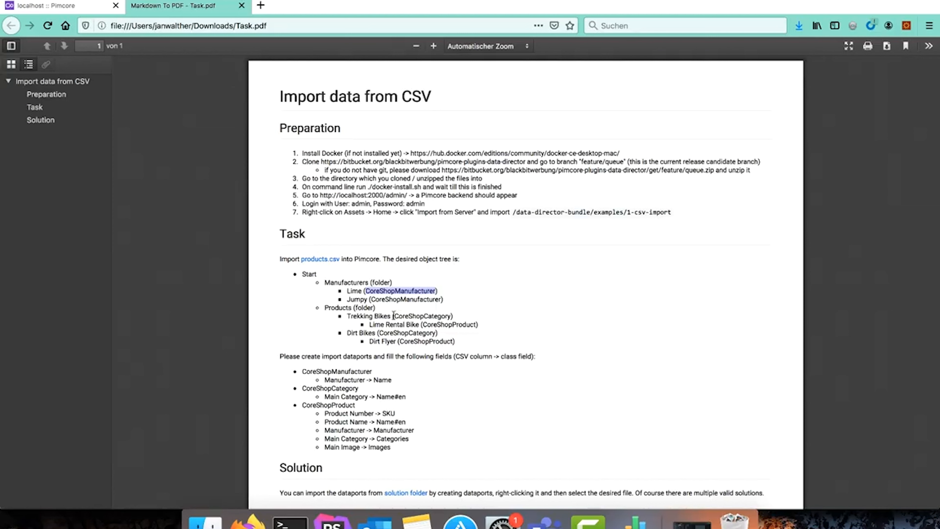
Step: Examine the Trekking Bikes and Dirt Bikes categories and their products in the object tree, including their assigned classes
drag(391, 316, 376, 332)
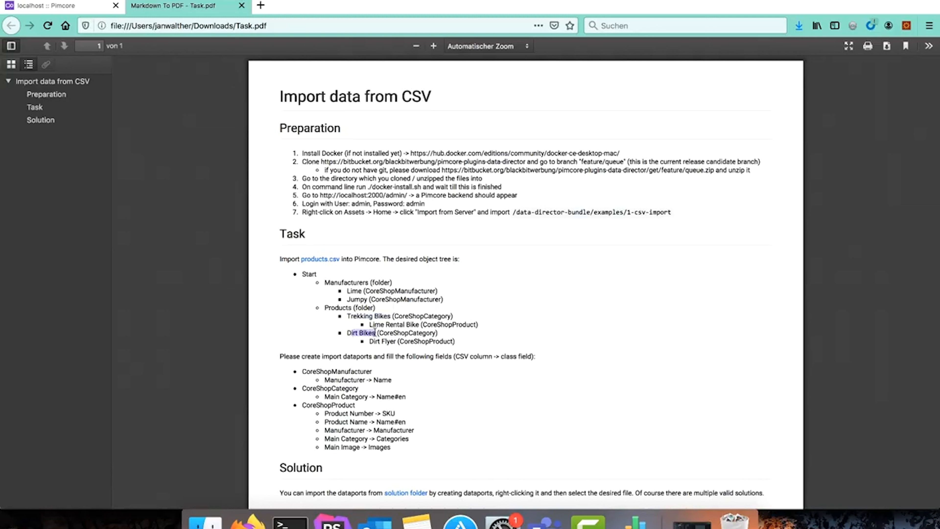
double_click(415, 314)
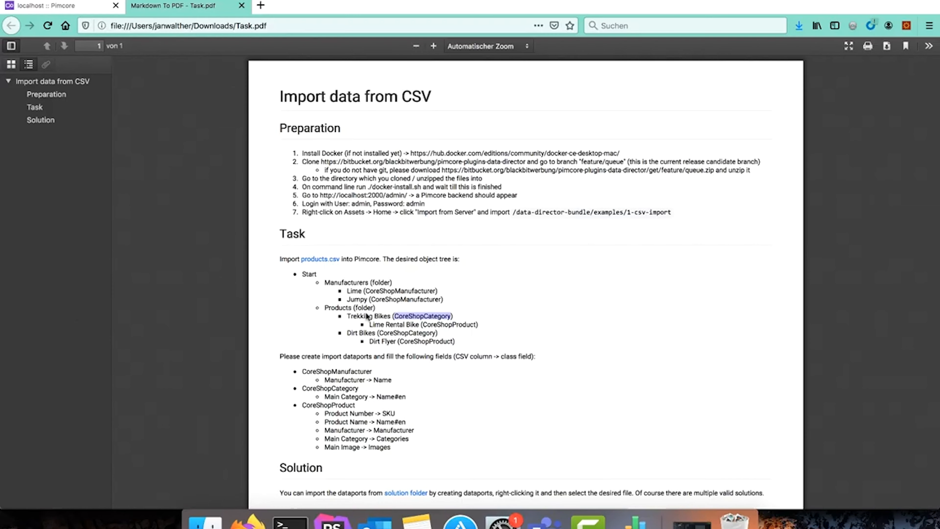
drag(370, 324, 420, 325)
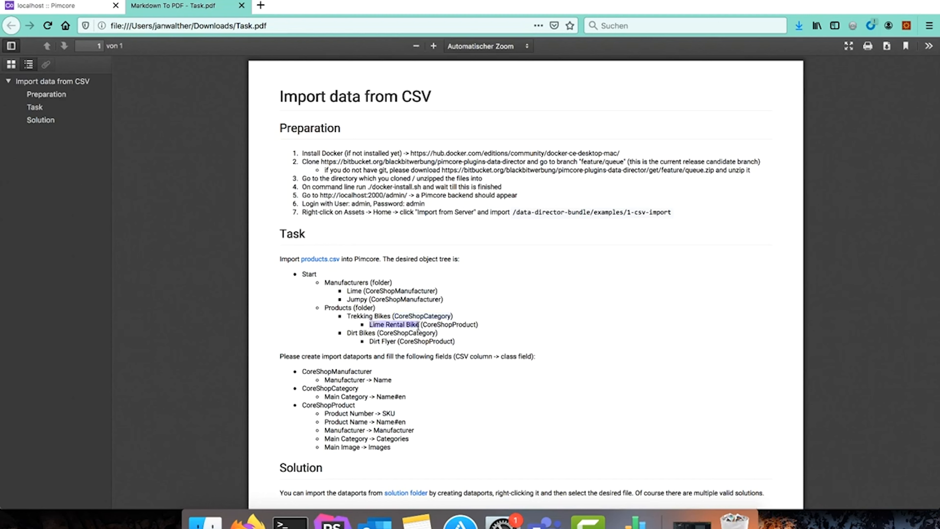
double_click(449, 324)
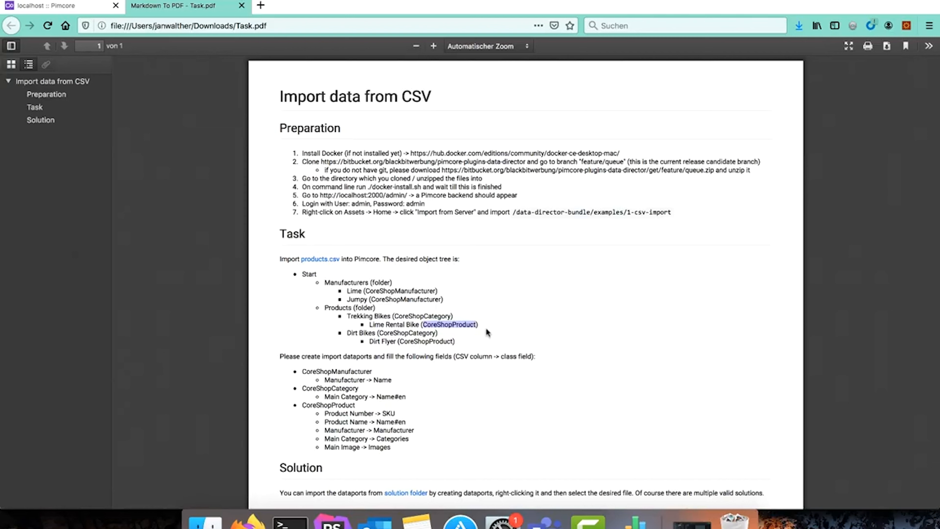
click(460, 342)
Step: Compare the CoreShopManufacturer field mapping in the task document with the Manufacturer column of the products table in Numbers
double_click(328, 372)
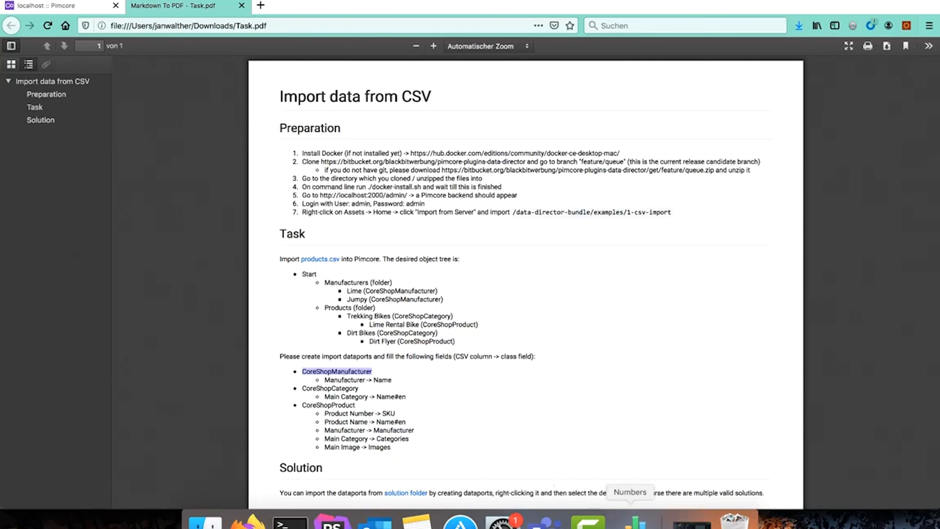
click(636, 522)
click(162, 88)
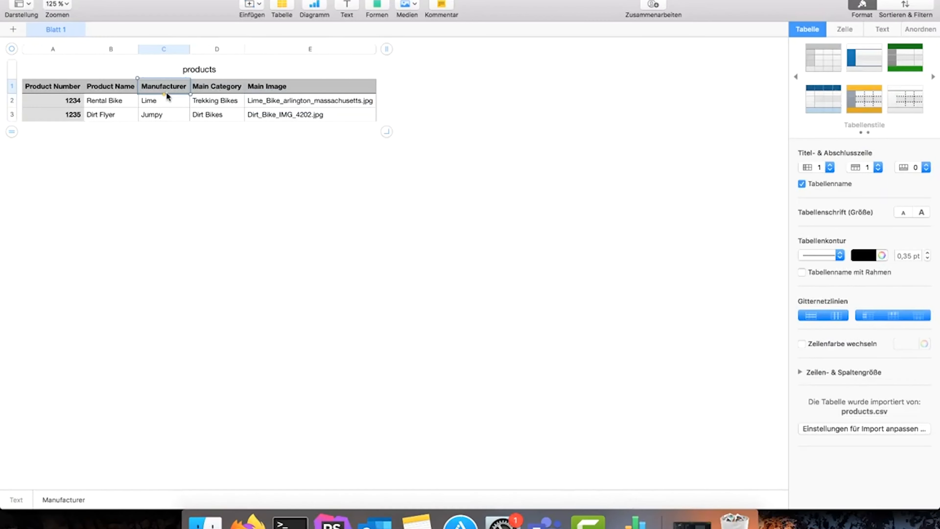
click(163, 105)
click(164, 115)
Step: Return to Pimcore in Firefox and view the name field's settings in the CoreShopManufacturer class definition
click(247, 522)
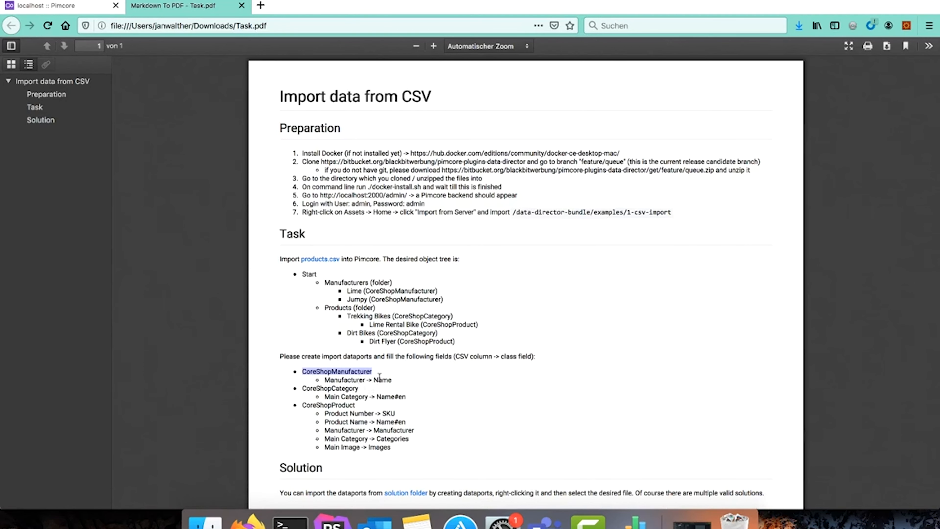
click(59, 7)
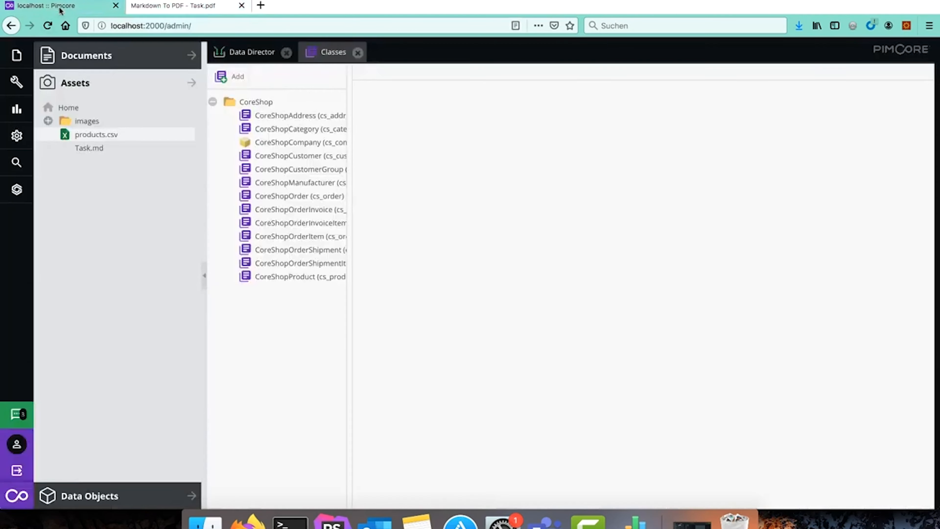
click(326, 182)
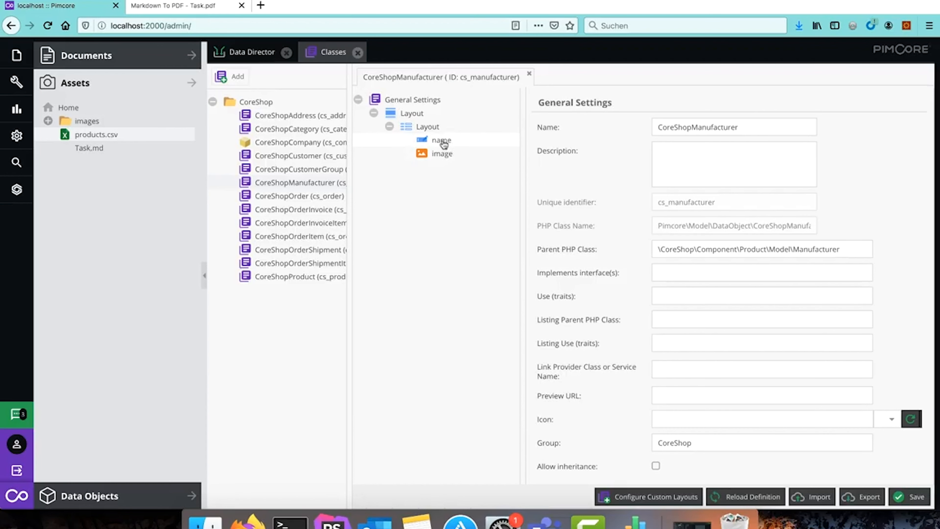
click(452, 142)
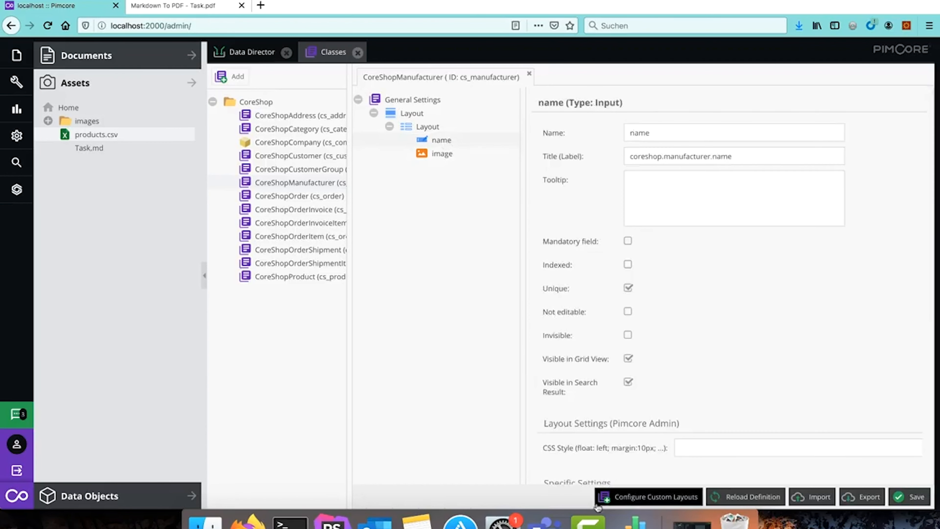
Step: Glance at the products table in Numbers, and examine the CoreShopCategory mapping for Main Category in Task.pdf in Firefox
click(636, 521)
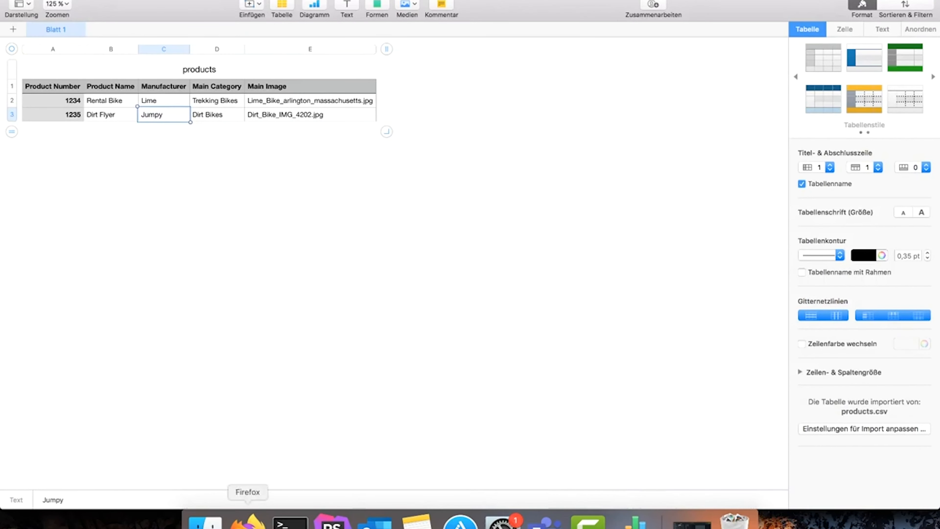
click(248, 521)
click(180, 4)
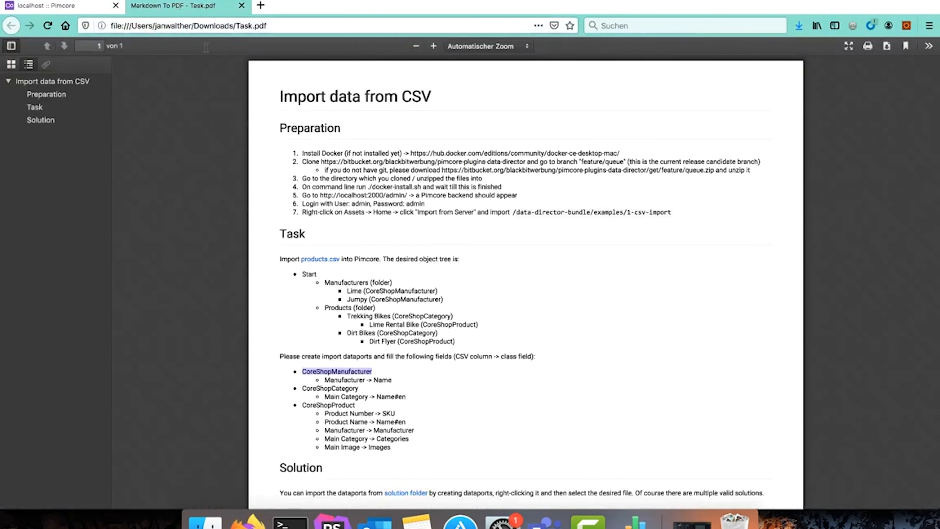
double_click(343, 388)
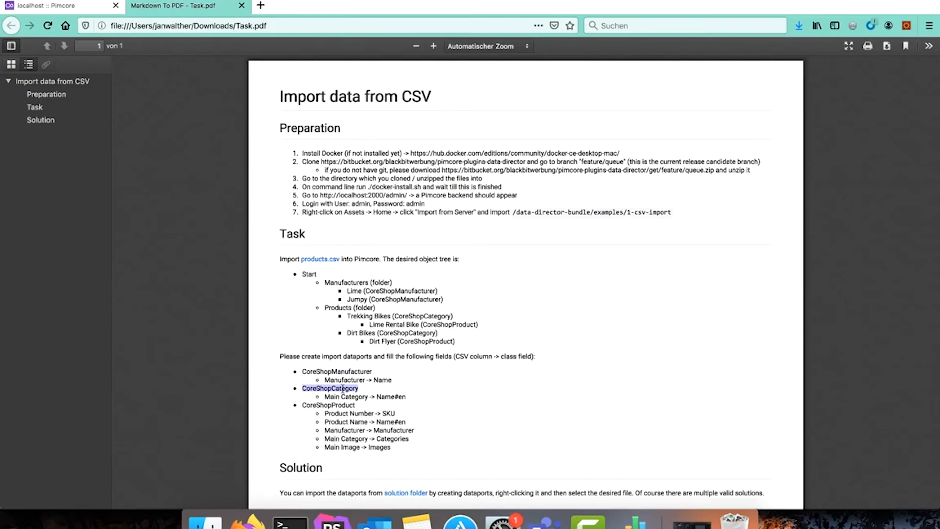
drag(368, 397, 324, 397)
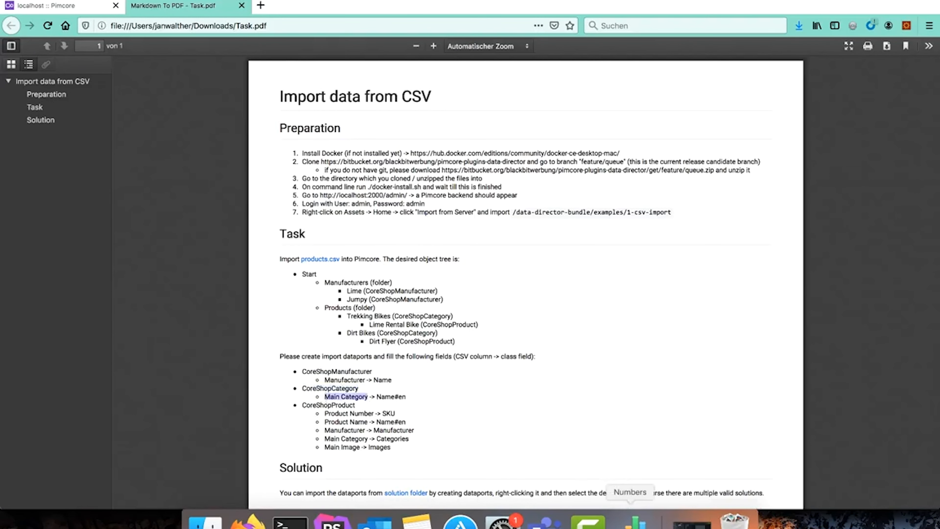
Step: Compare the Main Category column of the products table in Numbers with its Name#en mapping in Task.pdf in Firefox
click(634, 518)
click(215, 86)
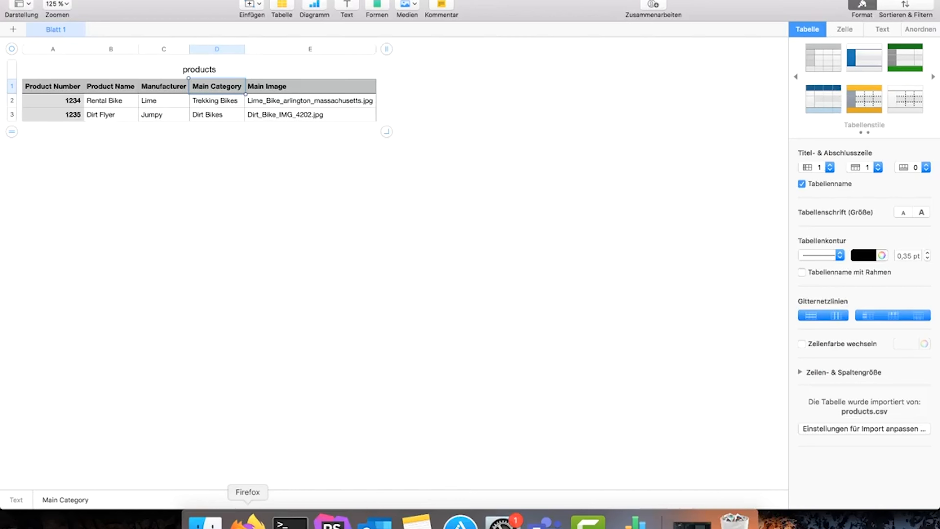
click(248, 521)
drag(378, 398, 391, 399)
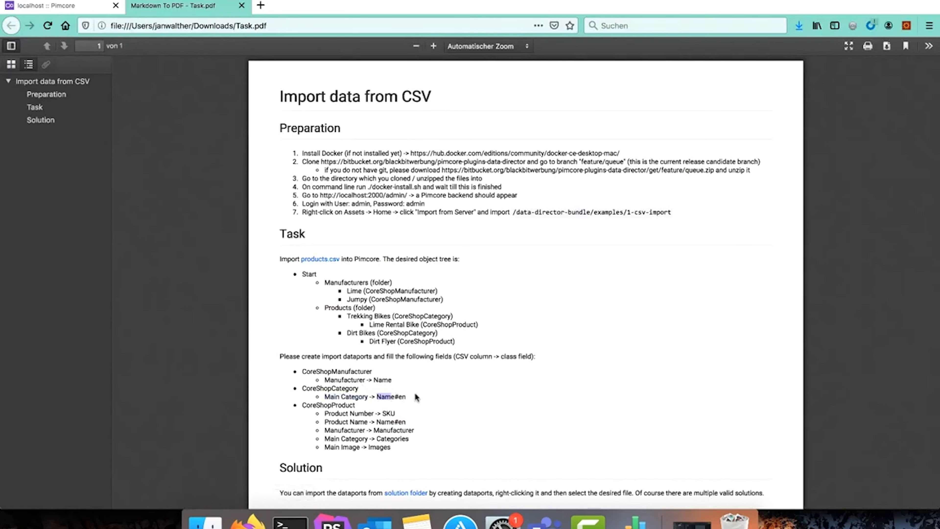
Step: Return to Pimcore and view the localized name field's settings in the CoreShopCategory class definition
click(69, 5)
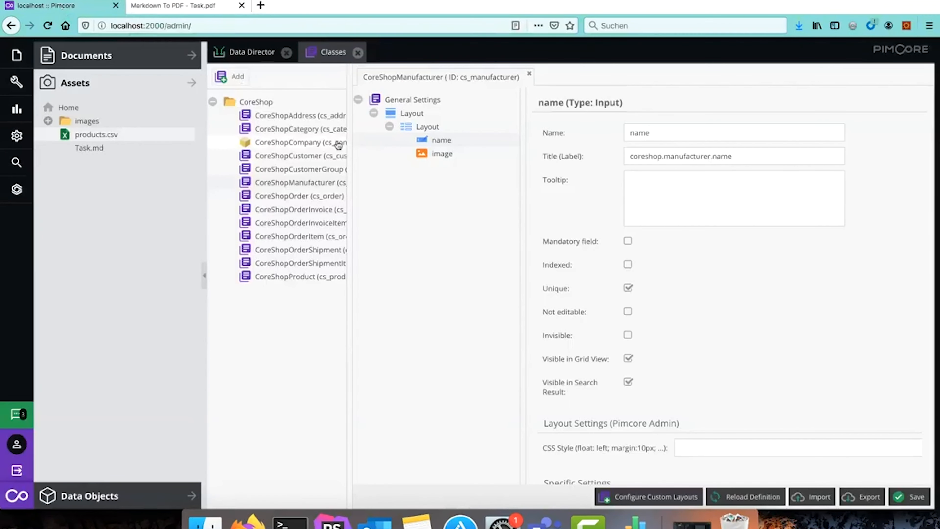
click(312, 132)
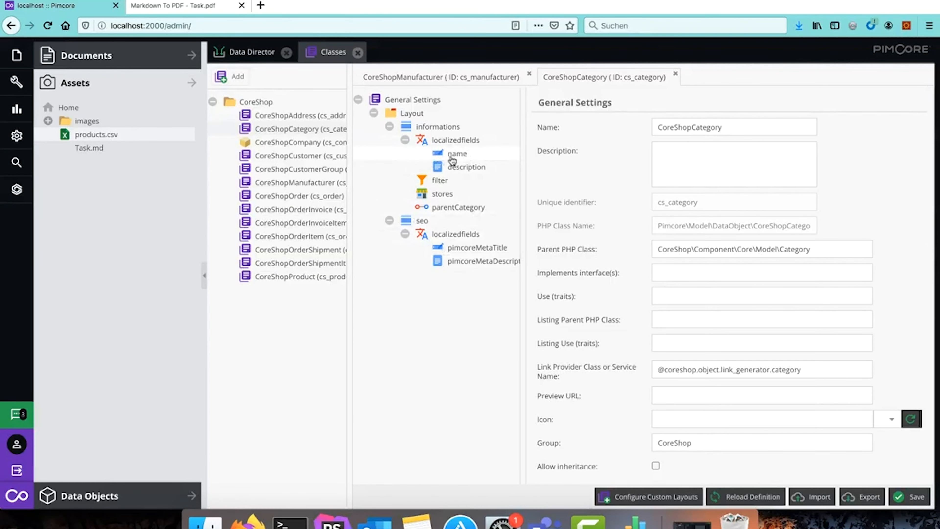
click(467, 157)
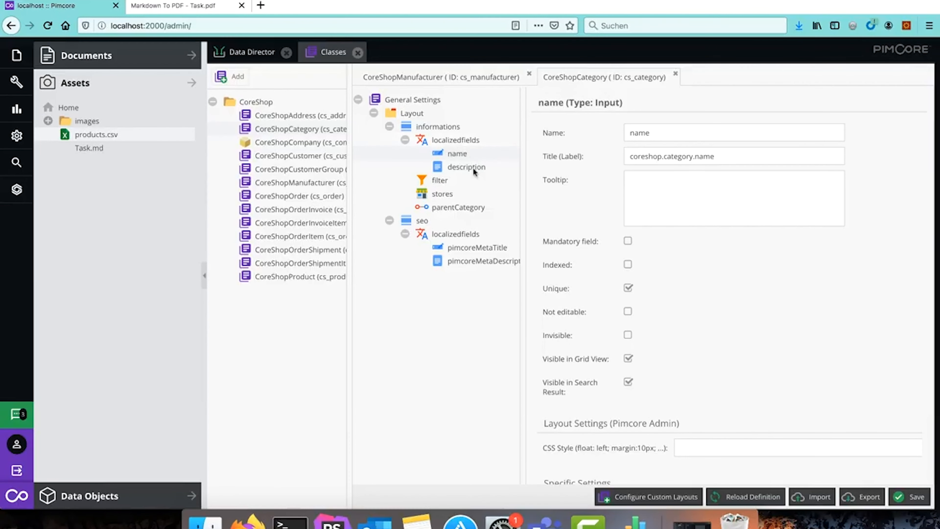
Step: Glance at the products table in Numbers, and examine the CoreShopProduct mappings for Product Number, Product Name and Manufacturer in Task.pdf in Firefox
click(631, 520)
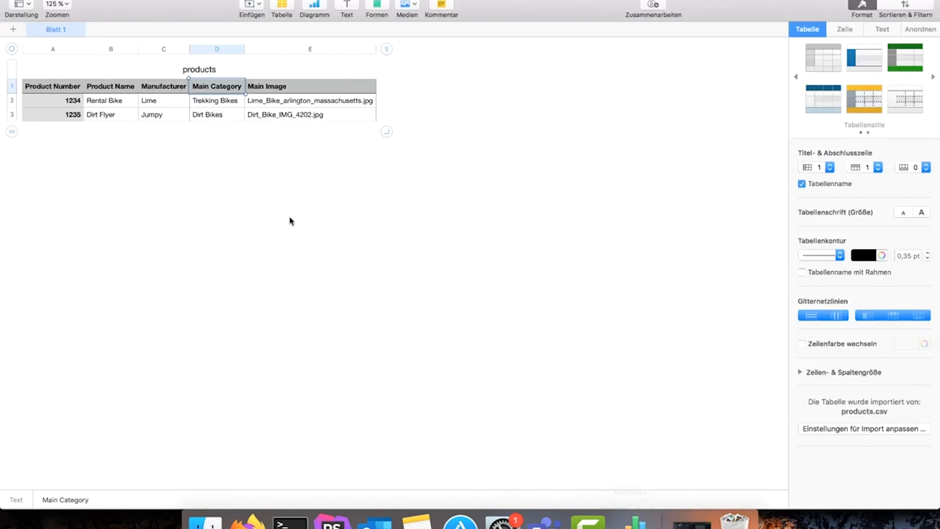
click(248, 520)
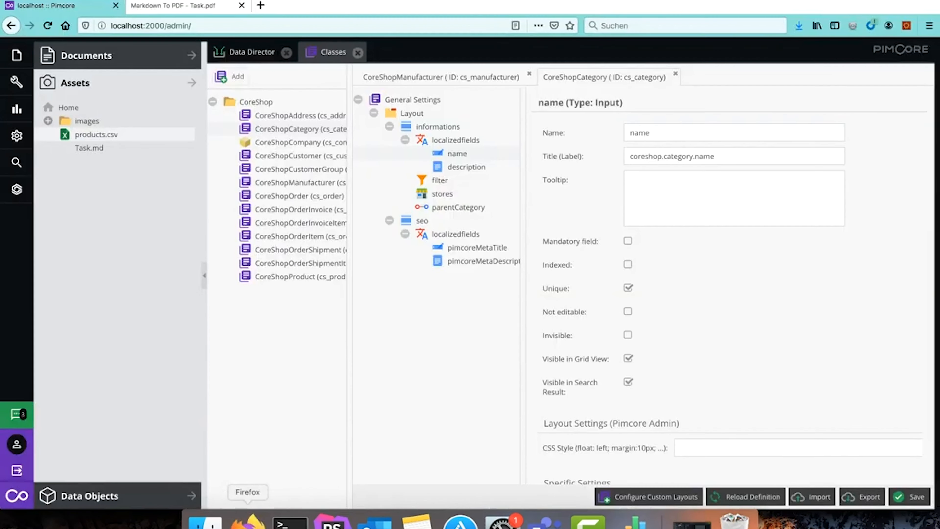
click(200, 6)
double_click(326, 404)
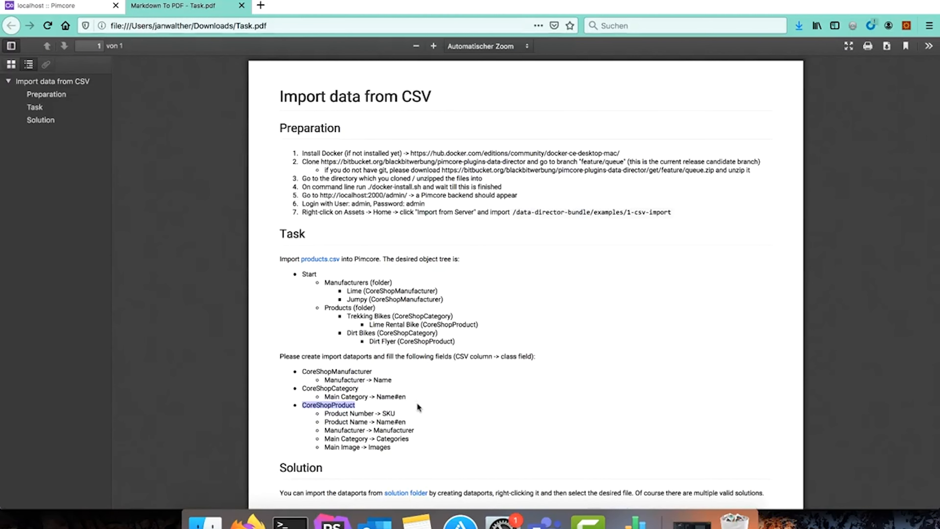
drag(374, 413, 324, 414)
double_click(387, 414)
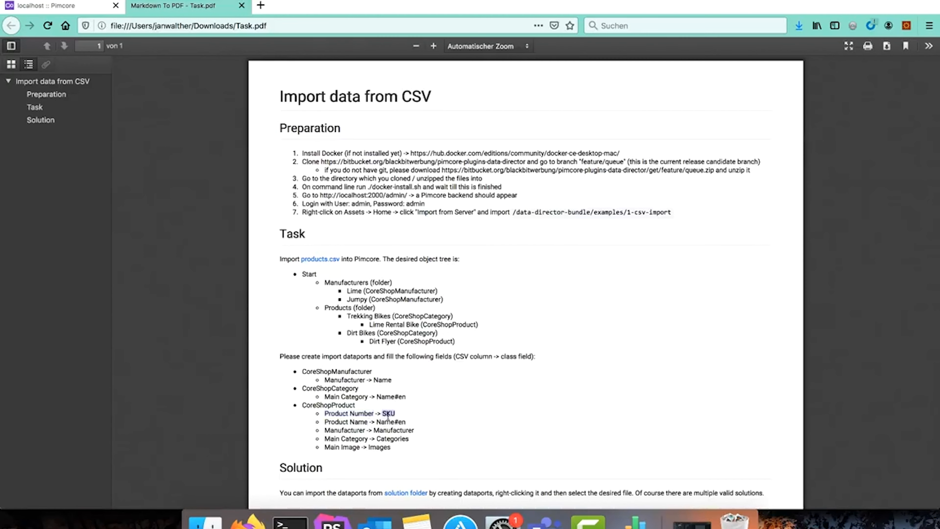
drag(368, 421, 413, 424)
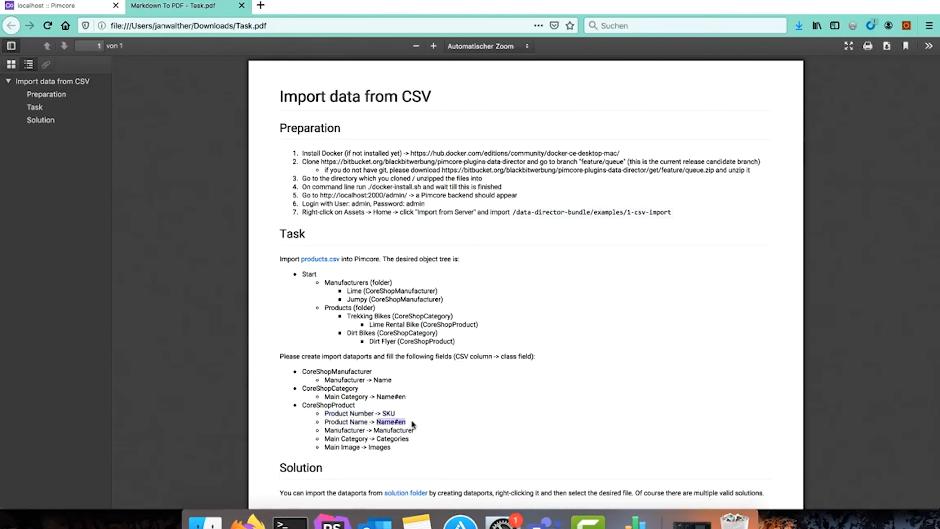
double_click(355, 431)
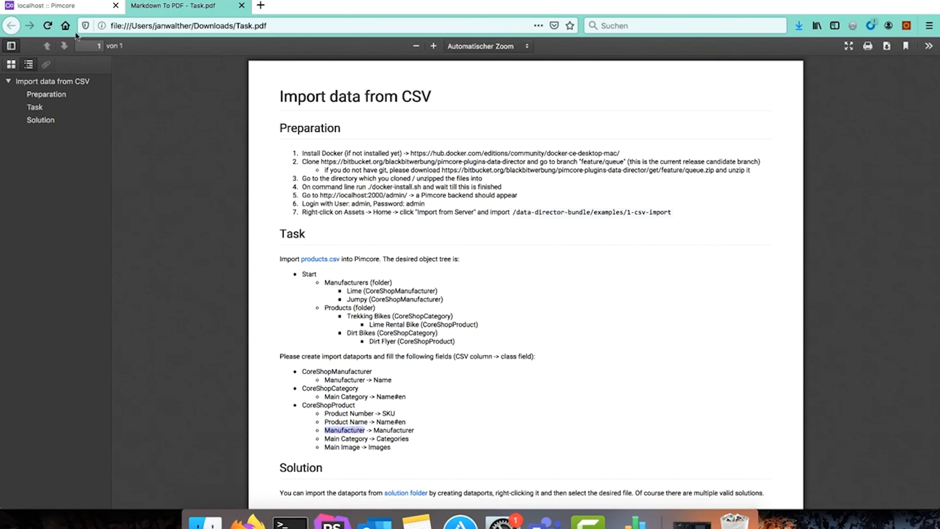
Step: View the sku, name and manufacturer field settings in Pimcore's CoreShopProduct class definition
click(68, 7)
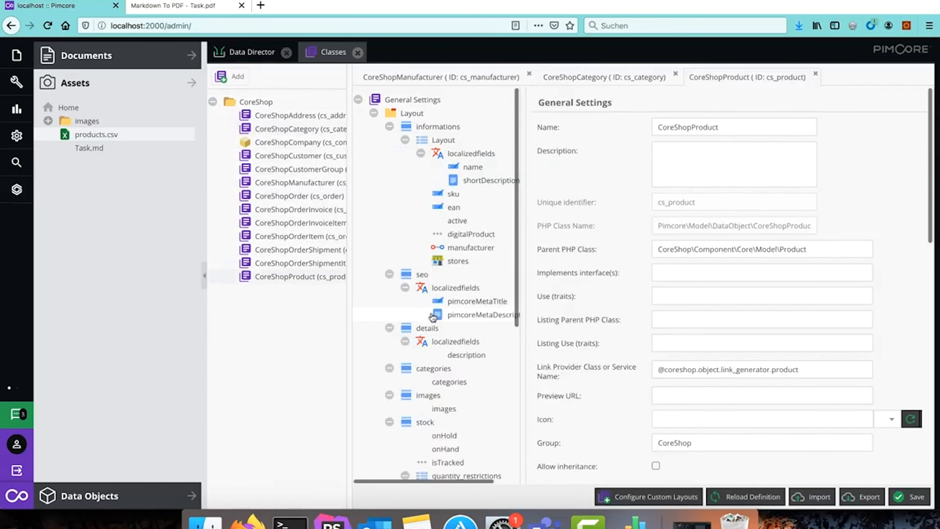
click(464, 195)
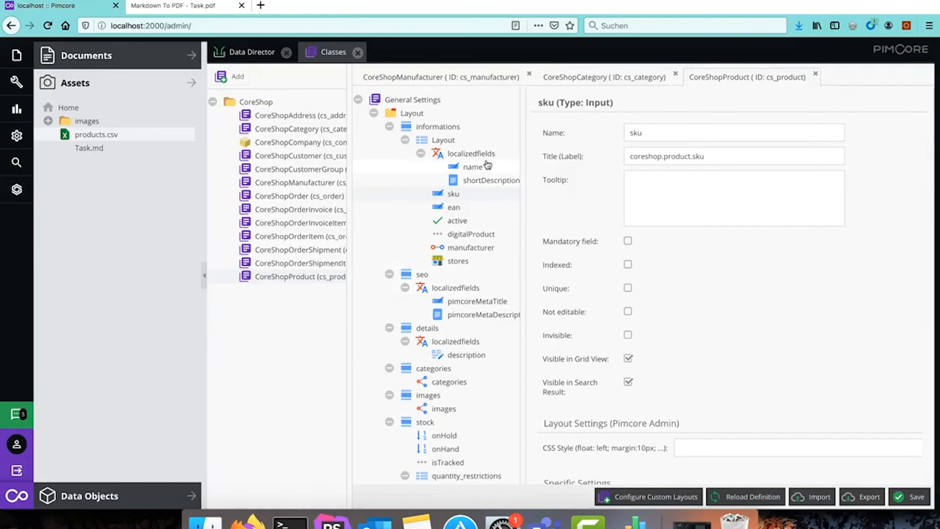
click(478, 169)
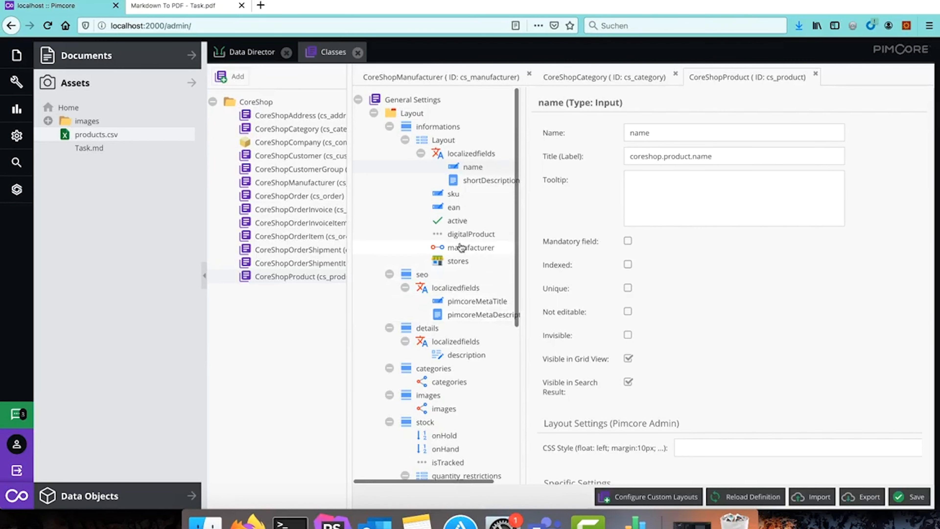
click(481, 247)
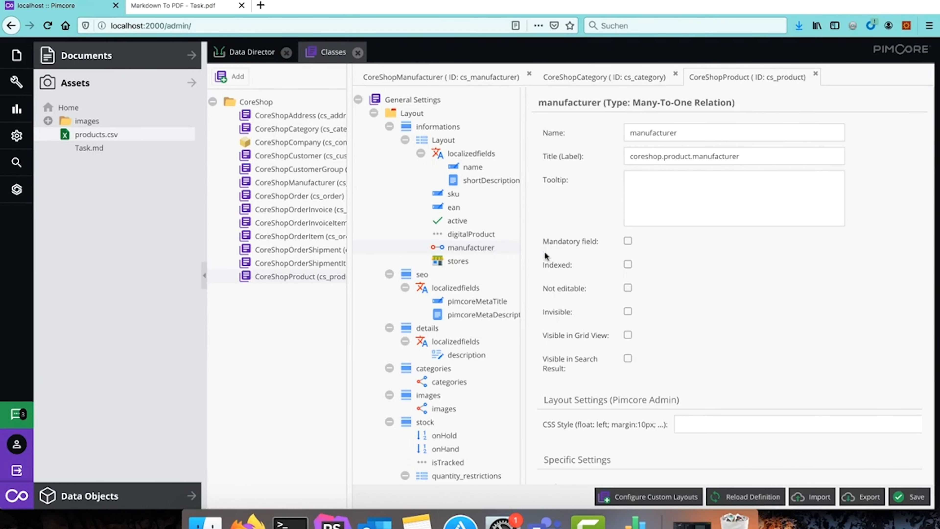
Step: Check the Main Category mapping in Task.pdf against the categories field of the CoreShopProduct class in Pimcore
click(174, 6)
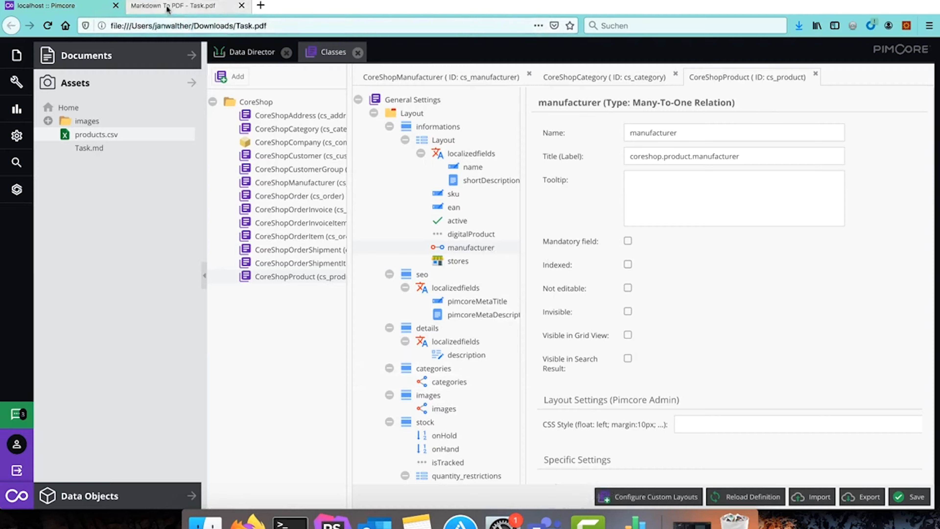
drag(325, 440, 369, 440)
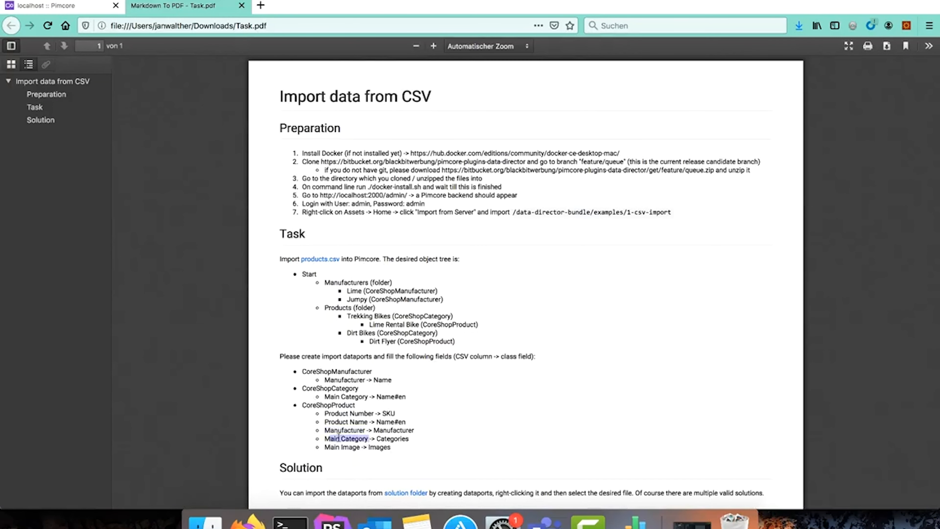
click(63, 7)
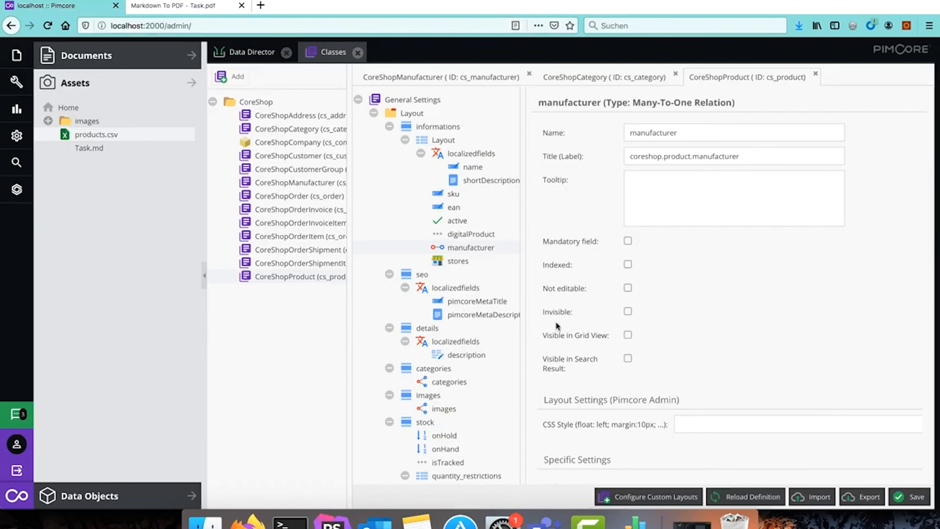
click(457, 385)
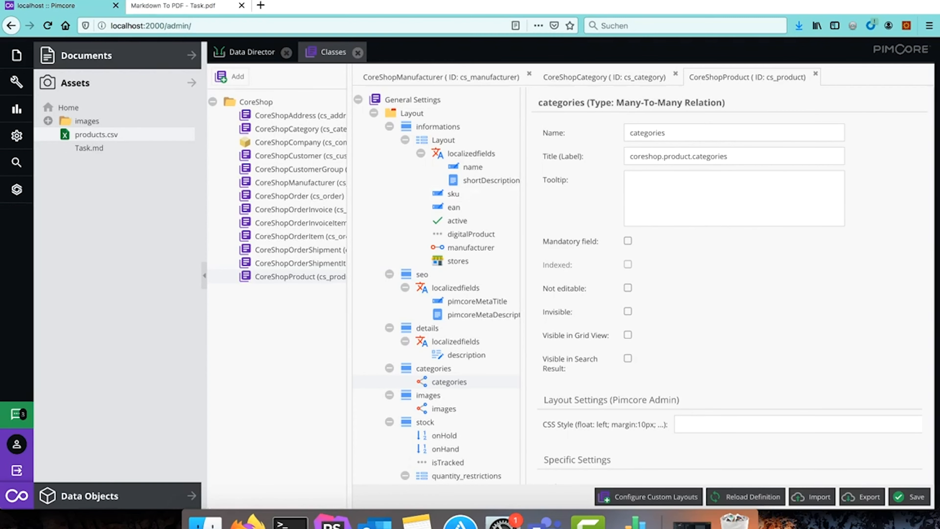
Step: Check the Main Image mapping in Task.pdf, and examine the asset restrictions of CoreShopProduct's images field in Pimcore
click(173, 5)
drag(327, 449, 360, 448)
double_click(376, 448)
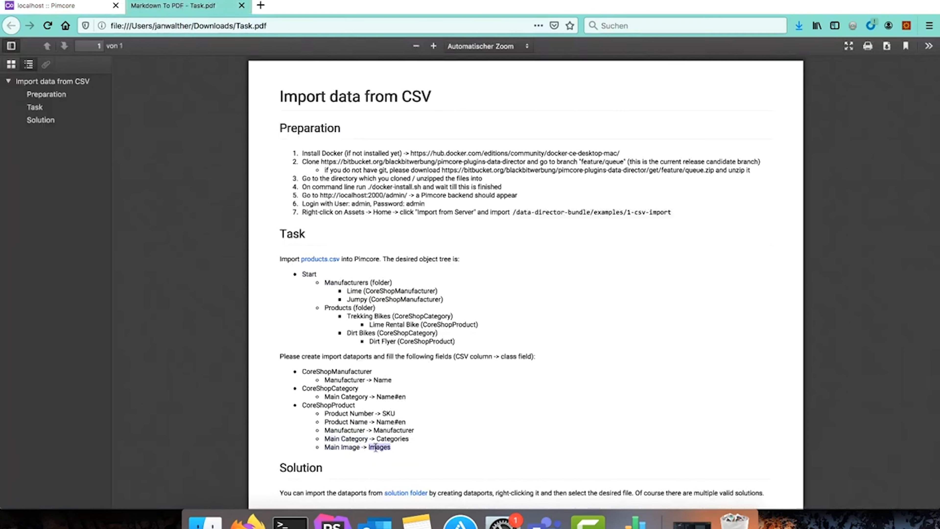
click(56, 11)
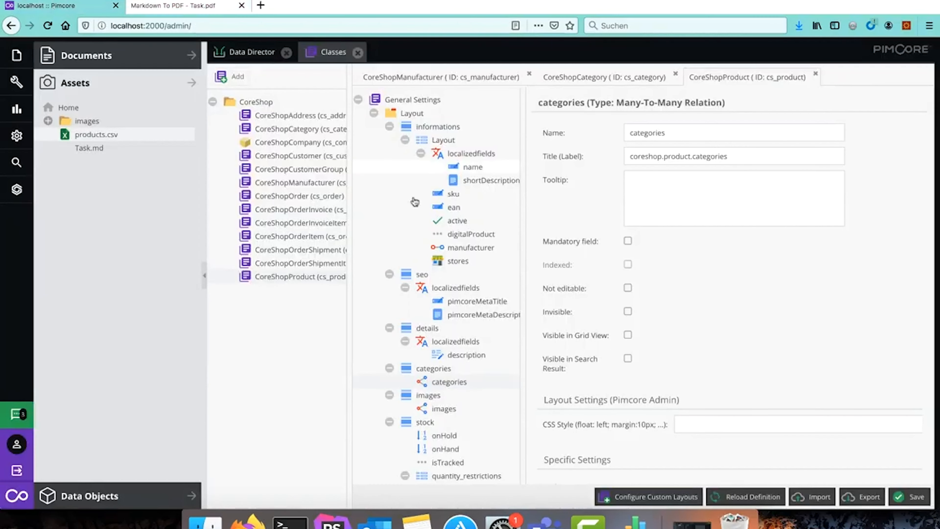
click(447, 409)
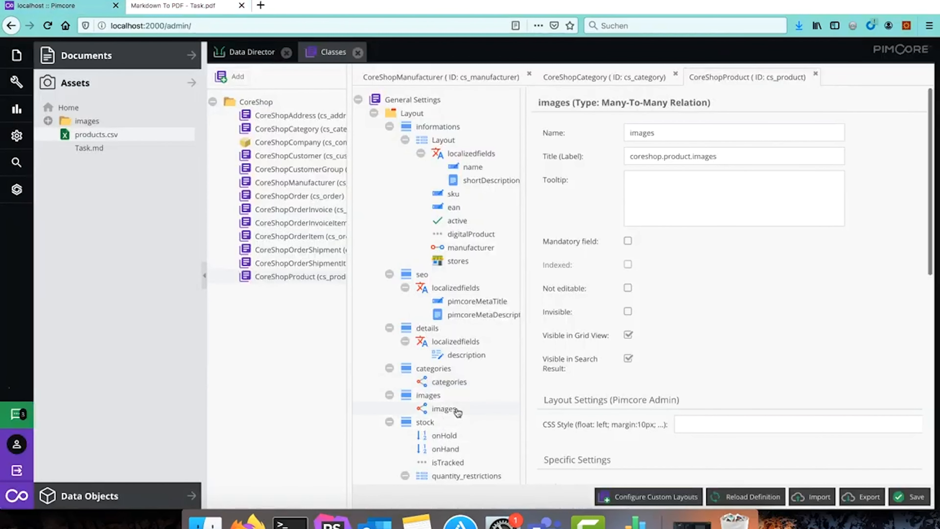
scroll(675, 331, down, 10)
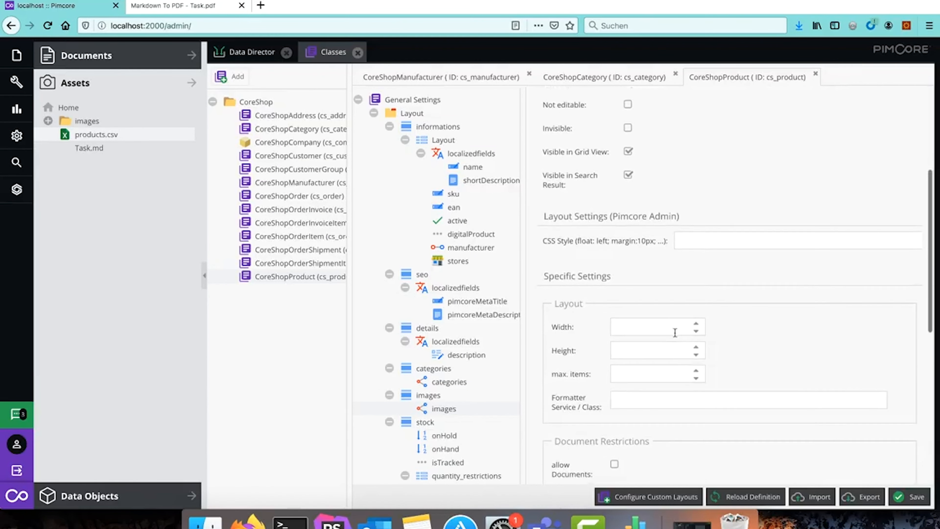
scroll(675, 333, down, 1)
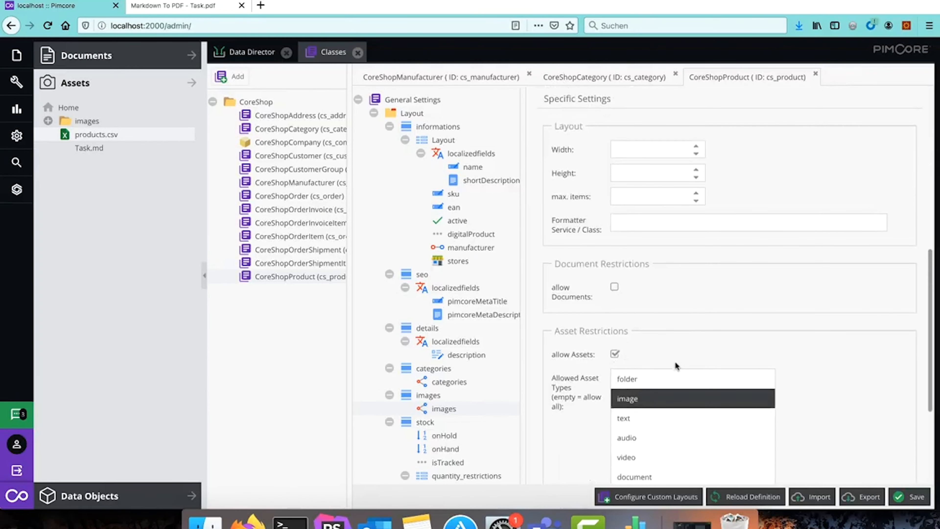
Step: Examine the allowed object classes of CoreShopProduct's categories field, and glance at the field mappings in Task.pdf
click(449, 382)
scroll(820, 319, down, 10)
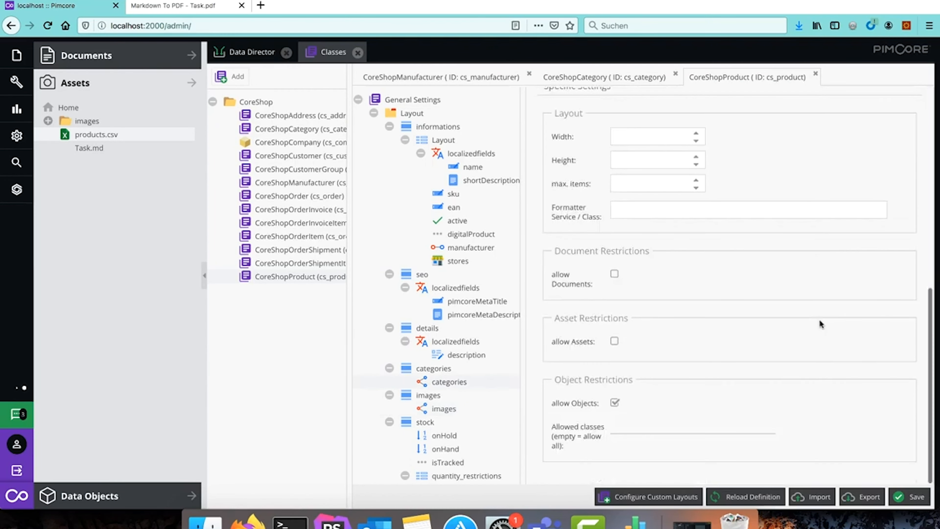
scroll(811, 399, down, 3)
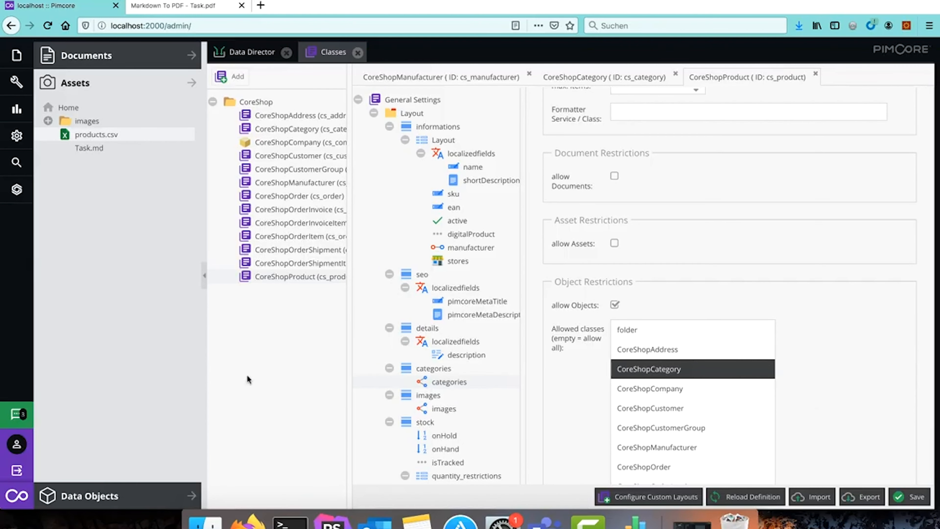
click(189, 5)
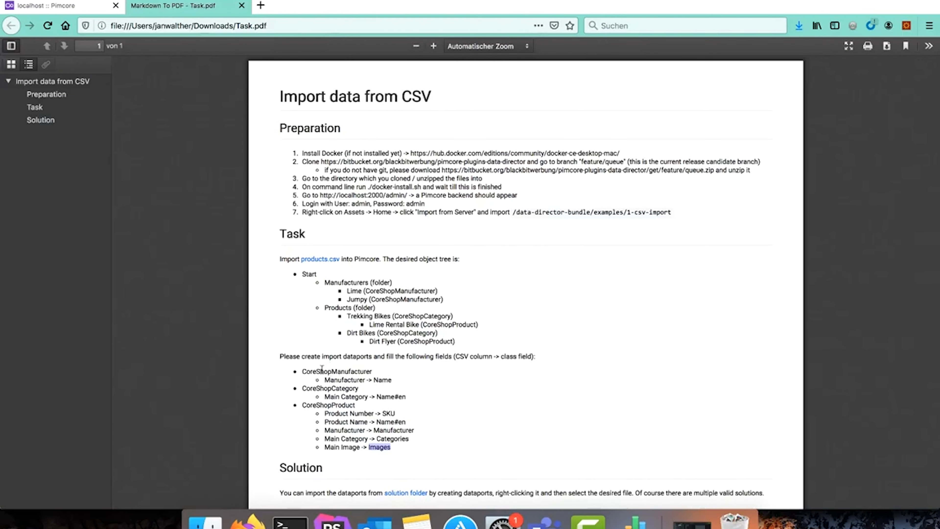
click(63, 6)
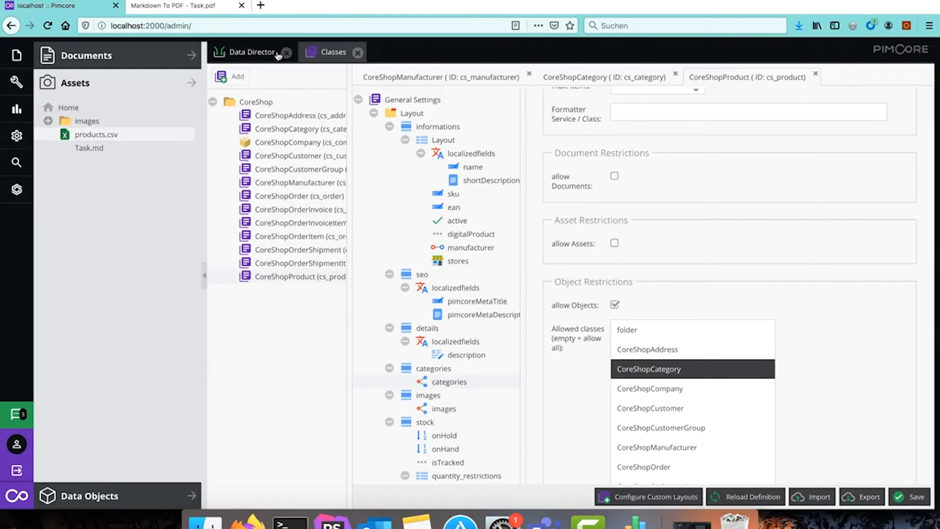
Step: Reopen Data Director and add a dataport named Manufacturers
click(286, 52)
click(12, 142)
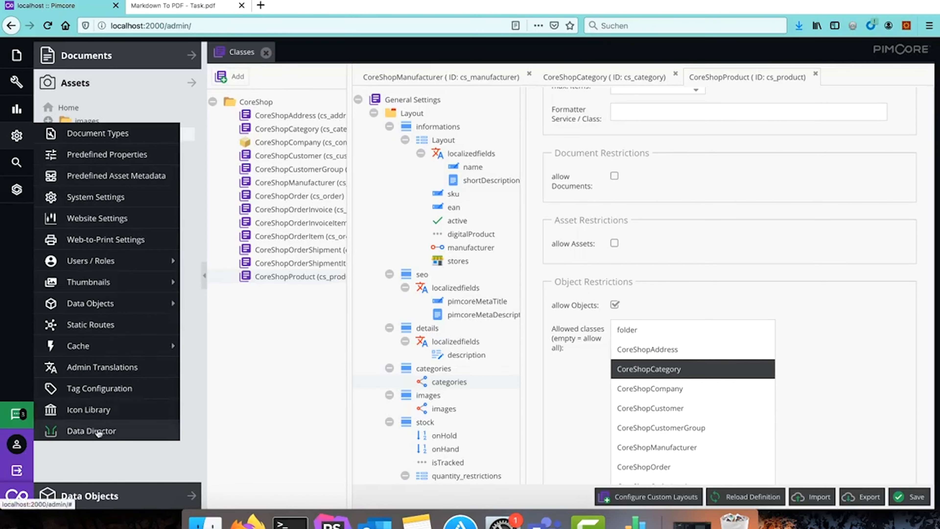
click(98, 432)
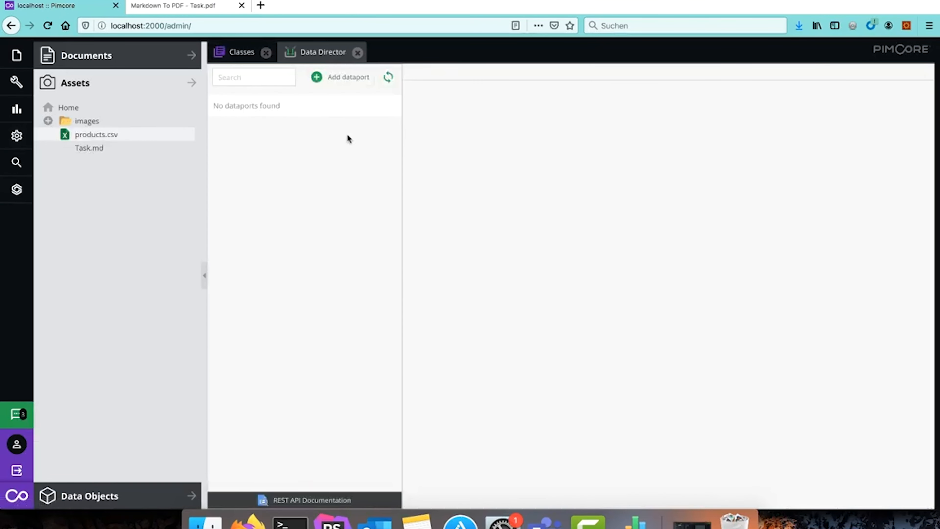
click(339, 78)
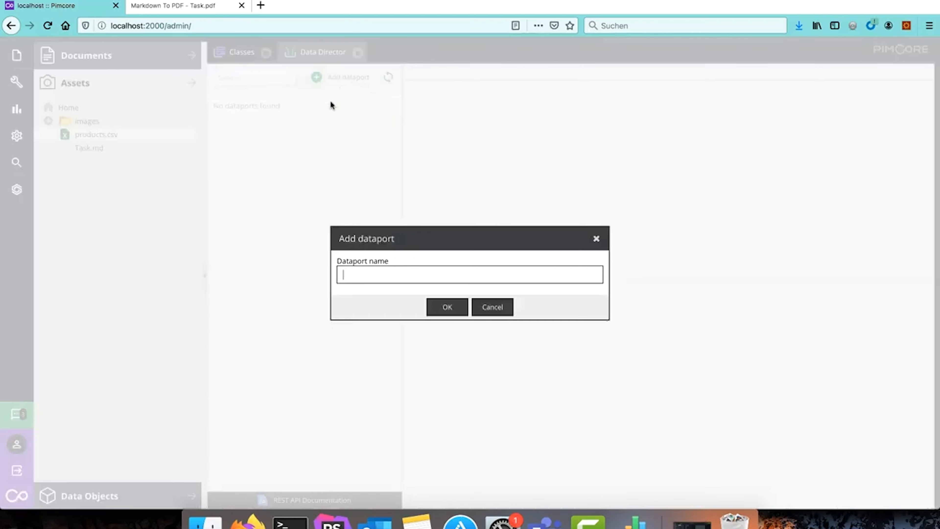
text(Manufacturers)
click(448, 308)
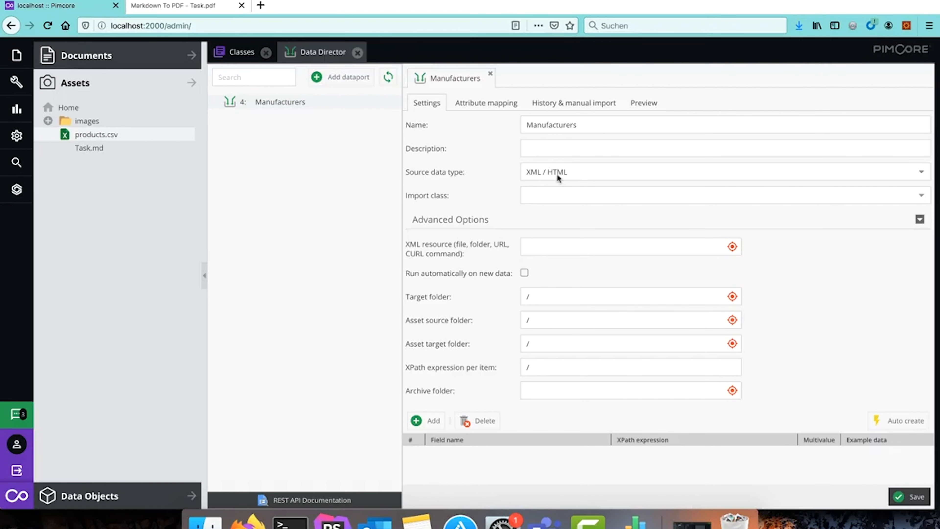
Step: Set the Manufacturers dataport's source data type to CSV and review the available source types
click(591, 173)
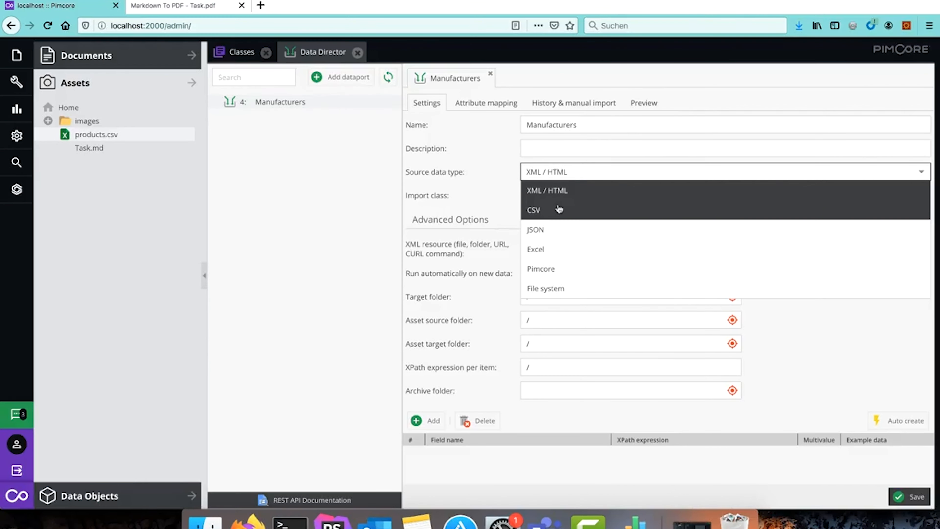
click(572, 212)
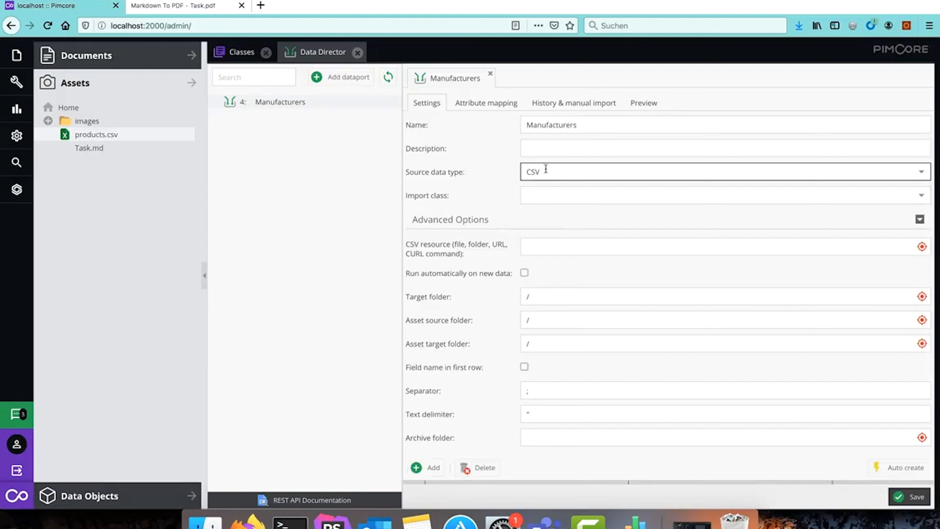
click(533, 172)
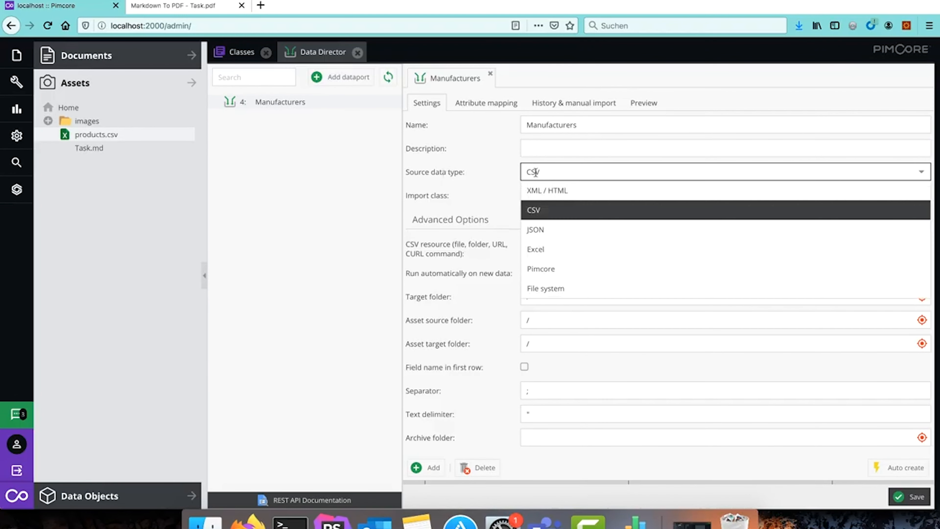
Step: View the settings offered for the XML / HTML source data type, and return the Manufacturers dataport to CSV
click(567, 191)
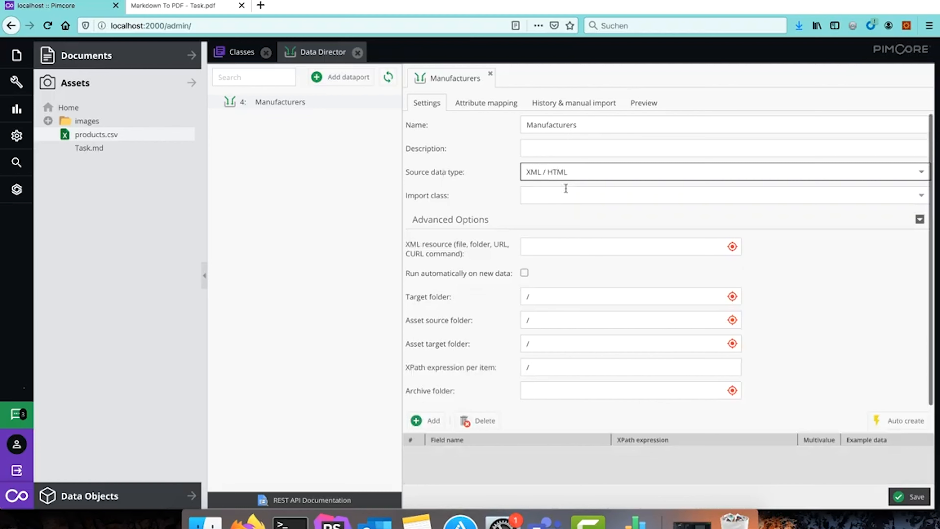
click(565, 172)
click(552, 211)
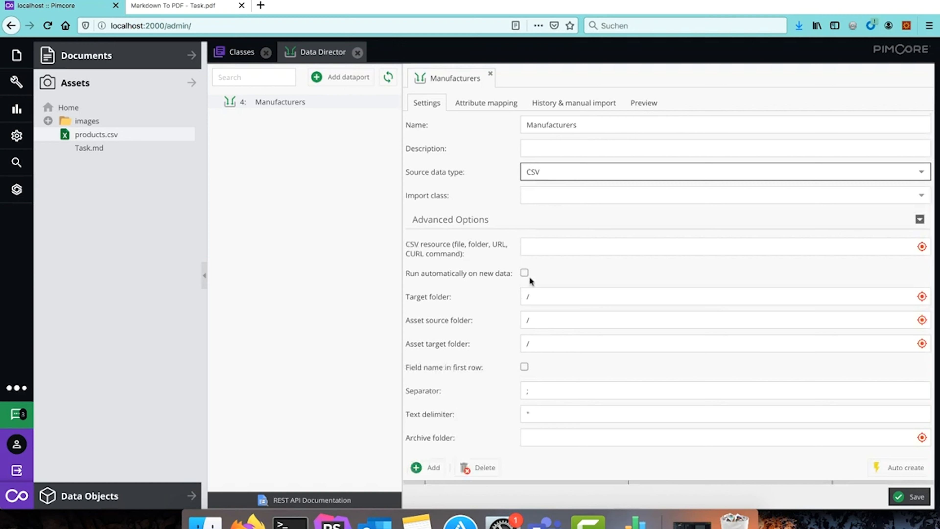
Step: Set the Manufacturers dataport's import class to CoreShopManufacturer
click(923, 195)
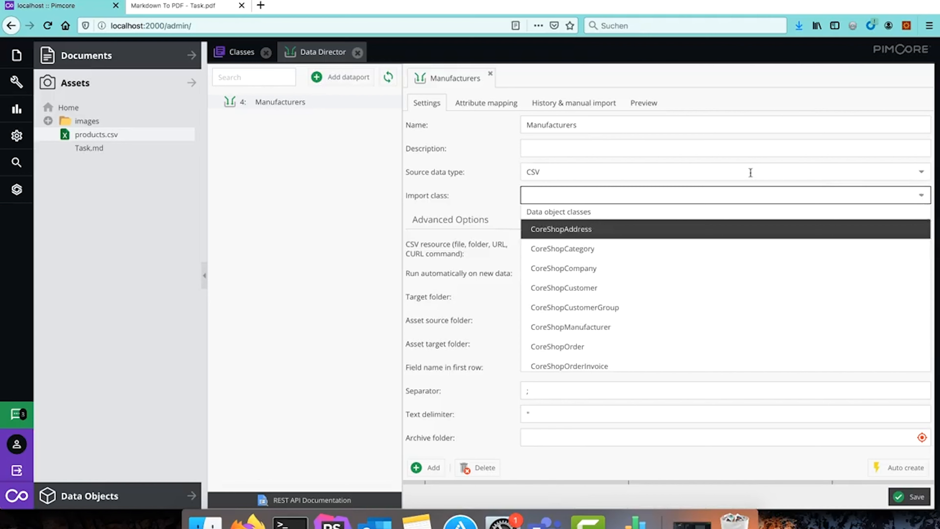
click(608, 328)
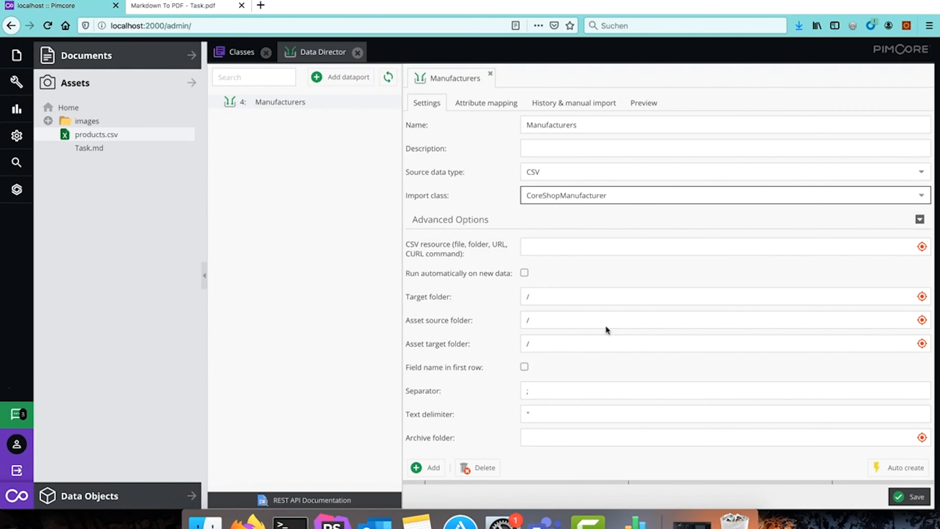
Step: Review the available import classes, including the core and export entries, and compare them with the CoreShop class definitions
click(921, 195)
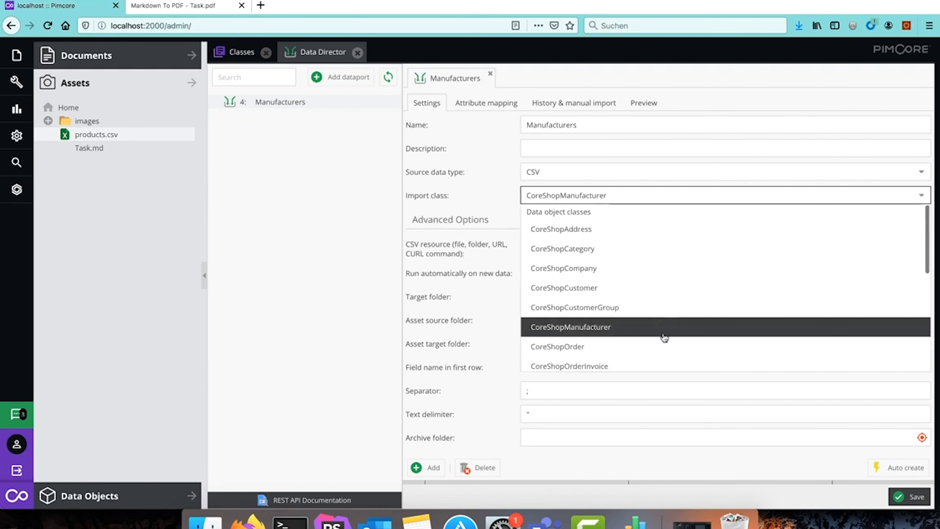
scroll(671, 327, down, 5)
scroll(674, 326, up, 5)
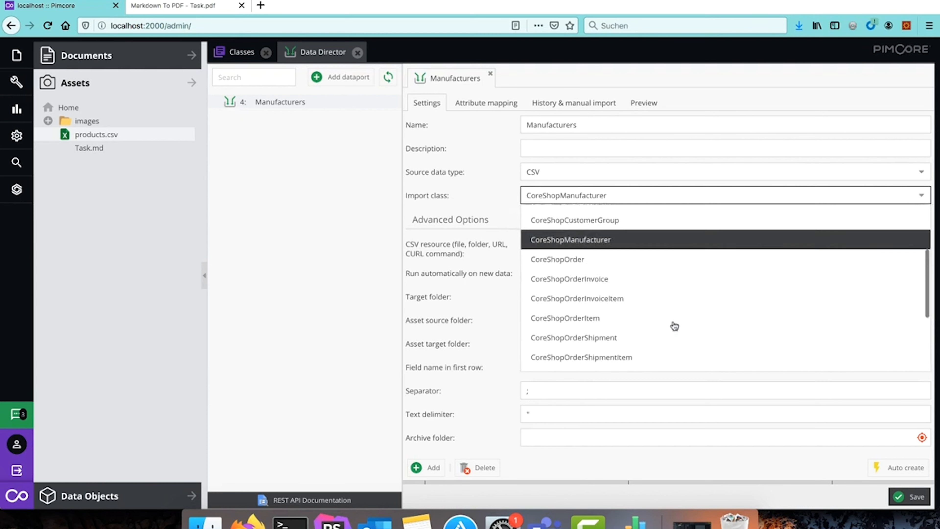
click(234, 56)
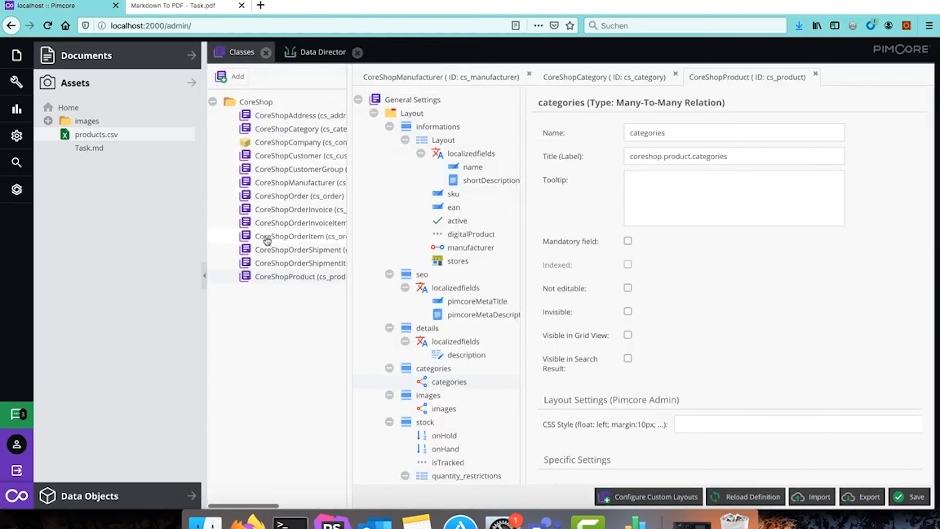
click(315, 54)
click(703, 195)
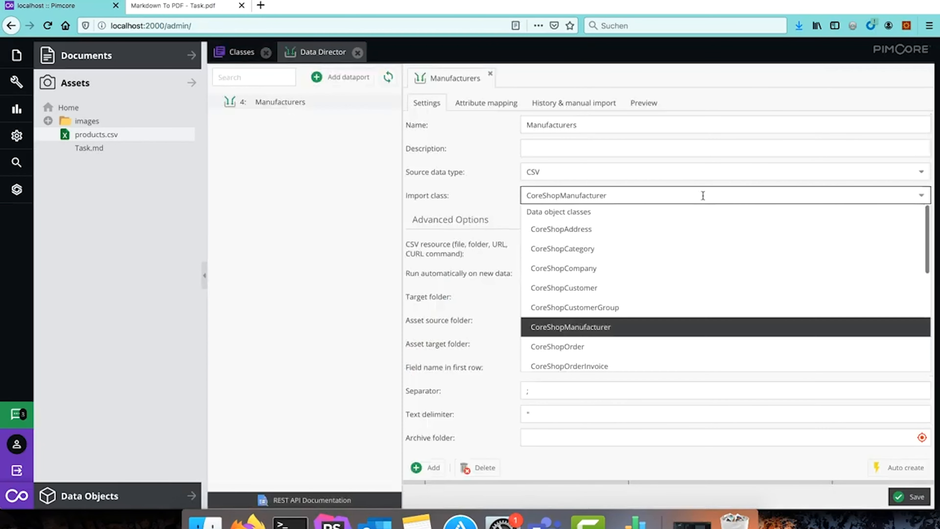
scroll(649, 314, down, 5)
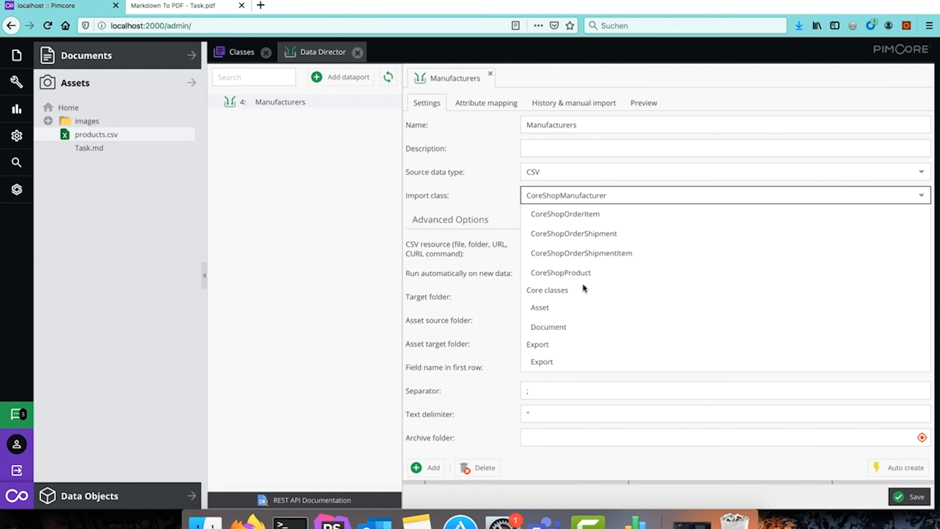
scroll(585, 289, up, 5)
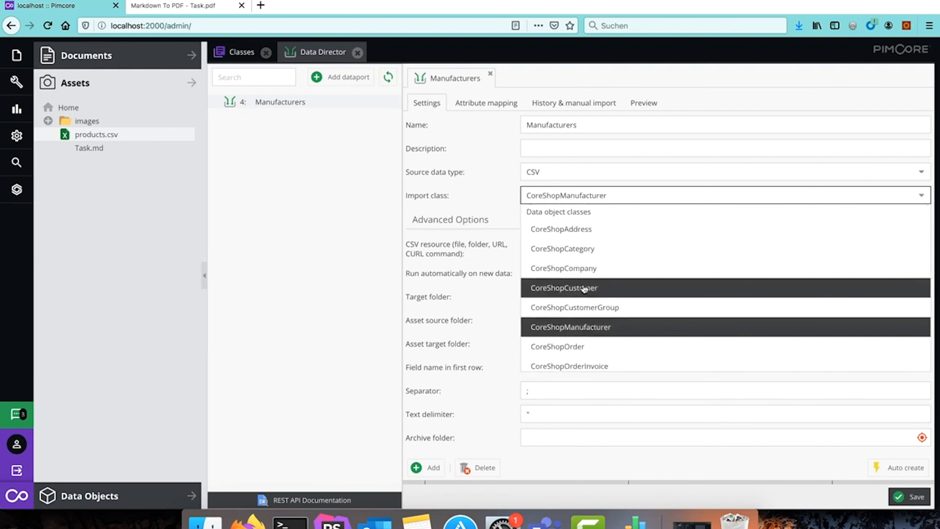
click(617, 197)
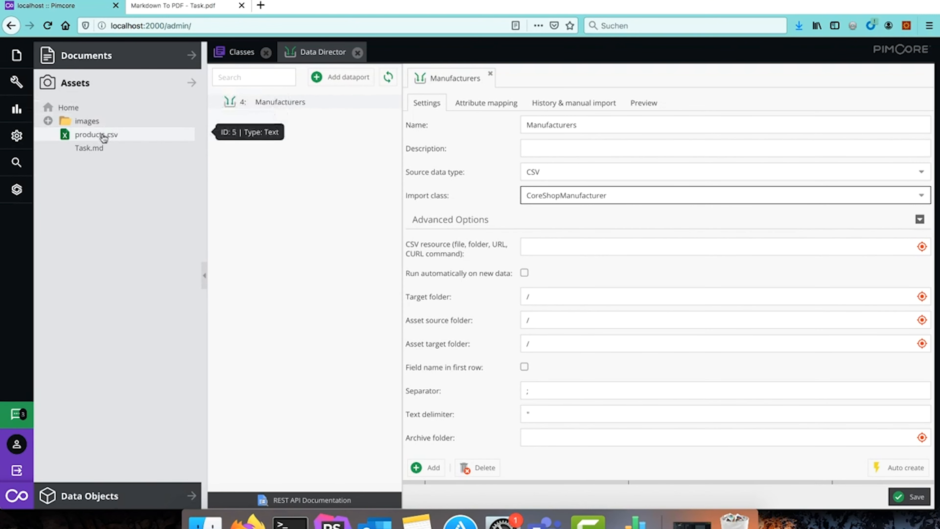
Step: Assign the products.csv asset as the Manufacturers dataport's CSV resource
drag(106, 134, 565, 247)
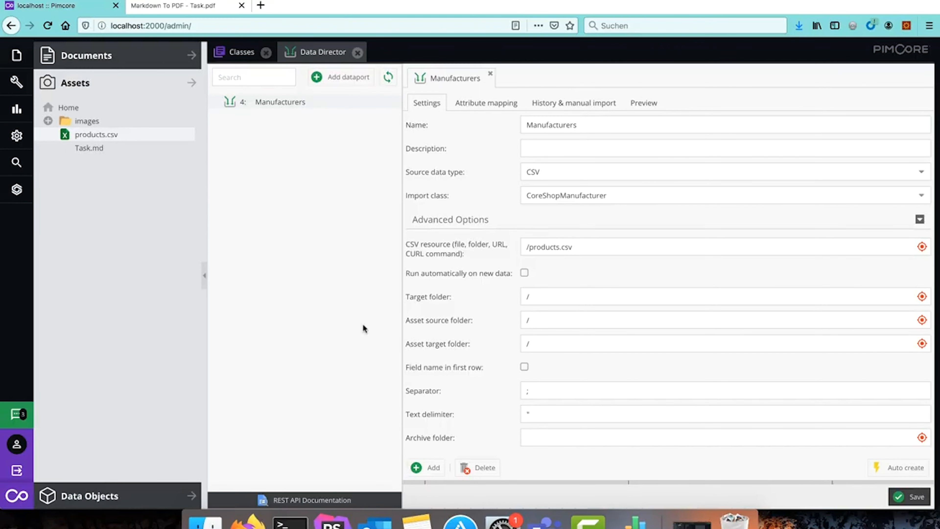
Step: Try the server path /var/www/import/products.csv as the CSV resource, and undo the change
drag(529, 247, 558, 249)
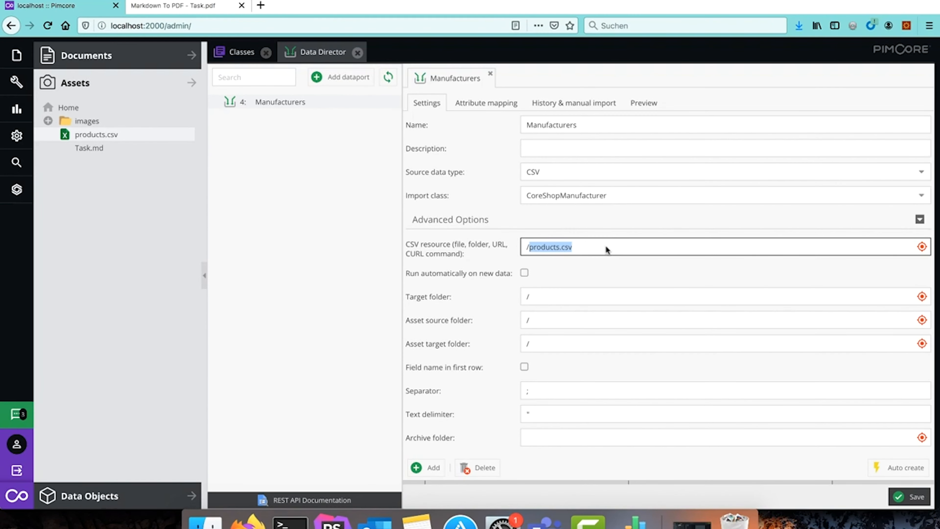
text(var)
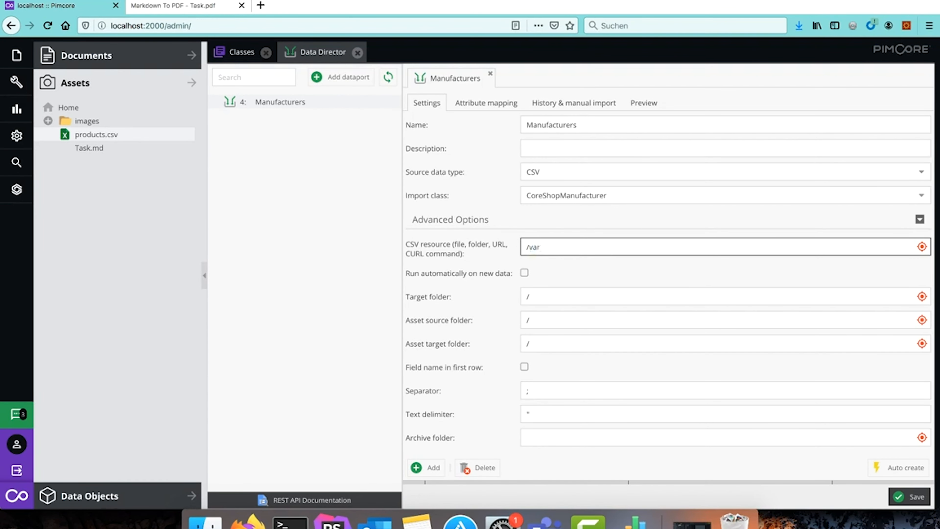
text(/www/import/products.csv)
mouse_move(592, 273)
key(super+z)
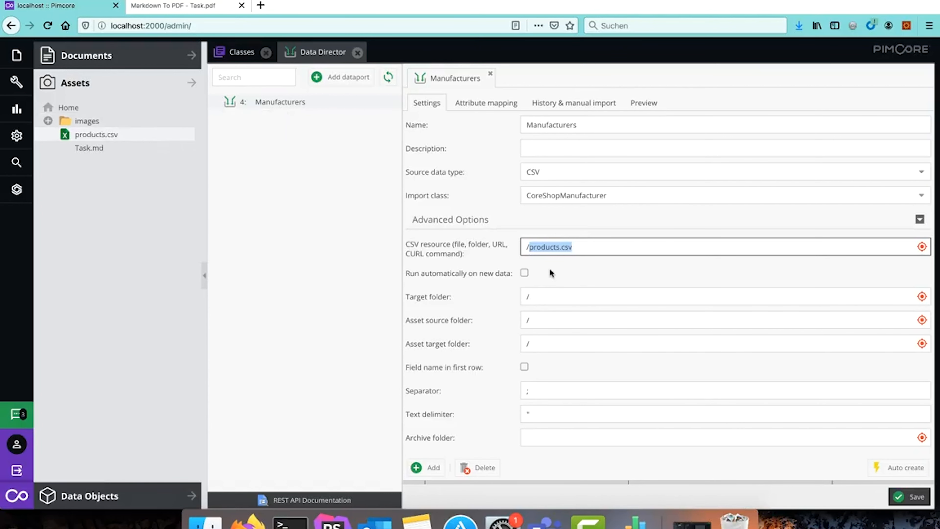
click(465, 262)
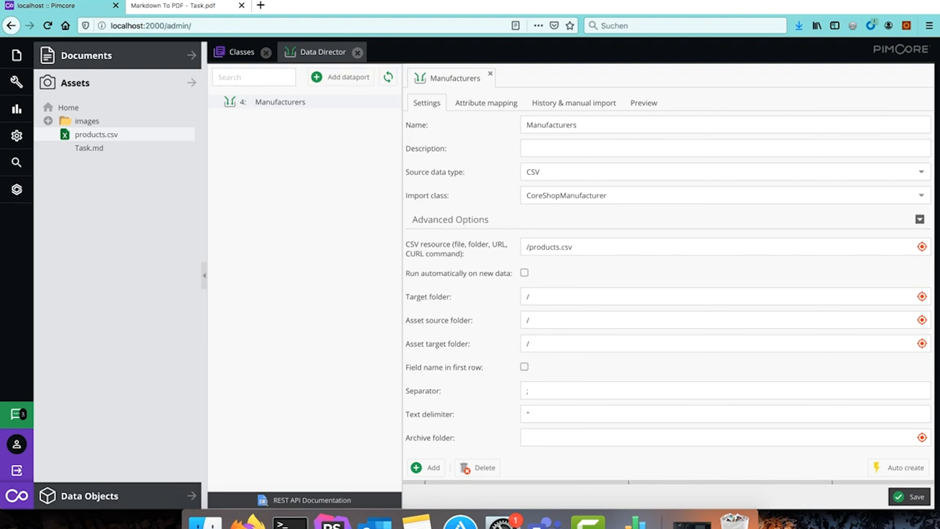
Step: Set the target folder to /Manufacturers, following the object tree in Task.pdf, and show the data objects tree
click(170, 6)
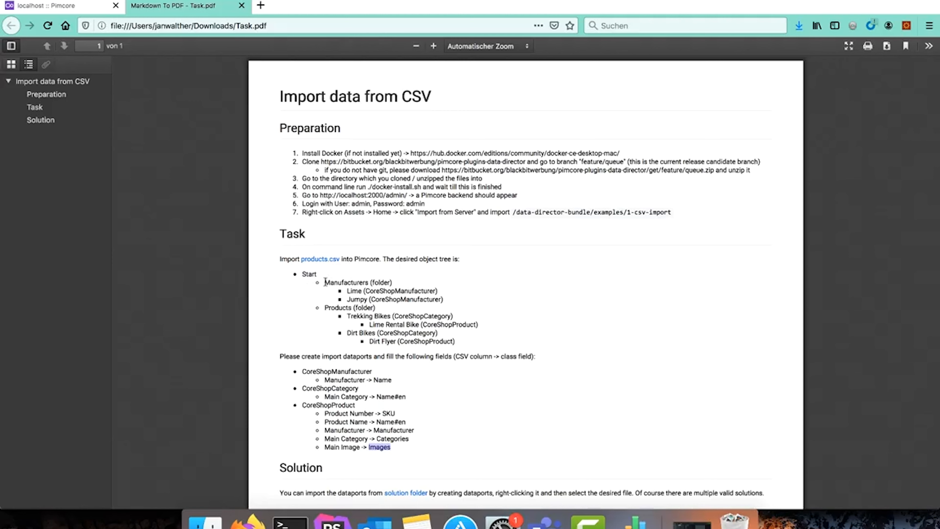
drag(325, 283, 392, 283)
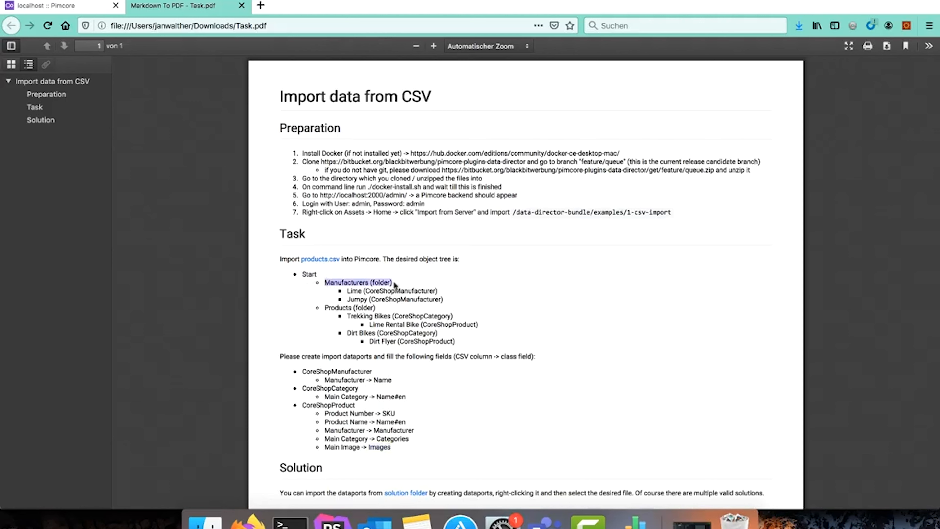
click(51, 6)
click(547, 301)
text(M)
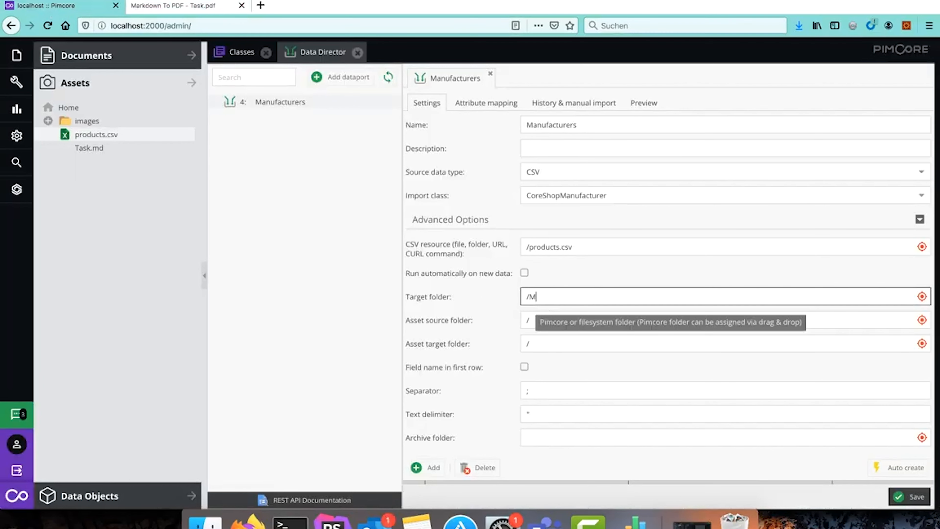
text(anufacturers)
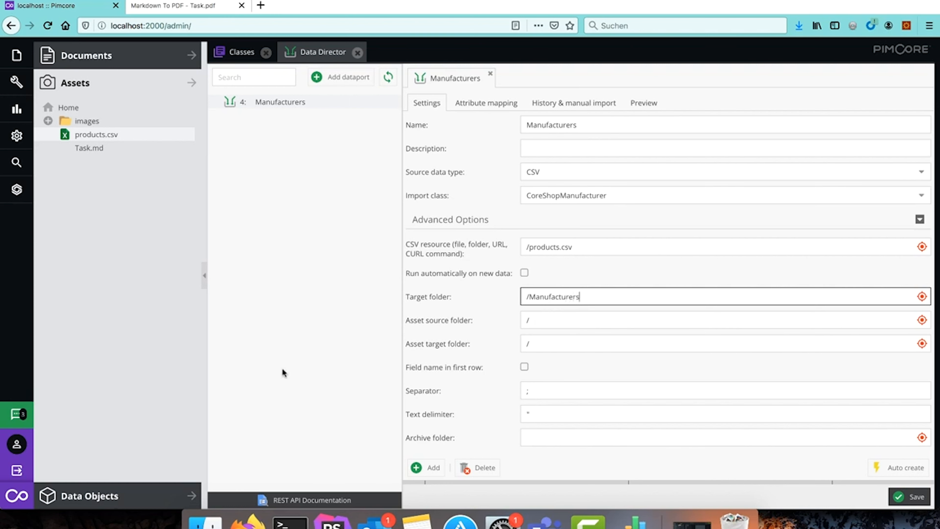
click(114, 500)
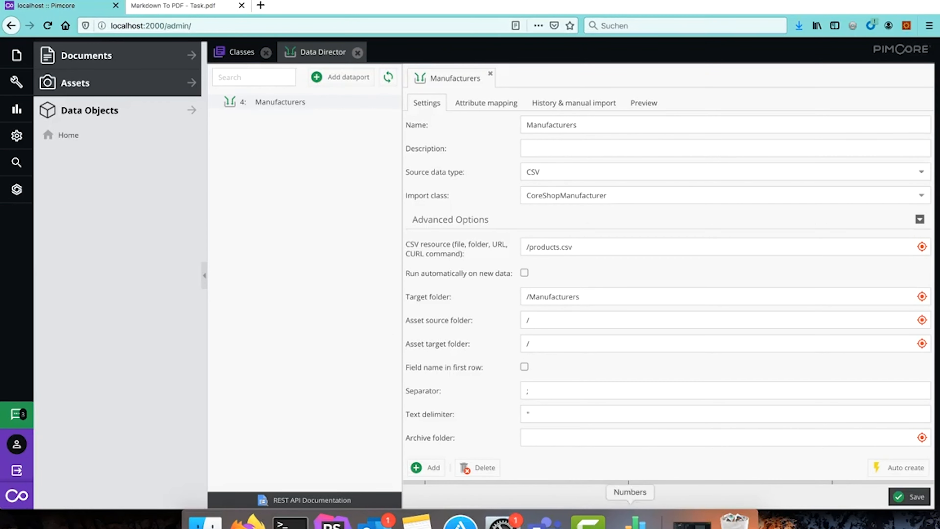
Step: Check the header row of the products table in Numbers, and enable Field name in first row for the Manufacturers dataport
click(636, 521)
click(295, 107)
click(296, 117)
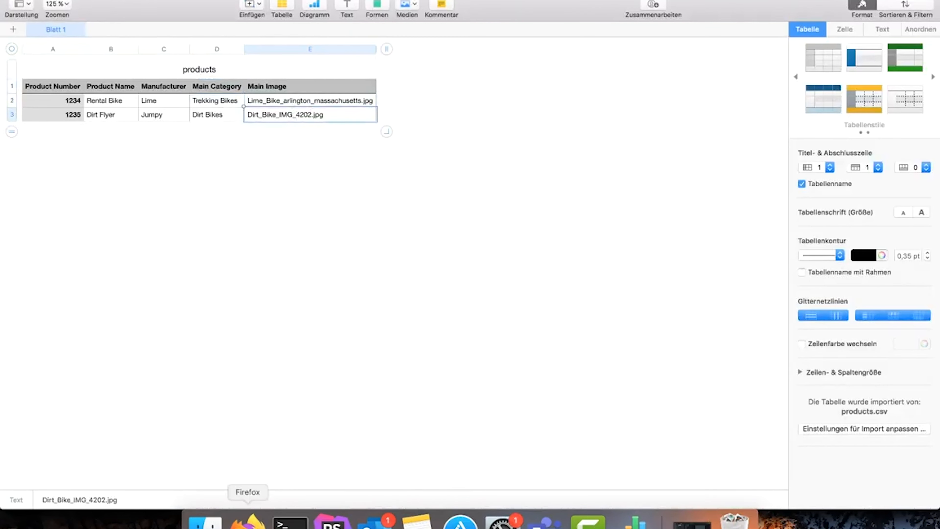
click(247, 520)
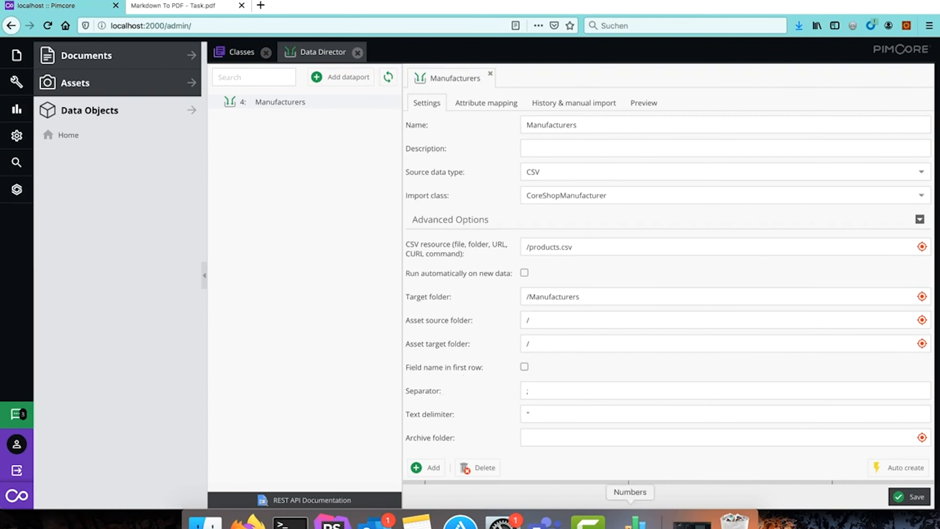
click(634, 520)
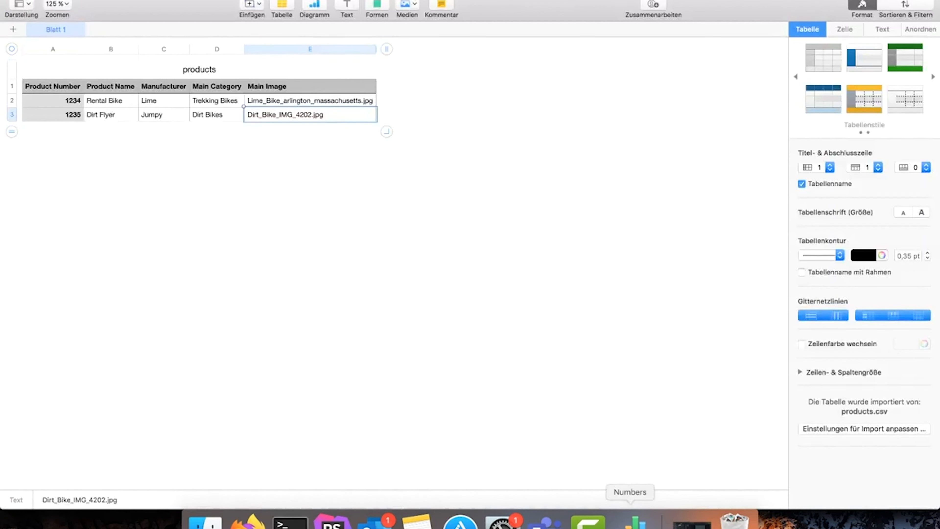
click(47, 87)
drag(47, 87, 258, 88)
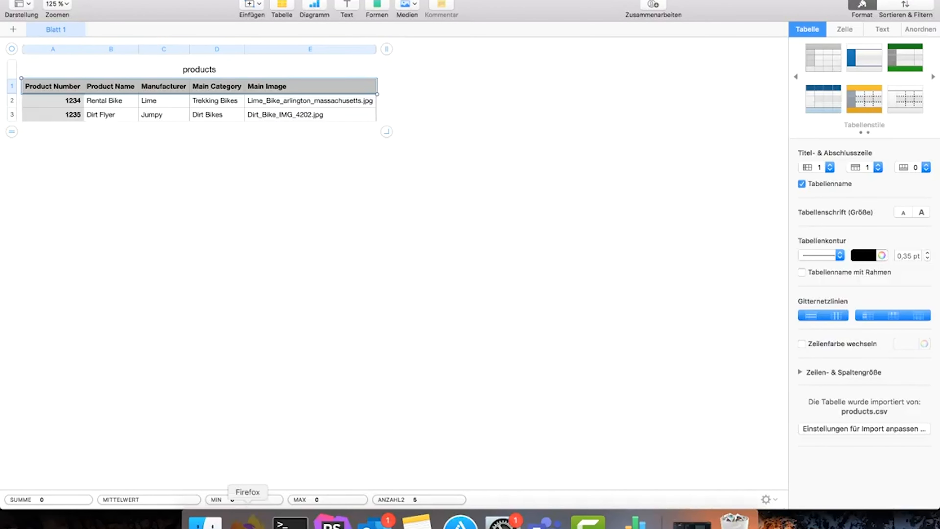
click(248, 522)
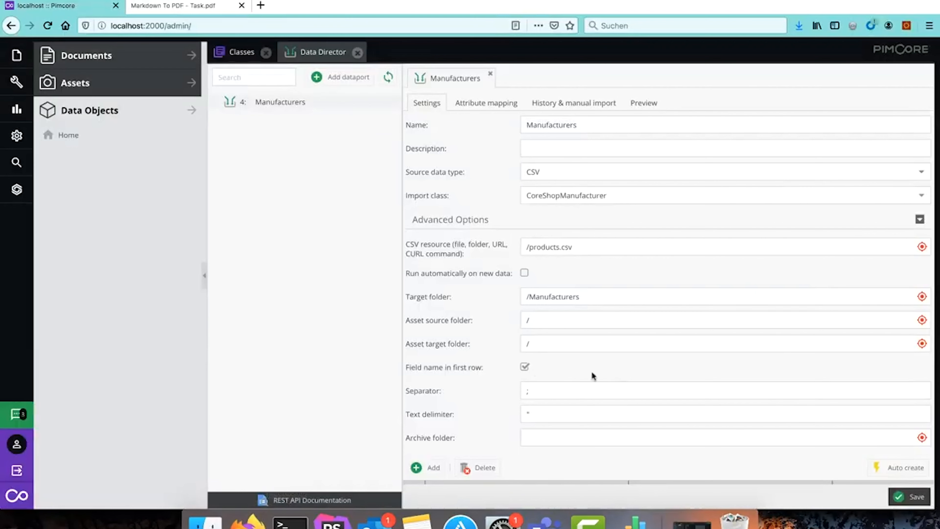
Step: Check the dataport's separator and text delimiter against the raw text of the products.csv asset, leaving the file unchanged
scroll(591, 370, down, 5)
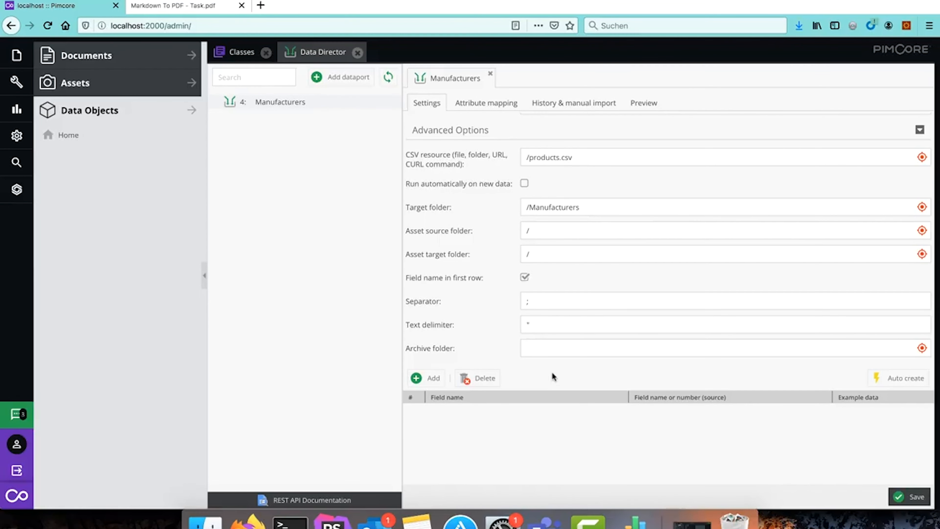
click(548, 300)
click(536, 325)
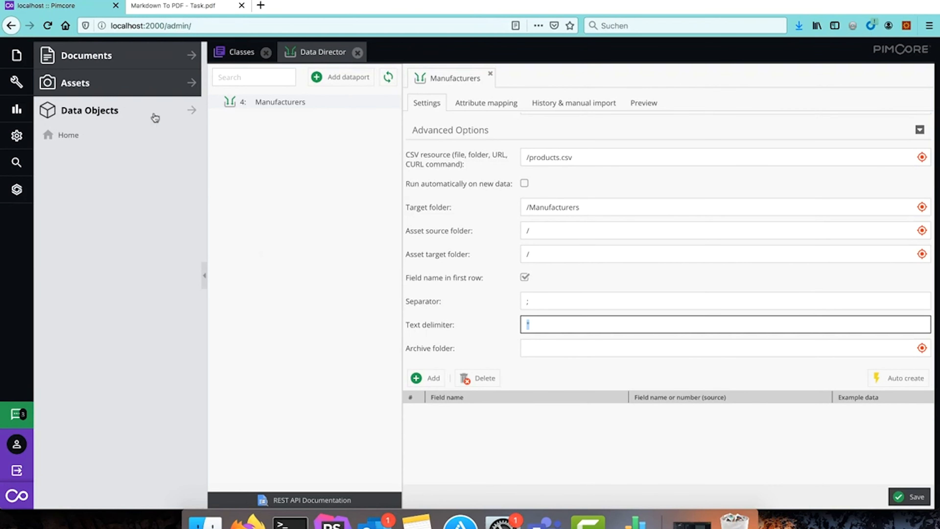
click(125, 86)
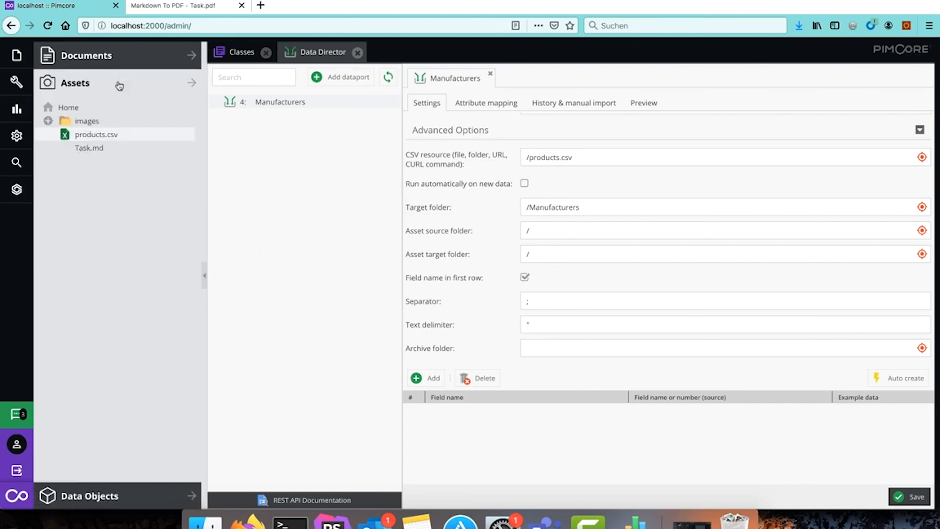
double_click(96, 134)
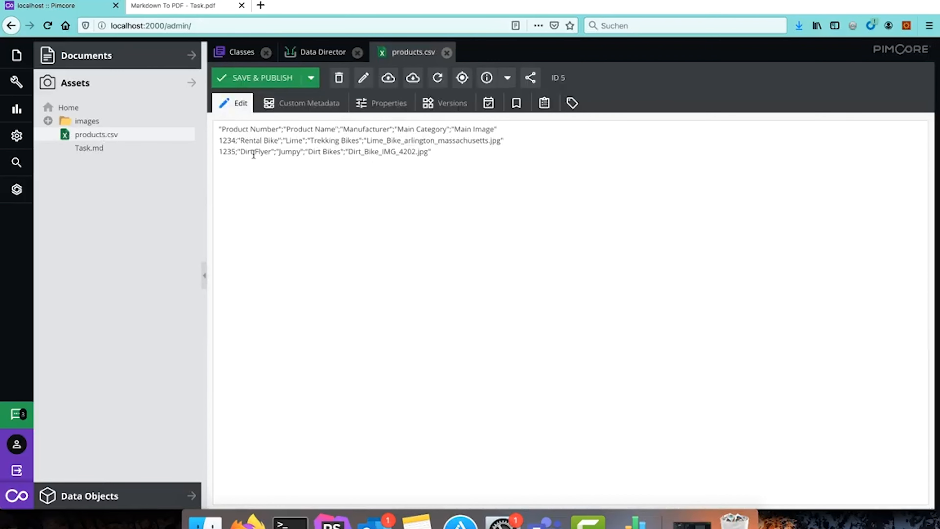
click(283, 129)
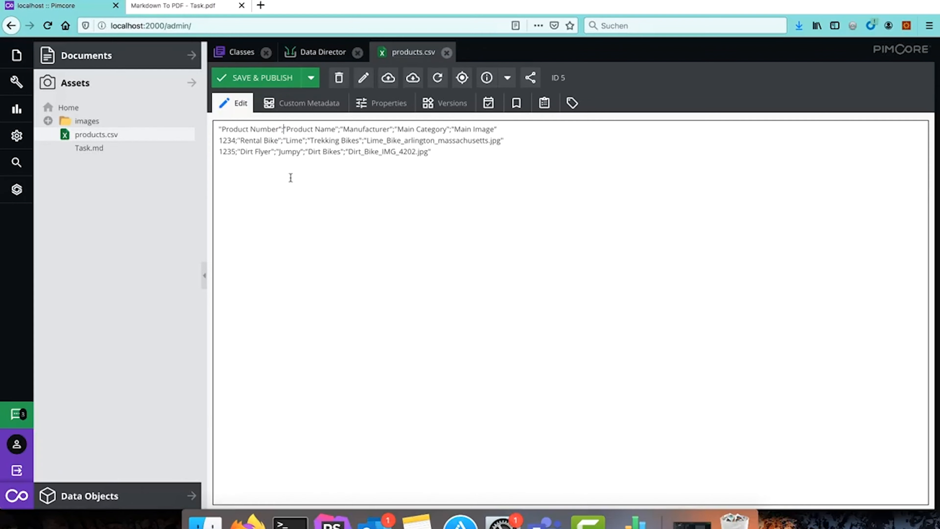
drag(281, 127, 276, 125)
key(BackSpace)
key(super+z)
click(446, 53)
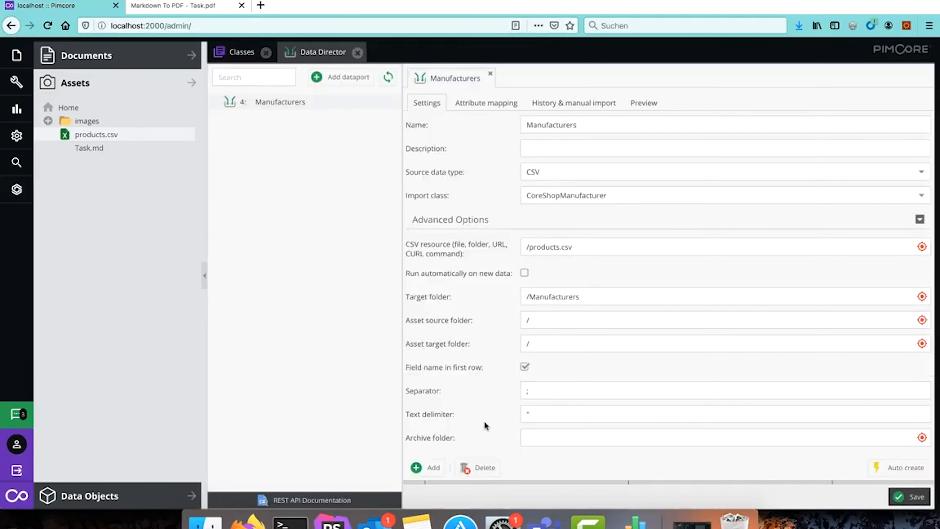
scroll(521, 426, down, 1)
scroll(521, 424, down, 4)
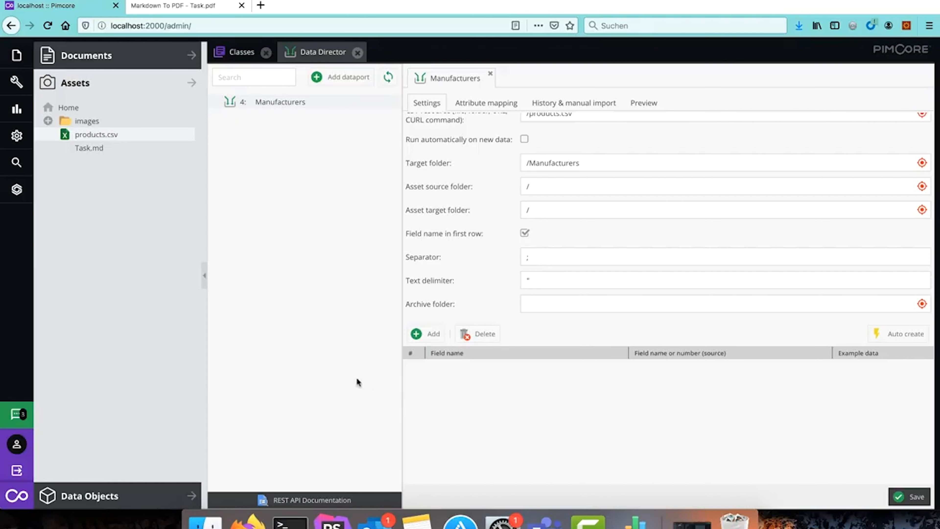
scroll(529, 407, up, 3)
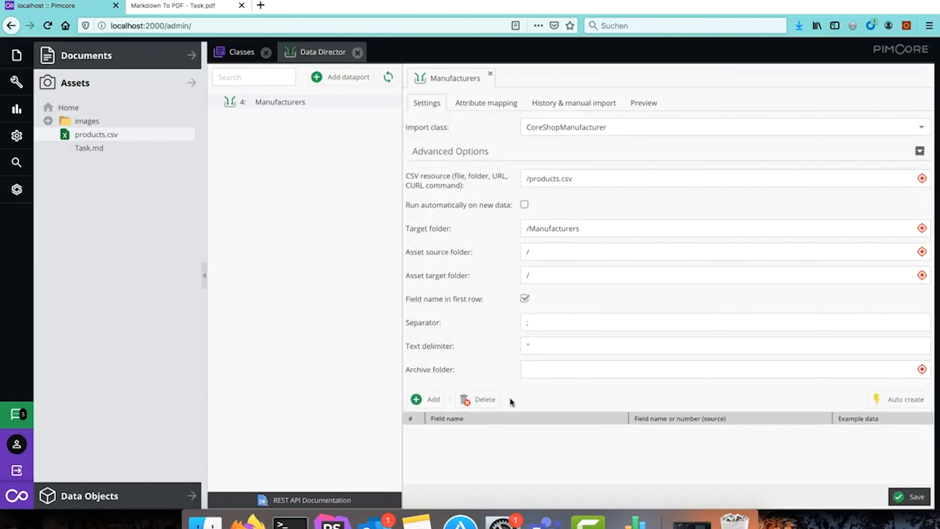
scroll(510, 398, up, 2)
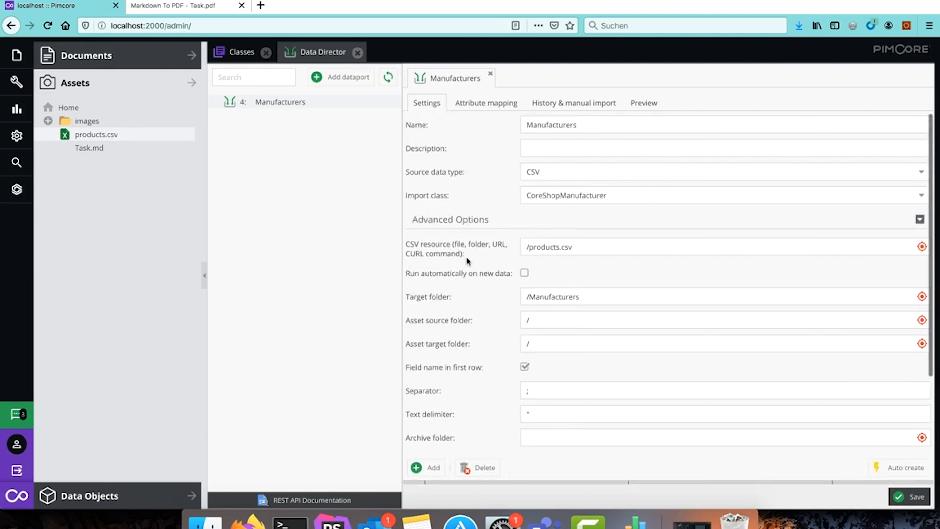
Step: Review the source data types offered for the dataport, and check the Manufacturer column header in the Numbers products table
click(548, 173)
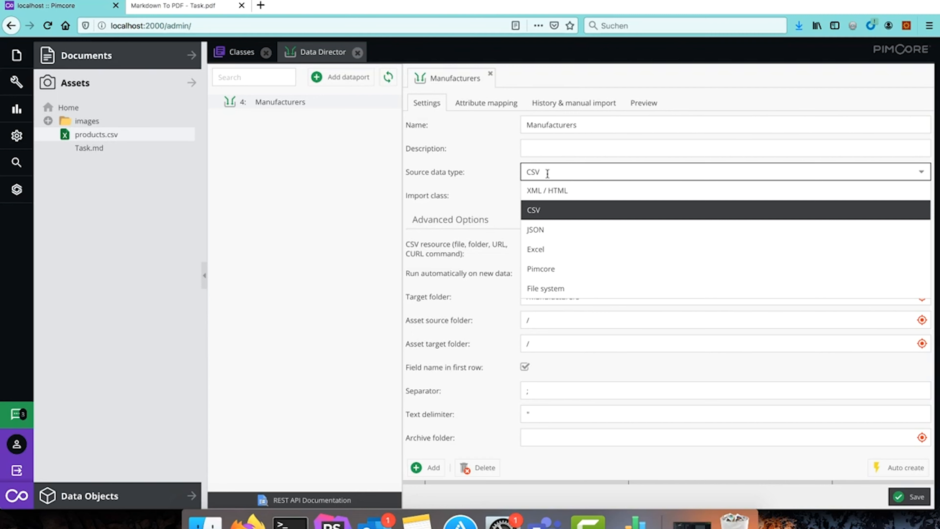
click(548, 173)
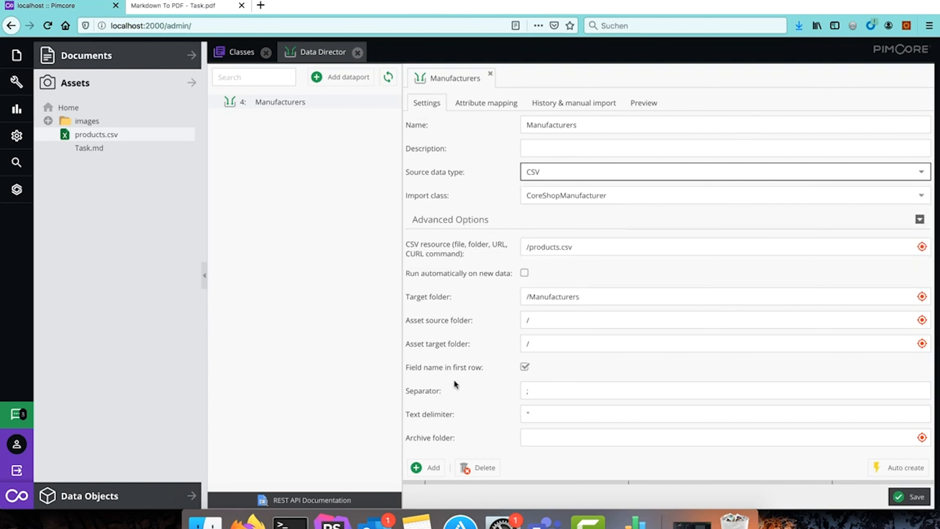
scroll(454, 380, down, 2)
scroll(454, 381, down, 2)
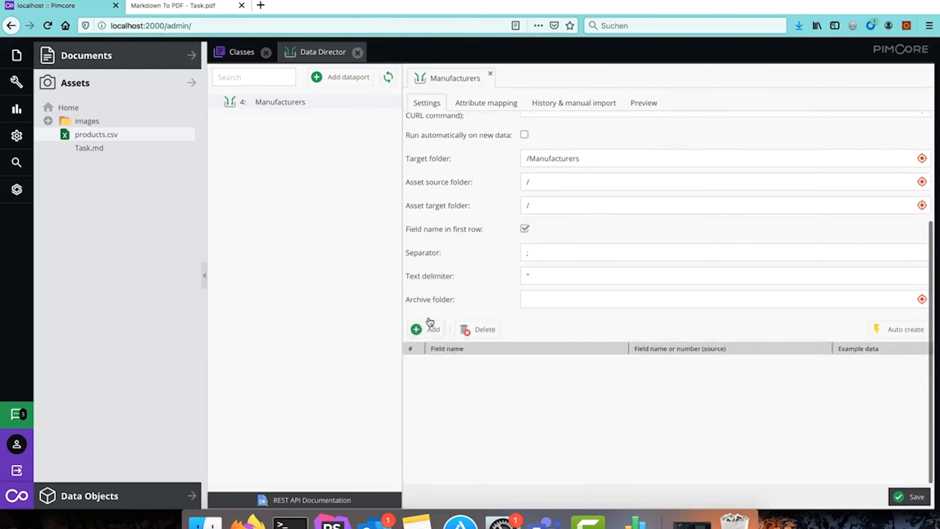
click(627, 516)
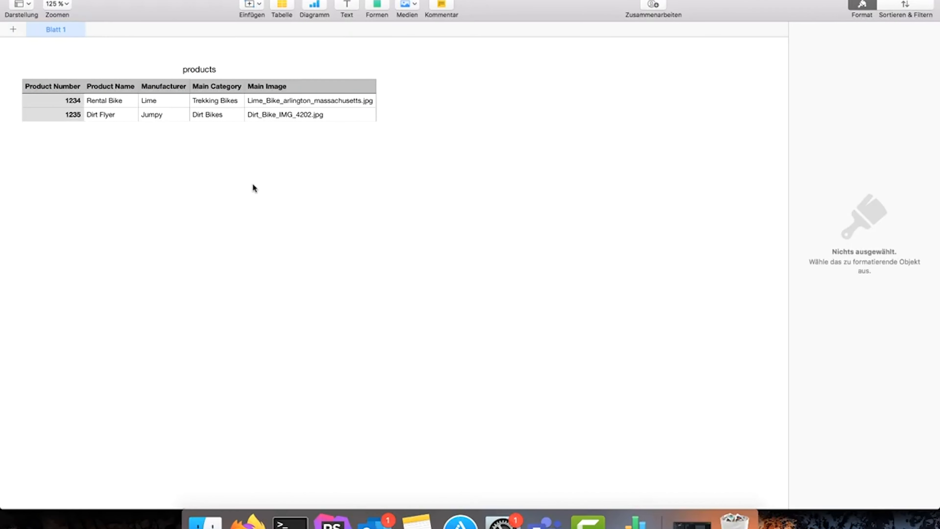
click(164, 82)
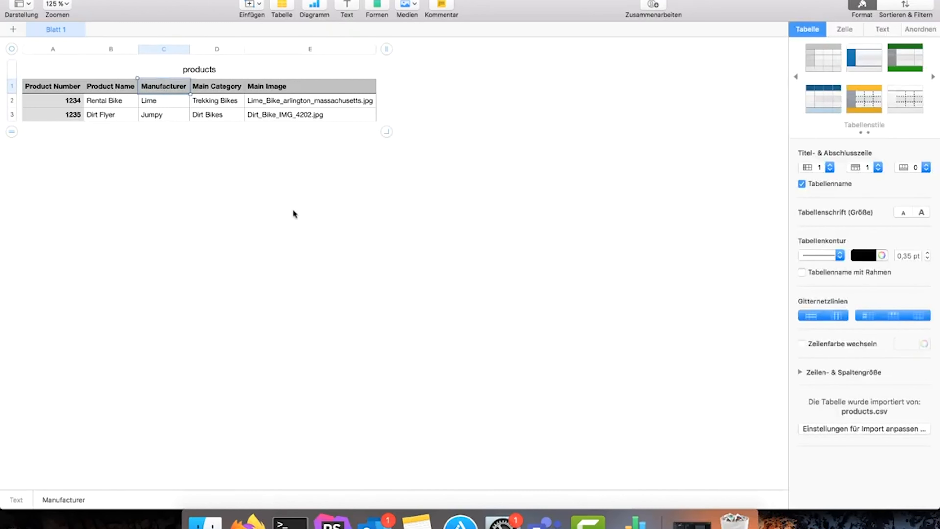
click(248, 521)
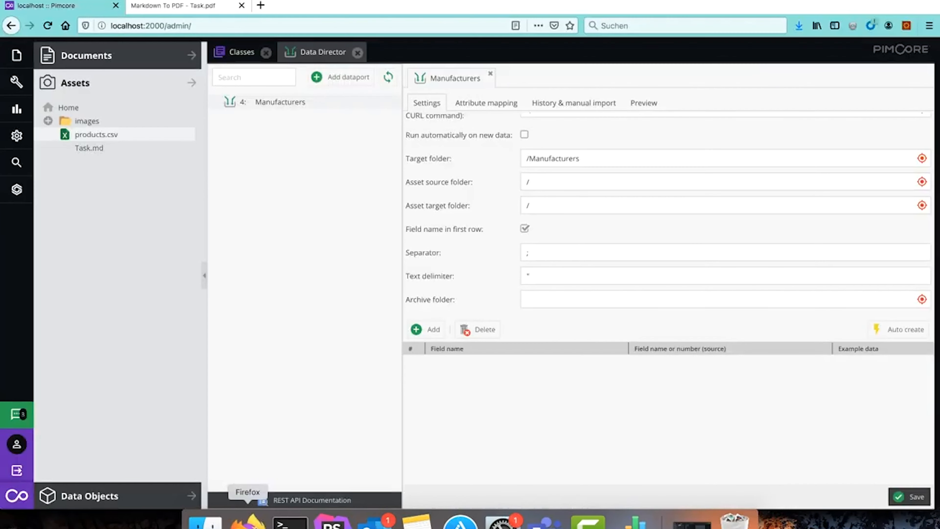
Step: Add a raw data field named Manufacturer that reads from the source column Manufacturer
click(434, 331)
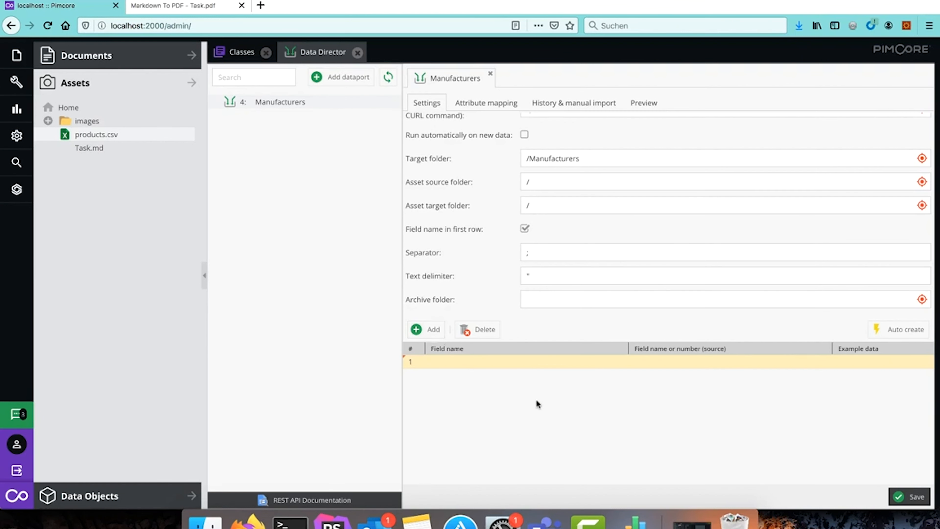
double_click(519, 368)
text(Manufacturer)
key(Tab)
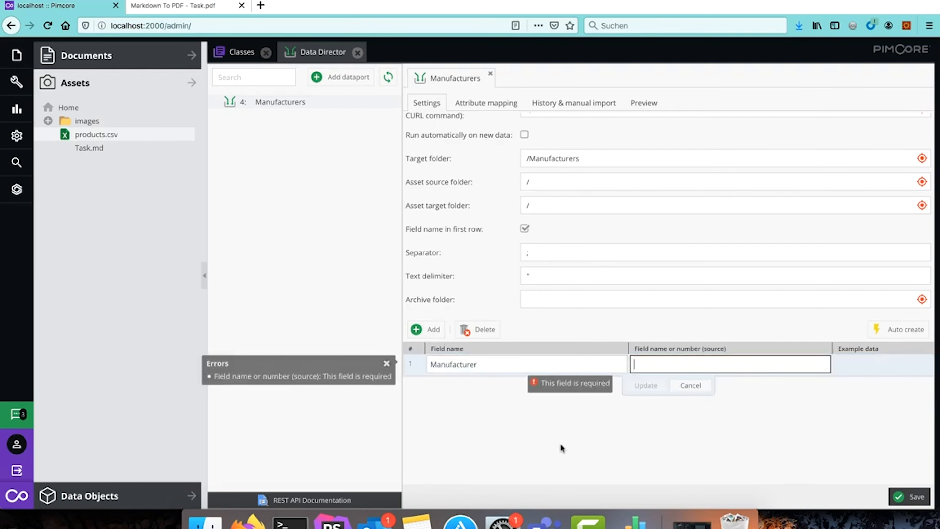
text(Manufacturer)
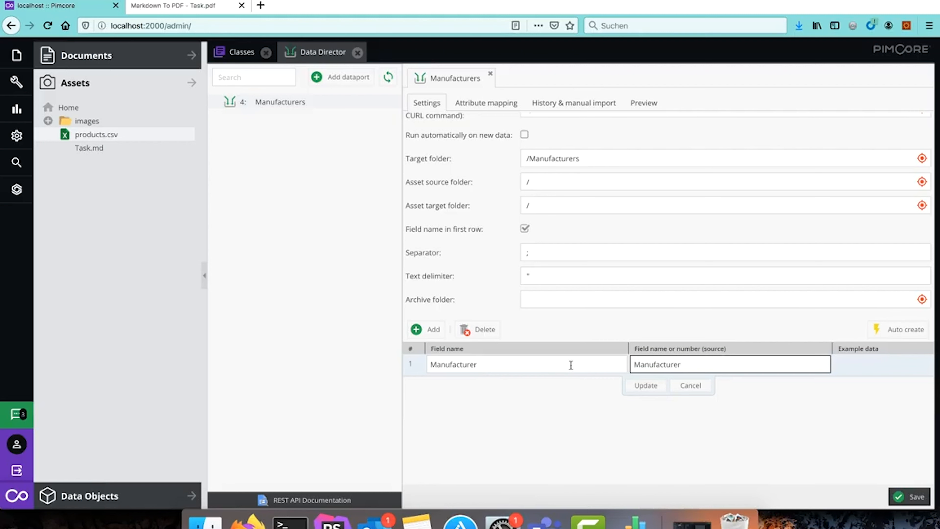
Step: Compare the new field's names with the column header in Numbers, then accept the field and save the Manufacturers dataport
double_click(482, 363)
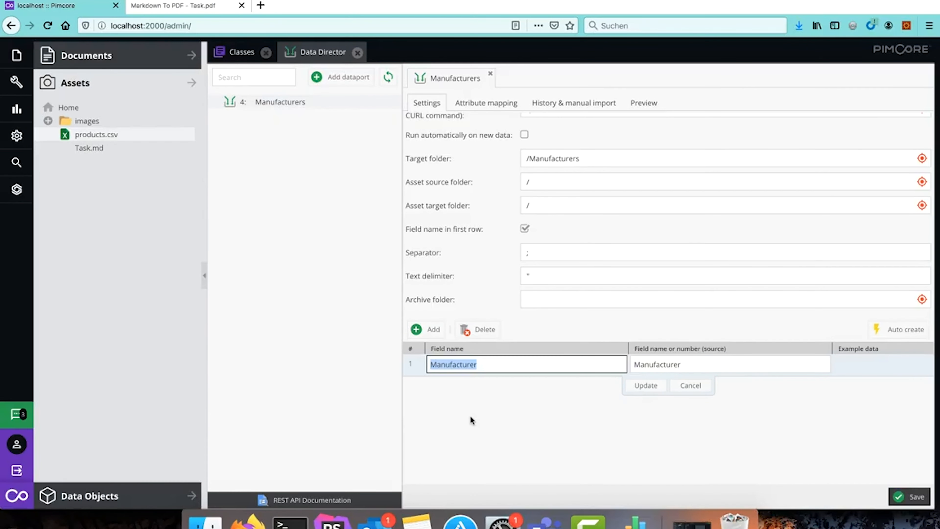
click(668, 366)
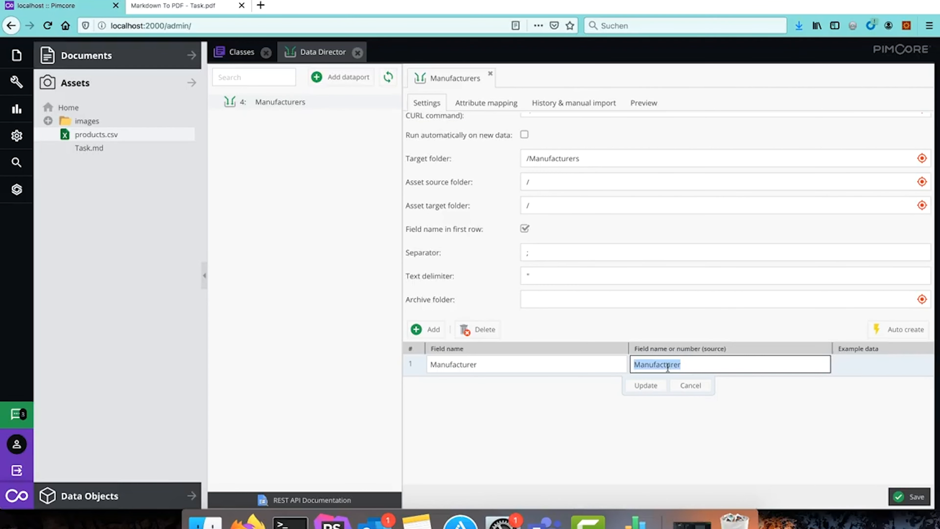
drag(694, 363, 625, 364)
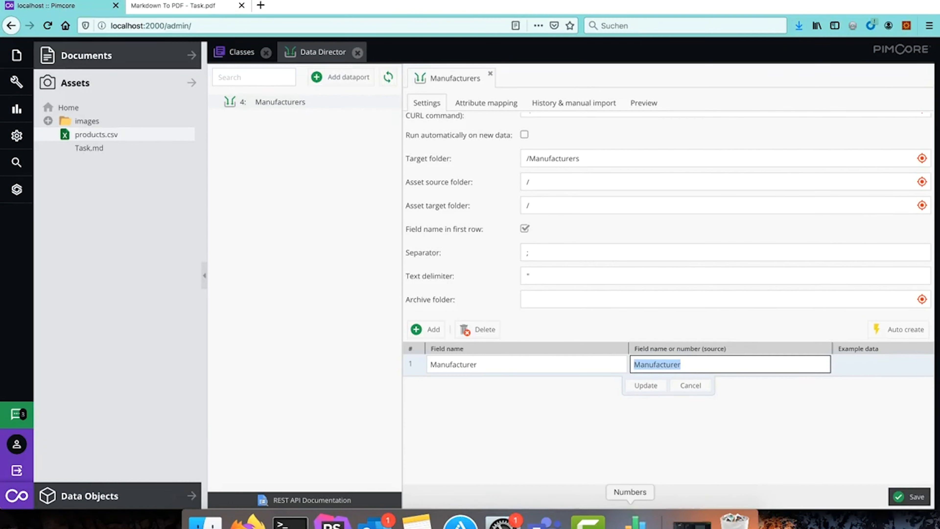
click(636, 522)
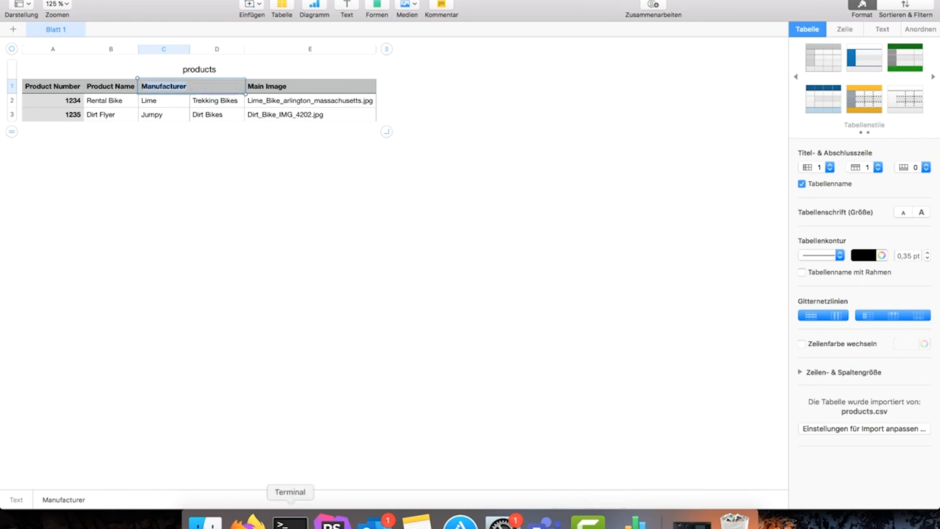
click(247, 522)
click(484, 367)
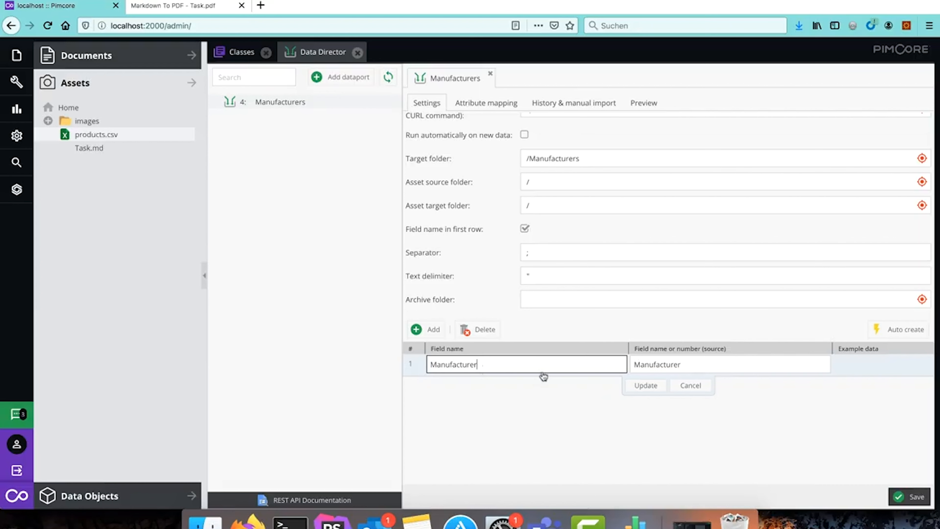
click(633, 387)
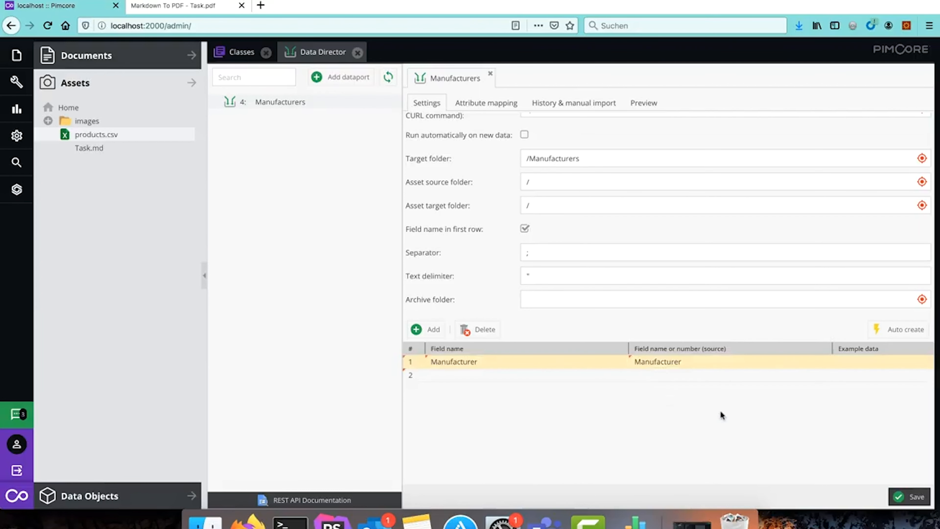
click(915, 497)
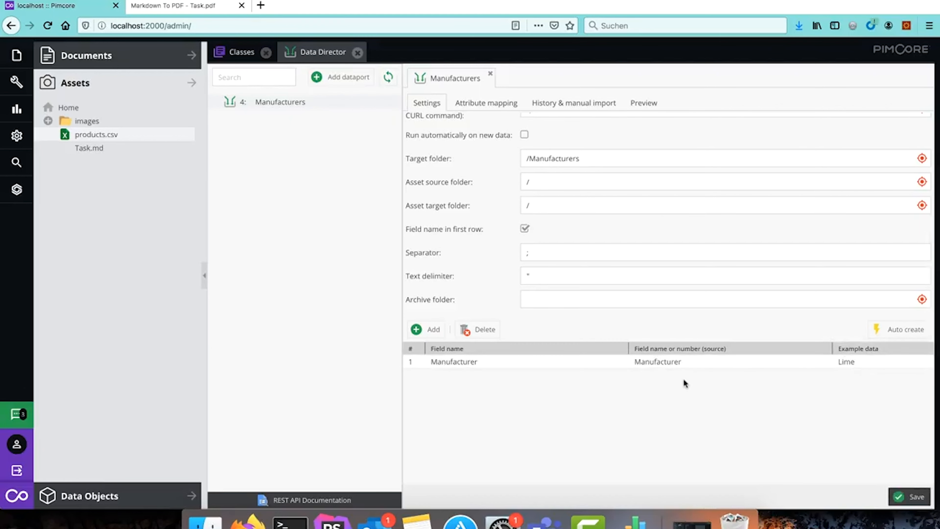
Step: Check the field's example data and the CSV resource against the first data row of the products table in Numbers
scroll(702, 399, up, 3)
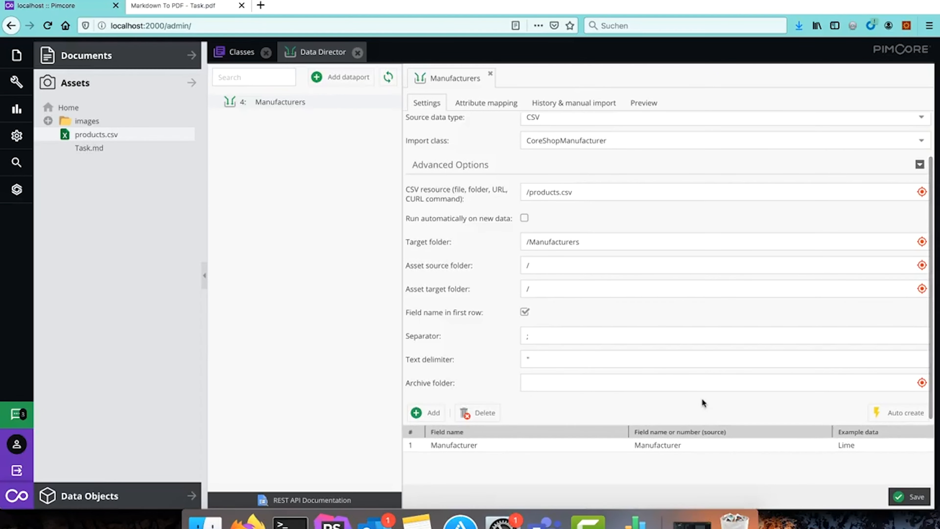
drag(586, 192, 523, 194)
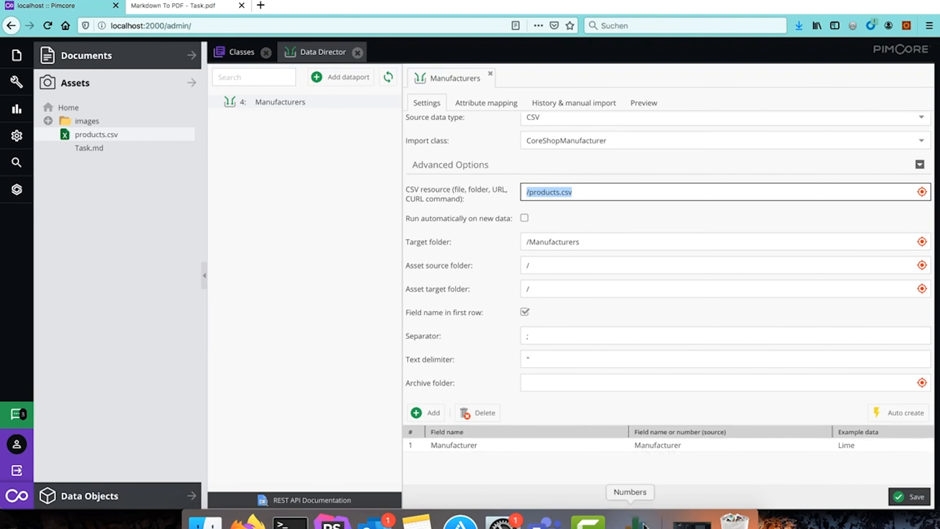
click(636, 520)
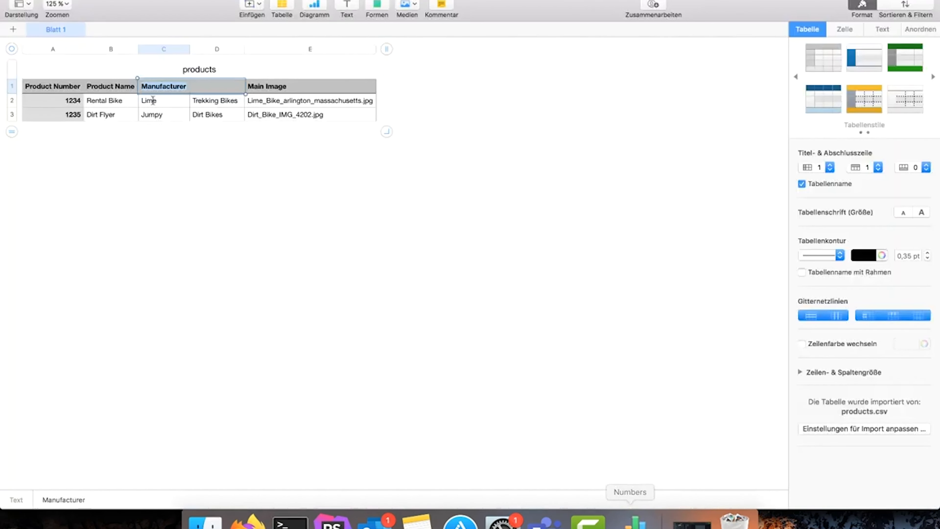
click(168, 103)
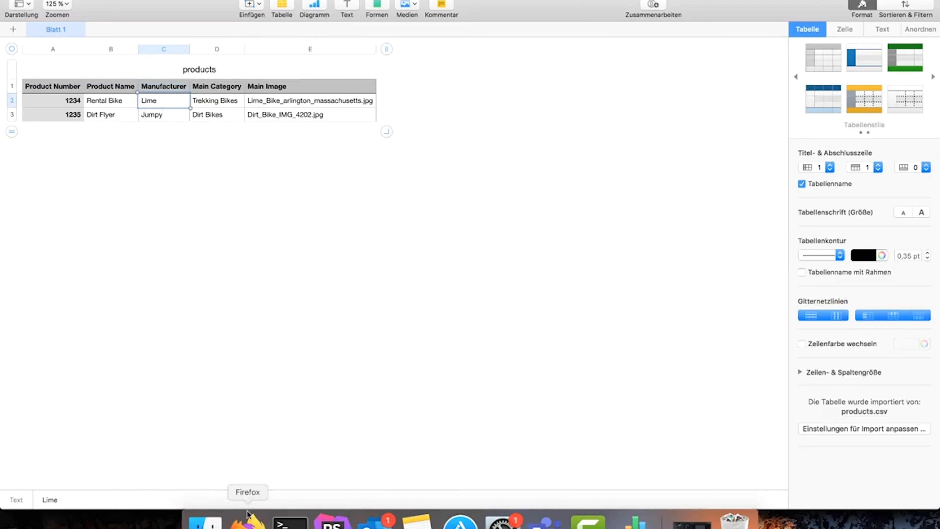
click(248, 522)
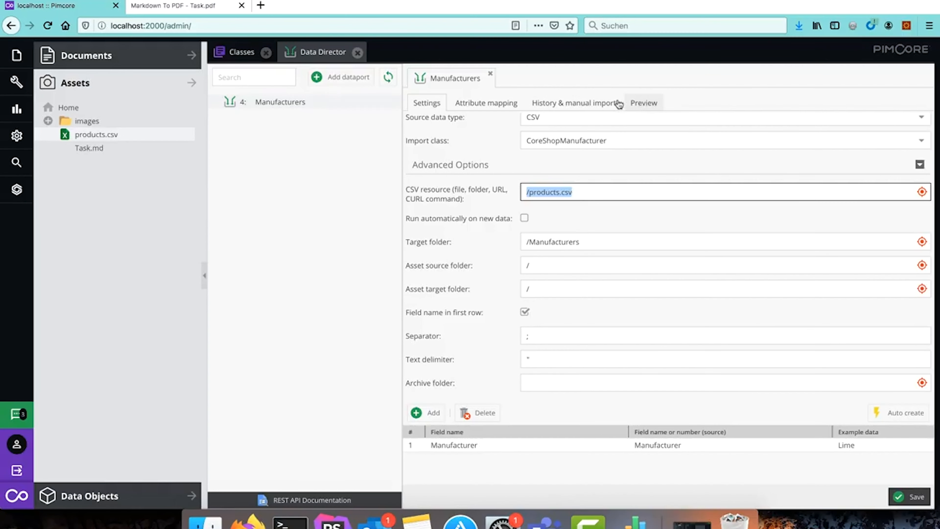
Step: Run a manual rawdata import for the Manufacturers dataport and dismiss the start message
click(589, 103)
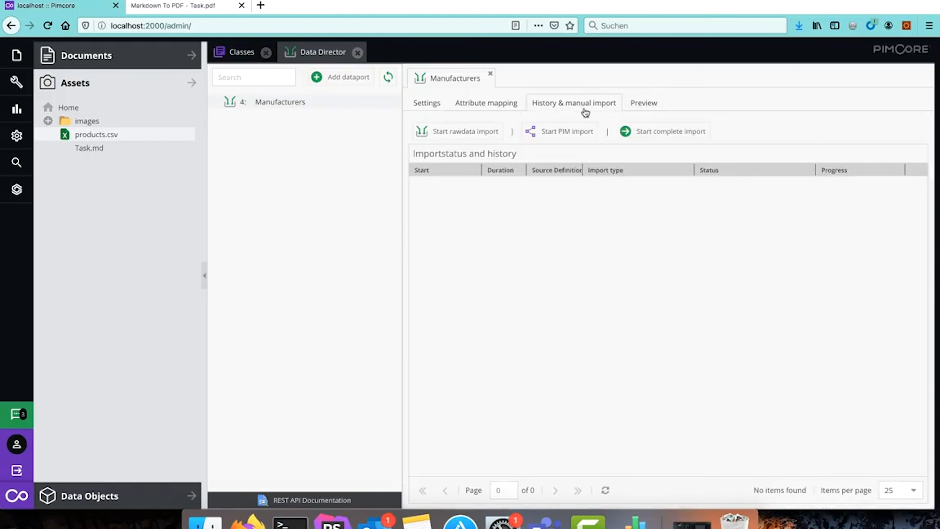
click(460, 131)
click(576, 346)
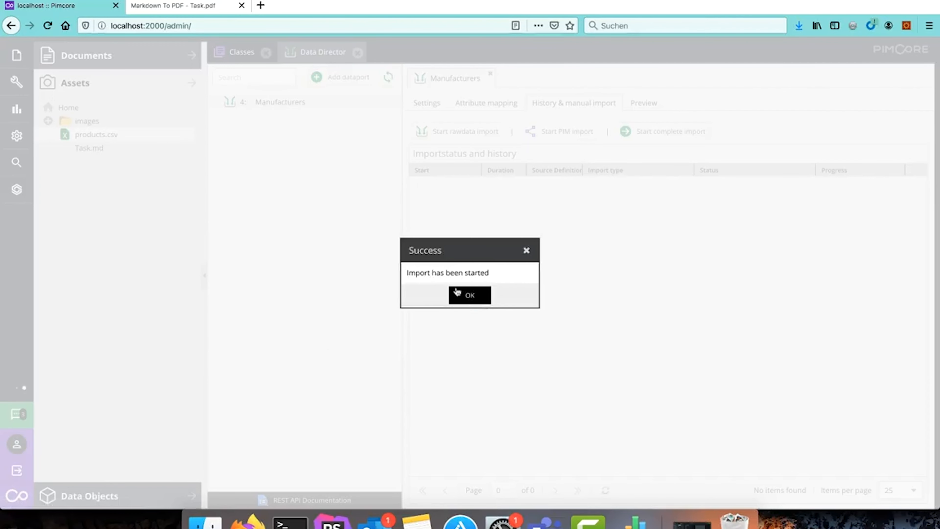
click(457, 293)
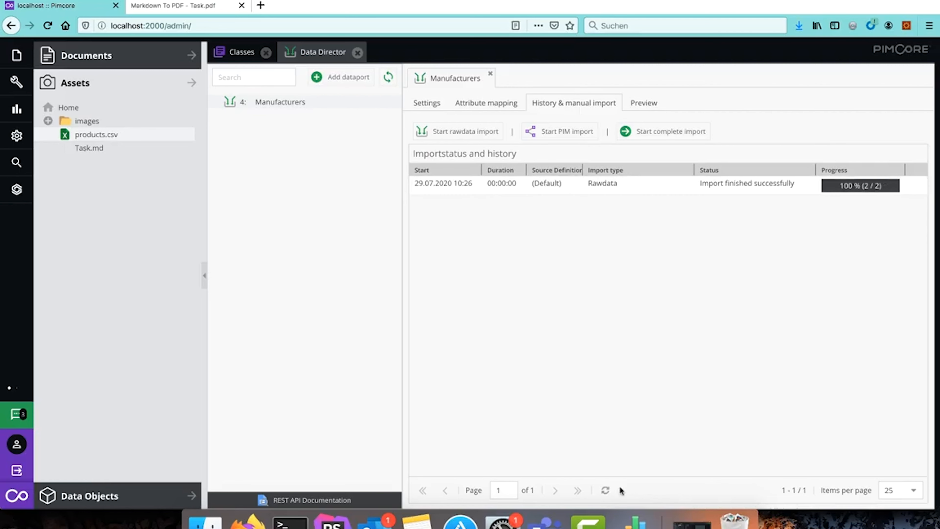
Step: Check the rows of the products table in Numbers against the preview of the dataport's imported raw data
click(635, 522)
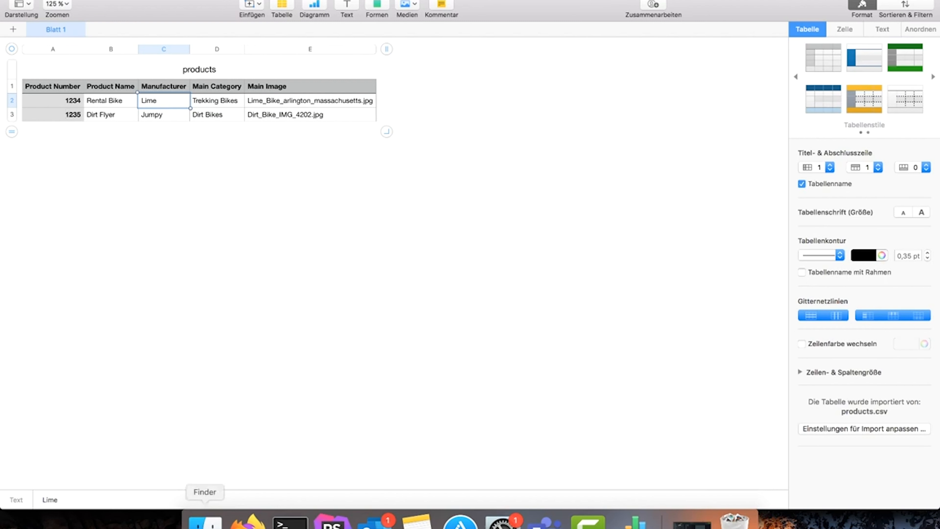
click(247, 521)
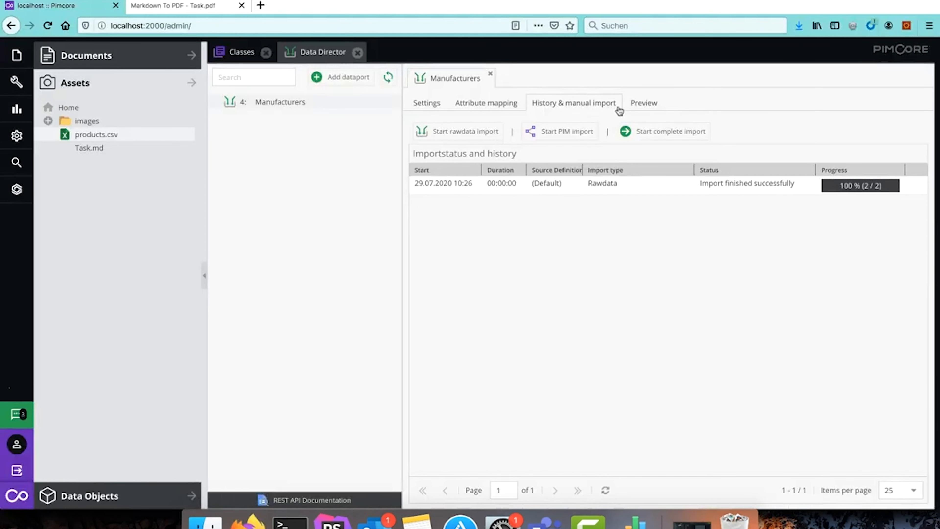
click(643, 108)
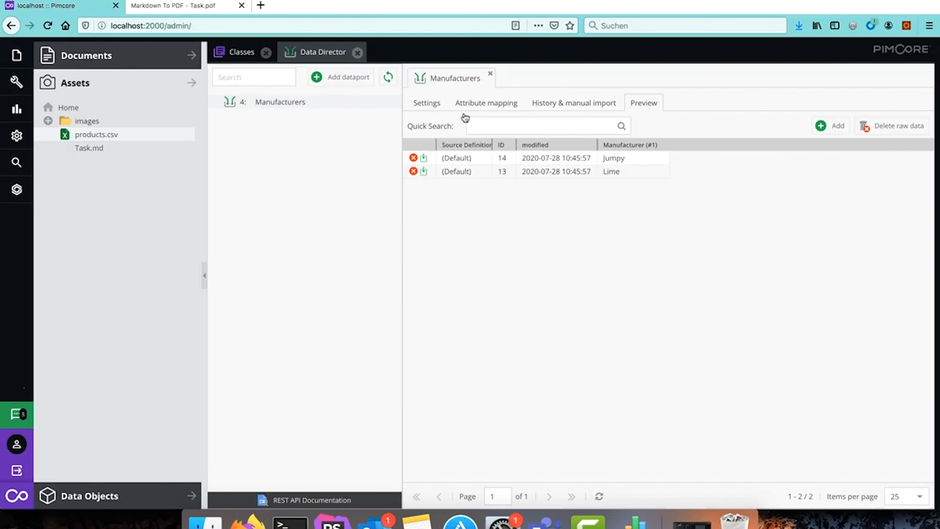
Step: Compare the Name and Image attributes in the dataport's attribute mapping with the fields of the CoreShopManufacturer class
click(426, 105)
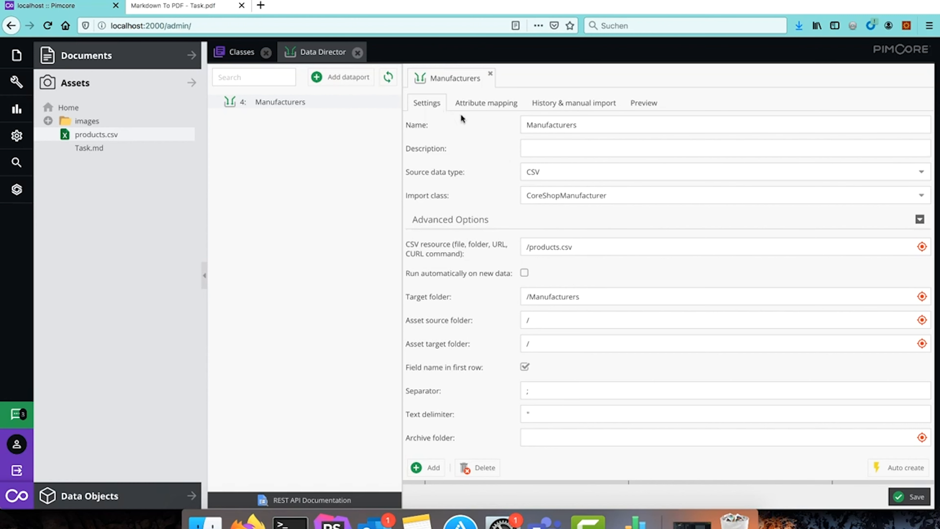
click(485, 106)
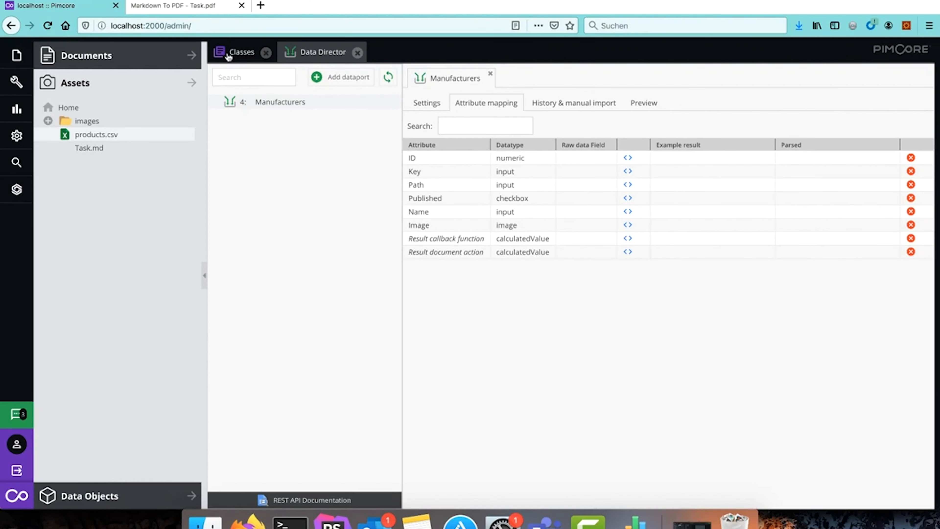
click(239, 52)
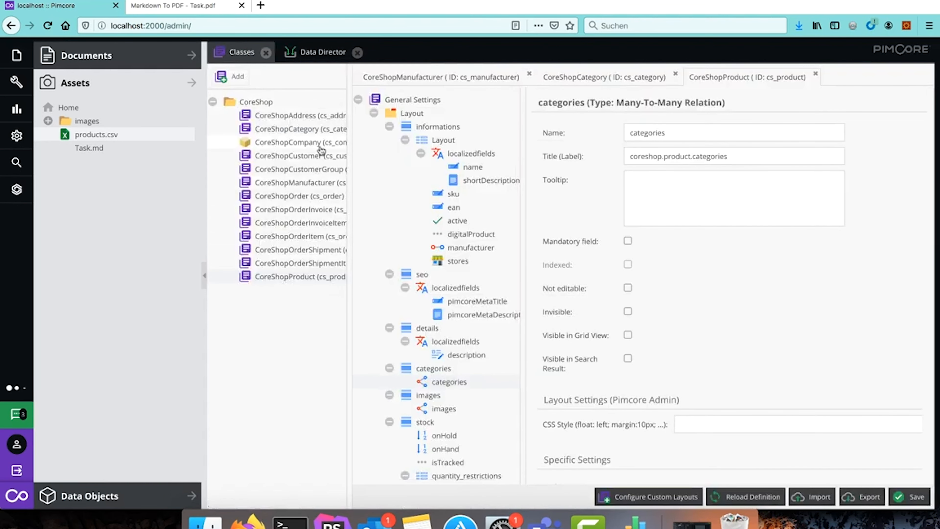
click(454, 76)
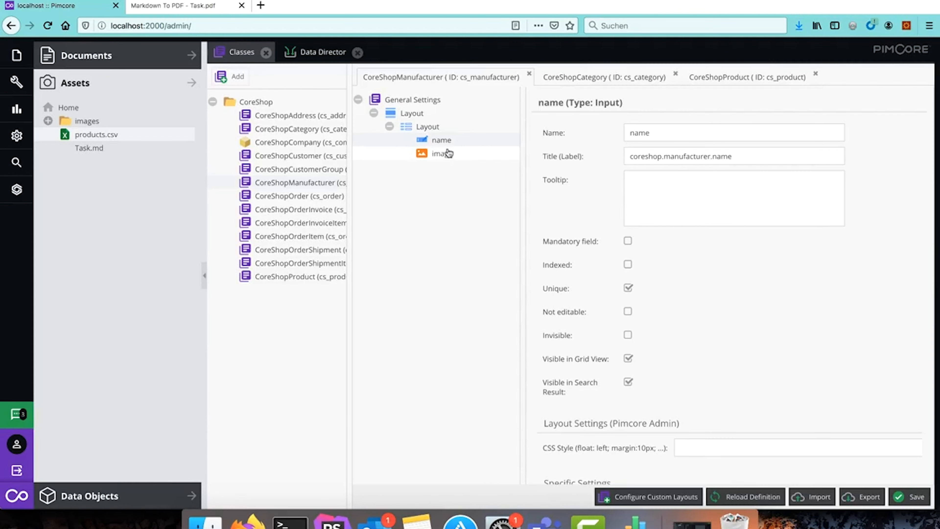
click(322, 52)
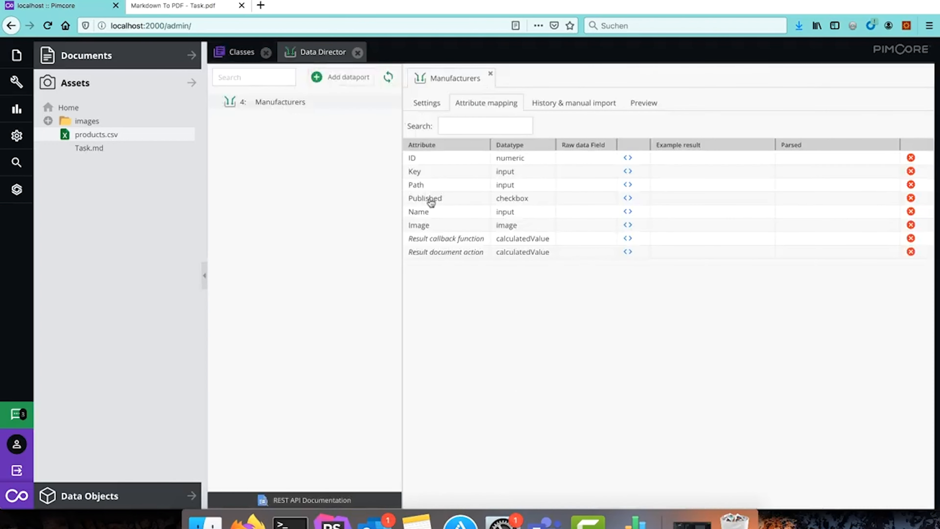
click(440, 215)
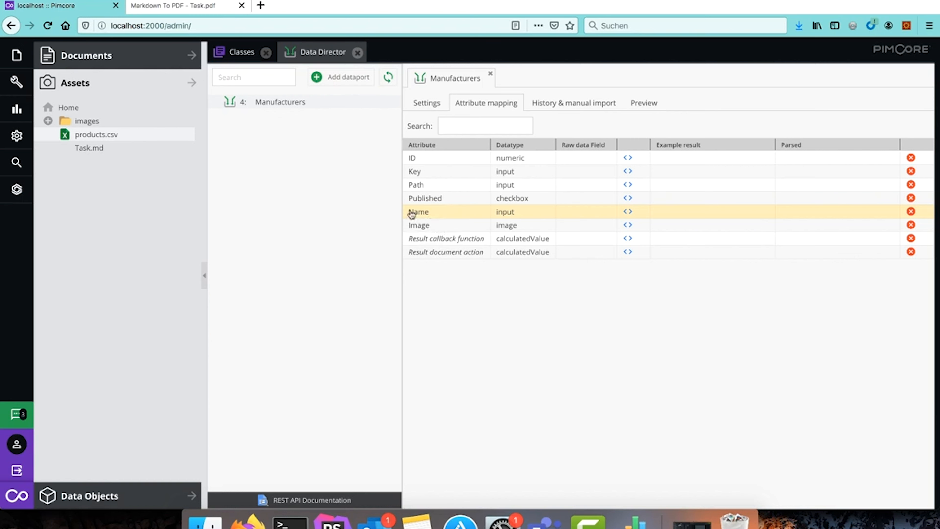
click(432, 229)
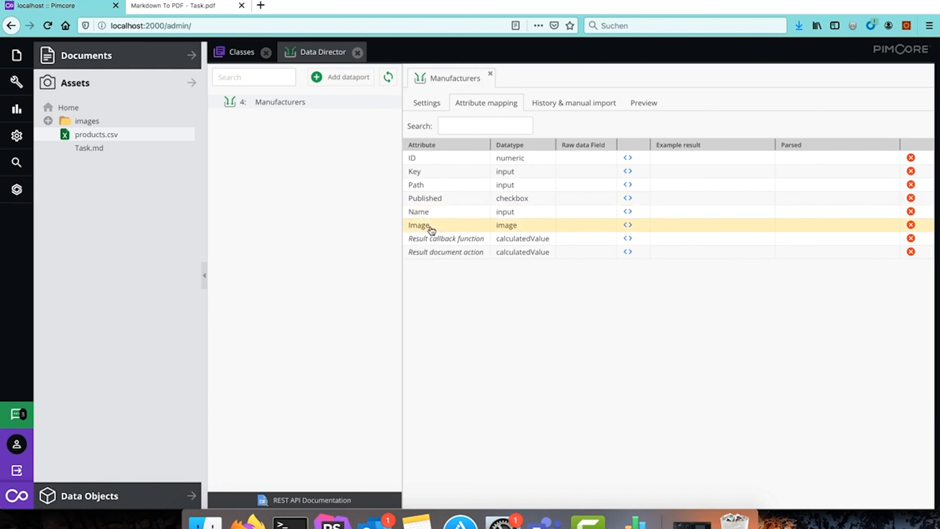
click(438, 213)
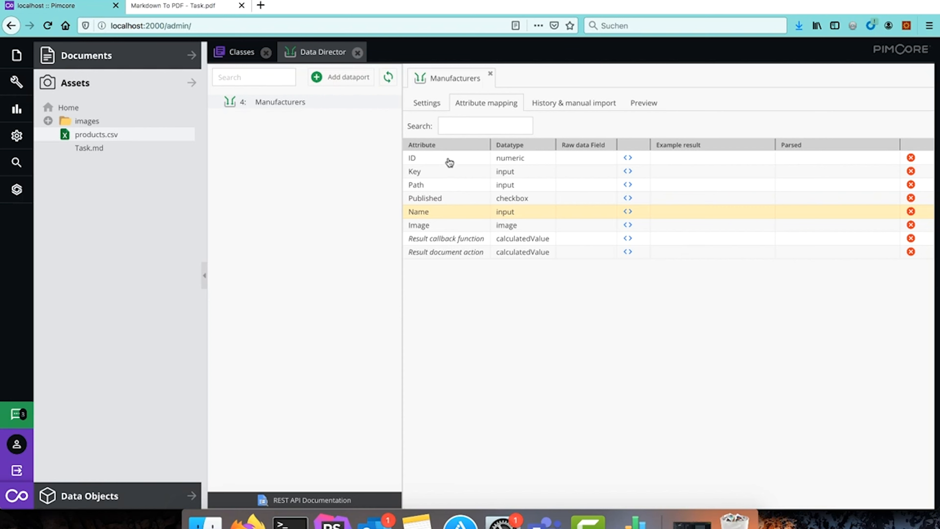
Step: Review the ID, Key, Path and Published attributes in the Manufacturers dataport's mapping and look at the data objects tree
click(437, 160)
click(437, 174)
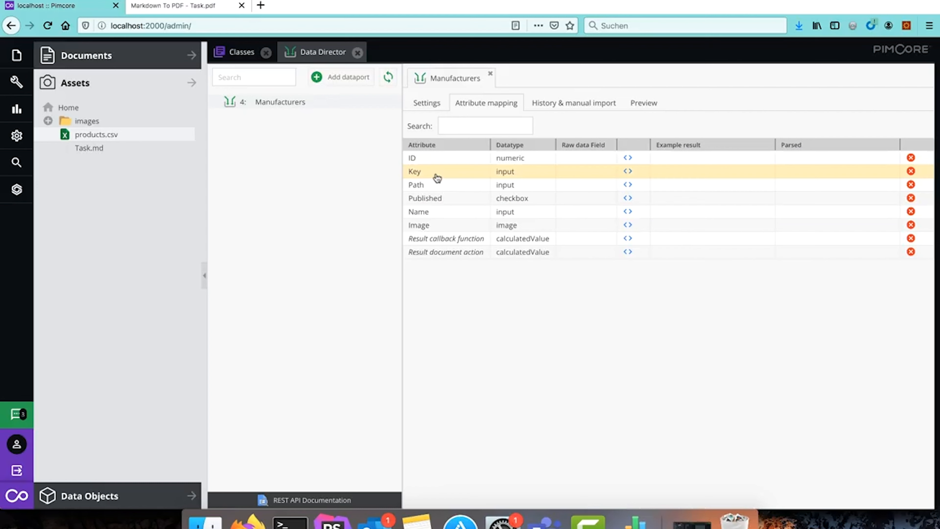
click(436, 188)
click(440, 203)
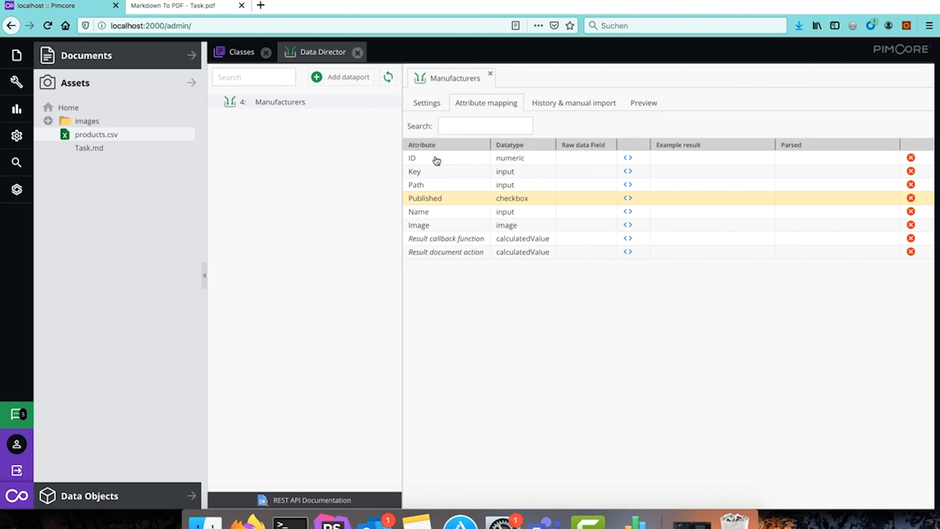
click(431, 175)
click(433, 186)
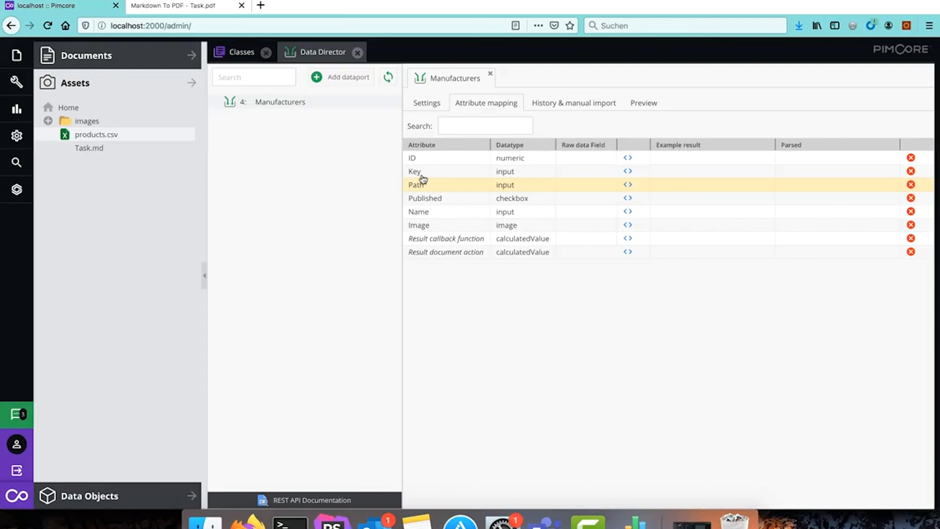
click(429, 175)
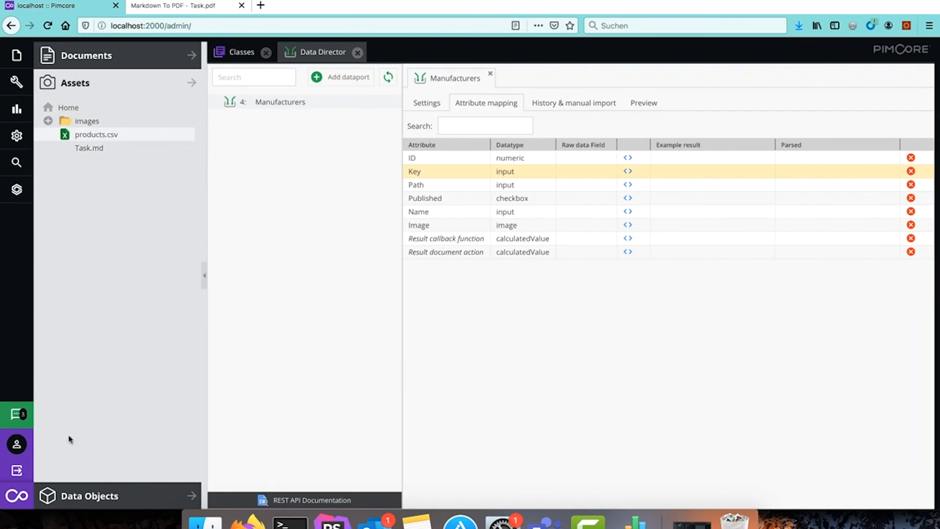
click(85, 496)
click(92, 92)
Step: Review the Published, Name, Image, Result callback function and Result document action attributes in the mapping
click(446, 200)
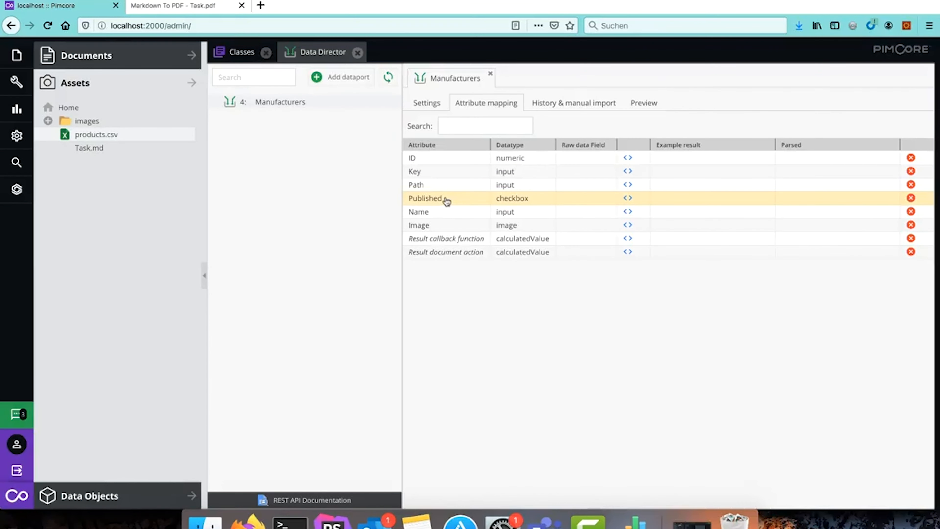
click(430, 214)
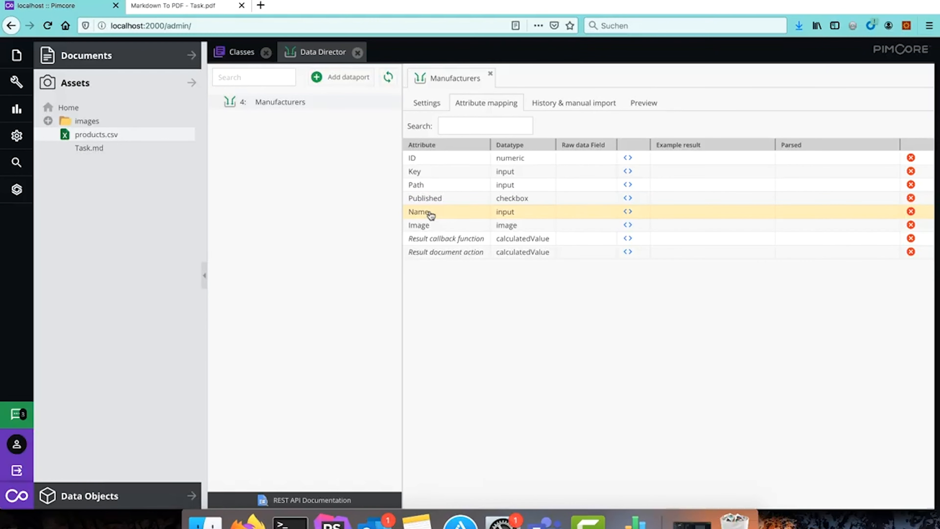
click(425, 226)
click(435, 240)
click(443, 256)
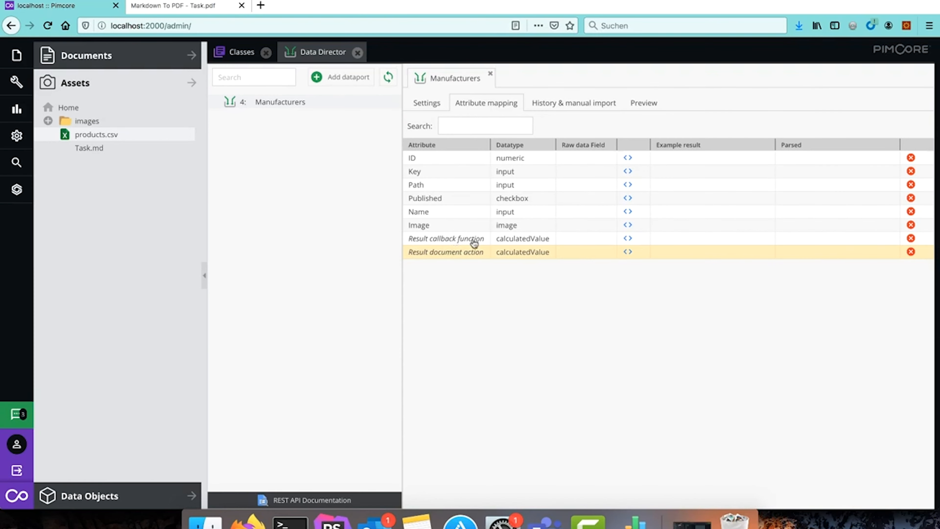
click(463, 215)
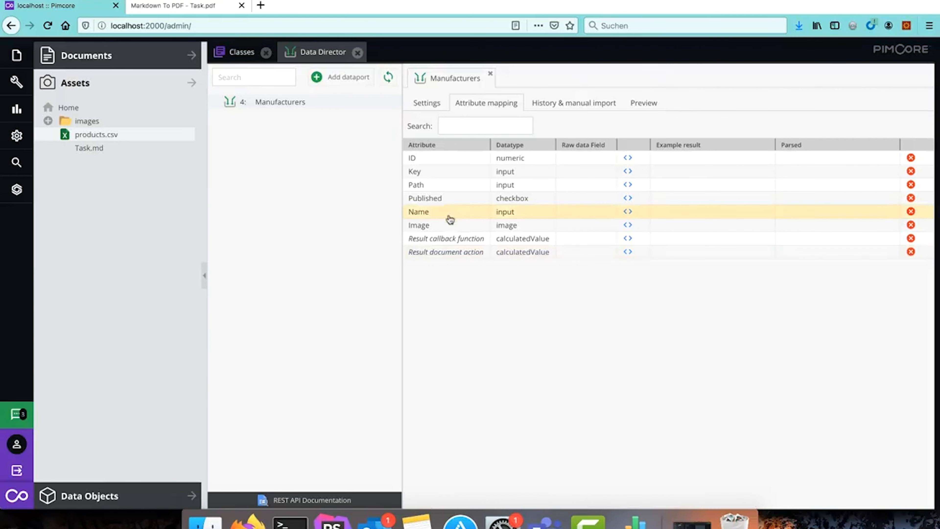
Step: Map the Manufacturer raw data field to the Name attribute, following the CoreShopManufacturer field list in the task PDF
click(173, 6)
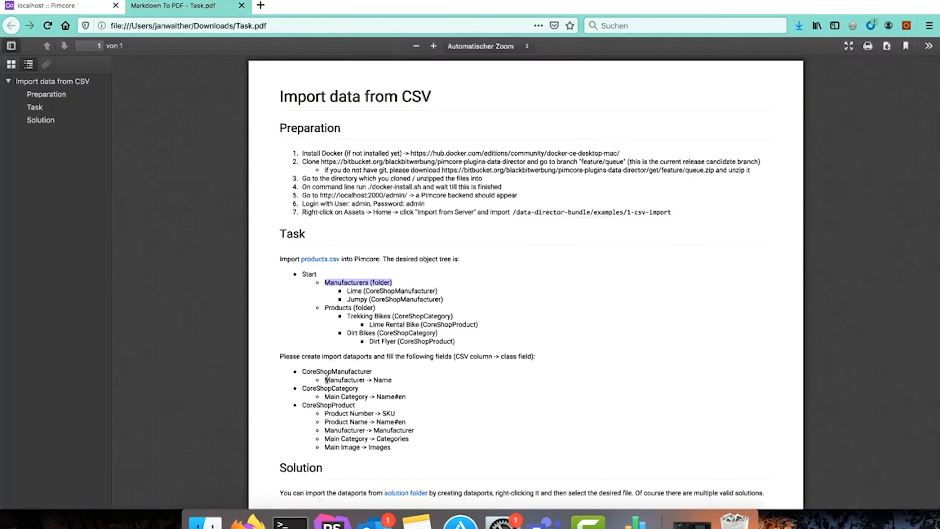
drag(326, 380, 366, 380)
double_click(387, 378)
key(ctrl+shift+Tab)
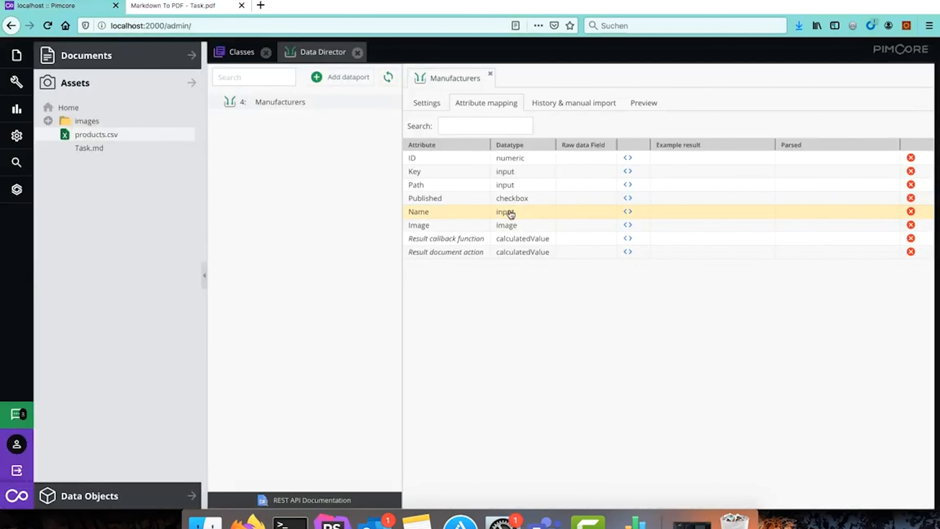
click(616, 215)
click(608, 214)
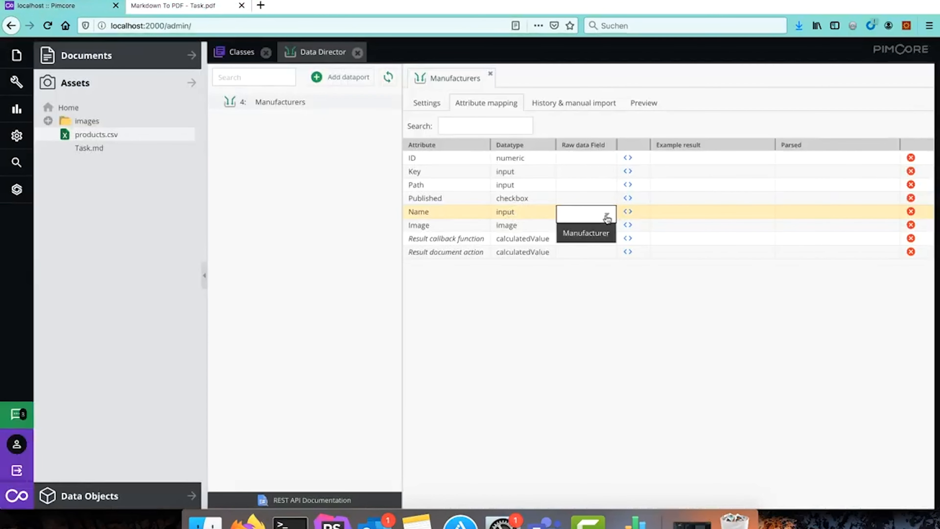
click(596, 237)
click(616, 320)
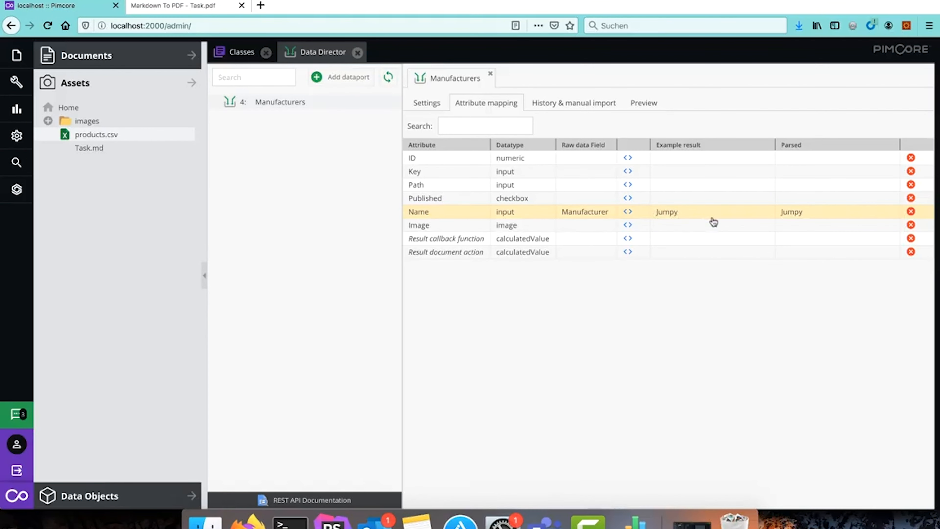
mouse_move(826, 218)
Step: Show the data objects tree and review the Manufacturers dataport's raw data preview, manual import options and attribute mapping
click(108, 496)
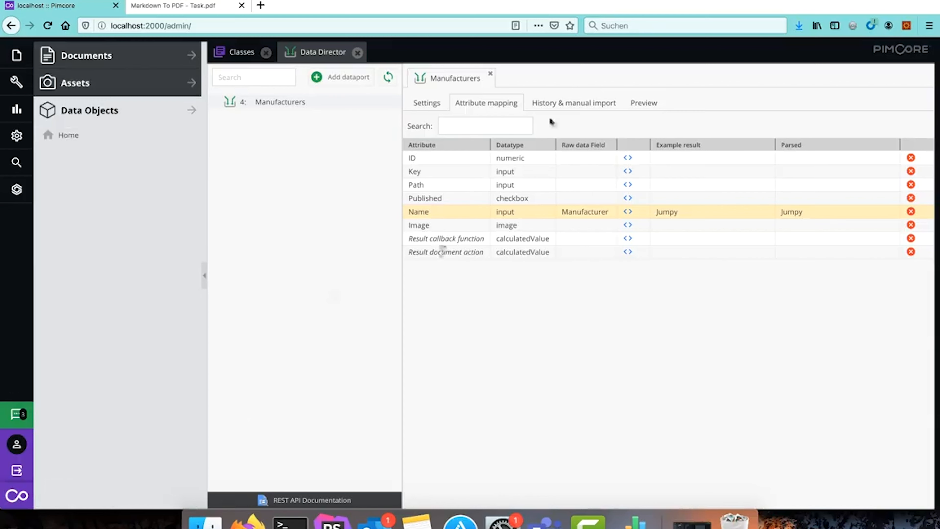
click(644, 104)
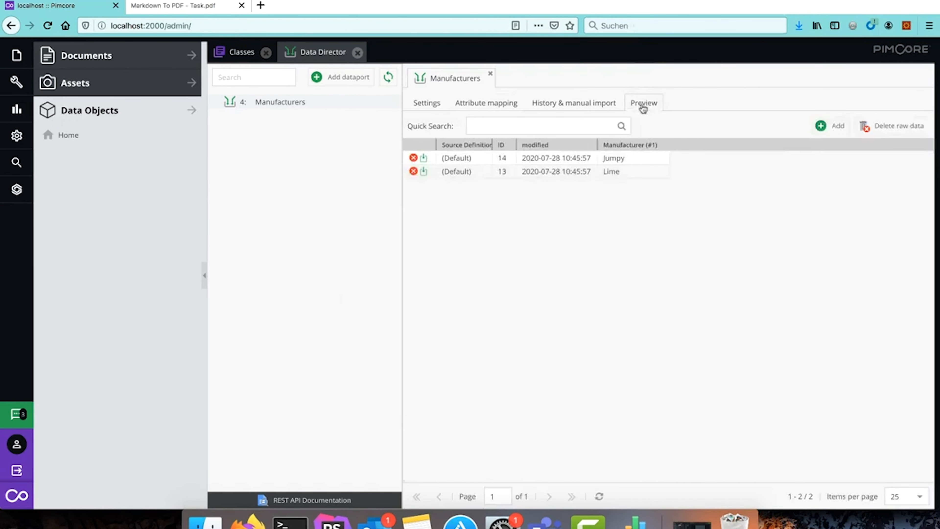
click(571, 111)
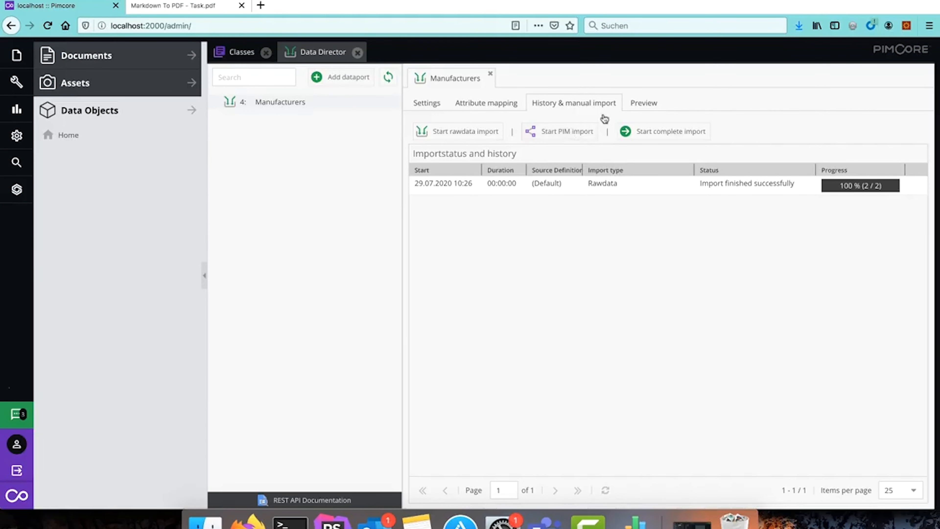
click(645, 105)
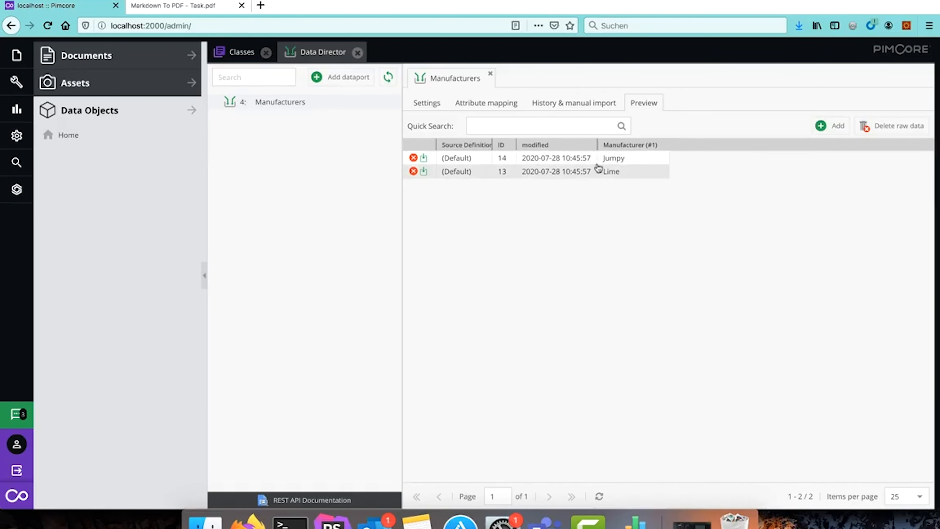
click(562, 107)
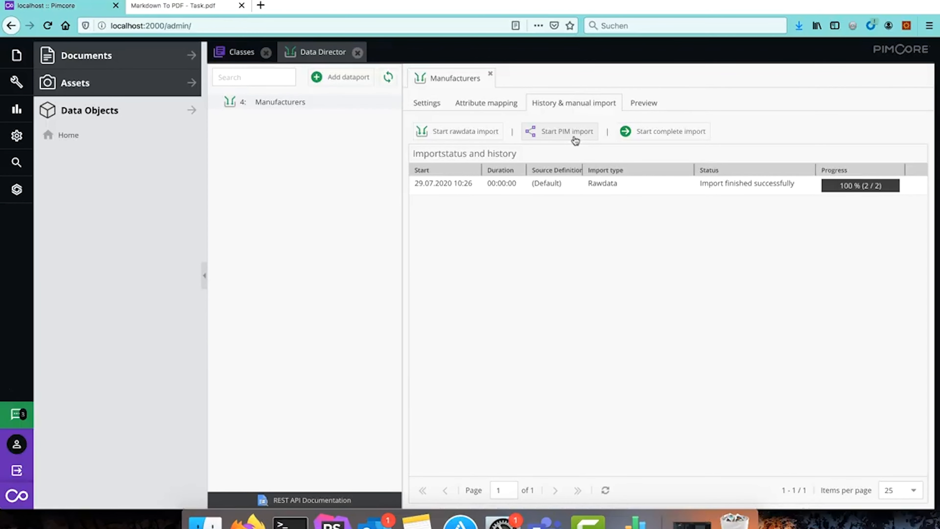
click(651, 104)
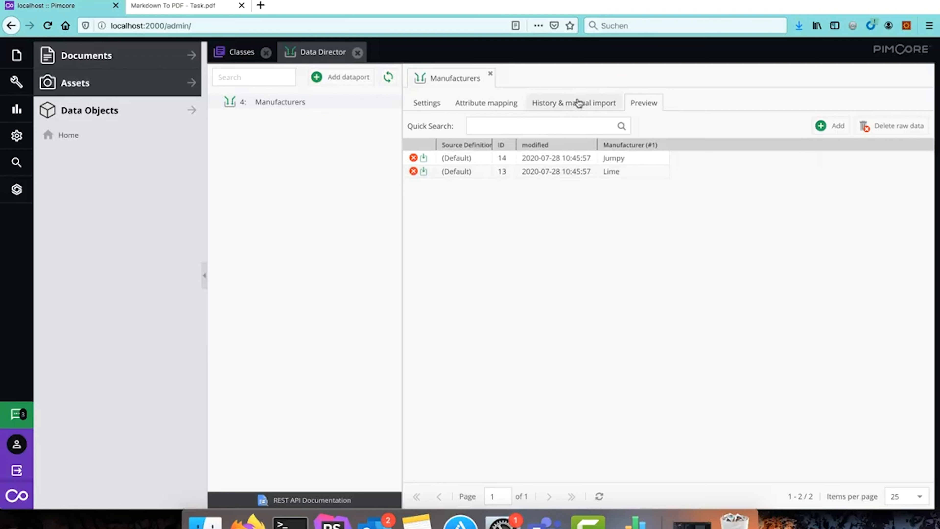
click(476, 106)
Step: Run the PIM import for only the Jumpy raw item from the Manufacturers dataport's preview
click(651, 110)
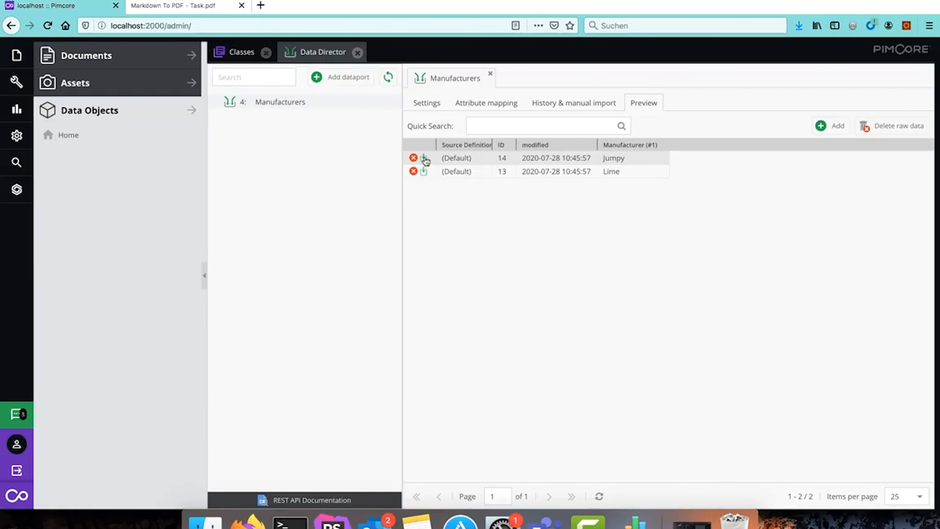
click(425, 160)
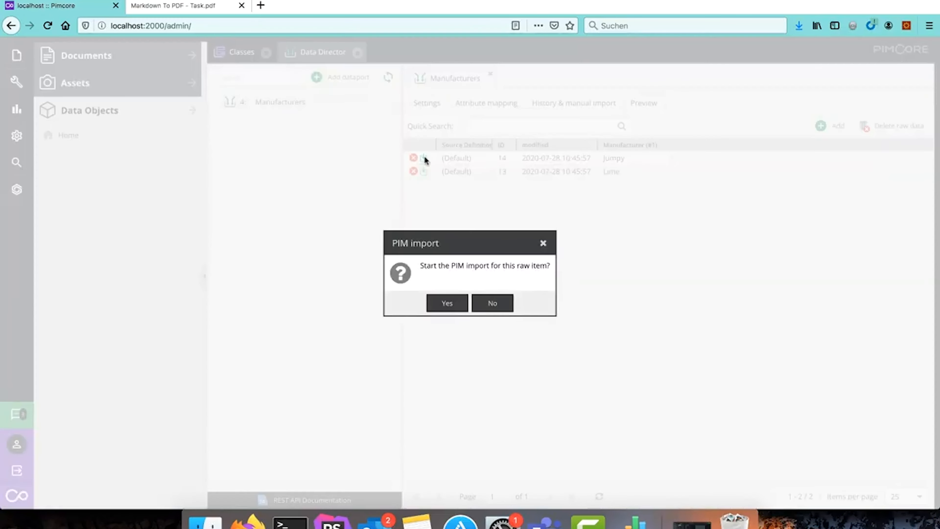
click(450, 310)
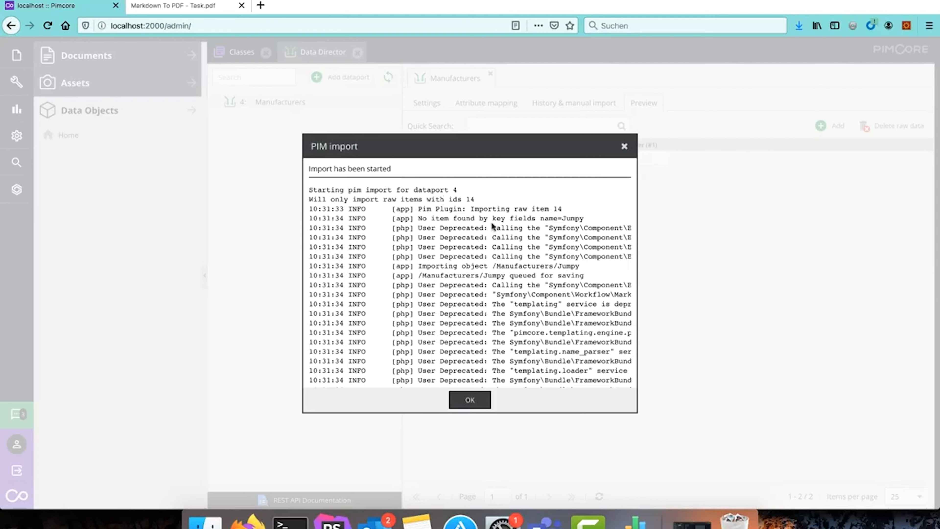
Step: Examine the PIM import log, comparing its [php] deprecation messages with the [app] messages
scroll(492, 222, up, 15)
drag(489, 147, 525, 196)
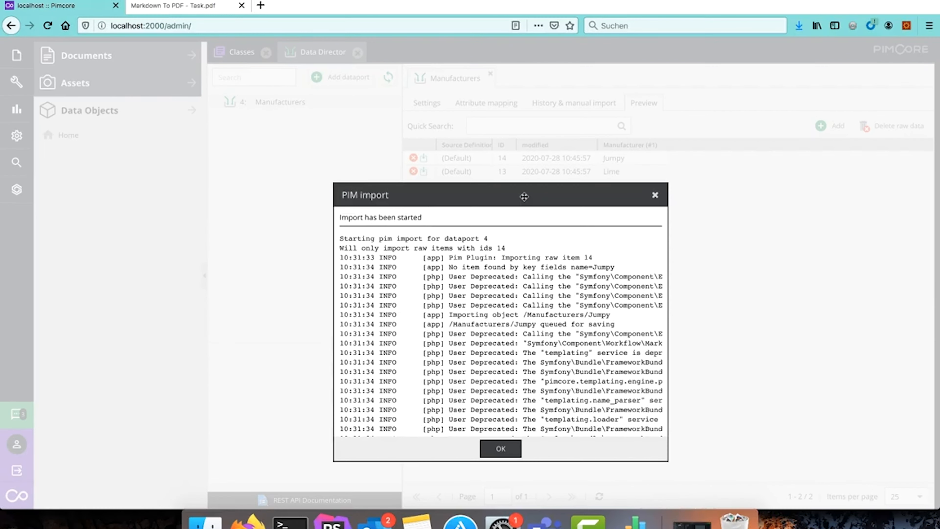
drag(424, 258, 424, 286)
click(445, 267)
mouse_move(516, 285)
mouse_down()
mouse_move(439, 284)
mouse_move(502, 296)
mouse_move(449, 284)
mouse_move(515, 283)
mouse_up()
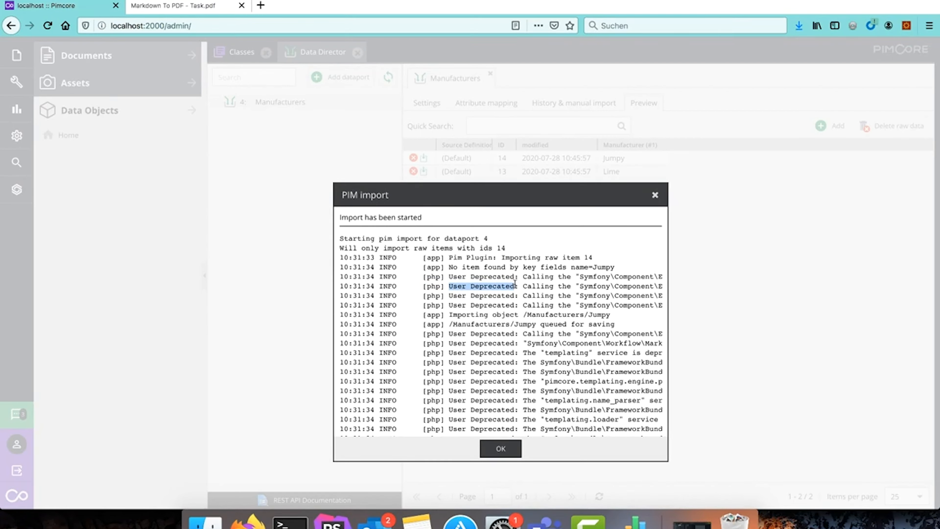
scroll(515, 283, right, 5)
scroll(515, 284, right, 4)
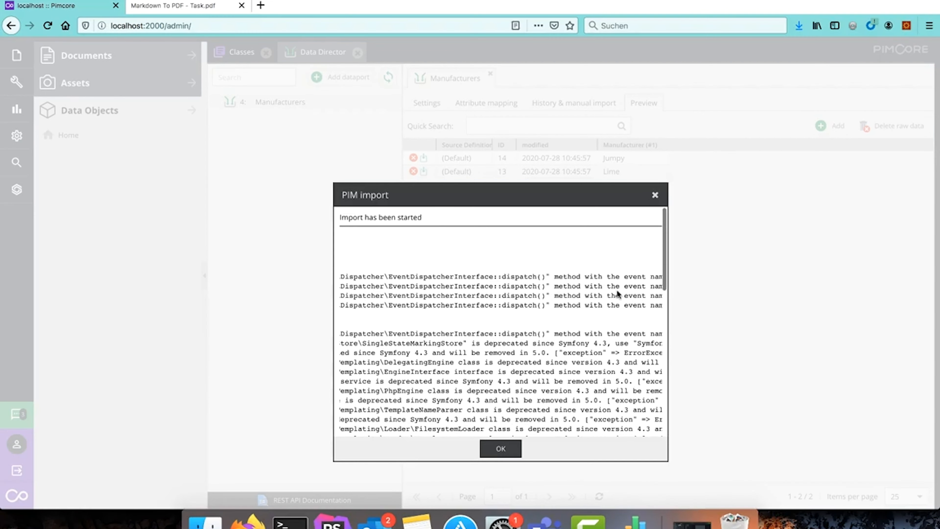
scroll(617, 290, left, 9)
drag(448, 287, 422, 286)
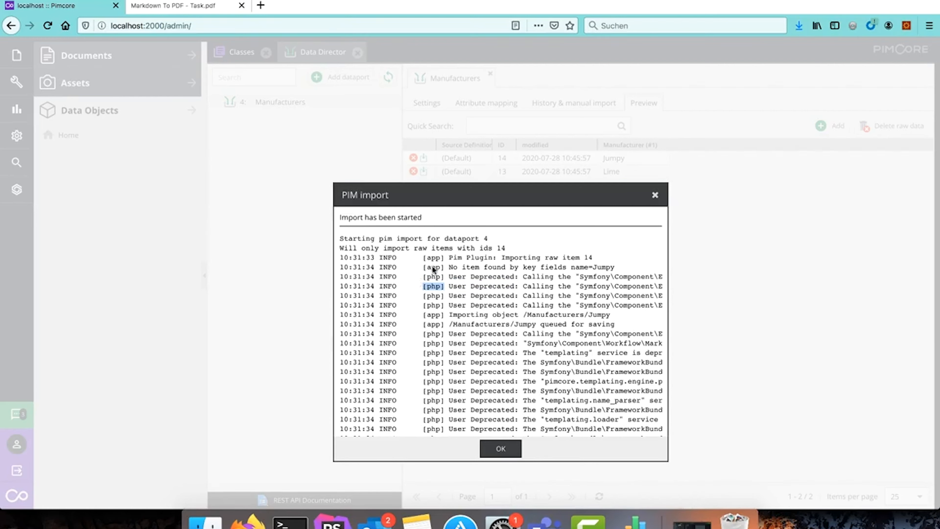
drag(423, 258, 444, 259)
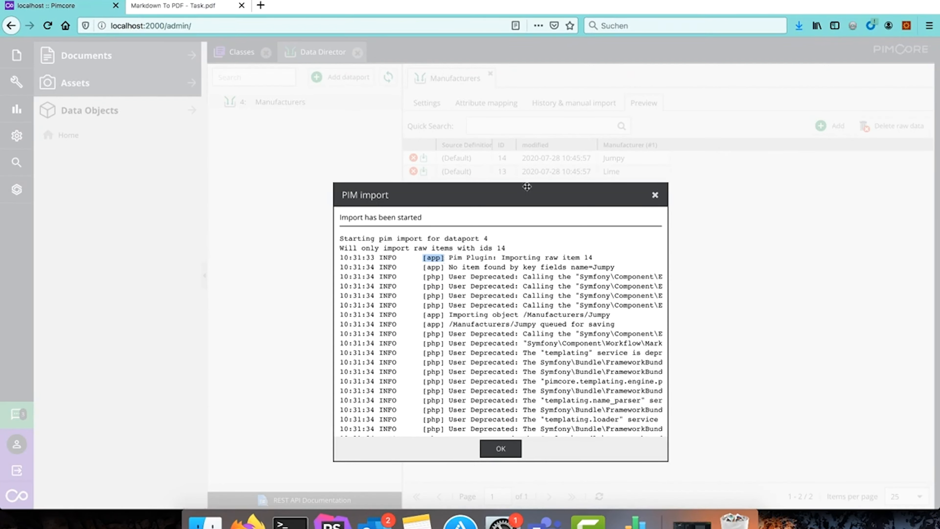
drag(525, 197, 520, 209)
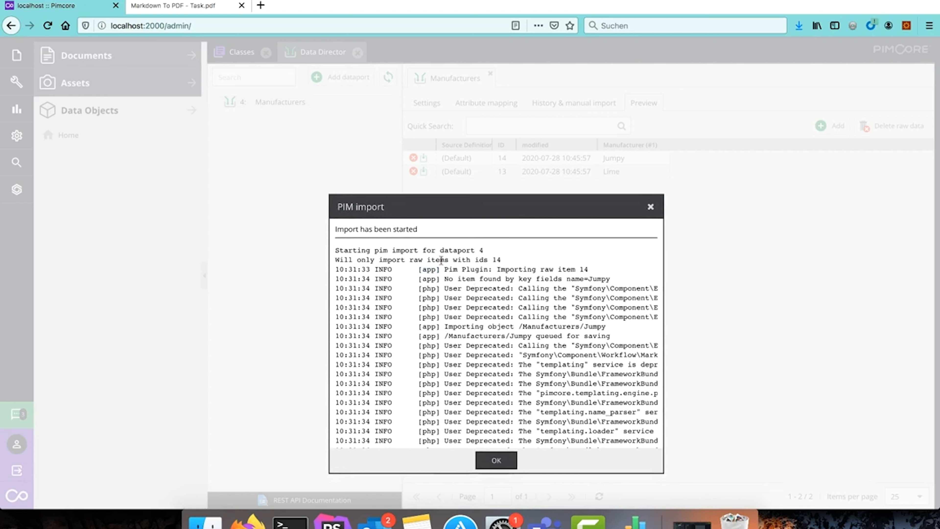
Step: Read through the log's [app] entries for the Jumpy item, from the raw item import and key field lookup to saving
drag(445, 267, 590, 272)
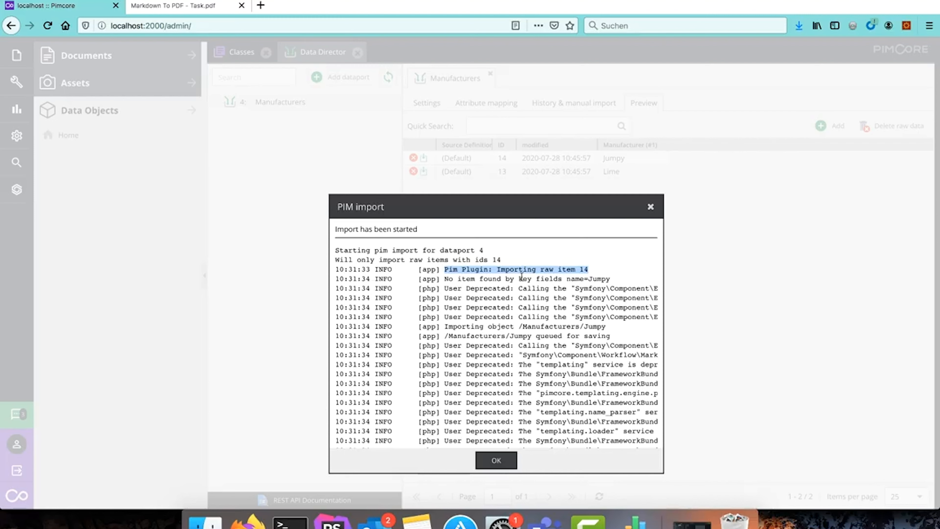
drag(567, 278, 611, 281)
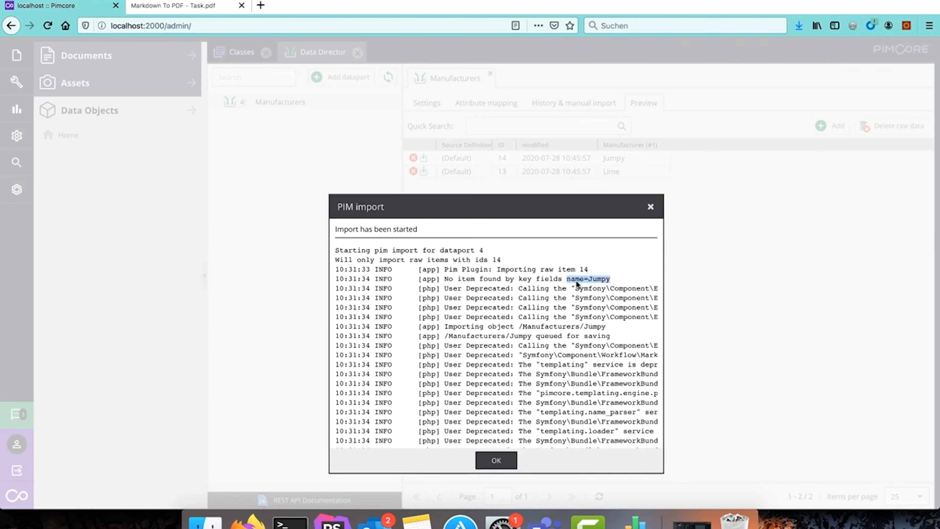
drag(445, 278, 501, 278)
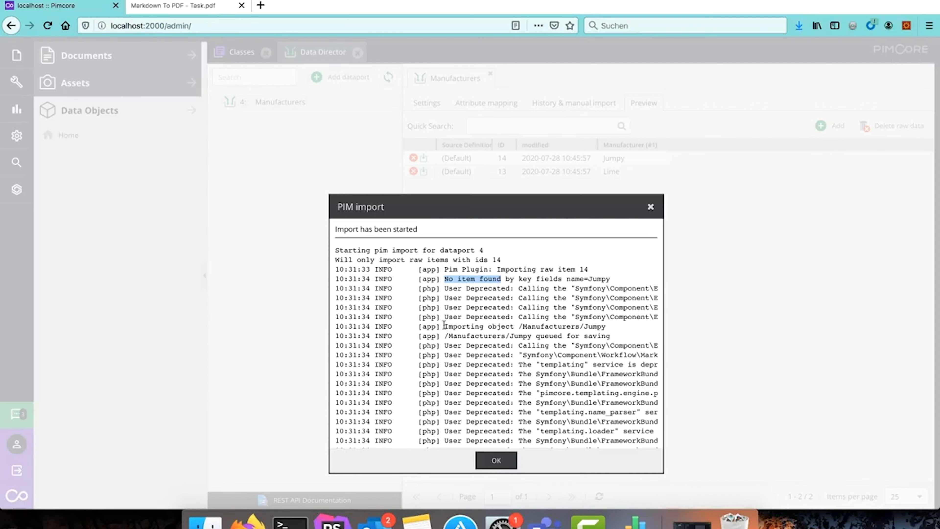
drag(447, 327, 618, 328)
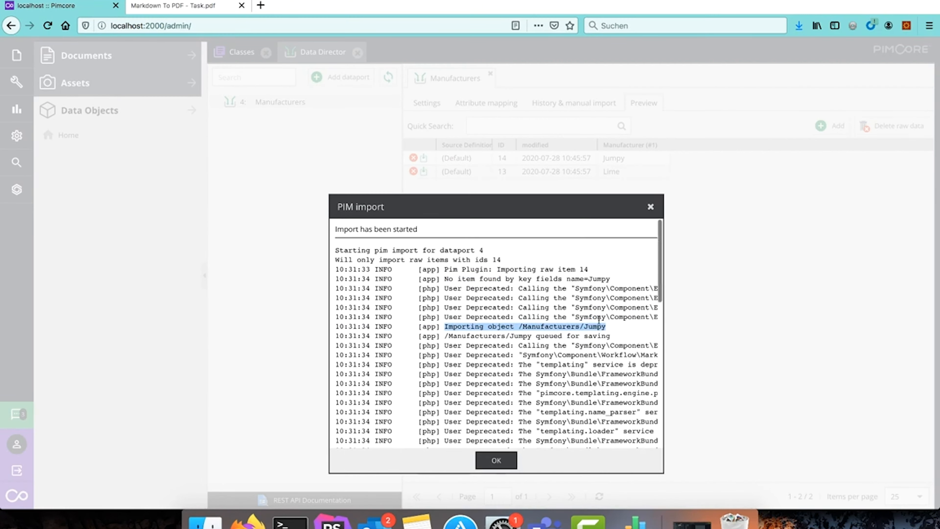
scroll(599, 319, down, 1)
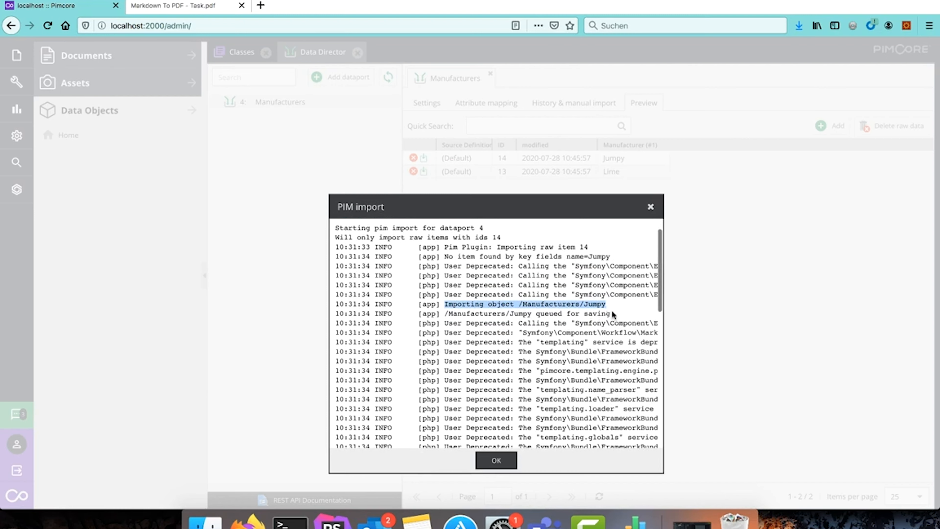
drag(611, 313, 444, 315)
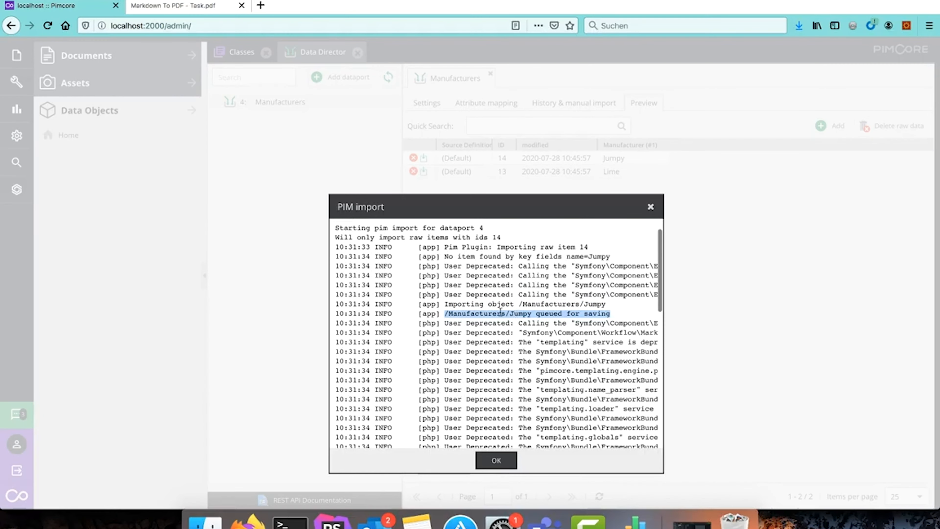
scroll(559, 322, down, 15)
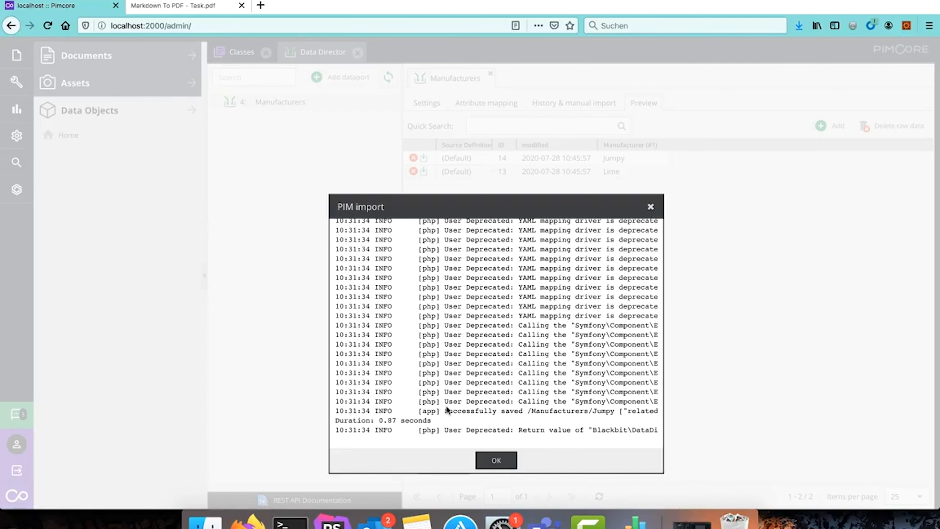
drag(446, 411, 614, 413)
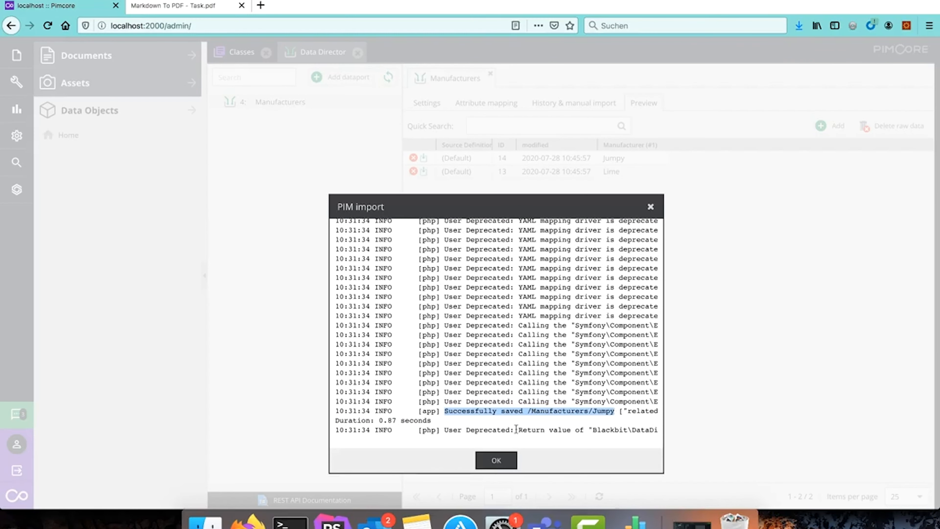
Step: Close the import log, refresh the data objects tree, and inspect the name of the Jumpy object in the Manufacturers folder
click(497, 461)
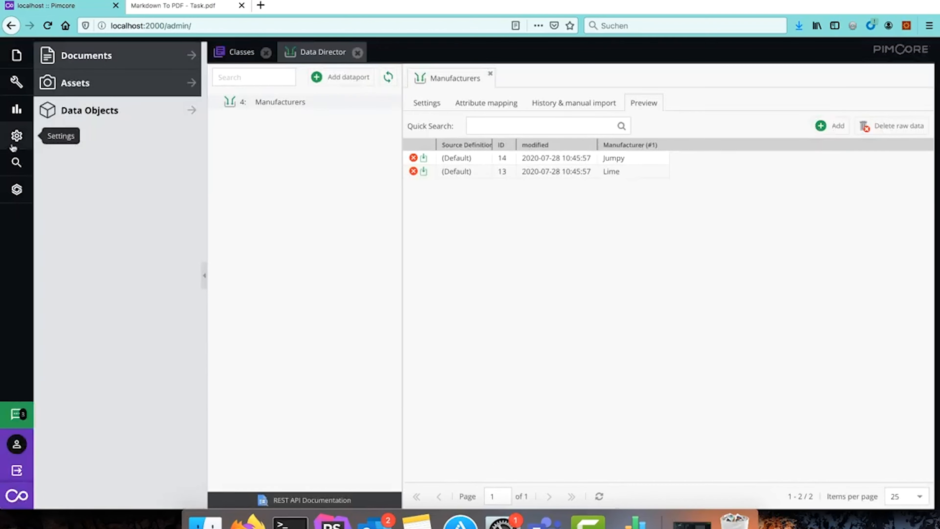
right_click(65, 145)
click(97, 249)
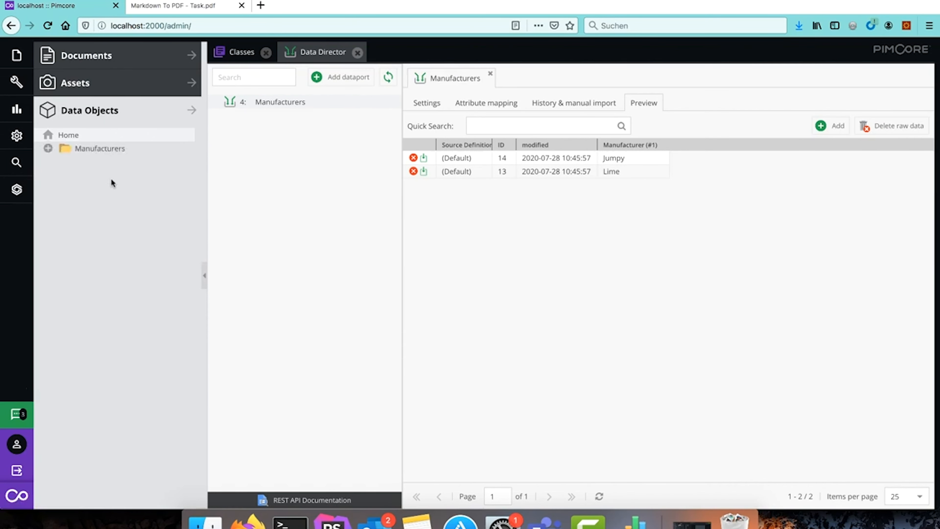
click(48, 148)
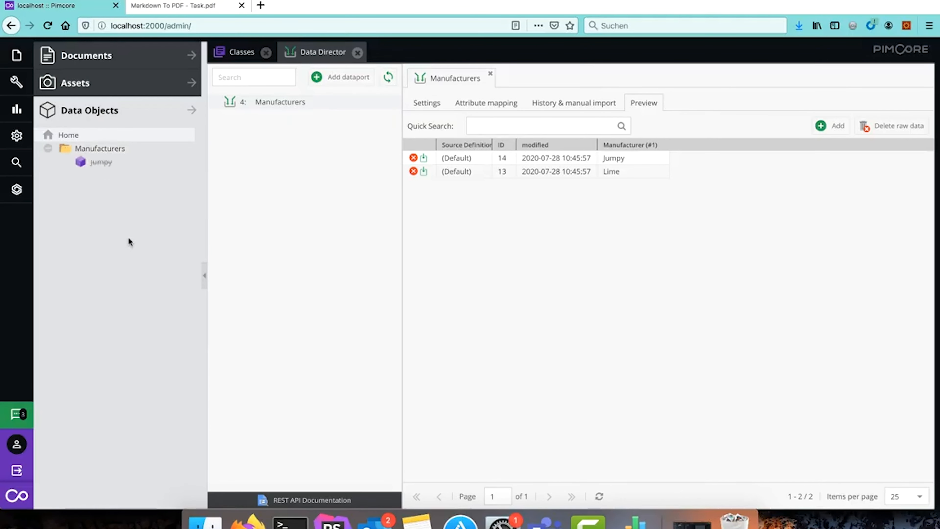
click(101, 163)
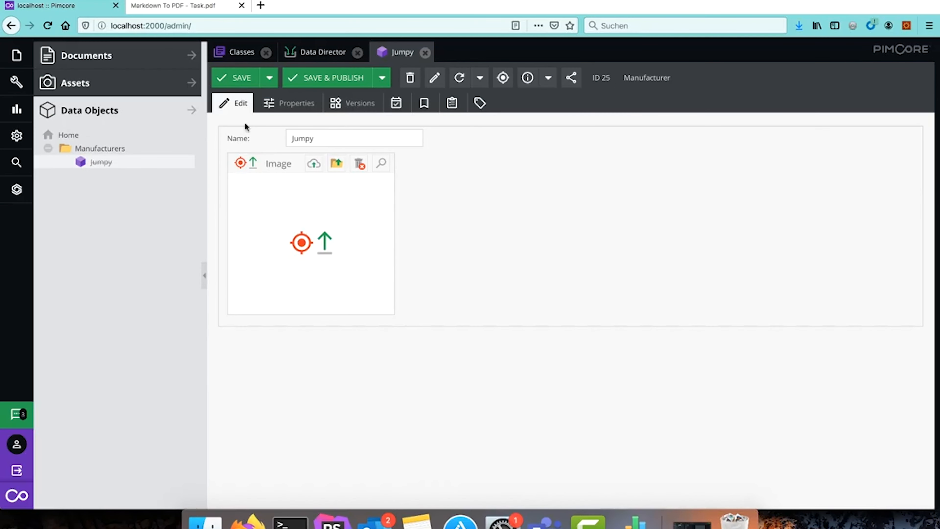
double_click(317, 137)
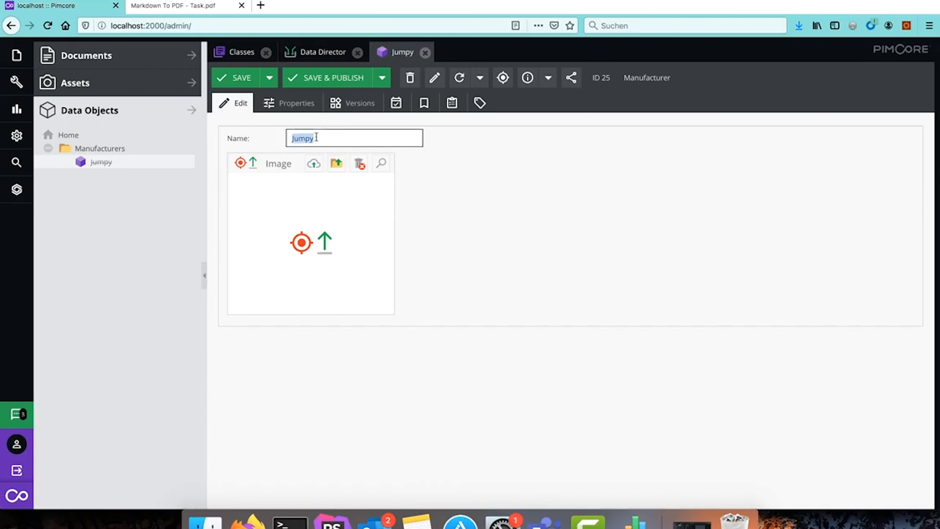
Step: Apply the "Publish all" template to the Published attribute in the Manufacturers dataport's attribute mapping and save its settings
click(309, 52)
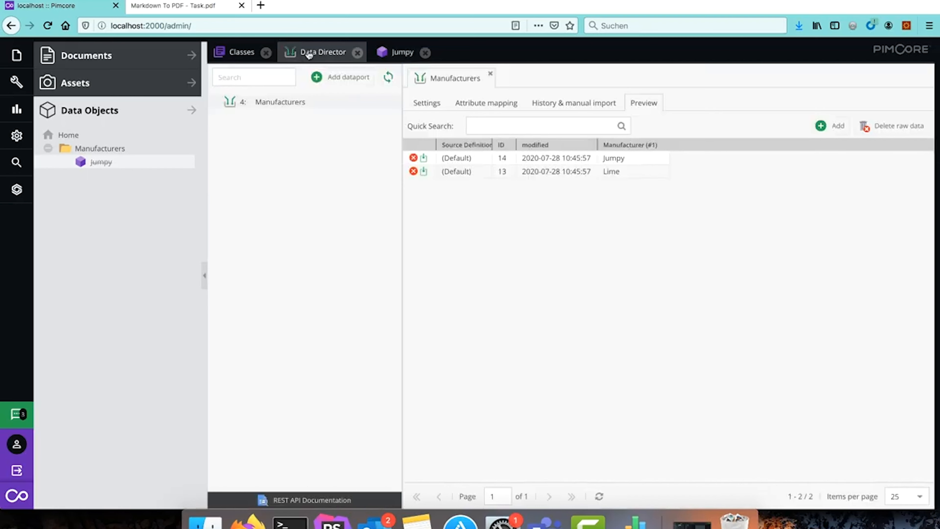
click(495, 101)
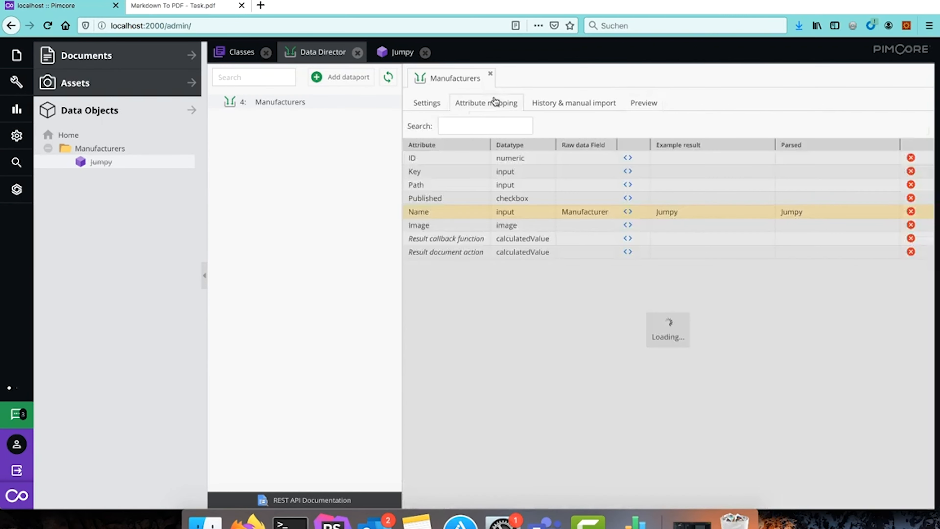
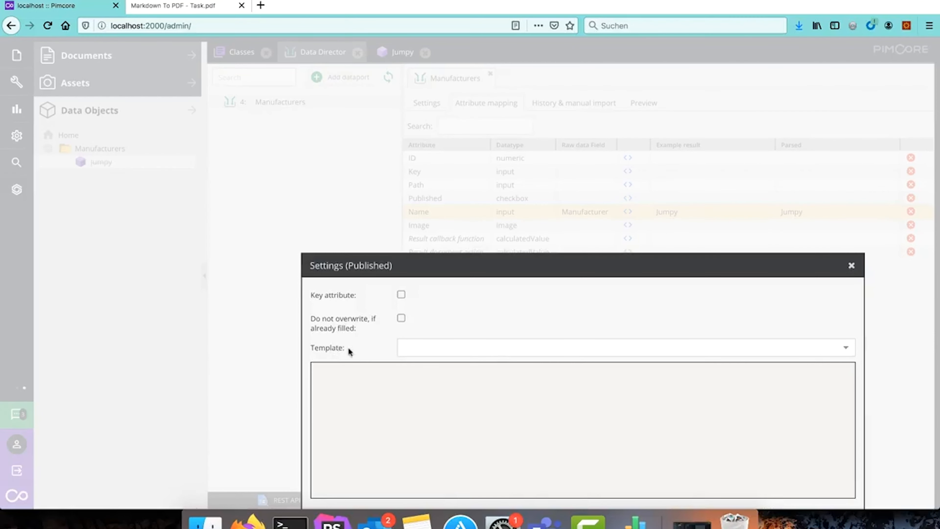
drag(493, 268, 456, 193)
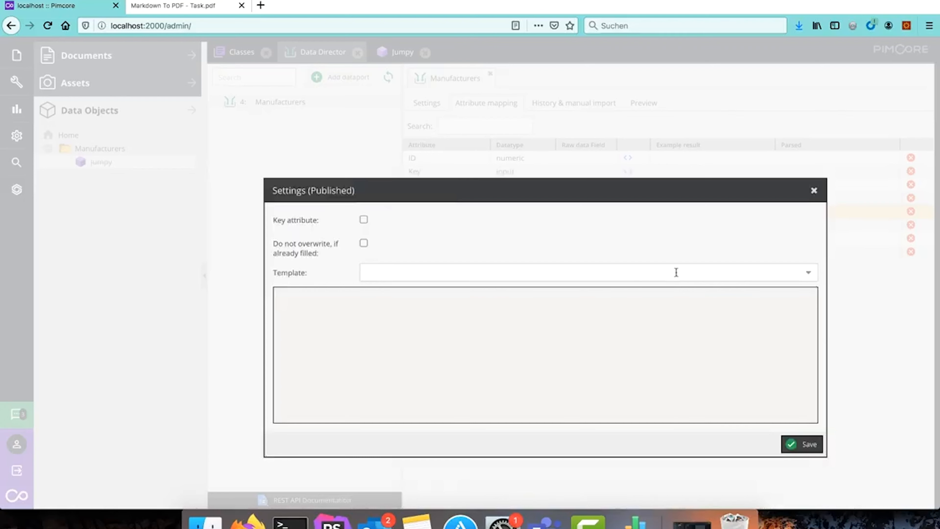
click(809, 275)
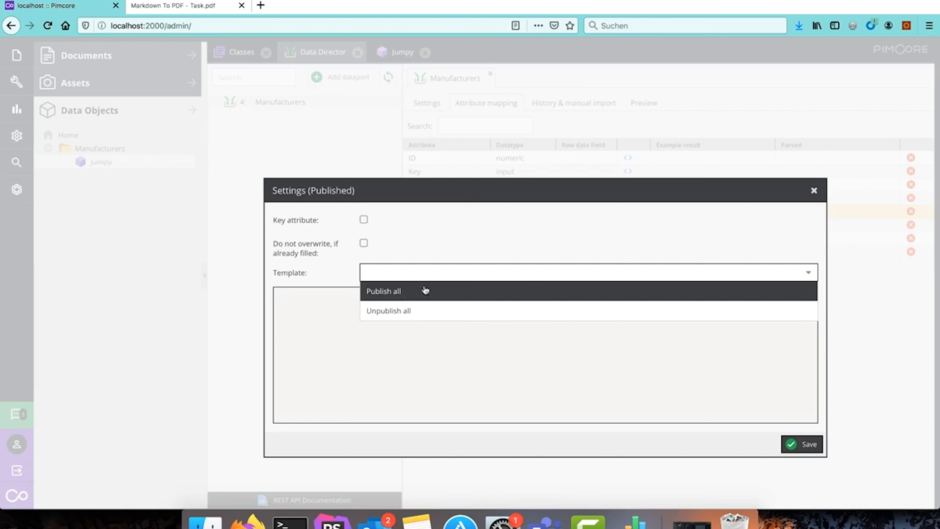
click(417, 293)
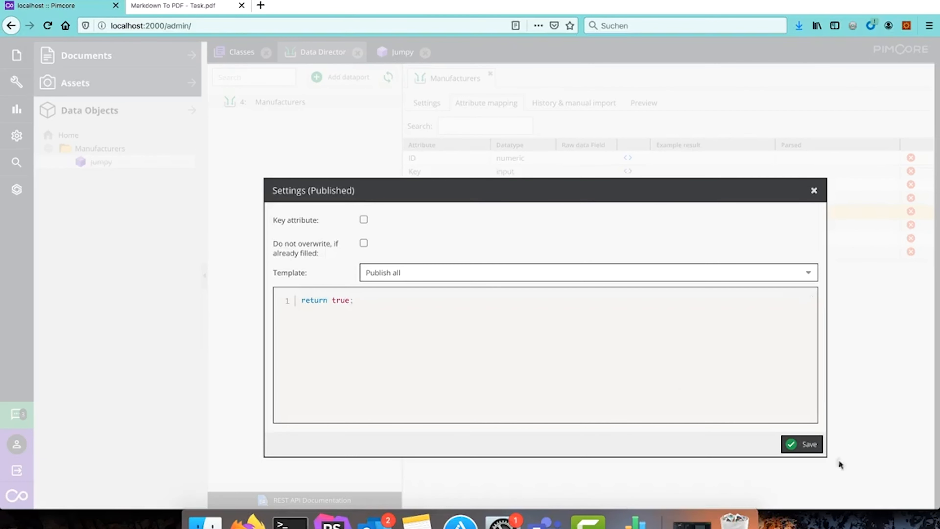
click(800, 445)
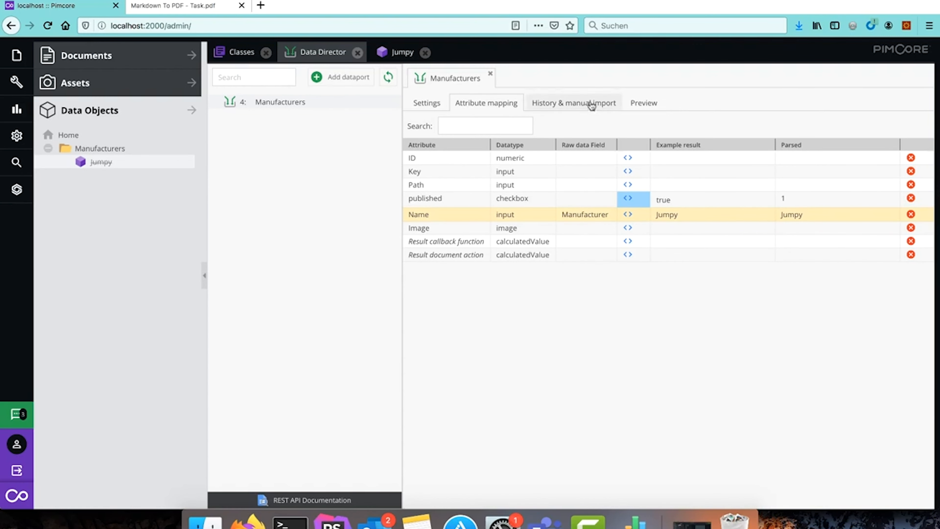
Step: Review the settings of the Name attribute in the Manufacturers mapping, including its key attribute option, without changing them
click(637, 103)
click(498, 107)
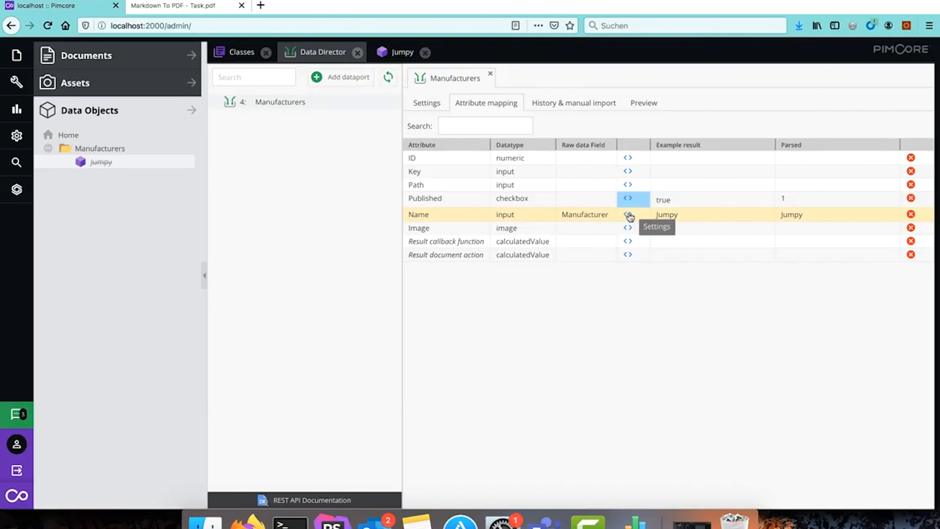
click(628, 215)
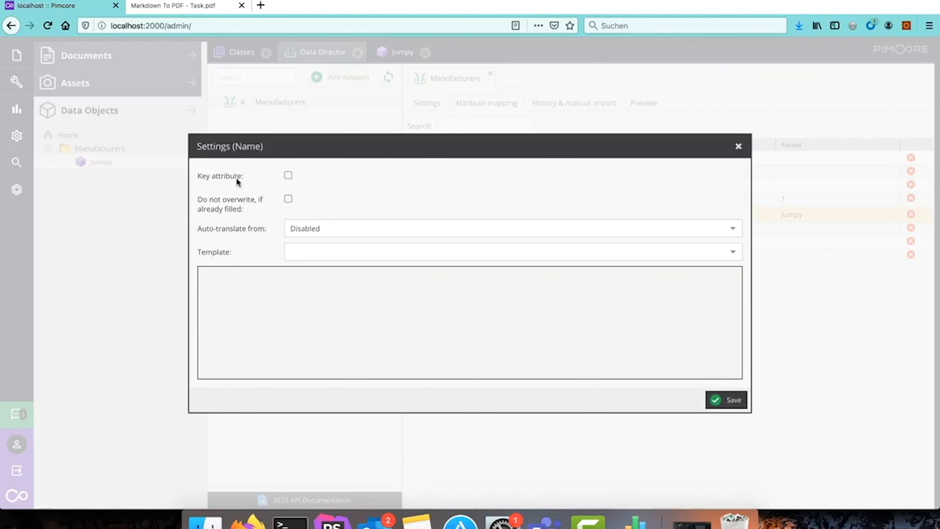
click(740, 147)
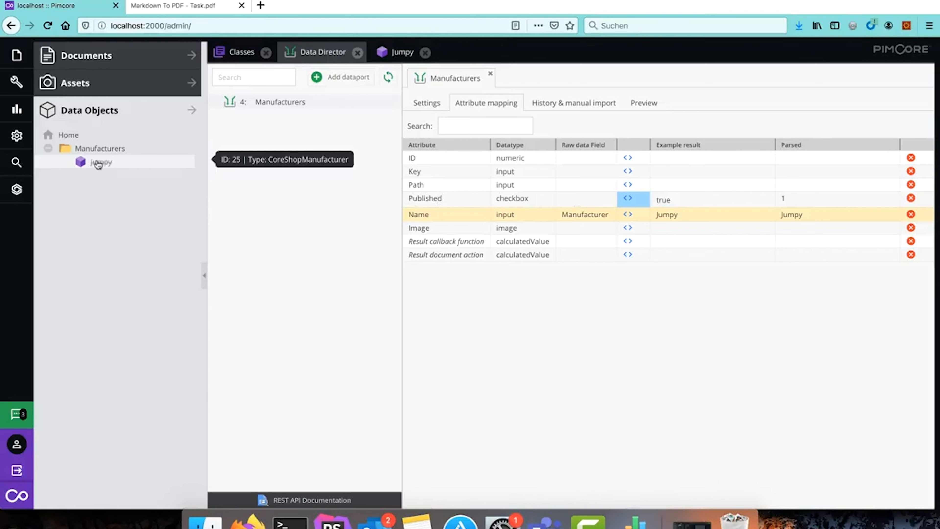
Step: Try to run the PIM import again for only the Jumpy raw item with the Published mapping in place
click(645, 103)
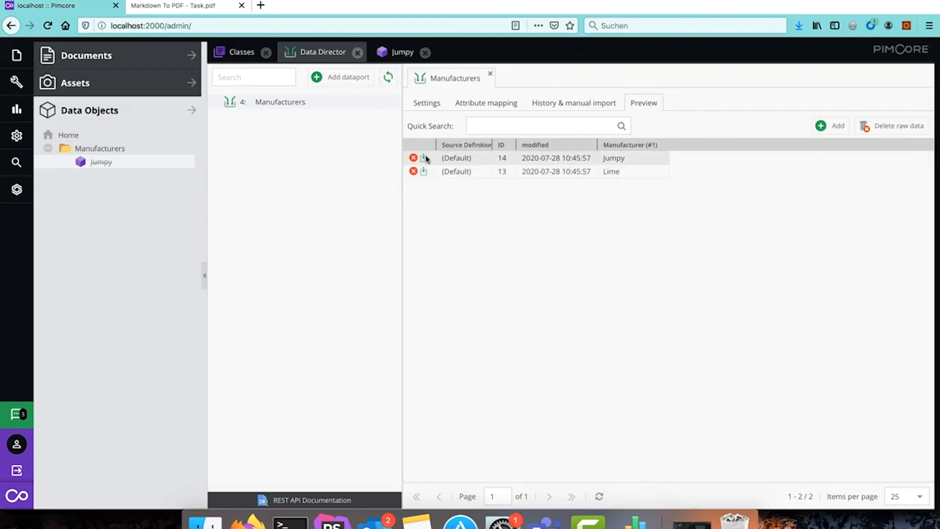
click(424, 158)
click(453, 304)
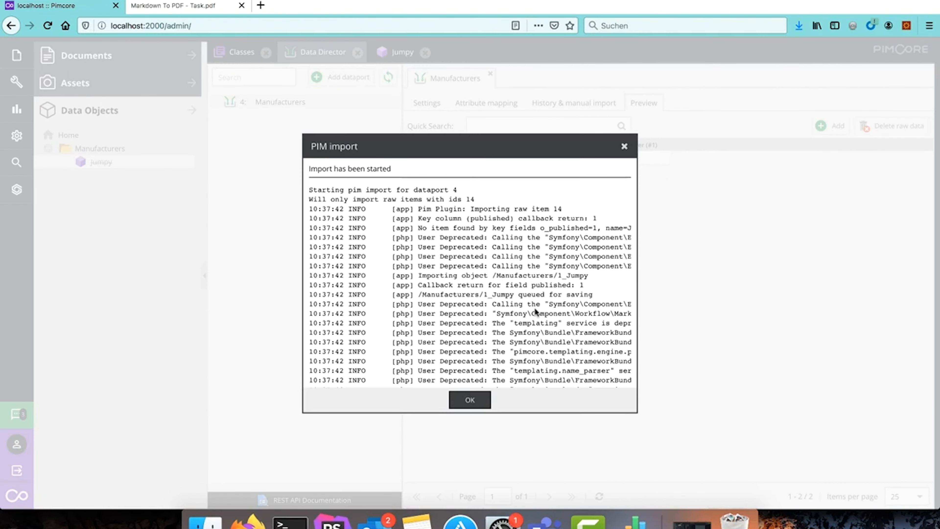
Step: Examine the PIM import log for the imported object path and the save error entry, then close it
drag(588, 276, 494, 275)
scroll(493, 276, down, 15)
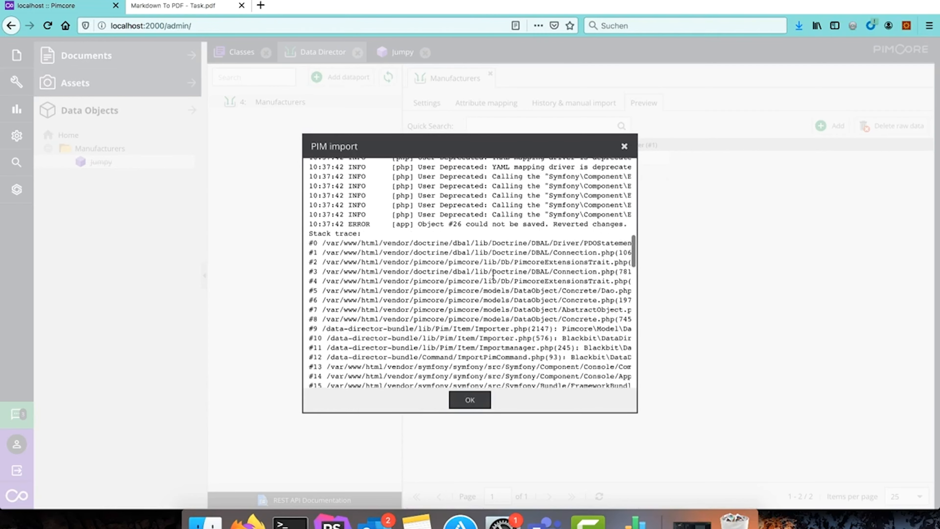
scroll(493, 278, up, 5)
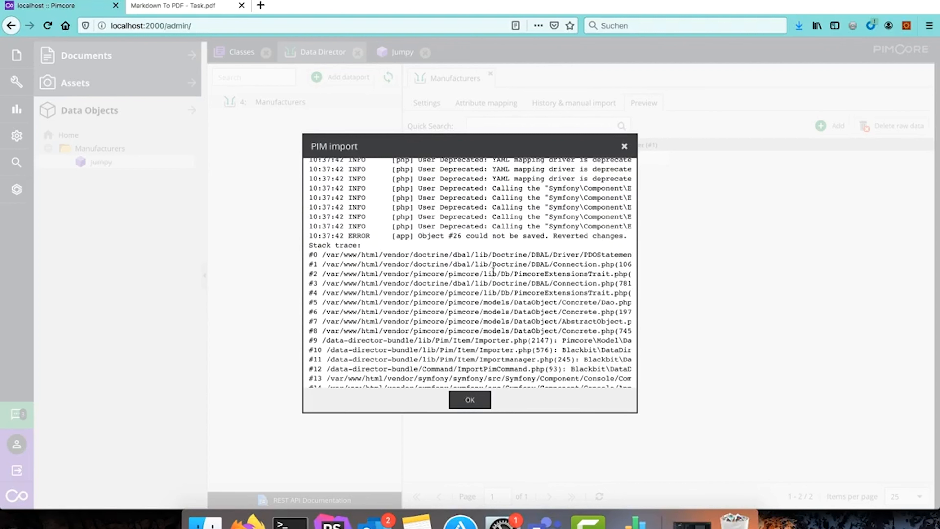
drag(462, 234, 547, 236)
scroll(493, 248, right, 5)
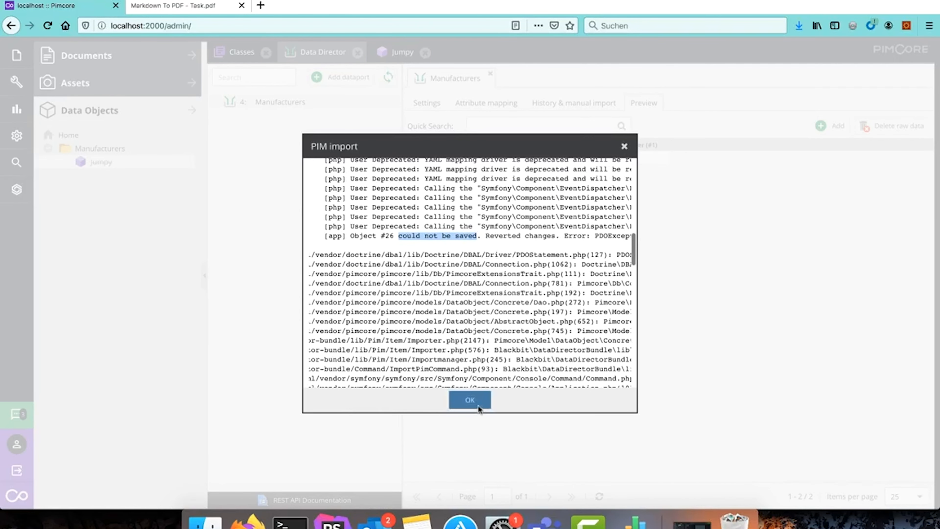
click(478, 403)
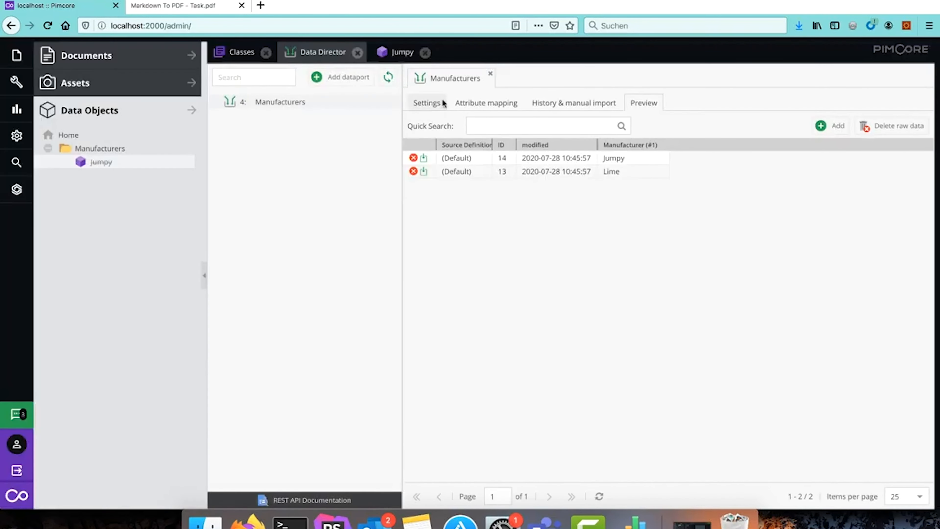
Step: Mark the Name attribute as key attribute in the Manufacturers mapping and save its settings
click(479, 107)
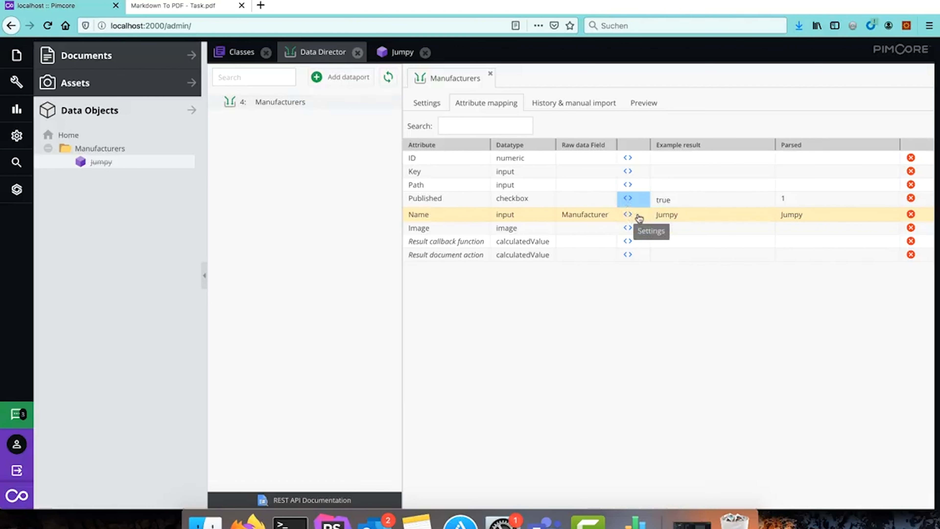
click(628, 215)
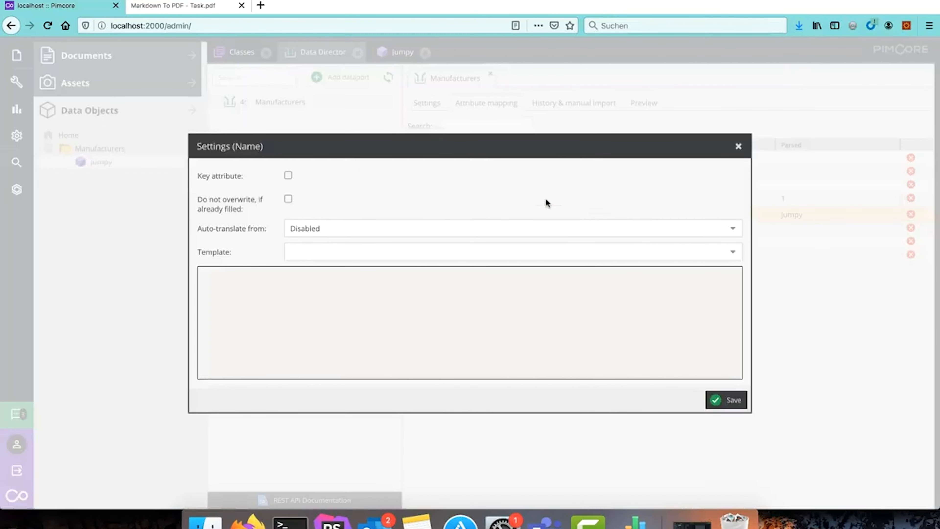
click(730, 400)
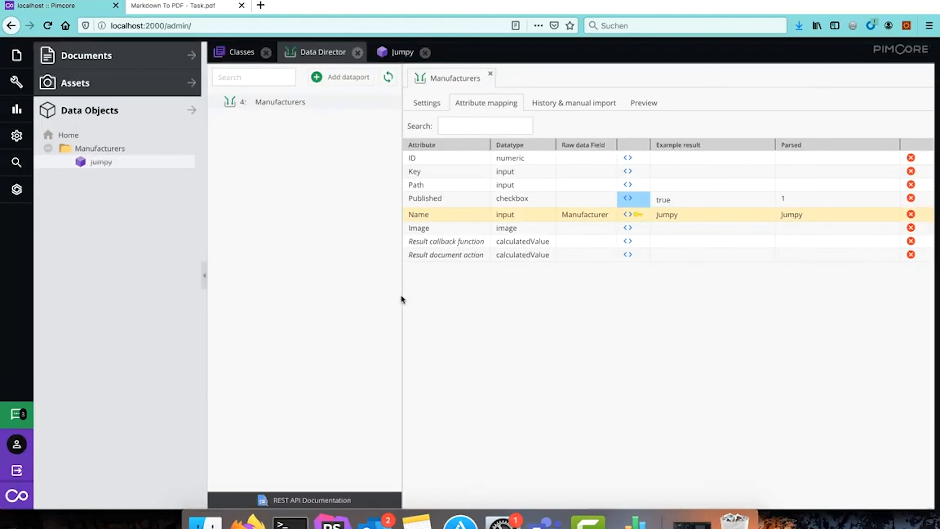
Step: Compare the Name value of the existing Jumpy object with the Name row of the Manufacturers attribute mapping
click(100, 163)
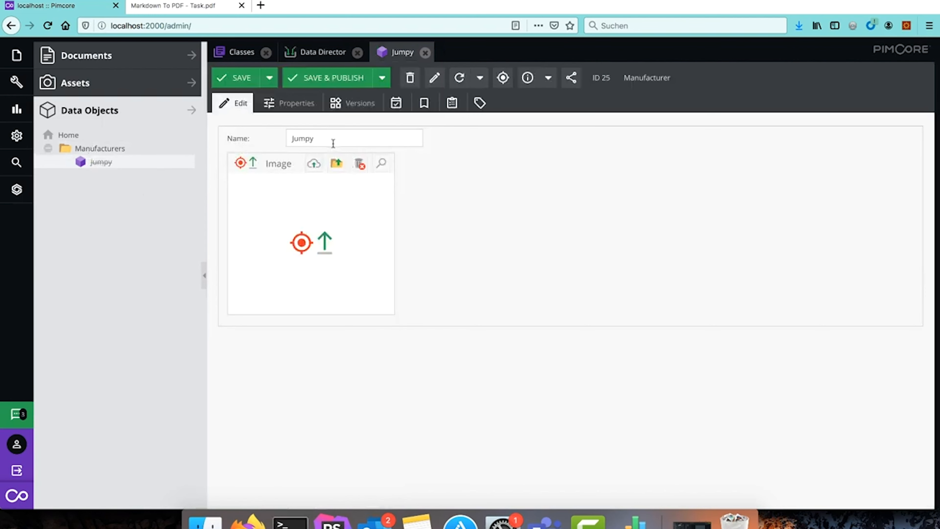
drag(333, 141, 284, 141)
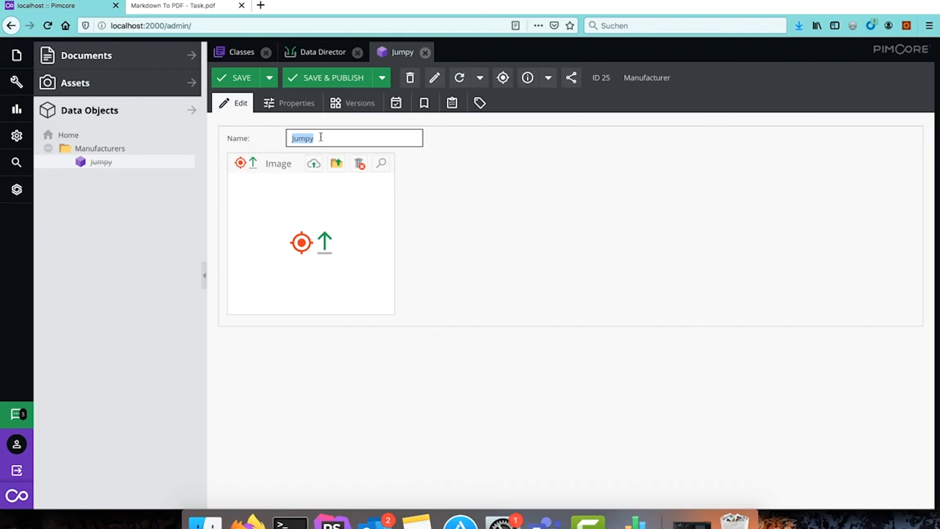
click(315, 52)
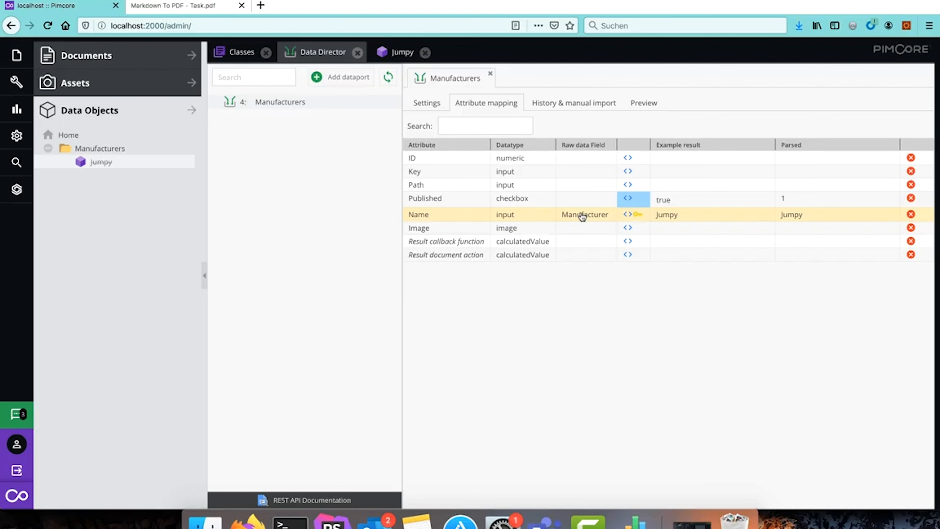
Step: Rerun the PIM import for the Jumpy raw item using Name as the key attribute
click(646, 103)
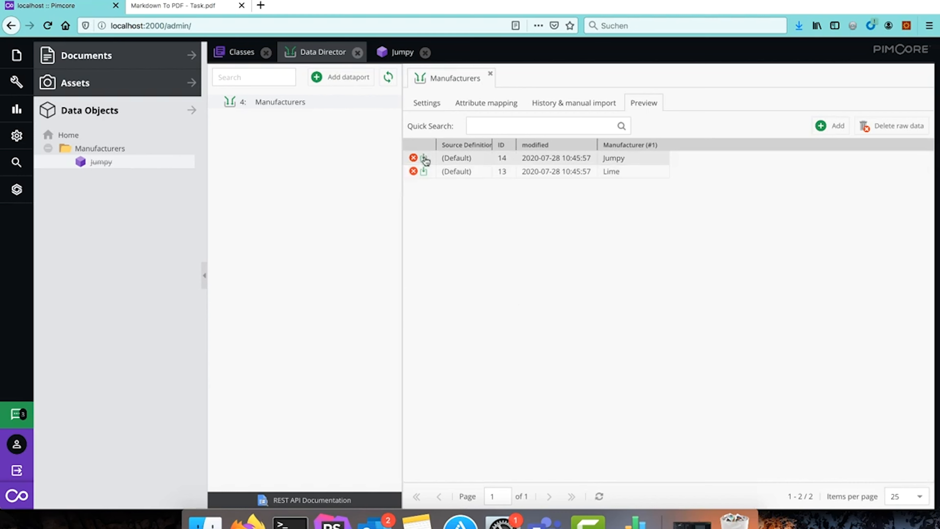
click(424, 159)
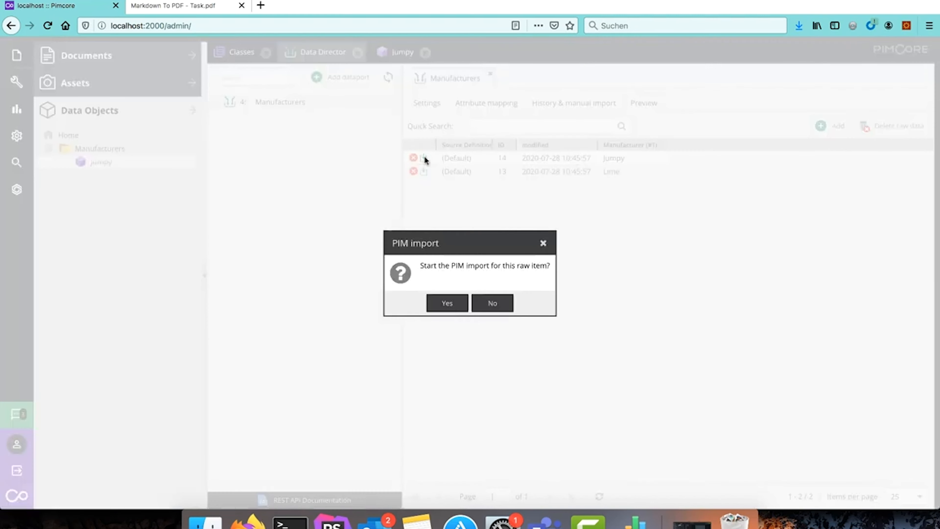
click(453, 306)
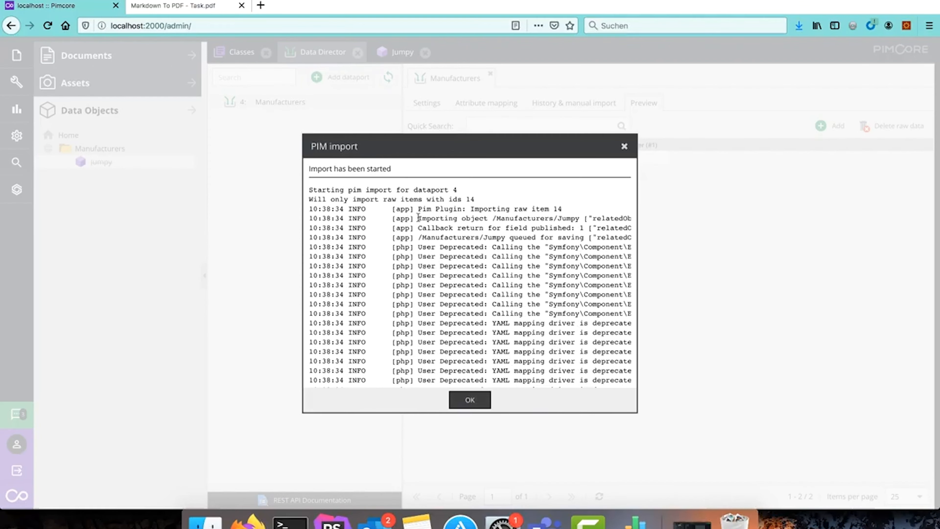
Step: Read the log's [app] entries for /Manufacturers/Jumpy from import to saving, then close the log
drag(419, 217, 423, 216)
drag(506, 237, 419, 238)
scroll(511, 257, down, 1)
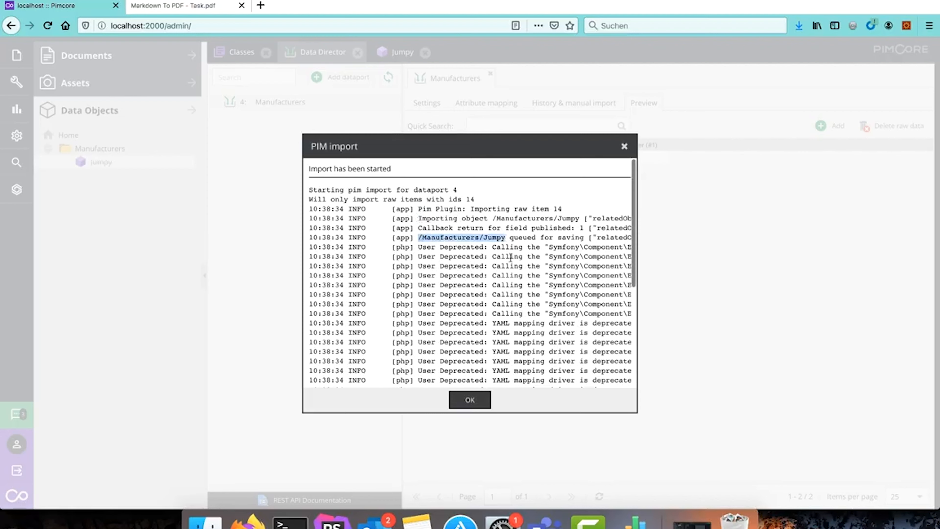
scroll(511, 257, down, 10)
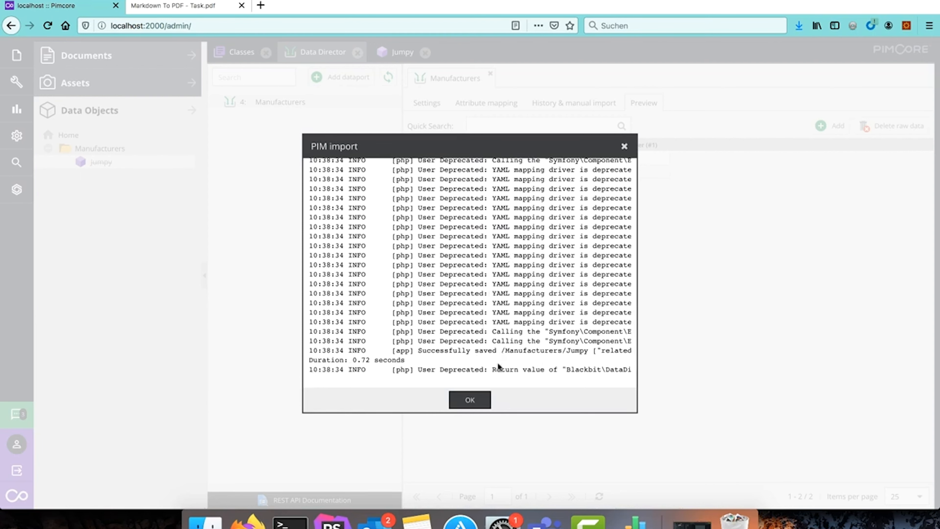
click(471, 400)
Step: Refresh the Manufacturers folder in the data objects tree and open the Jumpy object to check its published state
right_click(97, 149)
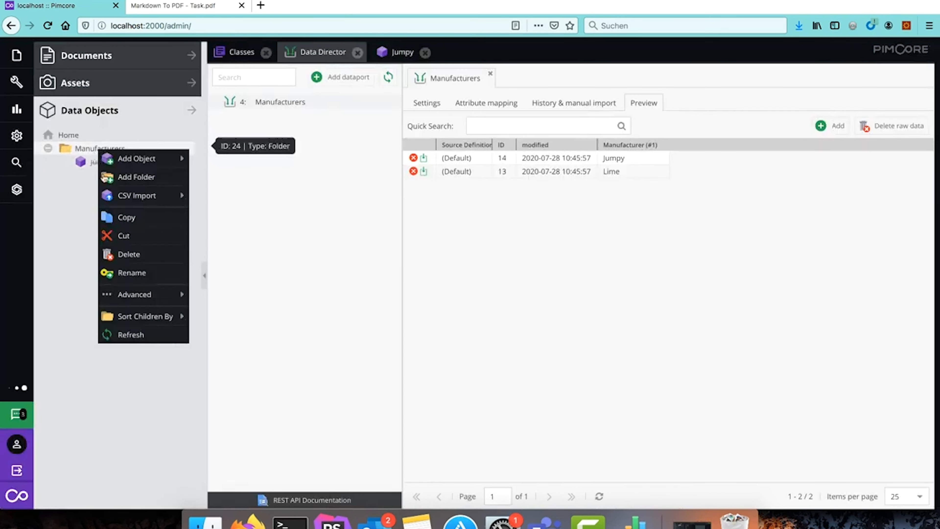
click(156, 336)
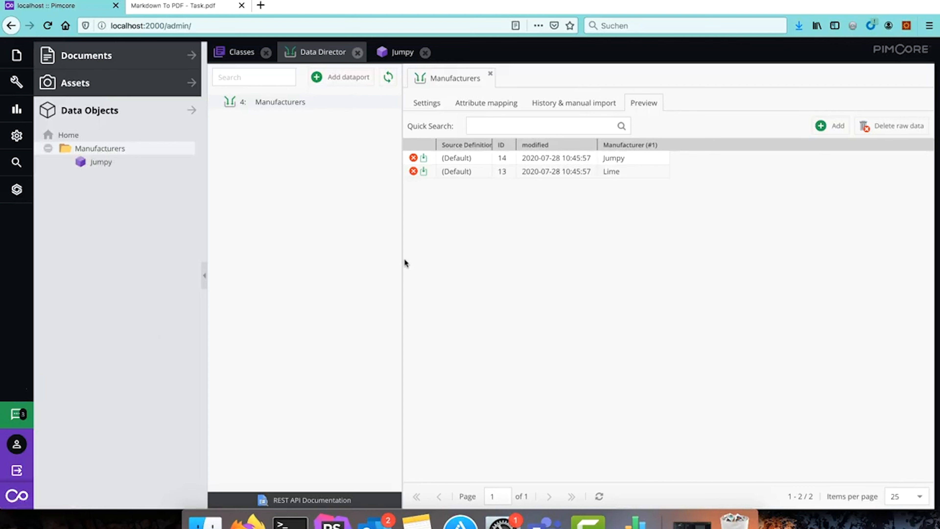
click(103, 163)
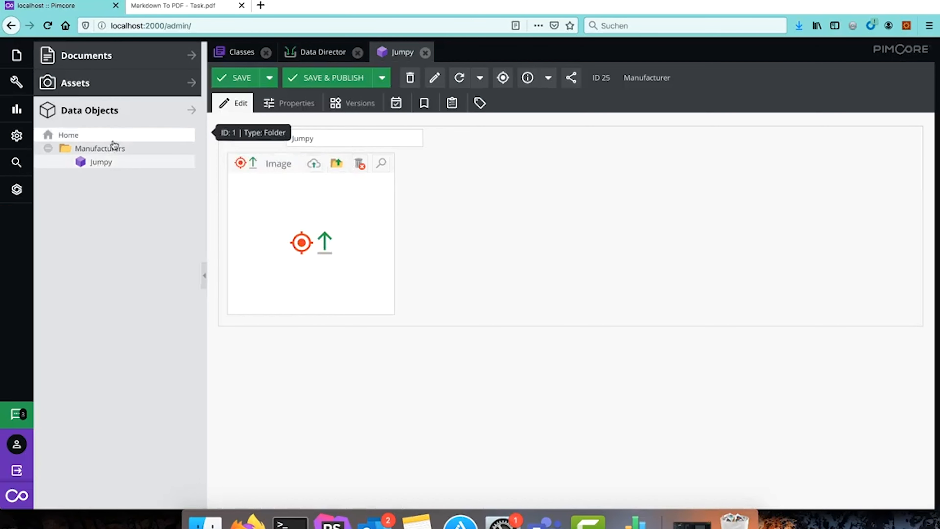
Step: Review the raw data items and the import history of the Manufacturers dataport
click(335, 53)
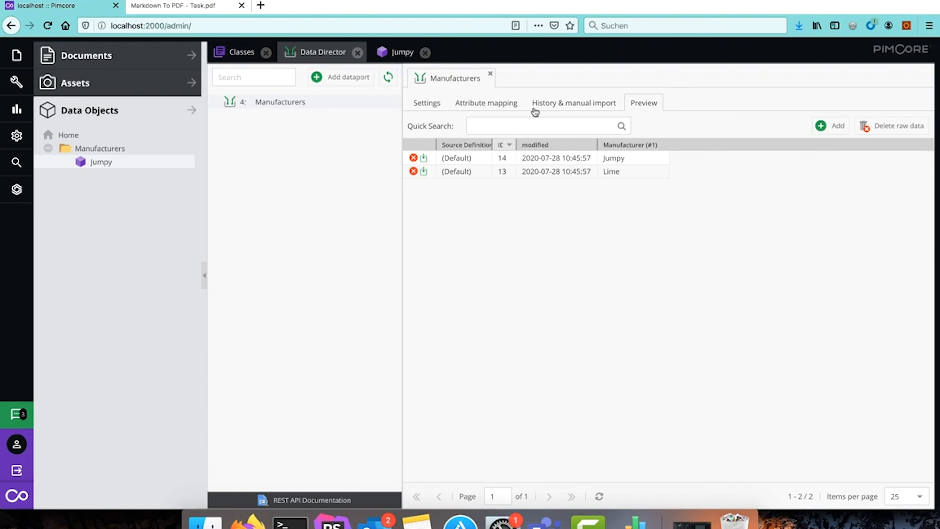
click(588, 522)
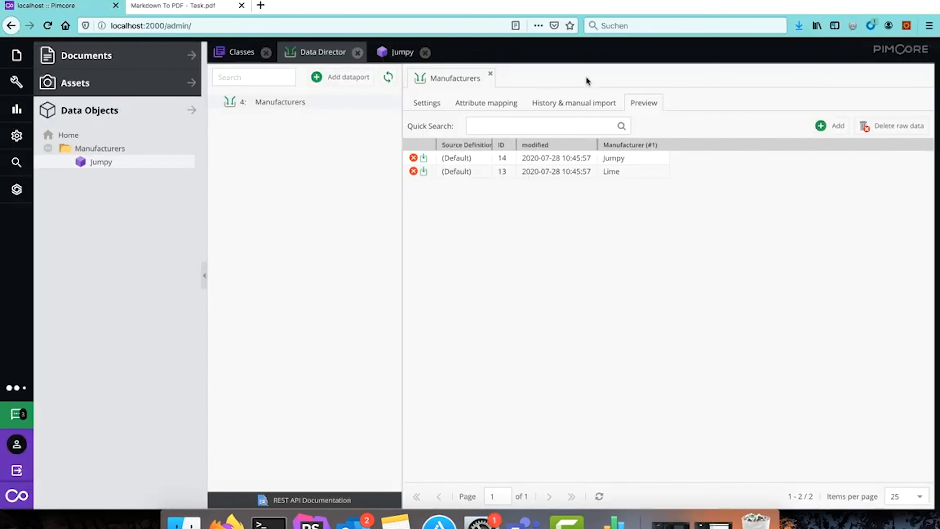
click(567, 111)
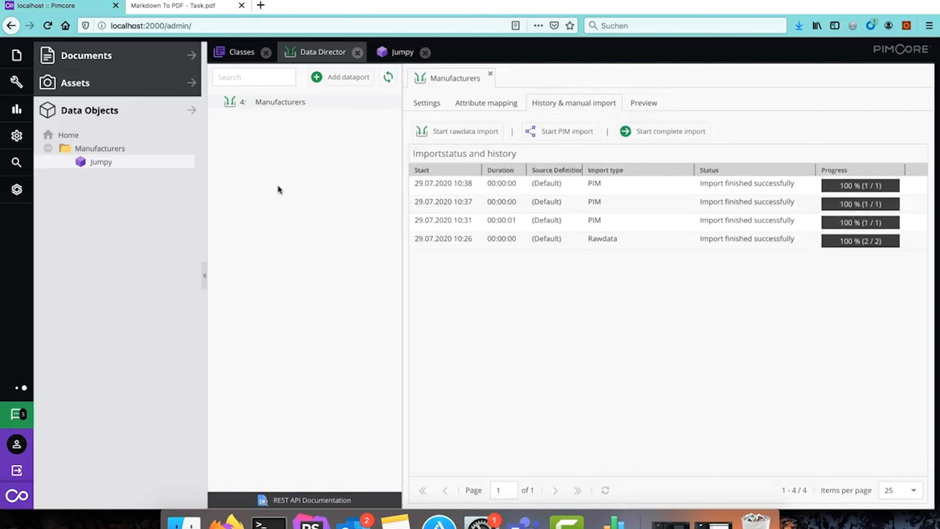
click(643, 103)
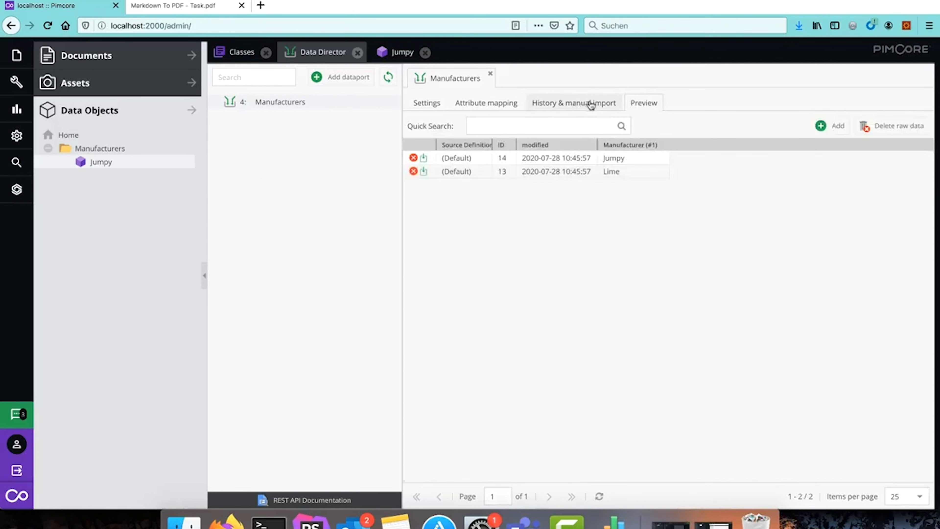
Step: Run the PIM import for the whole Manufacturers dataport, skipping already imported raw data items
click(591, 106)
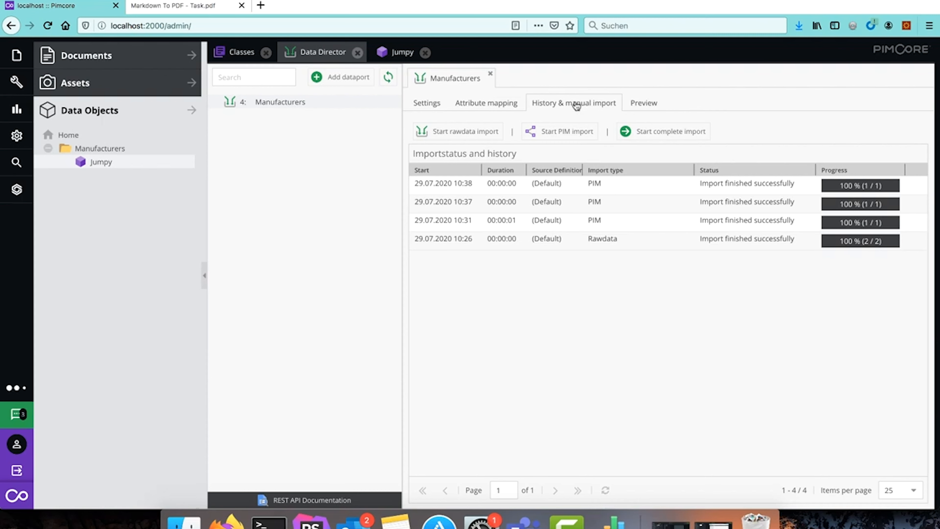
click(562, 130)
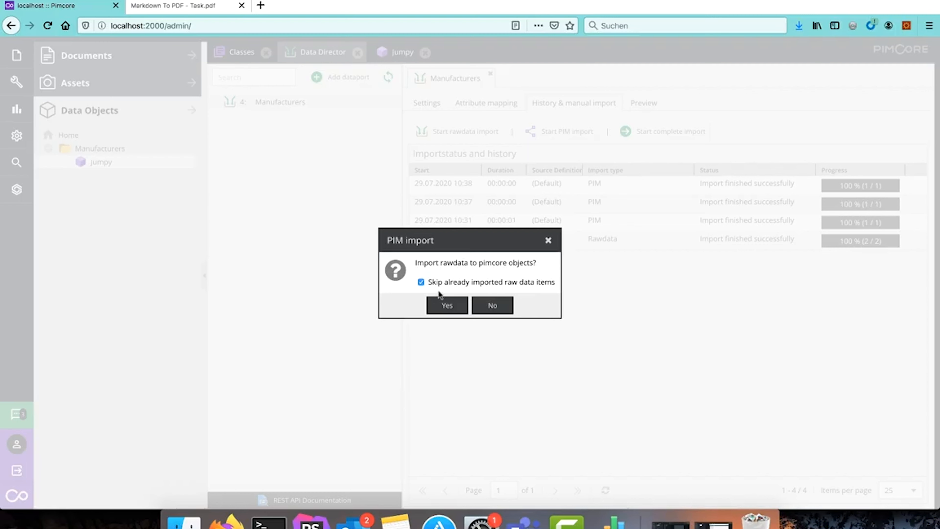
click(439, 308)
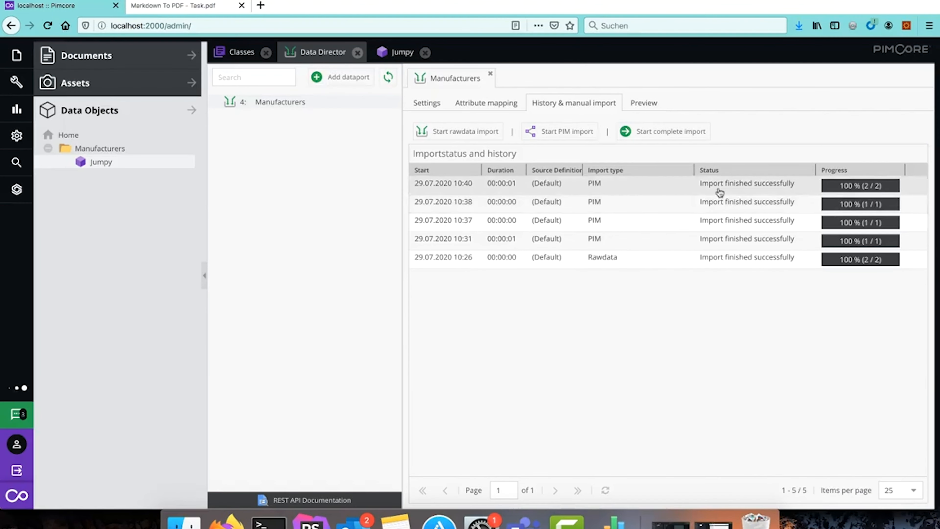
click(607, 185)
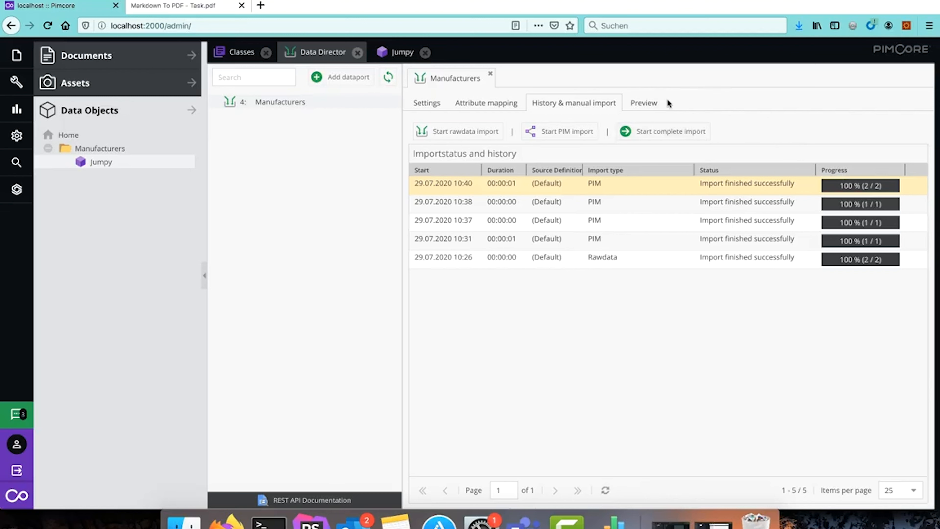
Step: Refresh the Manufacturers folder in the data objects tree and open the Lime object to check its Name
right_click(93, 149)
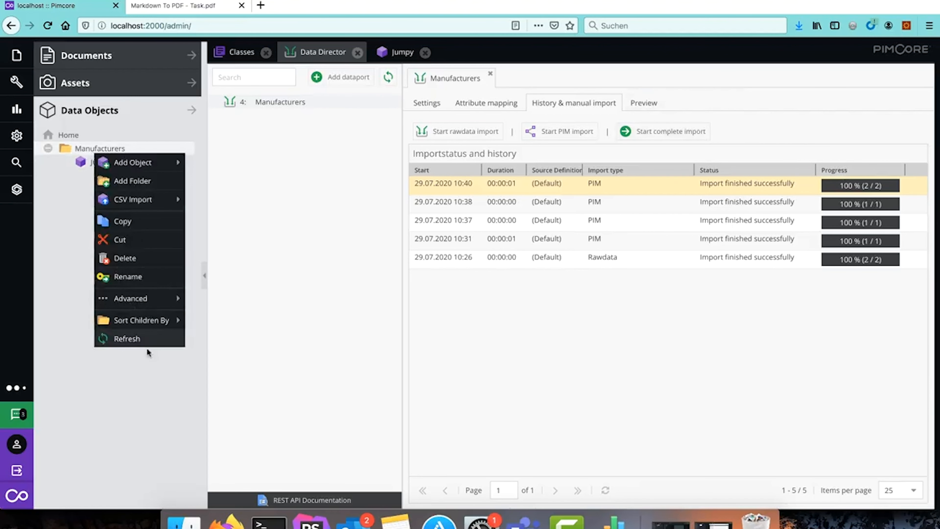
click(148, 339)
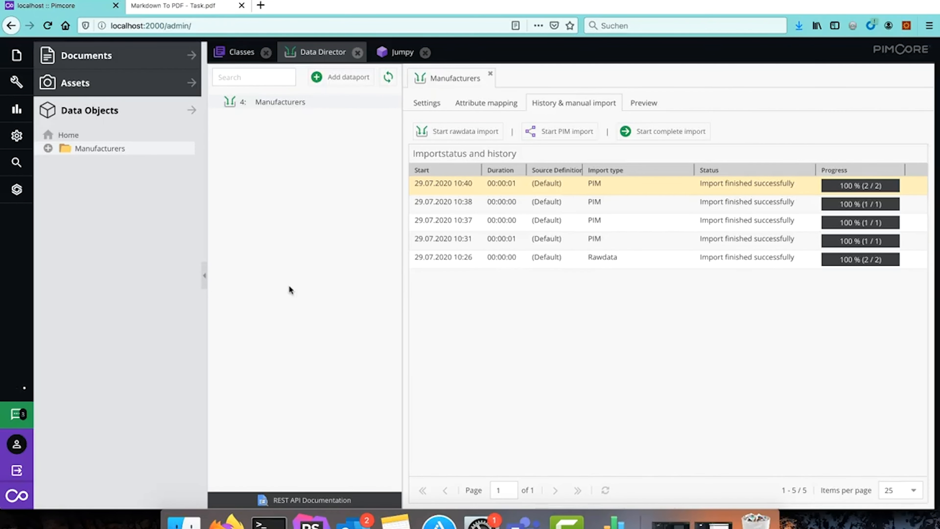
click(111, 181)
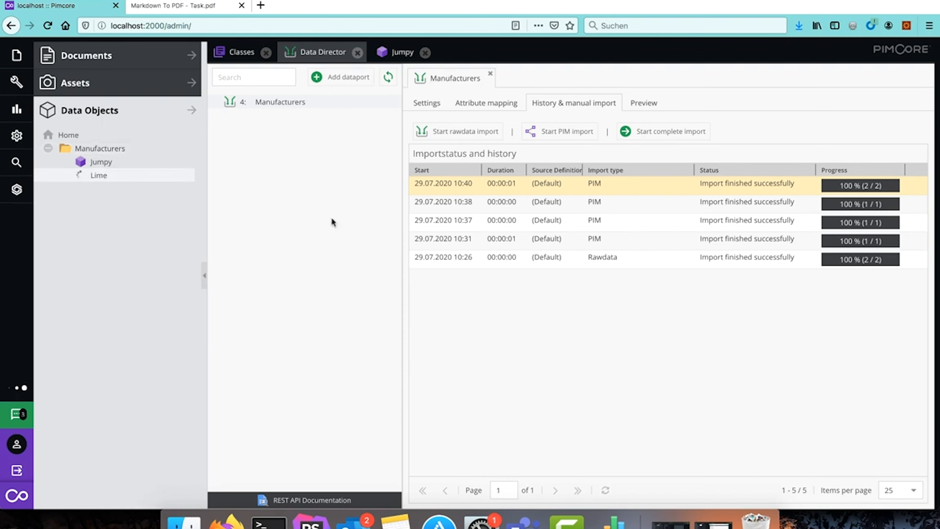
double_click(307, 137)
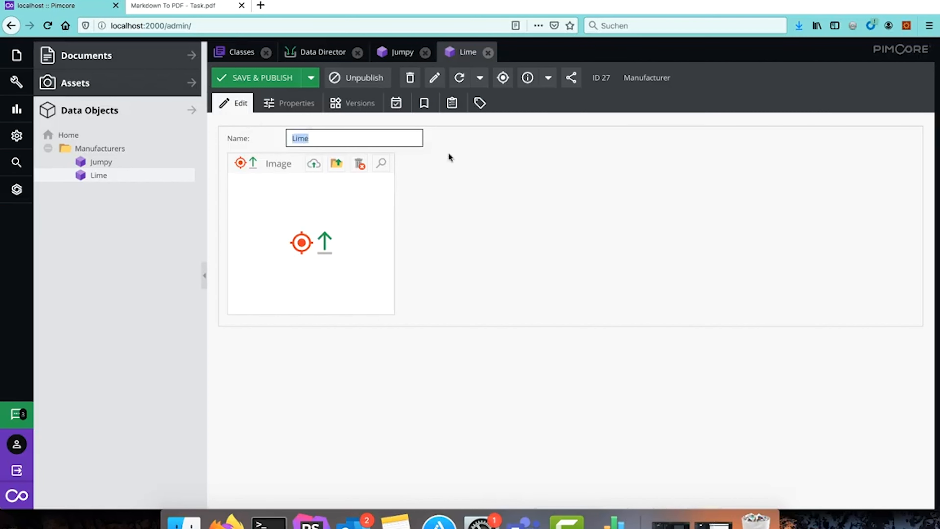
Step: Compare the Manufacturers branch with the task PDF's desired object tree and find the Products folder entry
click(183, 7)
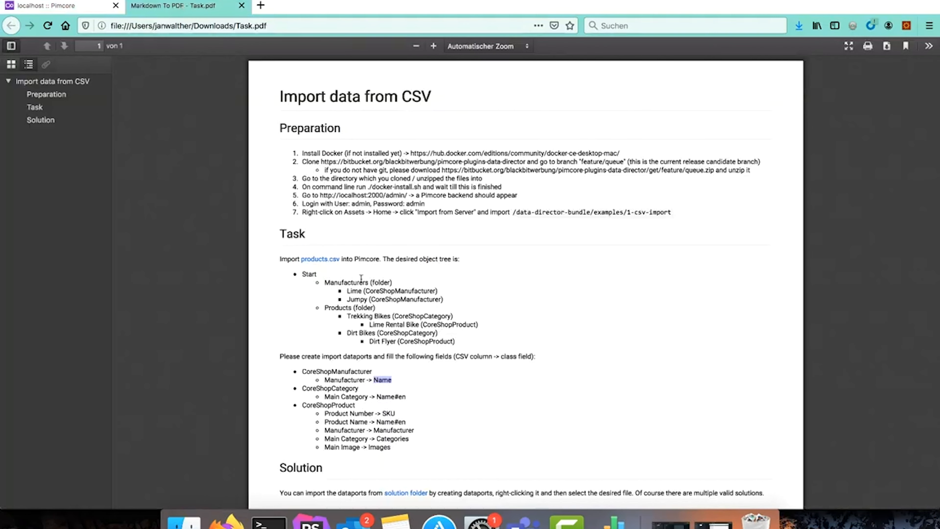
drag(326, 281, 437, 282)
drag(348, 292, 385, 311)
click(351, 299)
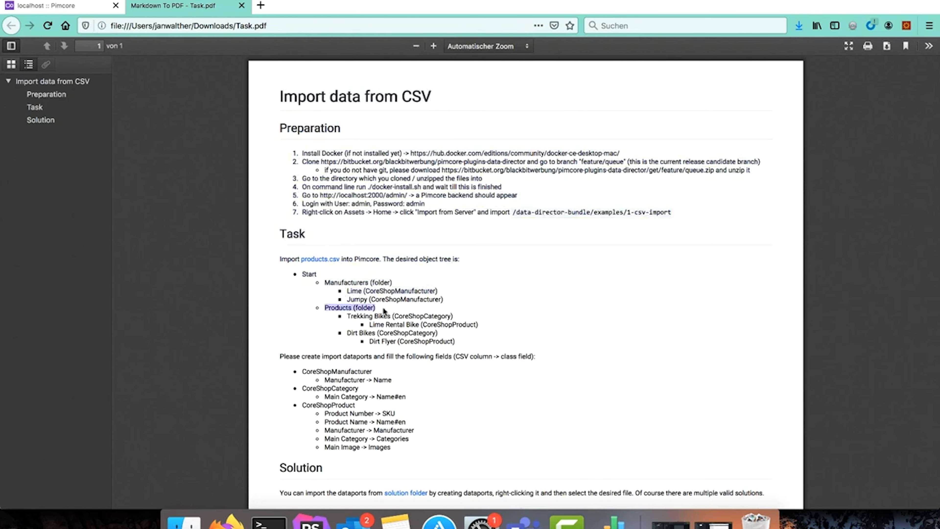
Step: Add a folder named Products under Home in the data objects tree
click(73, 6)
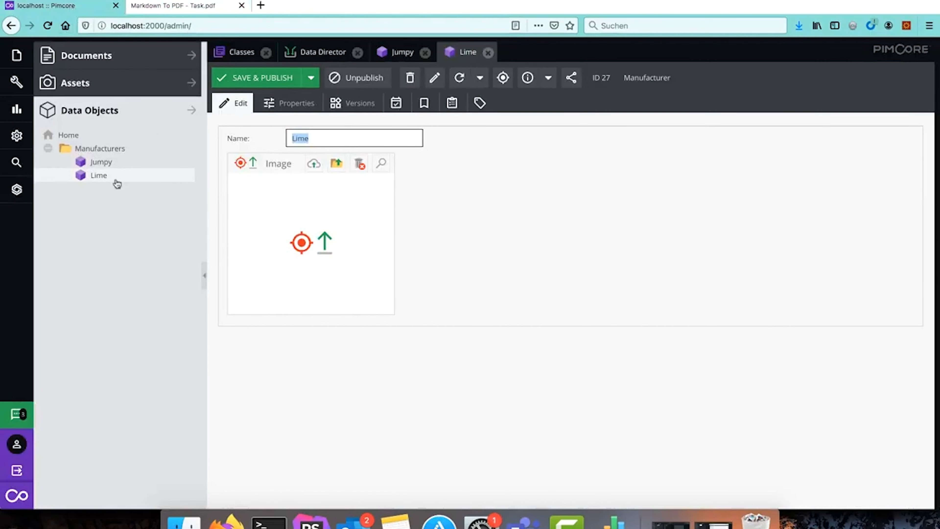
click(48, 148)
right_click(61, 140)
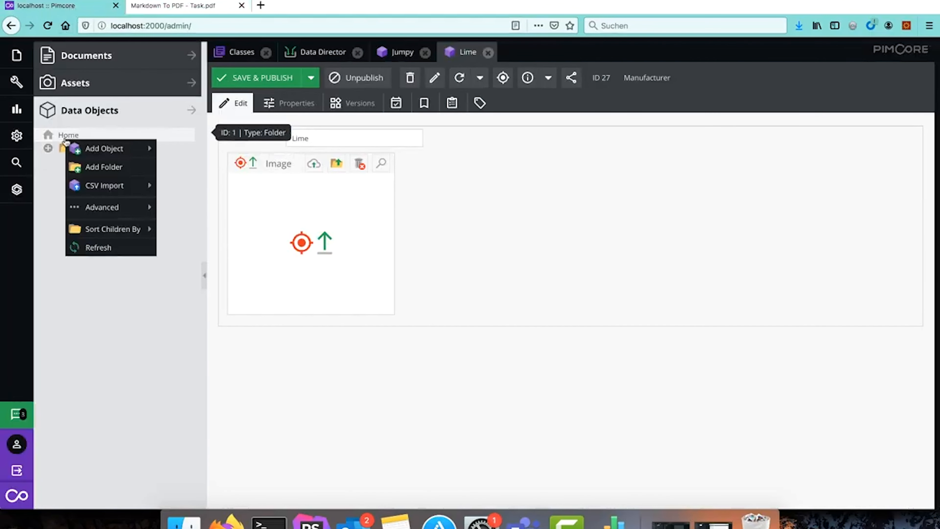
click(110, 168)
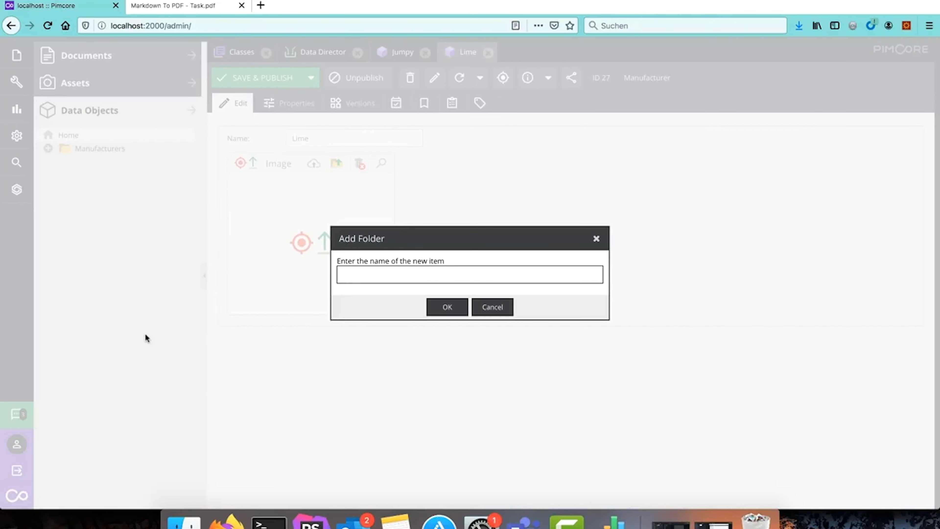
text(Prodcut)
key(BackSpace)
text(uc)
click(447, 307)
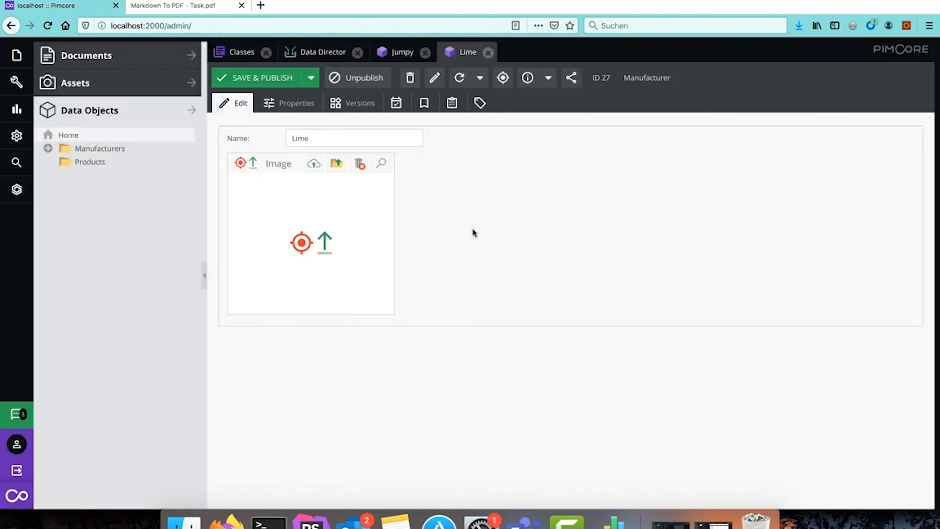
Step: Check in the task PDF's object tree which CoreShopCategory objects belong under the Products folder
click(315, 62)
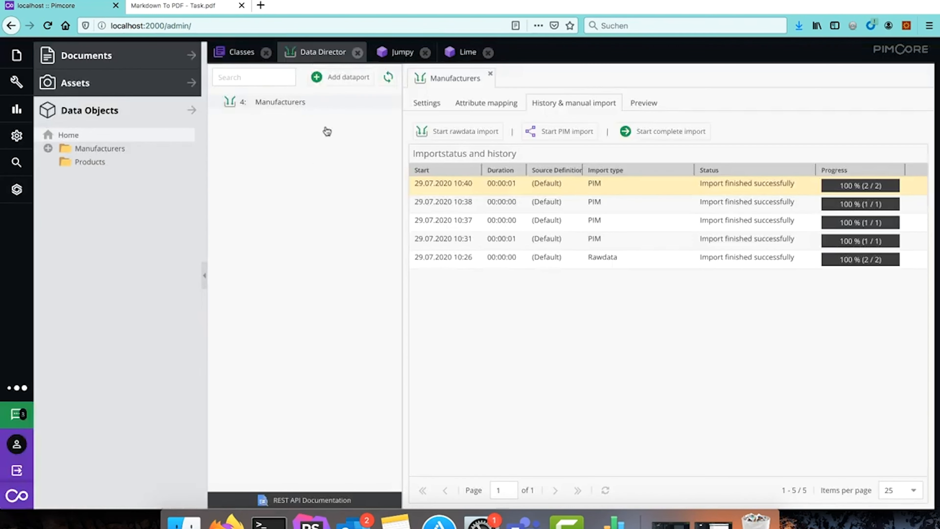
click(342, 76)
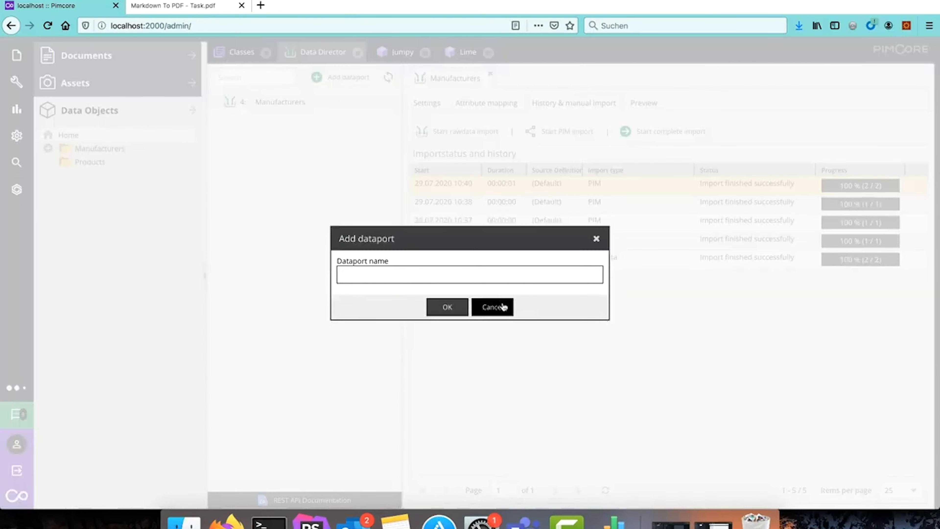
click(492, 307)
click(155, 7)
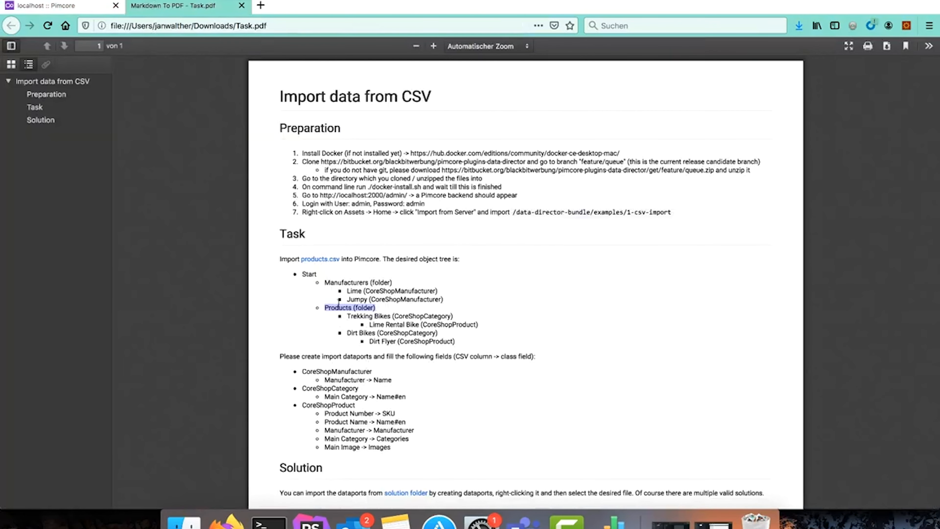
drag(349, 317, 467, 318)
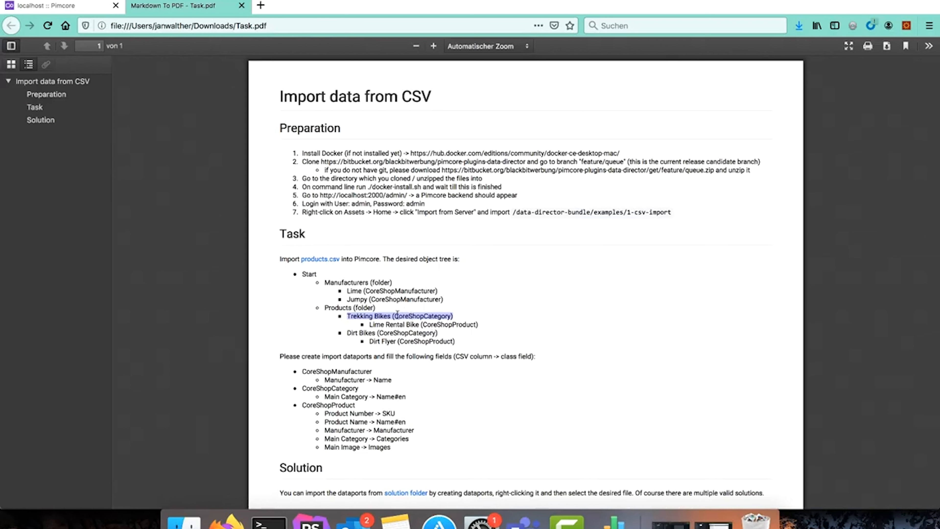
Step: Create a new dataport named Categories in Data Director
click(52, 7)
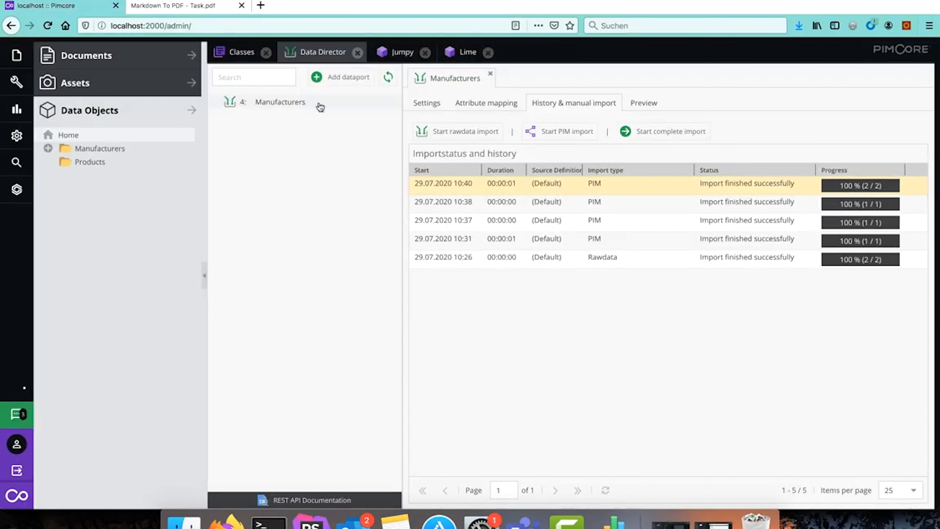
click(345, 78)
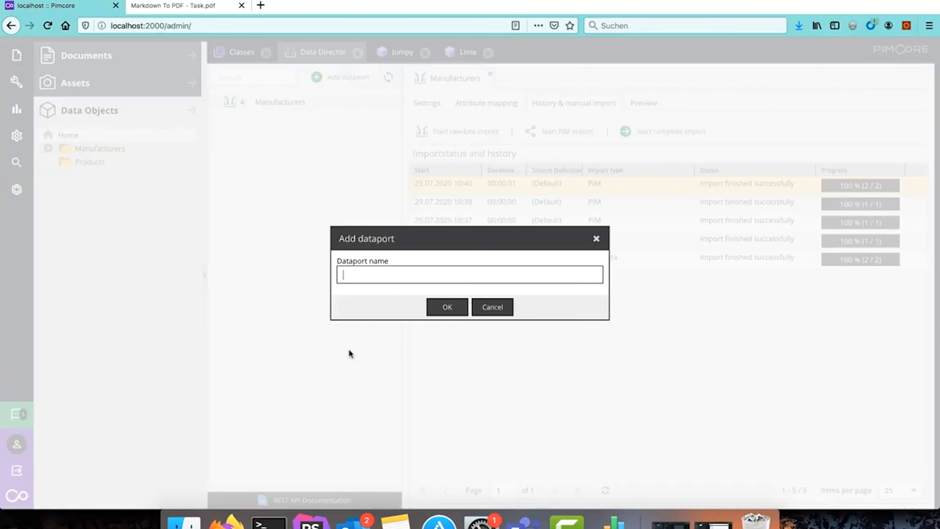
text(Categories)
click(447, 308)
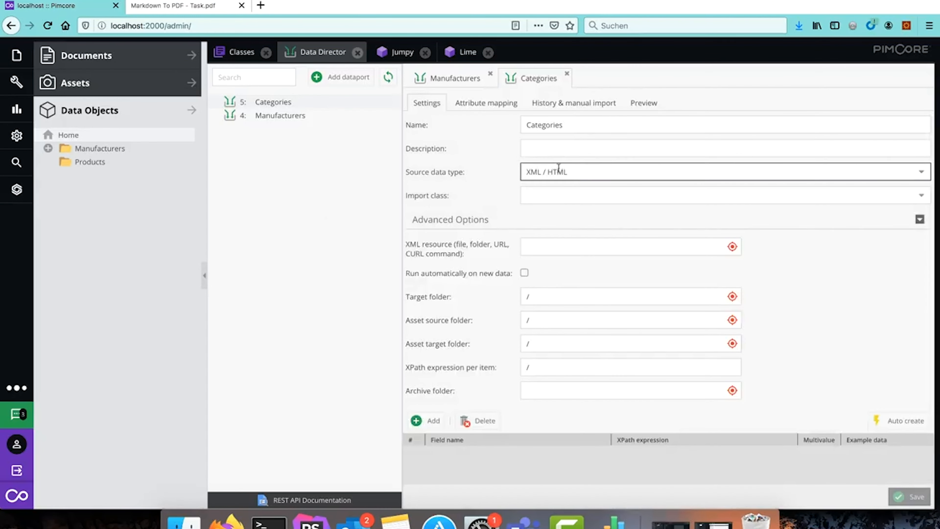
Step: Set the Categories dataport's source data type to CSV and its import class to CoreShopCategory
click(559, 168)
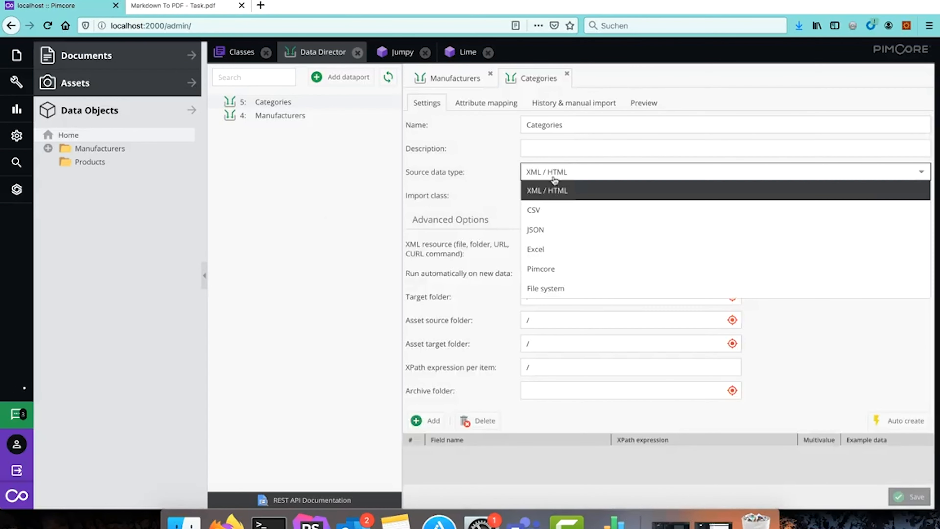
click(546, 209)
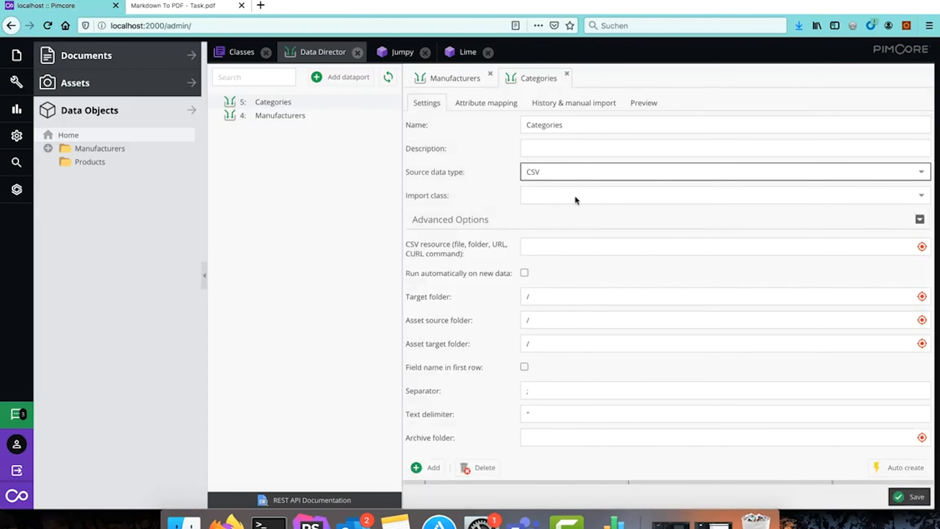
click(897, 195)
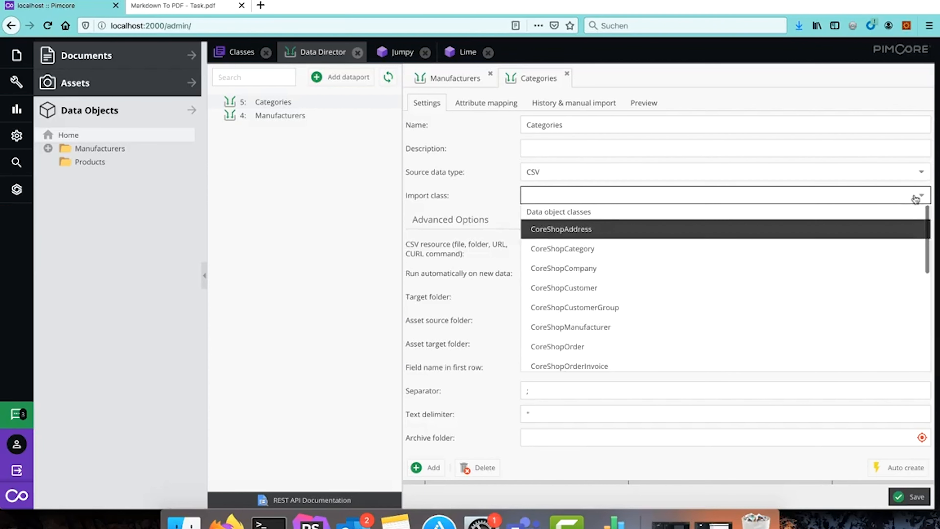
click(593, 249)
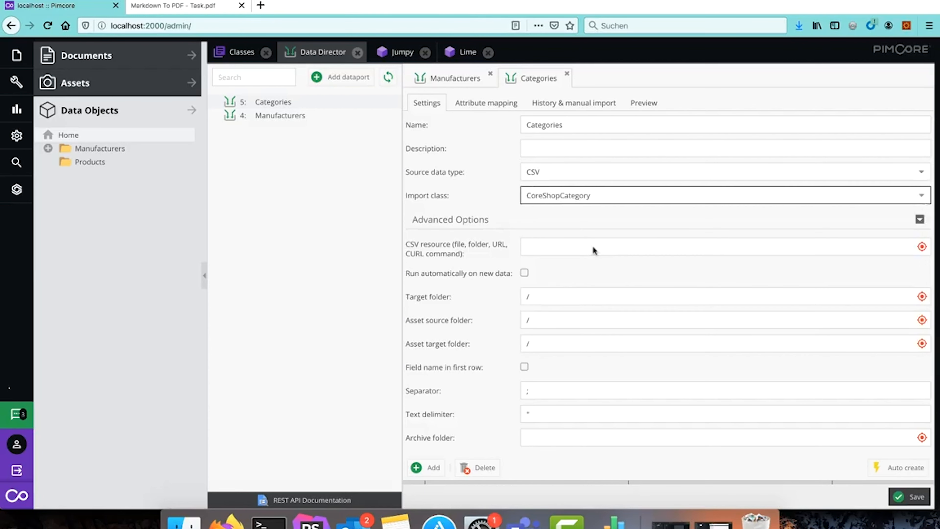
Step: Assign the asset /products.csv as the Categories dataport's CSV resource and the /Products folder as its target folder
click(79, 84)
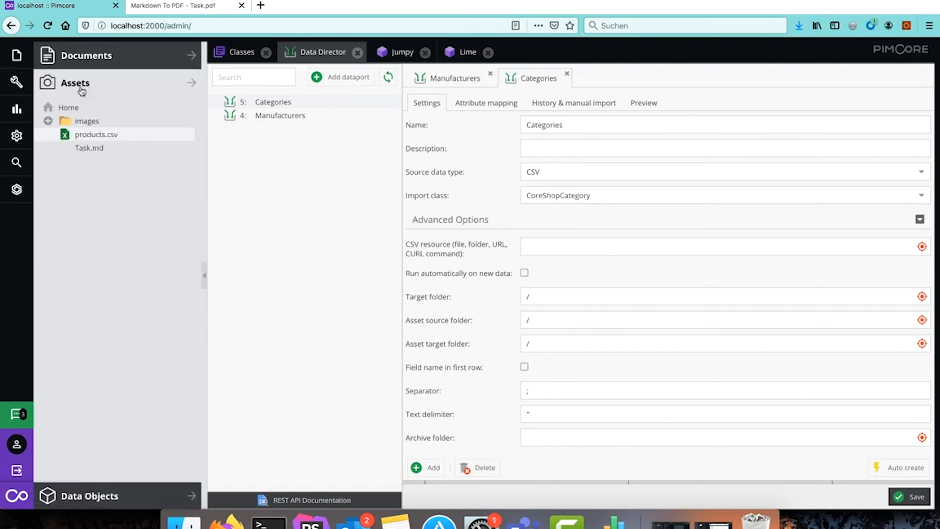
drag(92, 136, 564, 247)
click(109, 496)
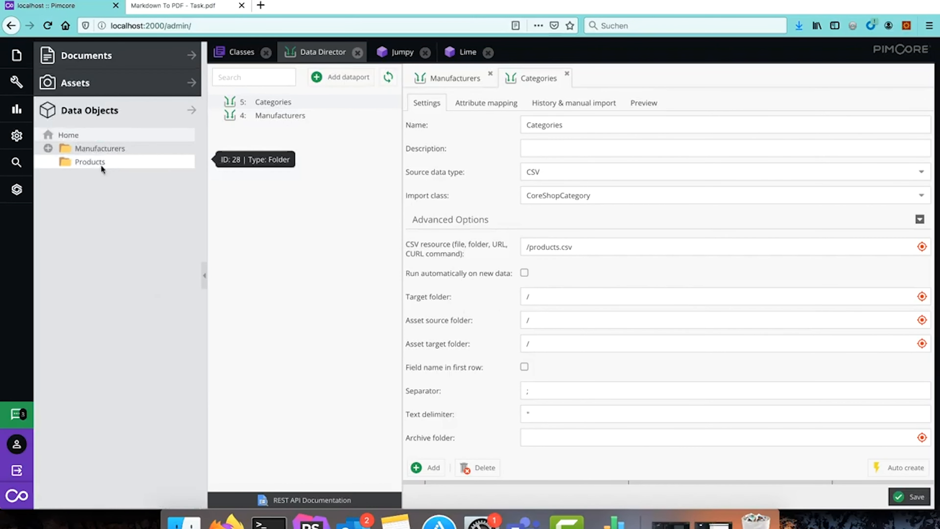
drag(96, 165, 539, 299)
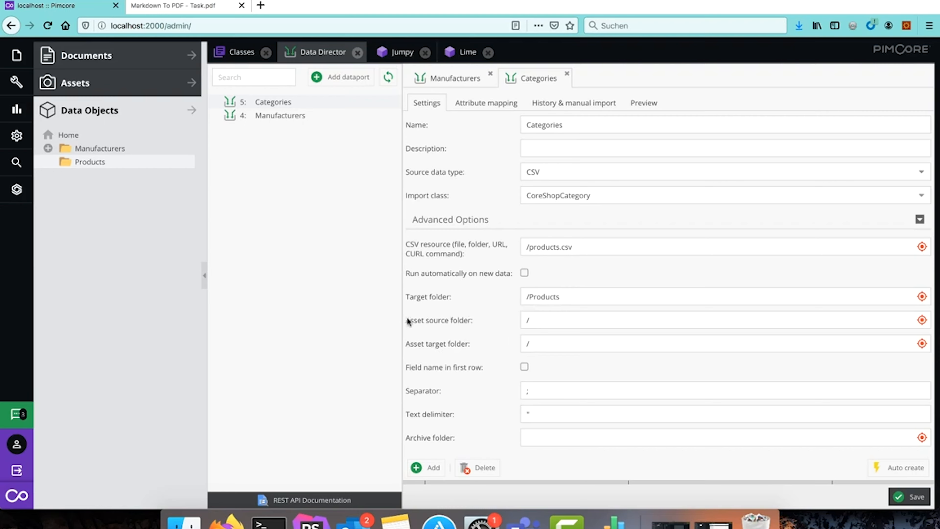
Step: Enable the field name in first row option for the Categories dataport's CSV source
click(615, 521)
click(304, 110)
click(304, 102)
click(226, 521)
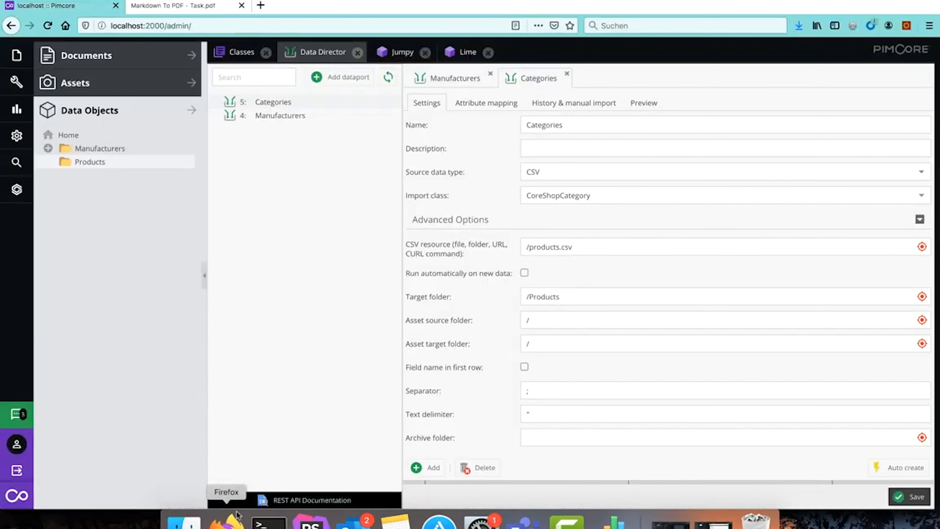
click(525, 367)
Step: Auto-create the Categories dataport's raw data fields from the columns of products.csv
scroll(576, 377, down, 4)
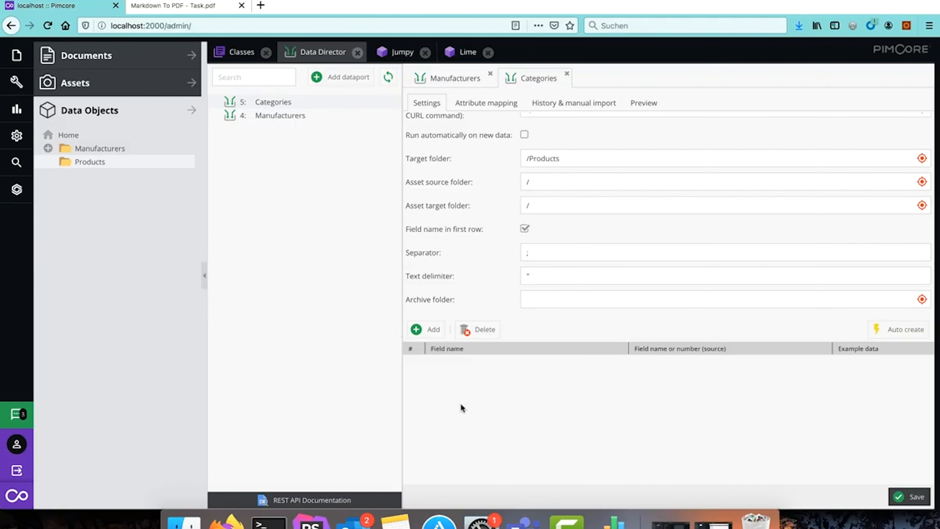
click(274, 116)
click(434, 104)
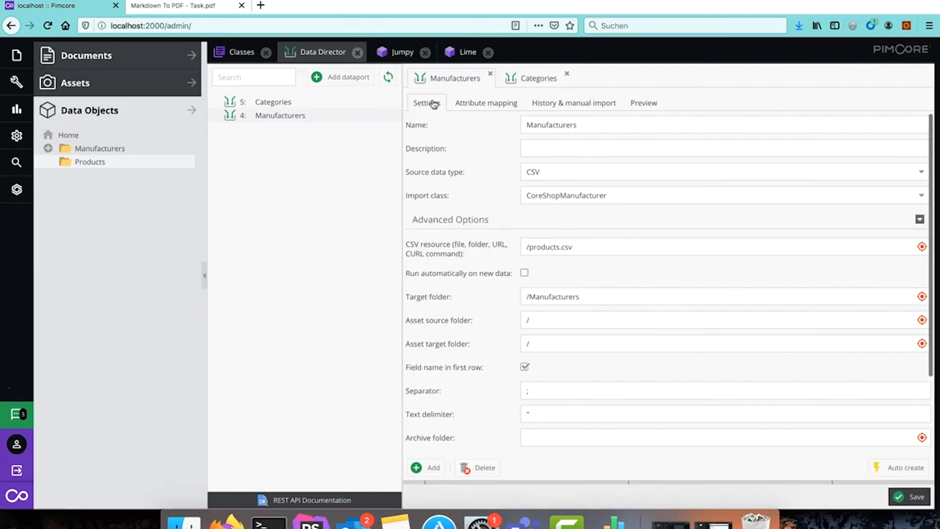
scroll(536, 445, down, 5)
click(530, 79)
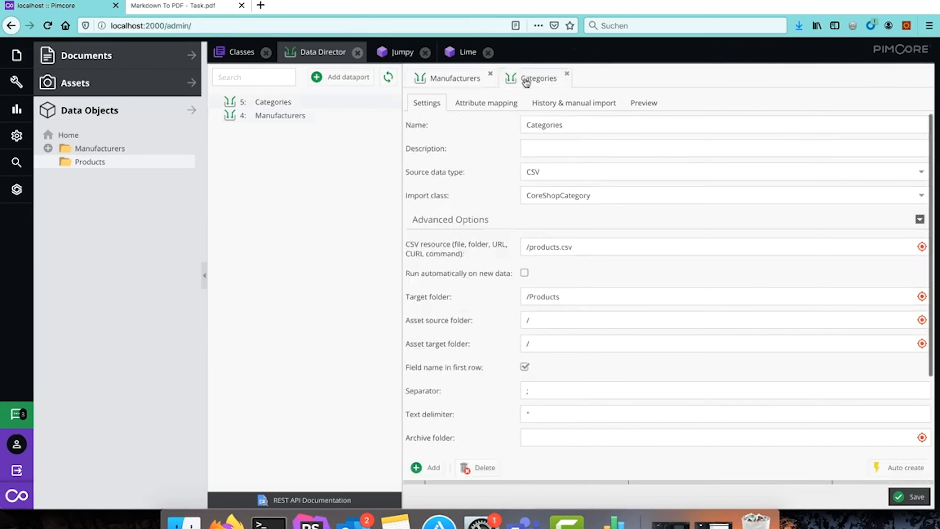
scroll(609, 440, down, 5)
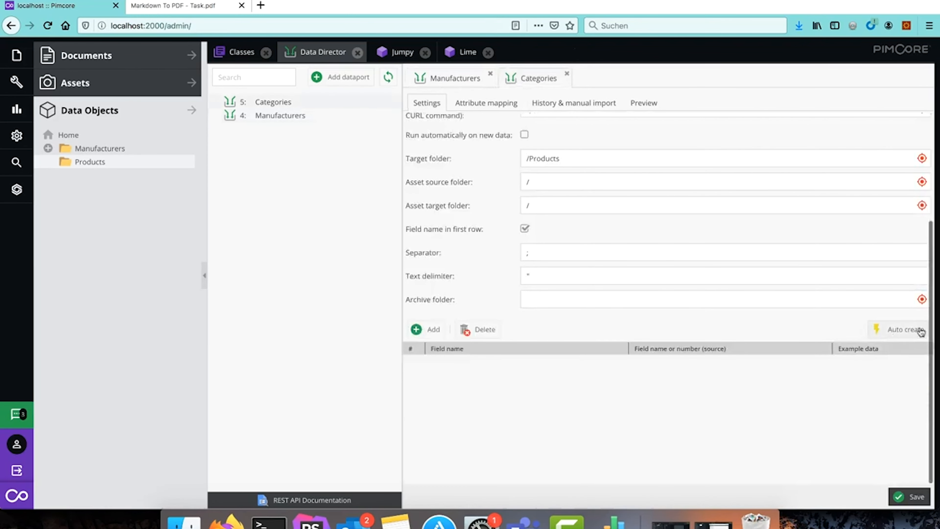
click(897, 329)
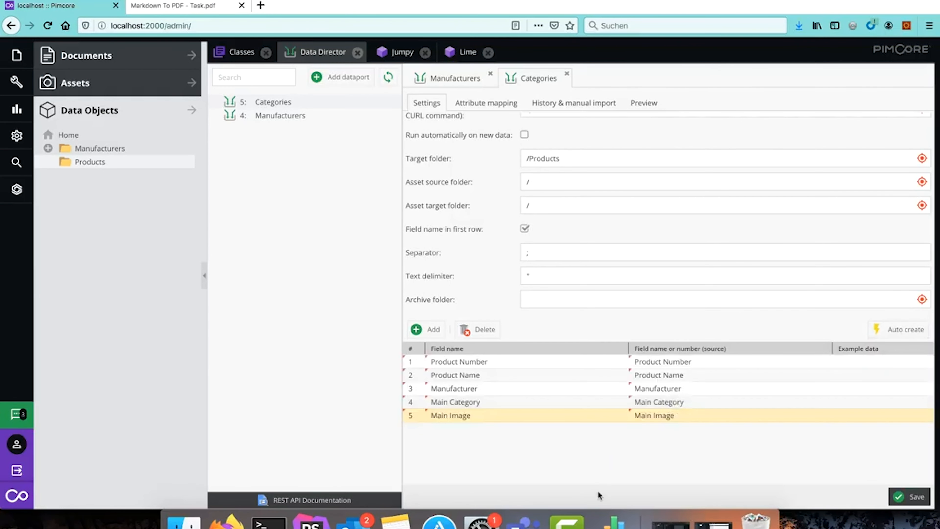
Step: Compare the Categories dataport's raw data fields and CSV settings with the header row of the products table in Numbers
click(612, 522)
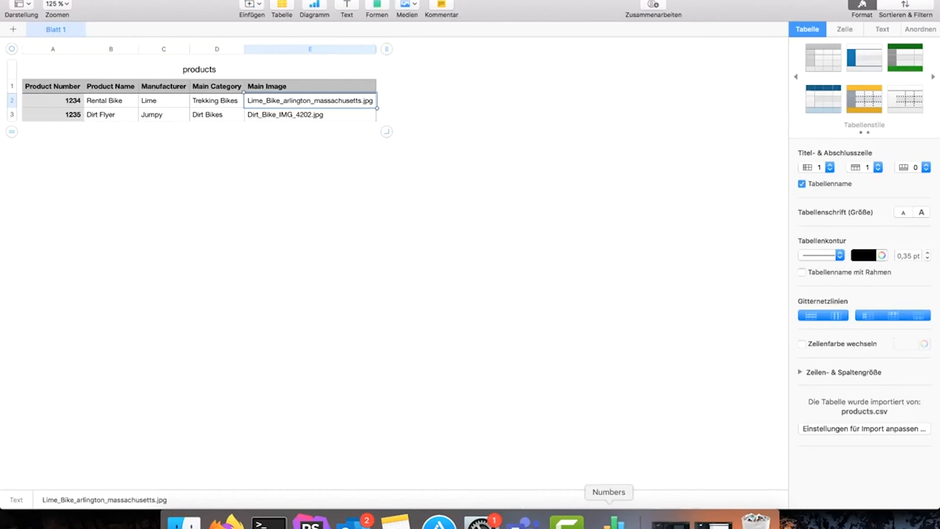
click(226, 521)
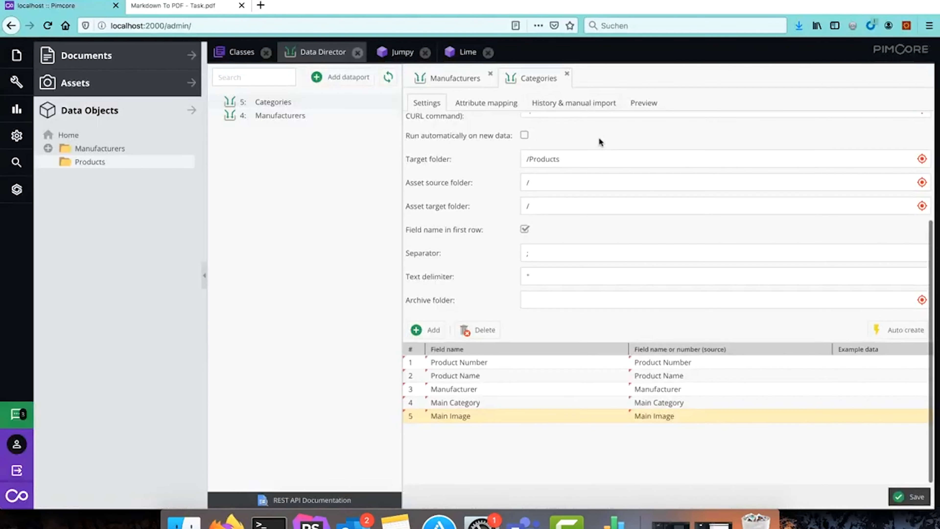
scroll(599, 138, up, 3)
drag(580, 204, 505, 204)
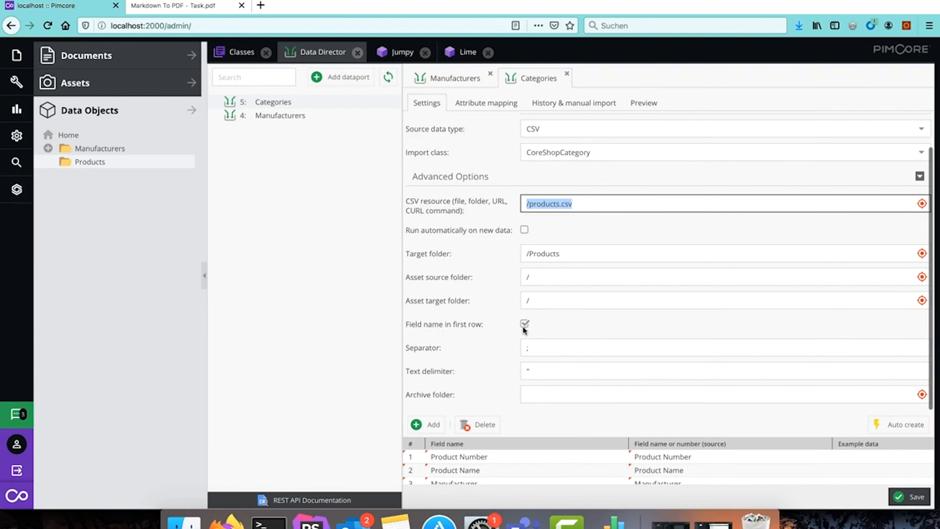
scroll(557, 396, down, 5)
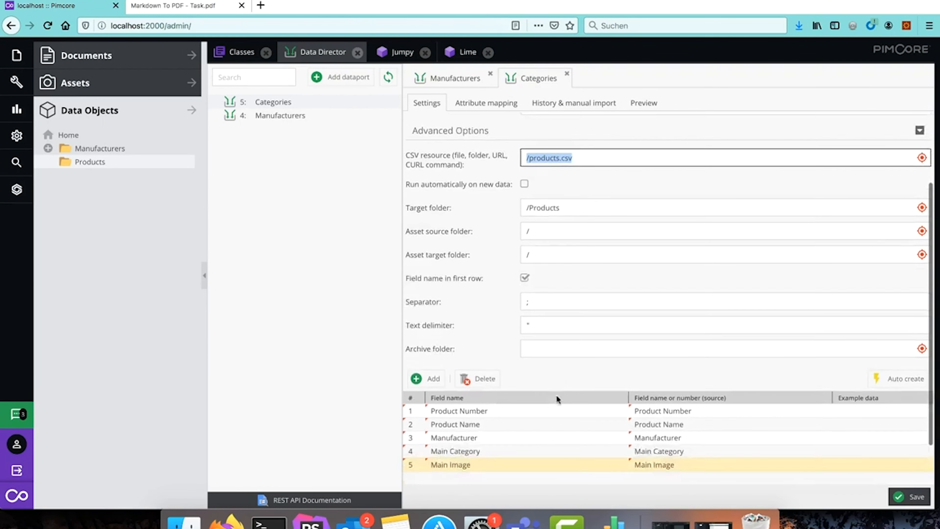
click(615, 523)
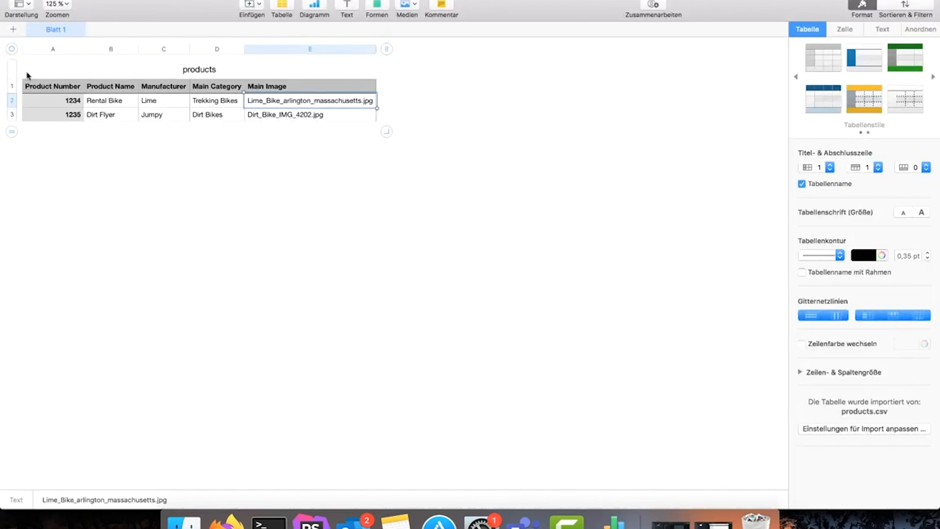
click(60, 87)
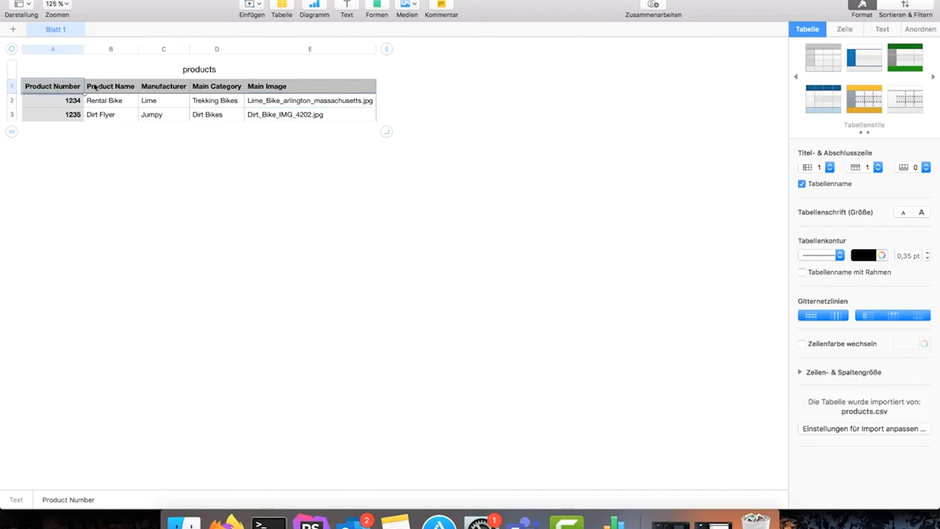
shift+click(303, 86)
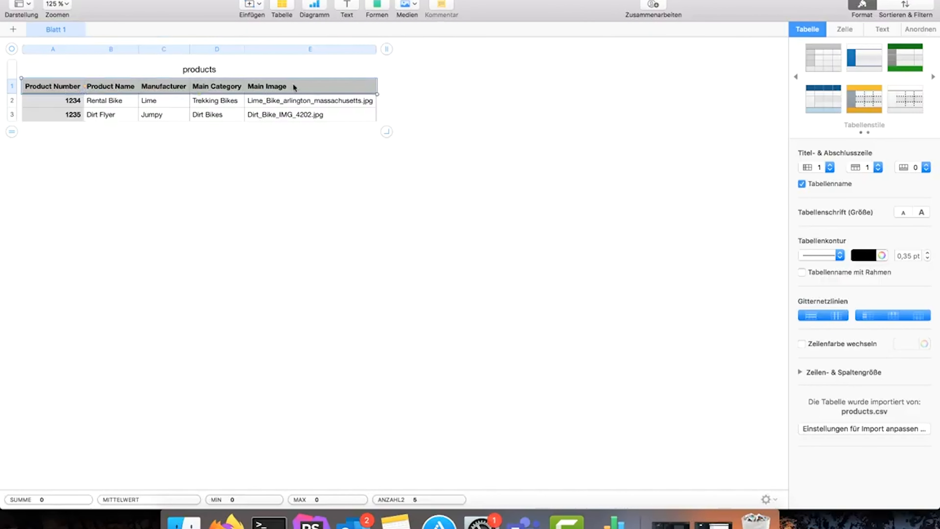
click(295, 88)
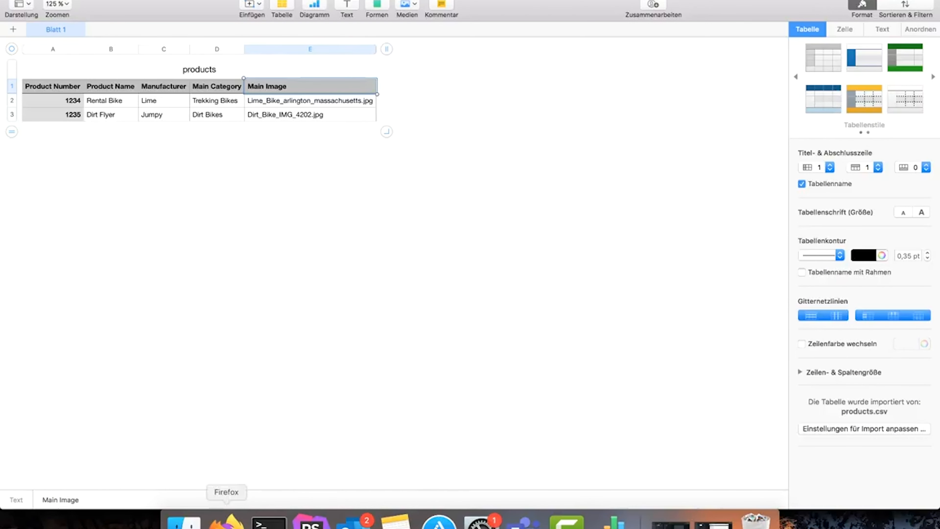
click(227, 520)
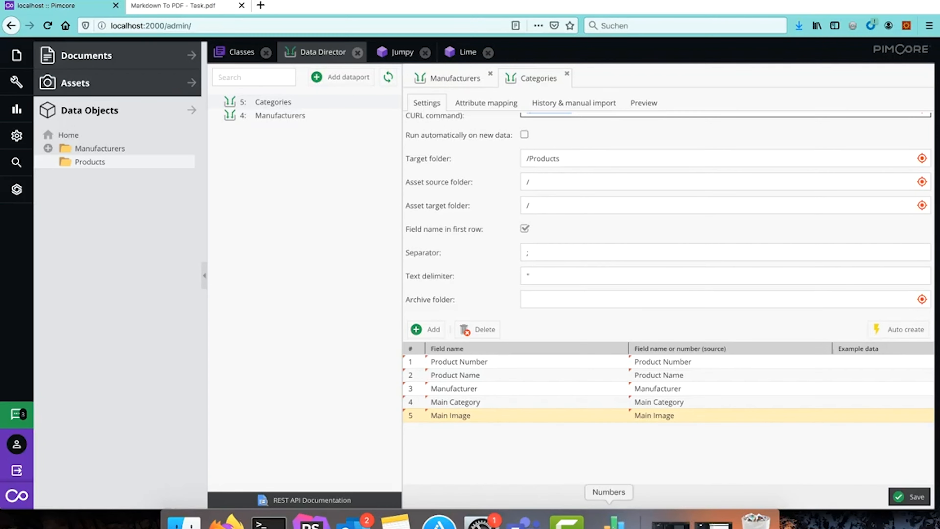
click(609, 520)
click(57, 86)
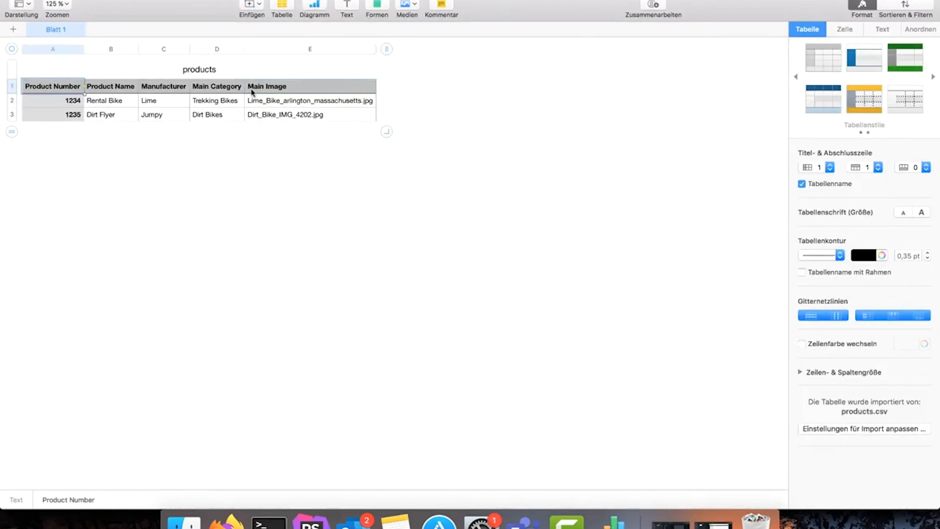
click(226, 520)
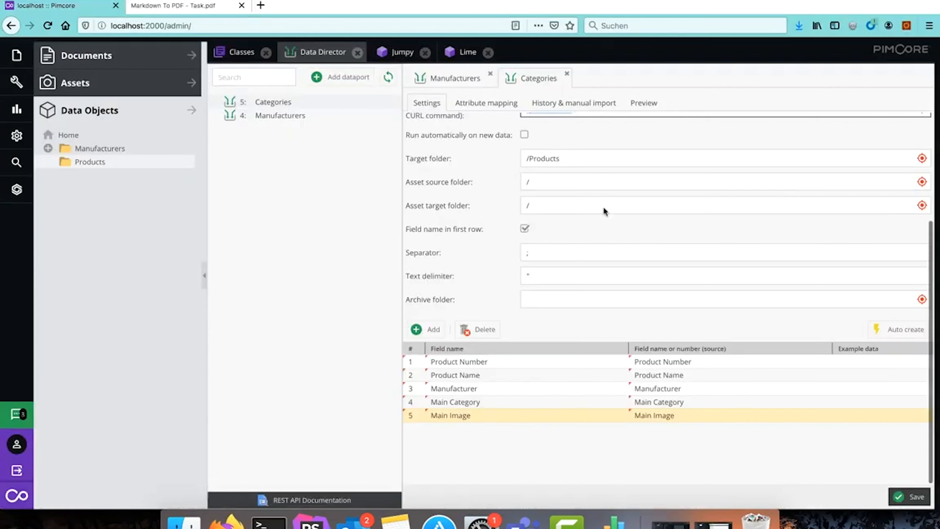
Step: Review the source data types available for the Categories dataport without changing the selection
scroll(604, 207, up, 3)
click(568, 171)
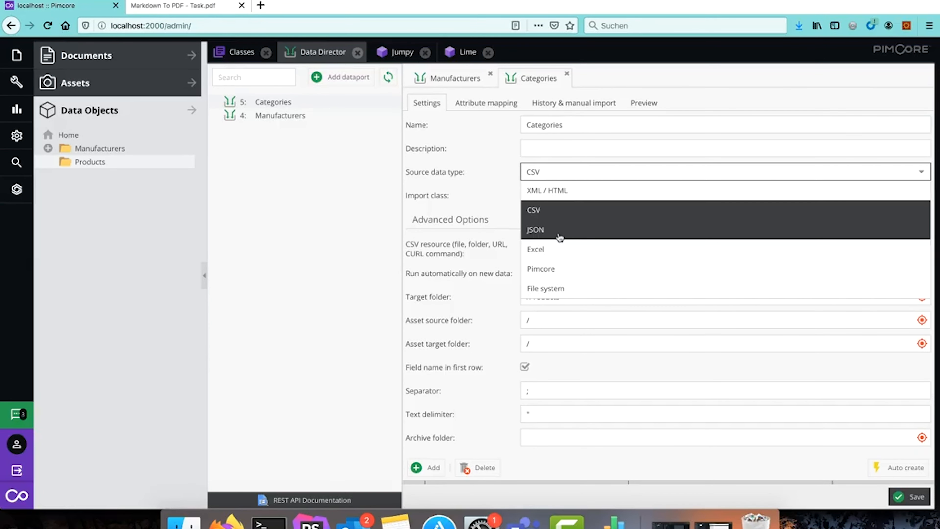
click(336, 336)
scroll(460, 348, down, 4)
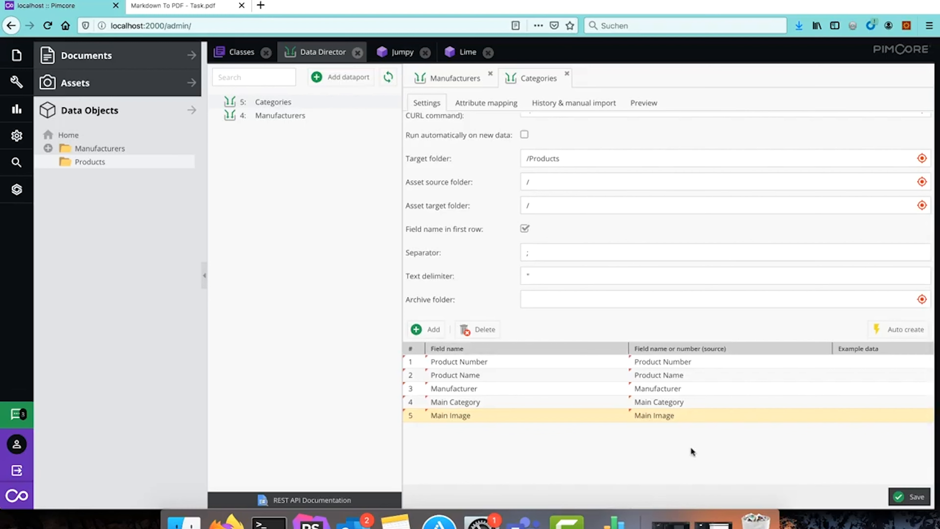
Step: Check in Task.pdf which CSV column has to fill which CoreShopCategory class field
key(ctrl+Tab)
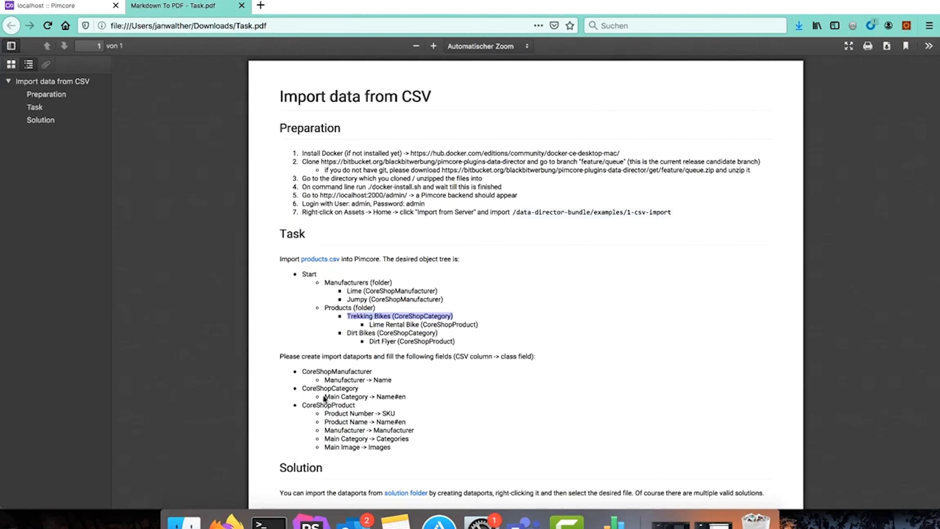
drag(325, 396, 369, 396)
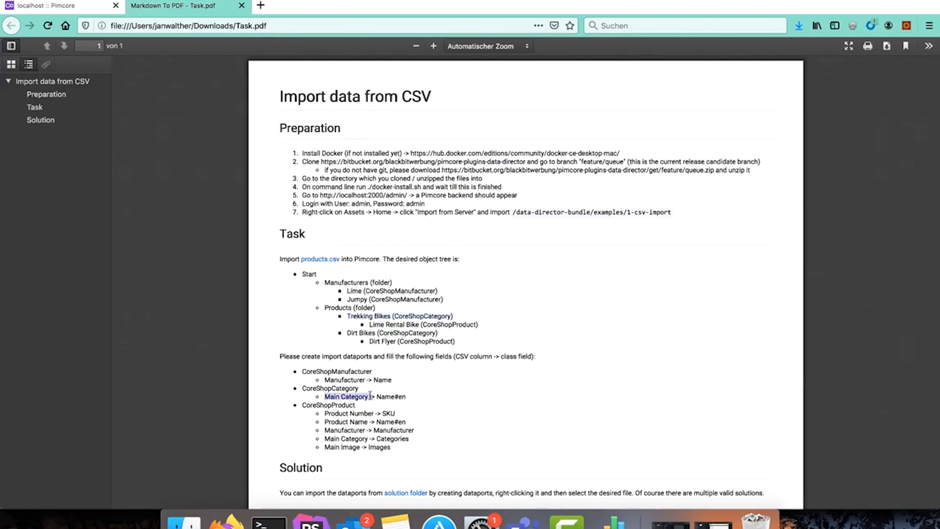
double_click(332, 393)
double_click(333, 389)
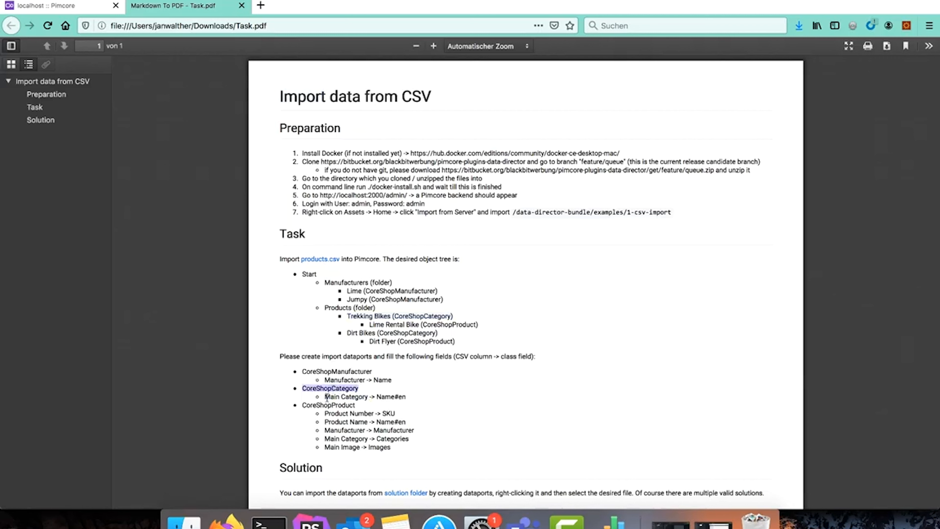
drag(325, 397, 372, 399)
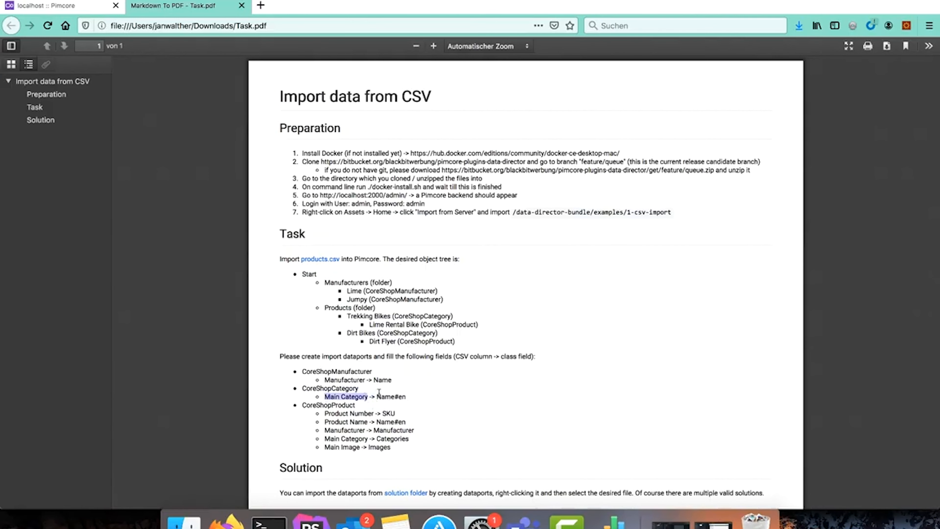
drag(377, 396, 409, 393)
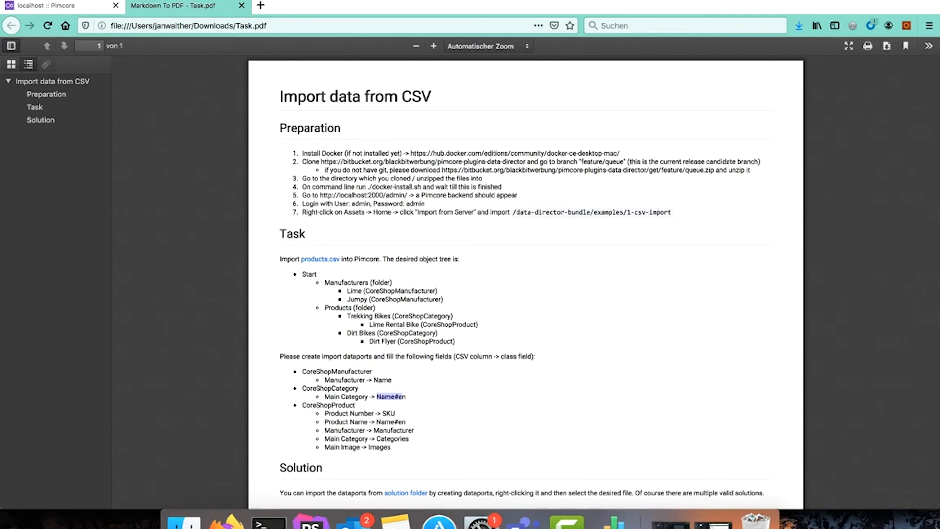
Step: Delete all raw data fields except Main Category from the Categories dataport in Pimcore and save it
click(49, 11)
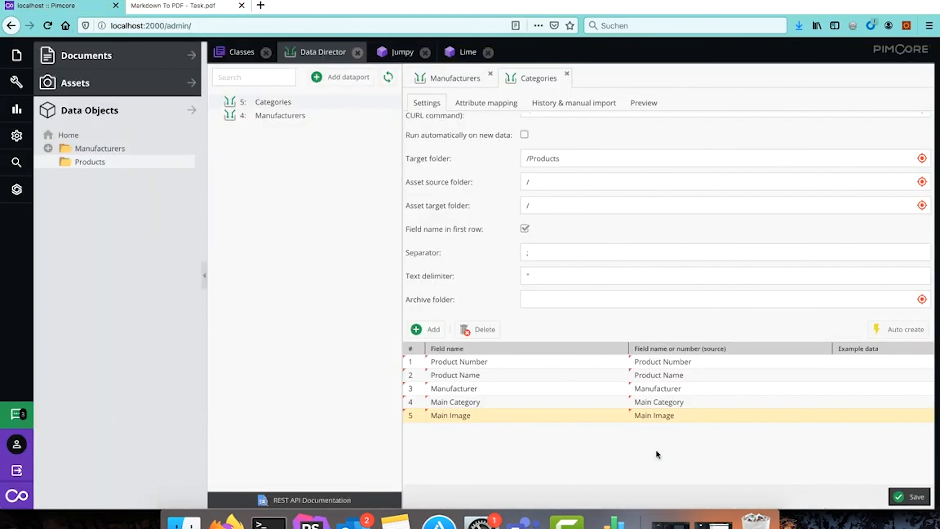
ctrl+click(666, 388)
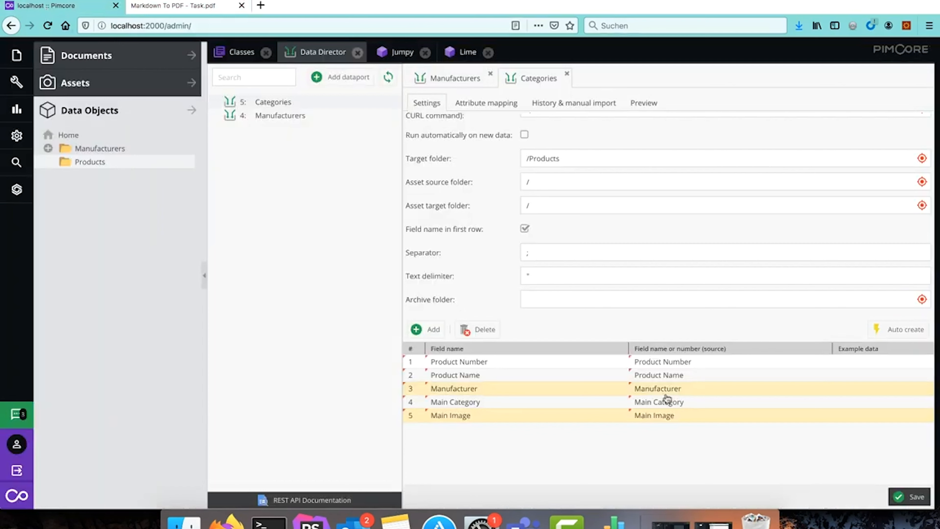
ctrl+click(666, 361)
ctrl+click(666, 371)
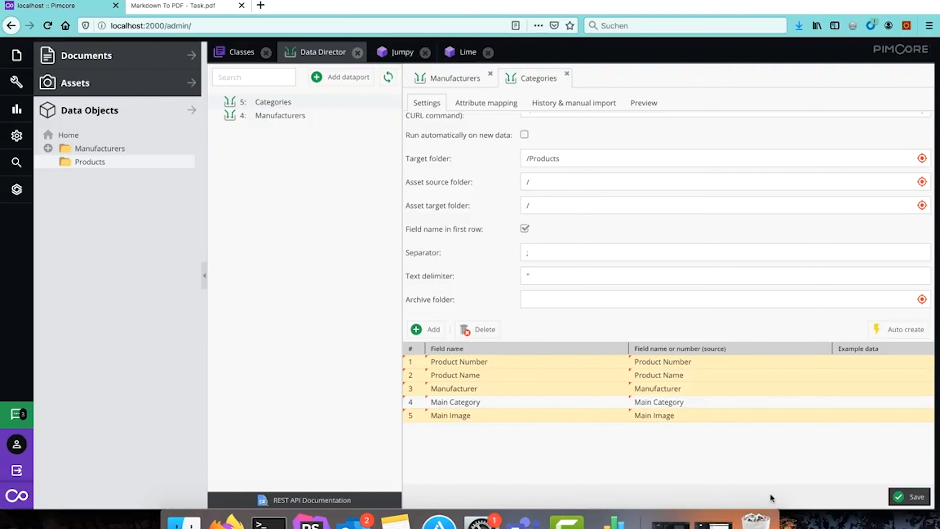
click(480, 330)
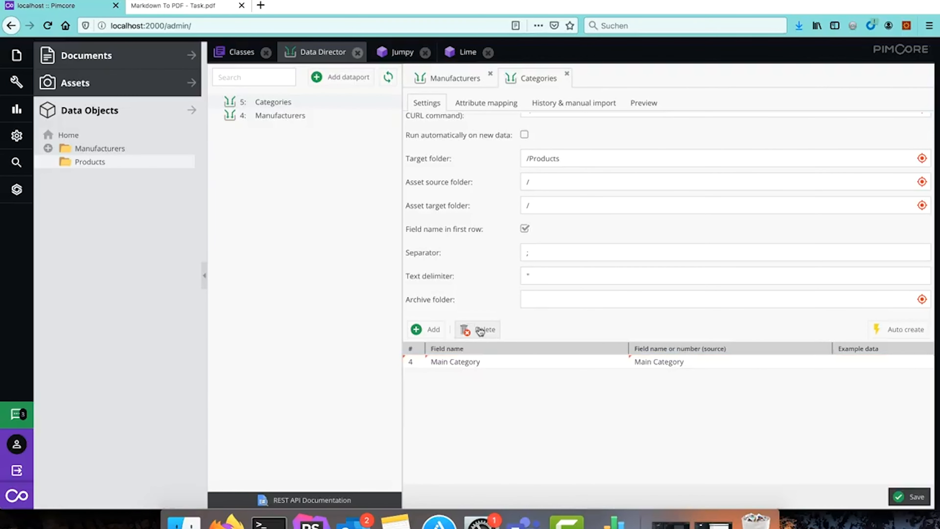
click(910, 496)
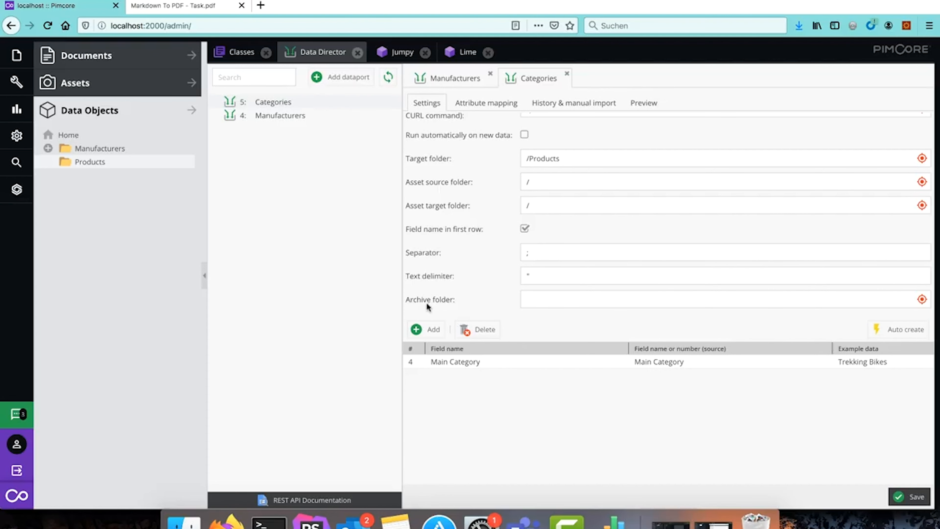
Step: Check the Categories dataport's preview and compare its mappable attributes with the fields of the CoreShopCategory class definition
click(654, 107)
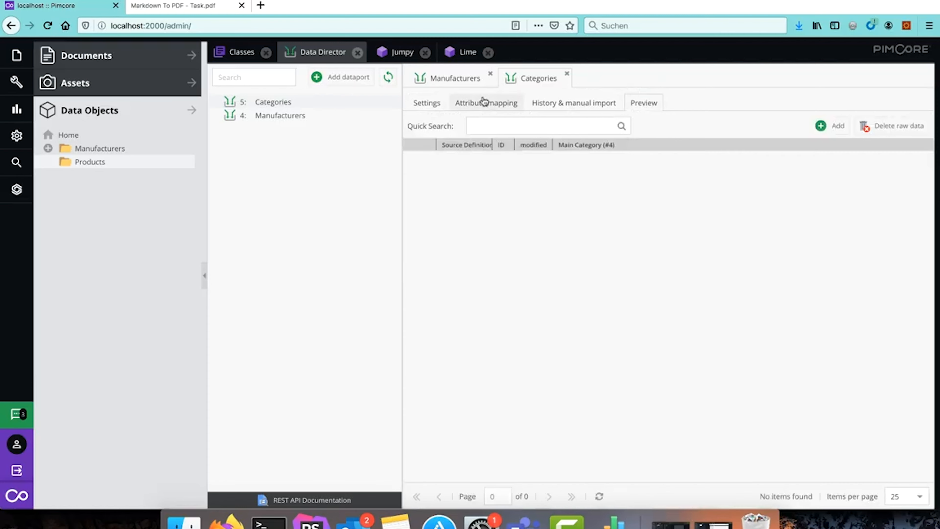
click(486, 102)
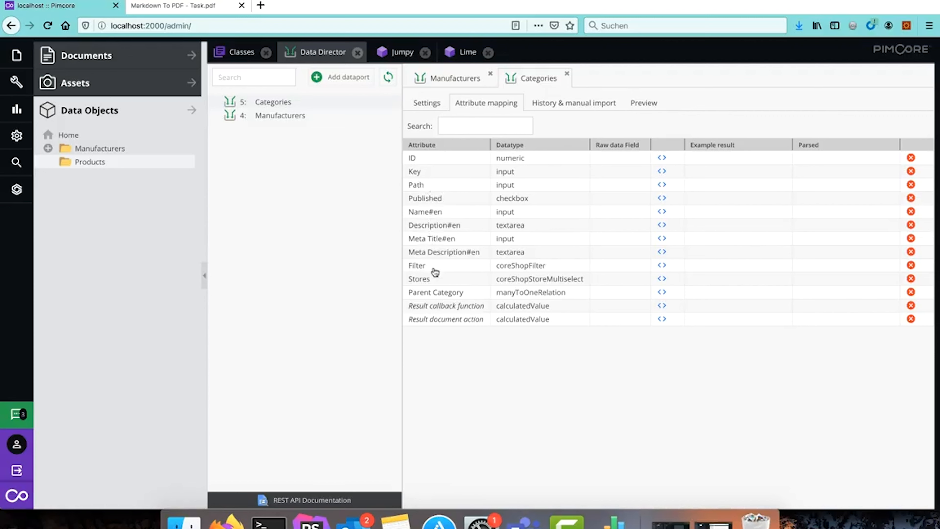
click(239, 52)
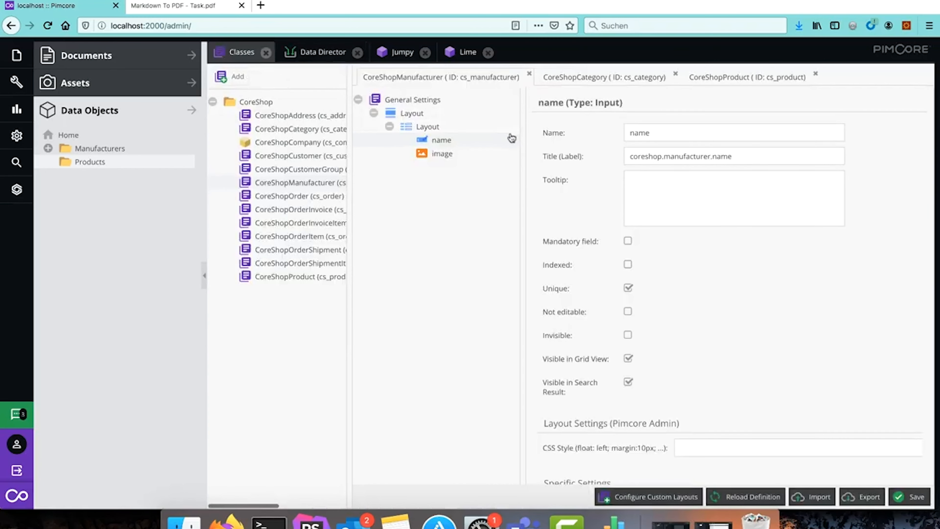
click(603, 76)
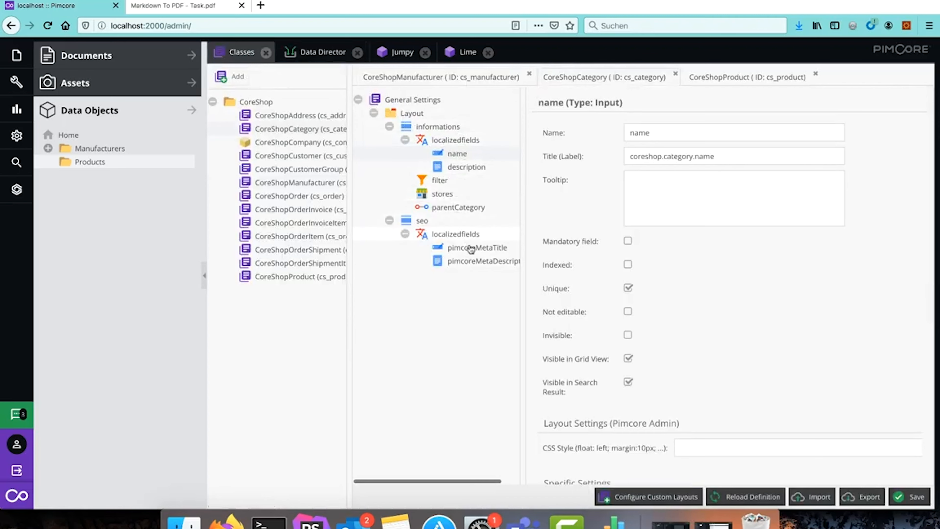
click(302, 52)
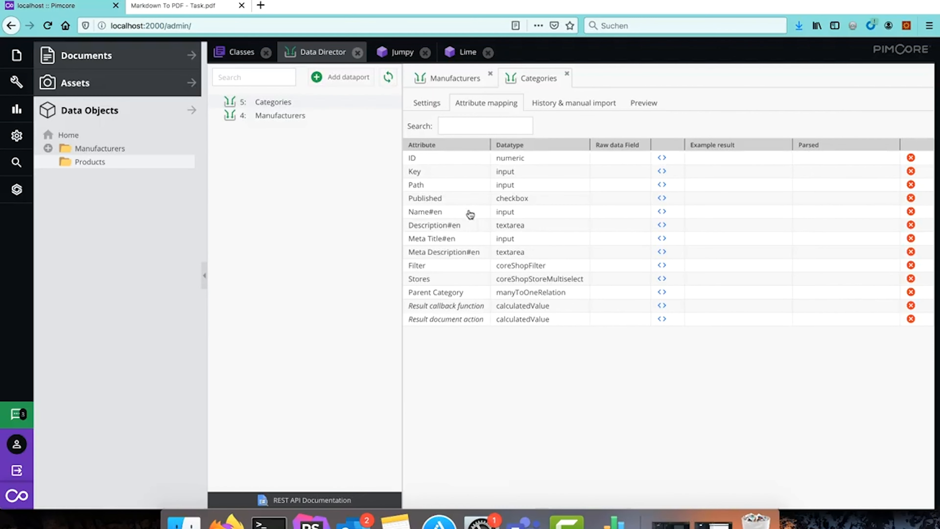
Step: Go through the Categories dataport's mappable attributes one by one, from Key to Stores
click(426, 172)
click(432, 187)
click(437, 200)
click(441, 217)
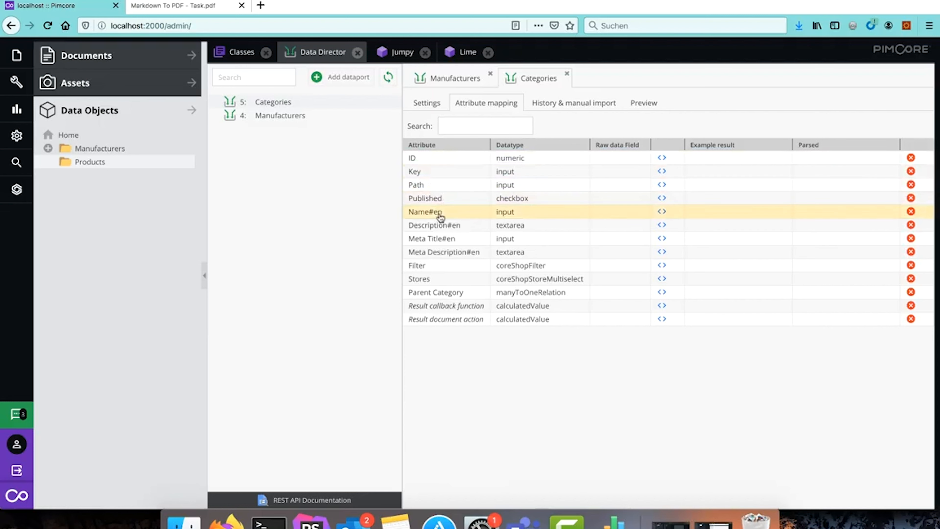
click(438, 227)
click(431, 240)
click(430, 254)
click(432, 266)
click(431, 282)
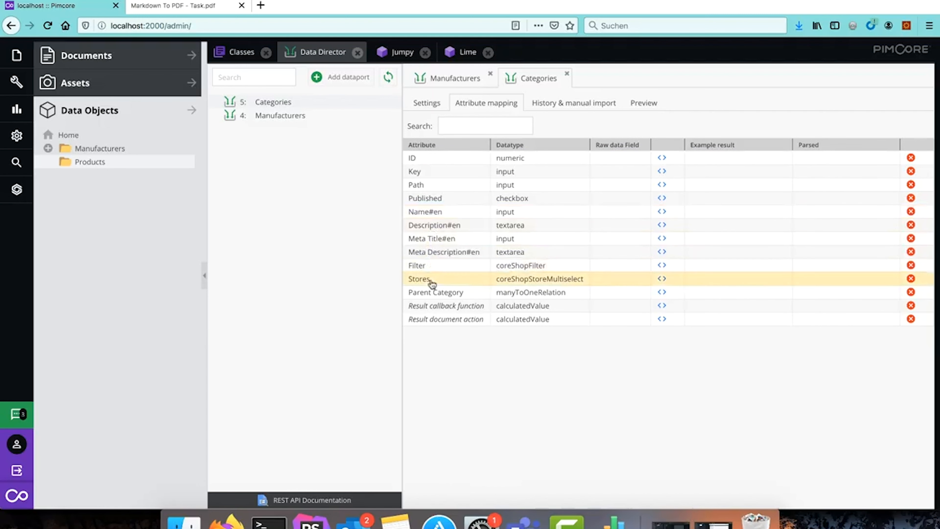
Step: Go through the remaining mappable attributes of the Categories dataport, from Parent Category to Result document action, and revisit Filter
click(432, 296)
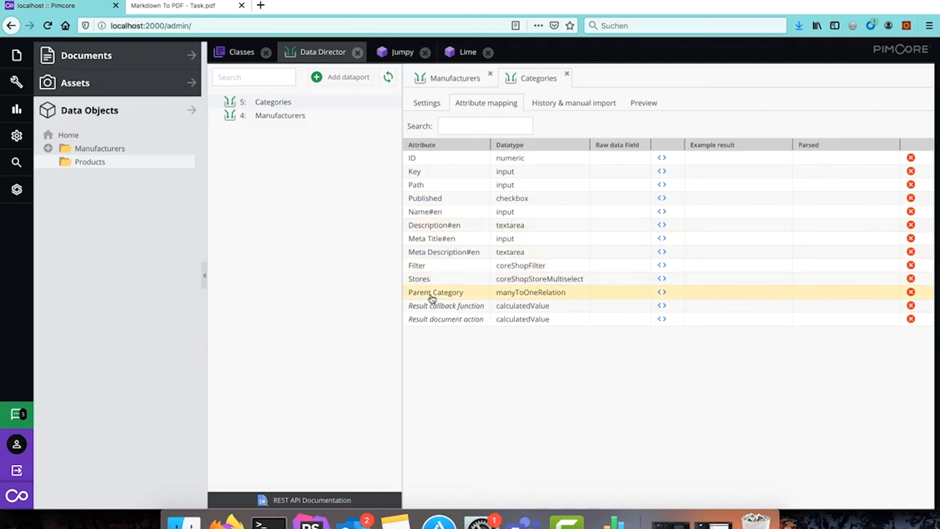
click(471, 309)
click(463, 321)
click(471, 270)
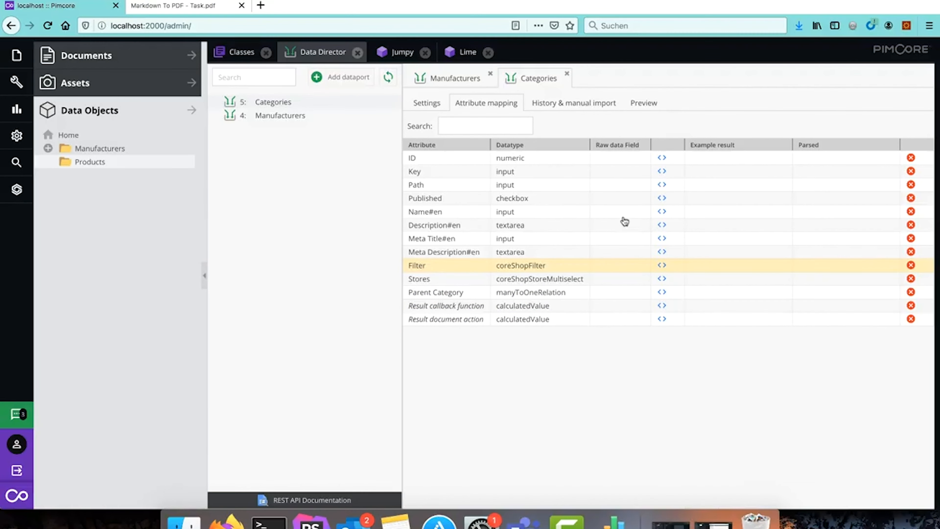
Step: Check the CoreShopCategory field assignment in Task.pdf and map the raw data field Main Category to the Name#en attribute in Pimcore's Categories dataport
click(149, 6)
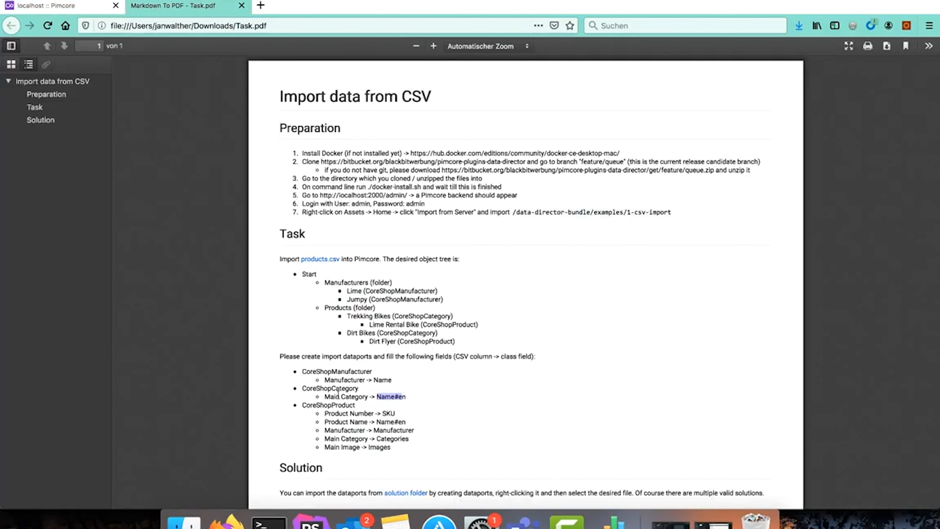
click(47, 6)
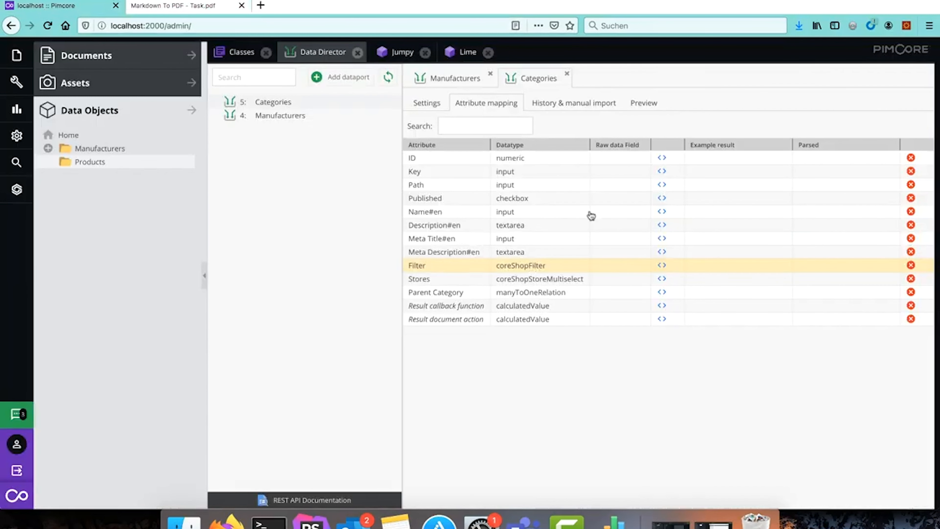
click(600, 214)
click(645, 216)
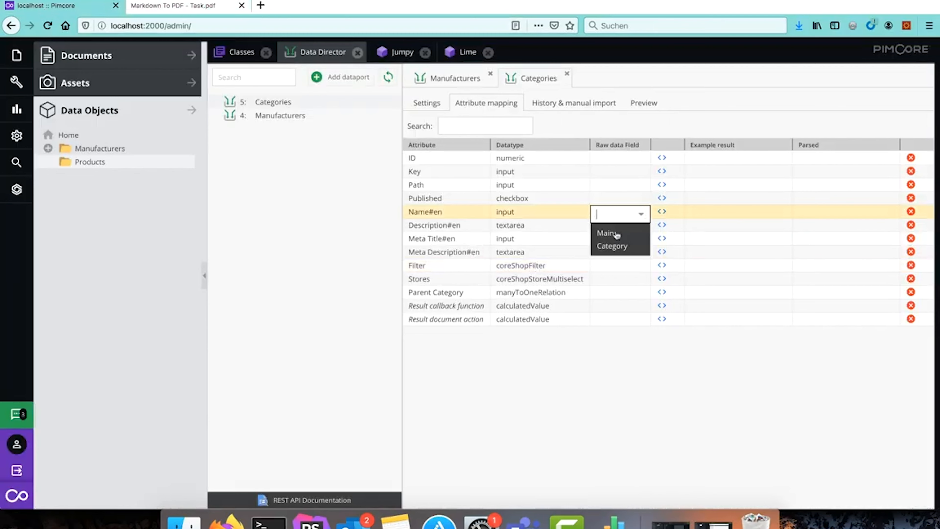
click(607, 242)
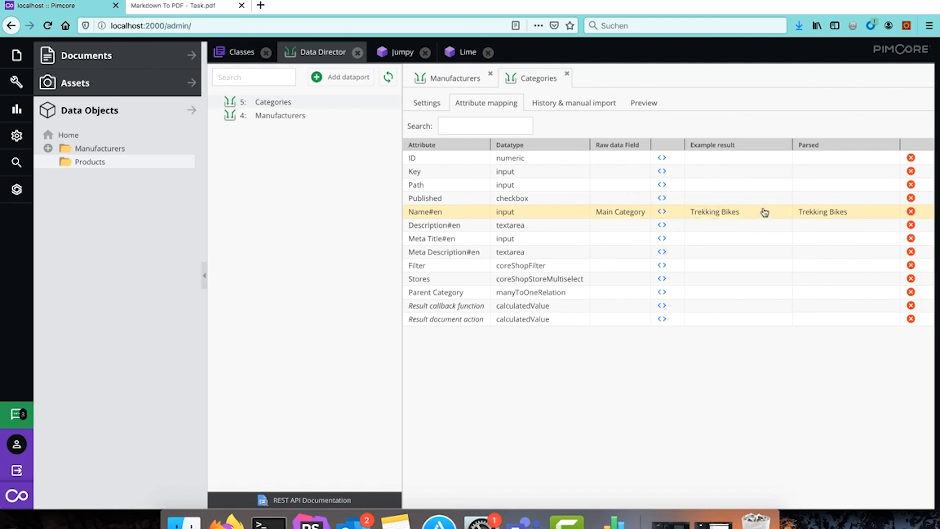
Step: Set the Published attribute to true and map the Key attribute to the Main Category raw data field
mouse_move(852, 212)
click(662, 198)
click(644, 175)
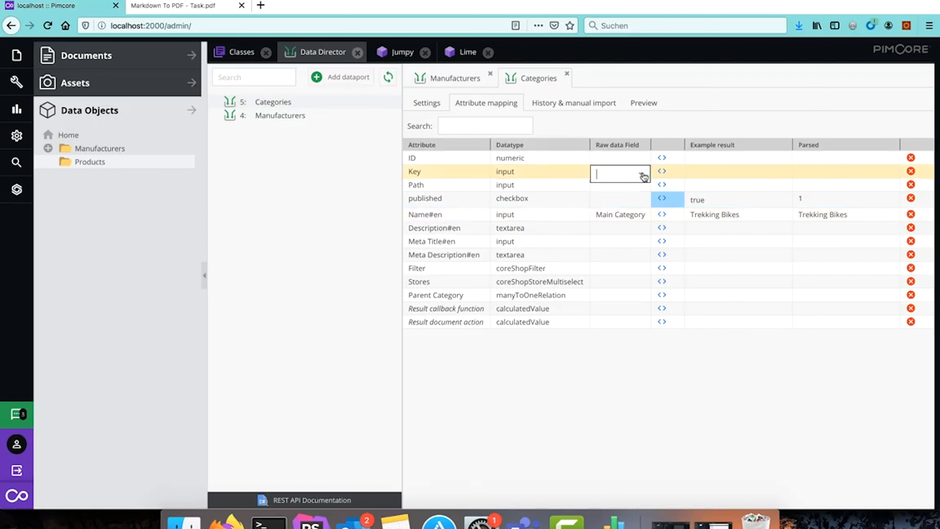
click(644, 176)
click(620, 206)
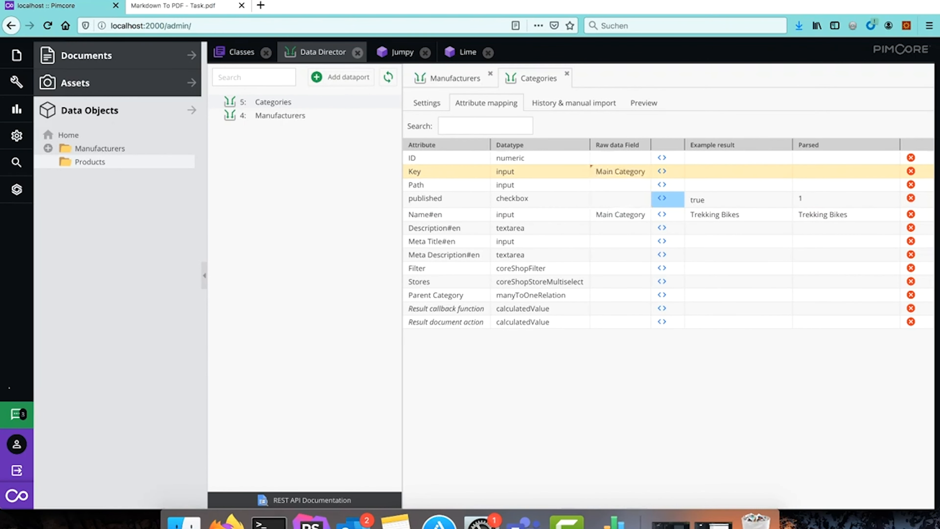
Step: Check the category names under the Products folder in the task document's desired object tree
click(165, 8)
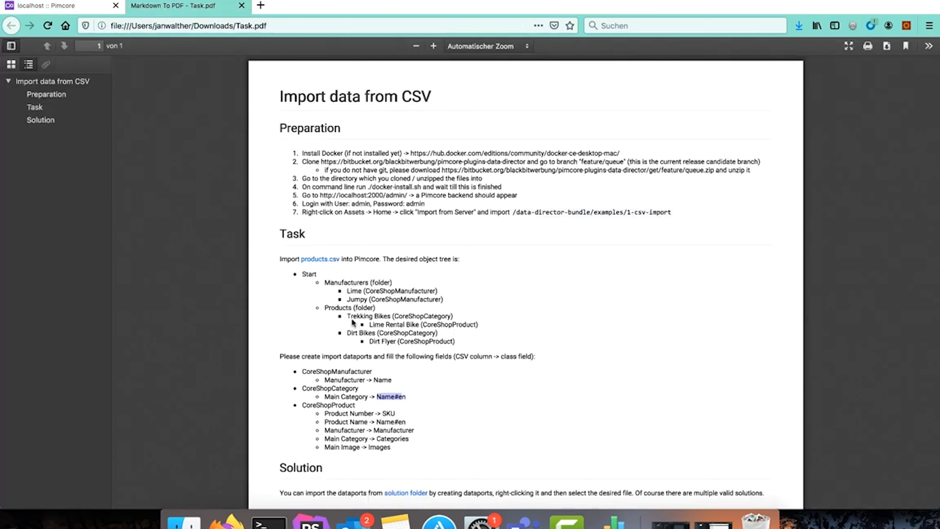
drag(348, 316, 390, 316)
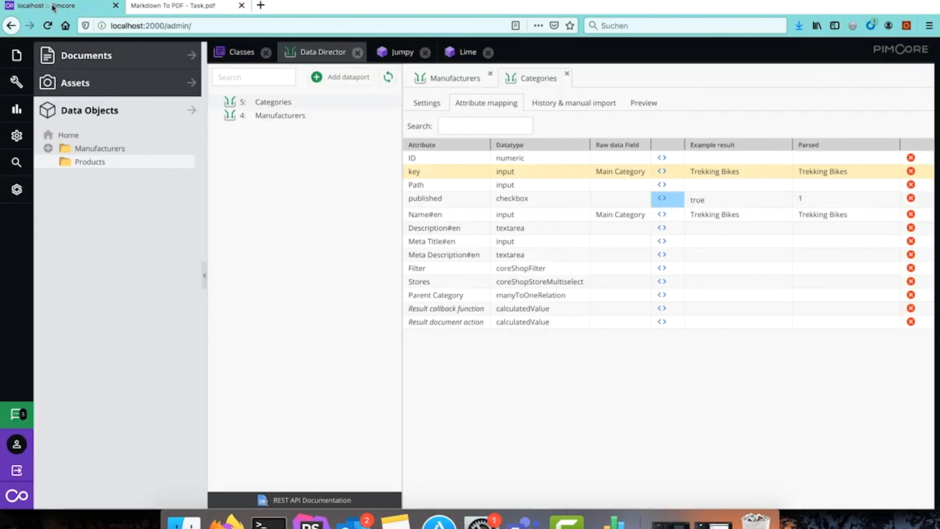
click(54, 8)
Step: Run a complete import of the Categories dataport using the default file
click(579, 105)
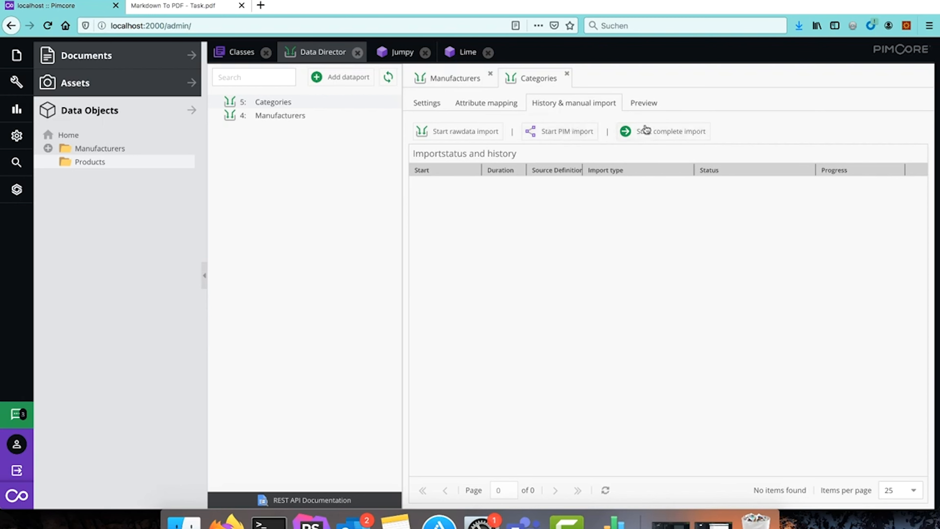
click(662, 134)
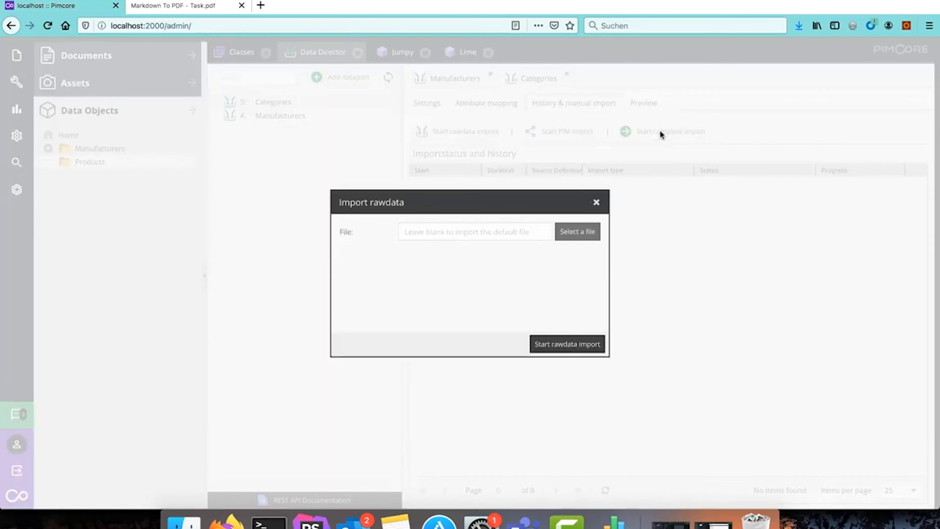
click(565, 347)
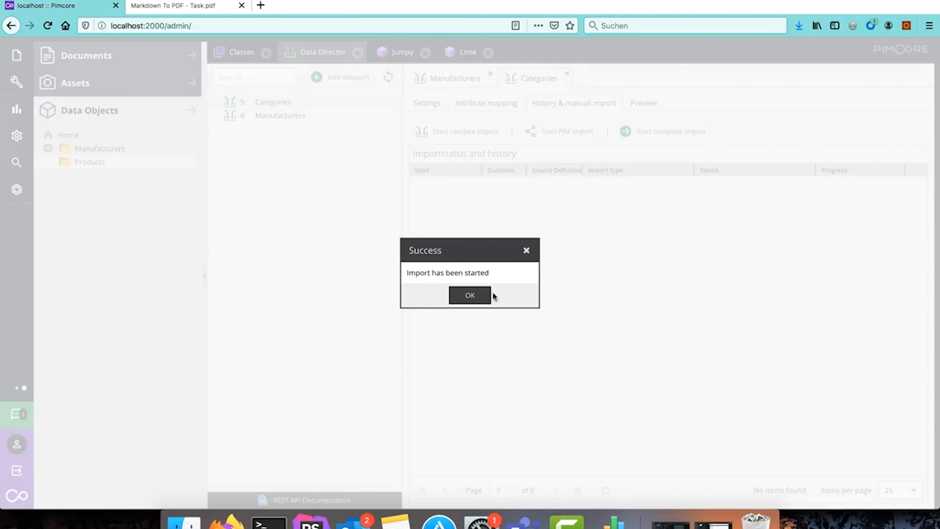
click(470, 295)
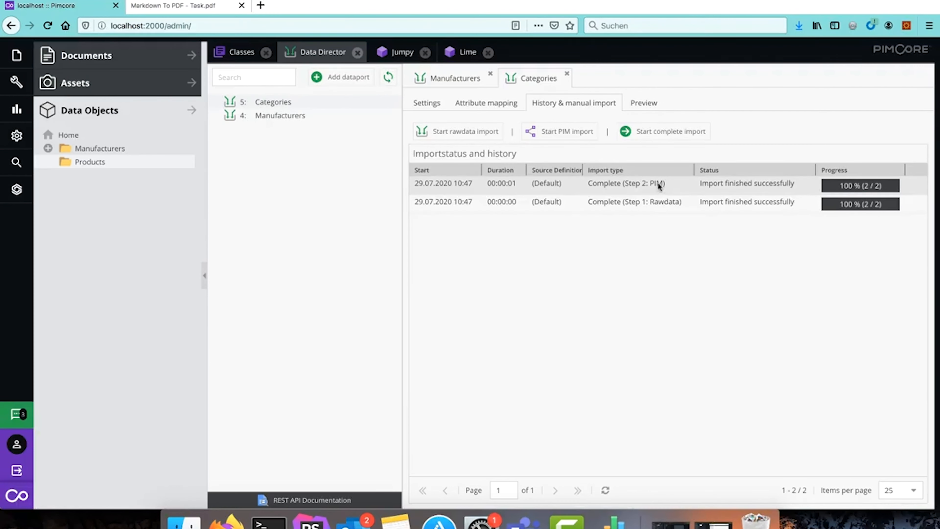
Step: Refresh the Products folder in the data object tree and close its opened listing
click(89, 162)
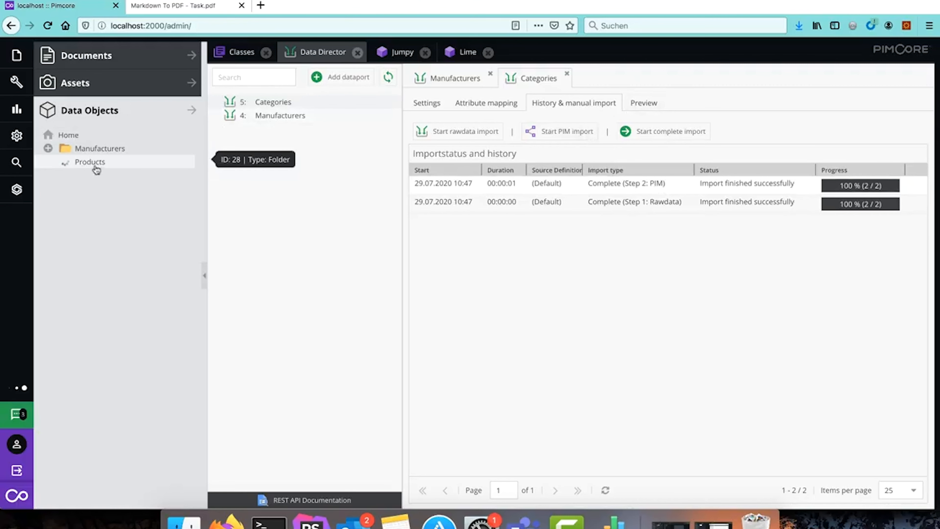
right_click(89, 163)
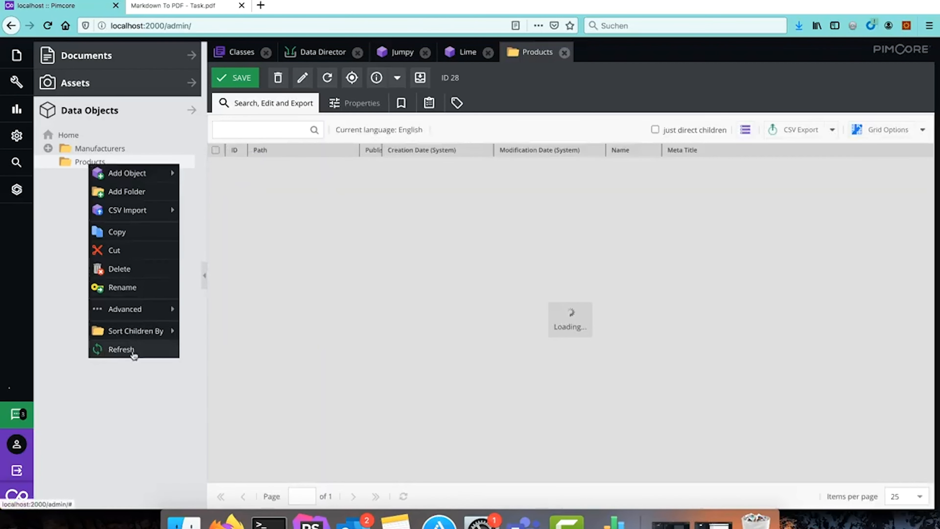
click(133, 351)
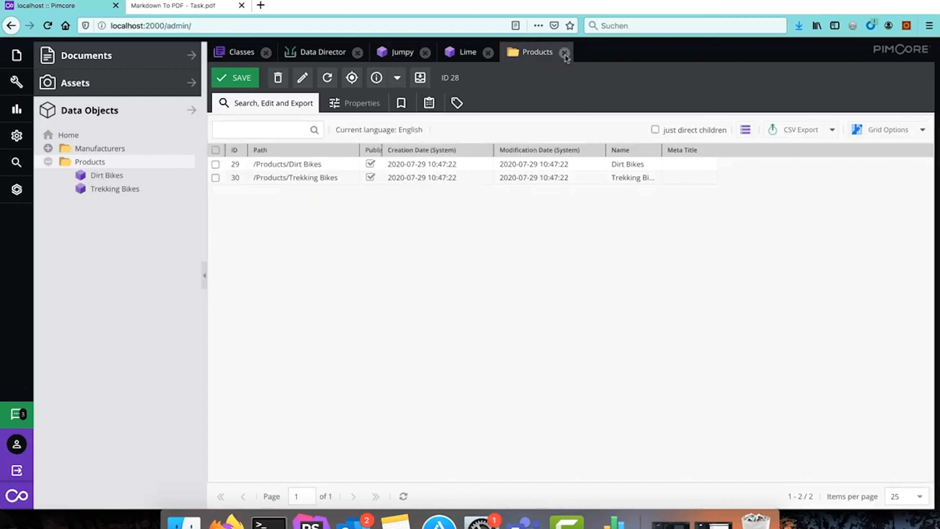
click(565, 53)
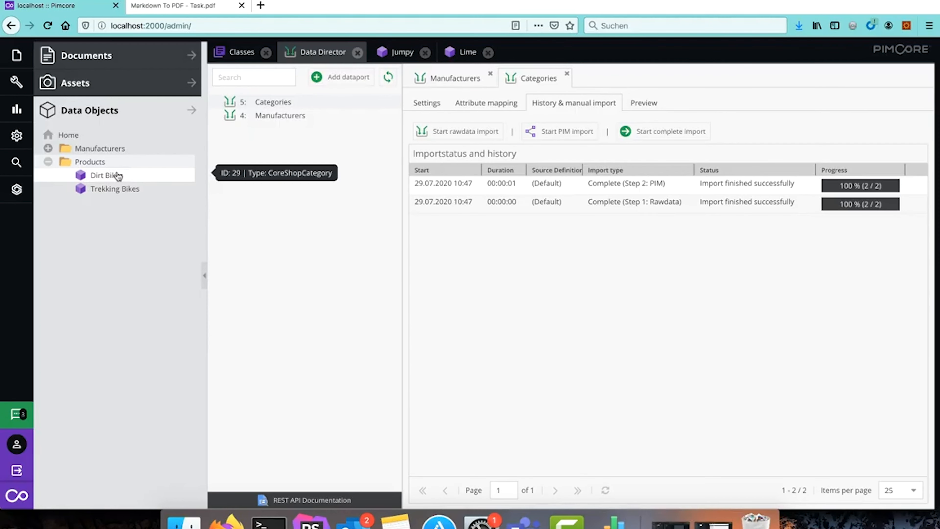
Step: Open the Dirt Bikes category and compare its Name with the Main Category column of the products table in Numbers
click(108, 176)
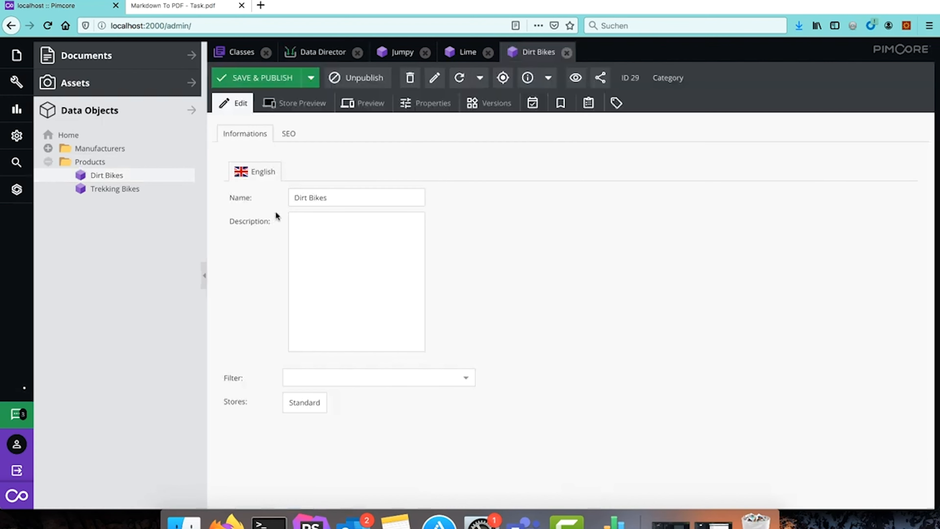
drag(344, 200, 276, 200)
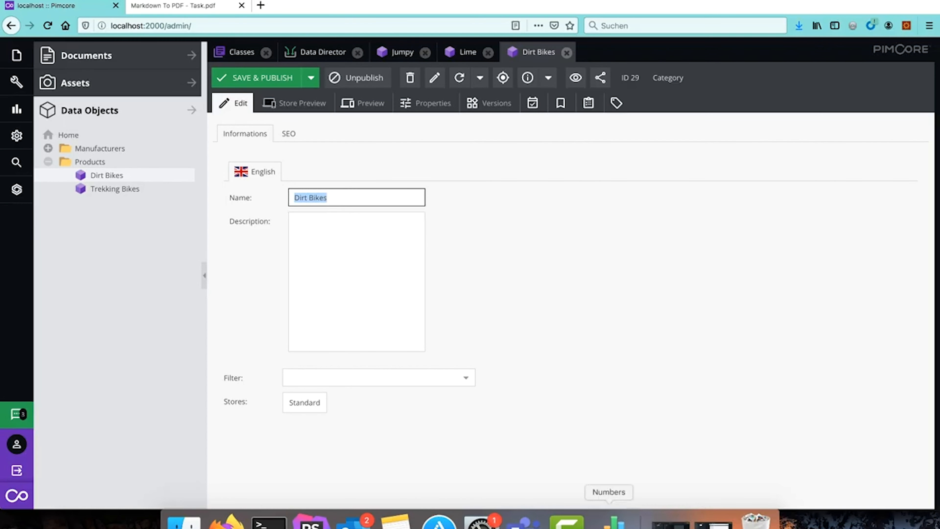
click(615, 522)
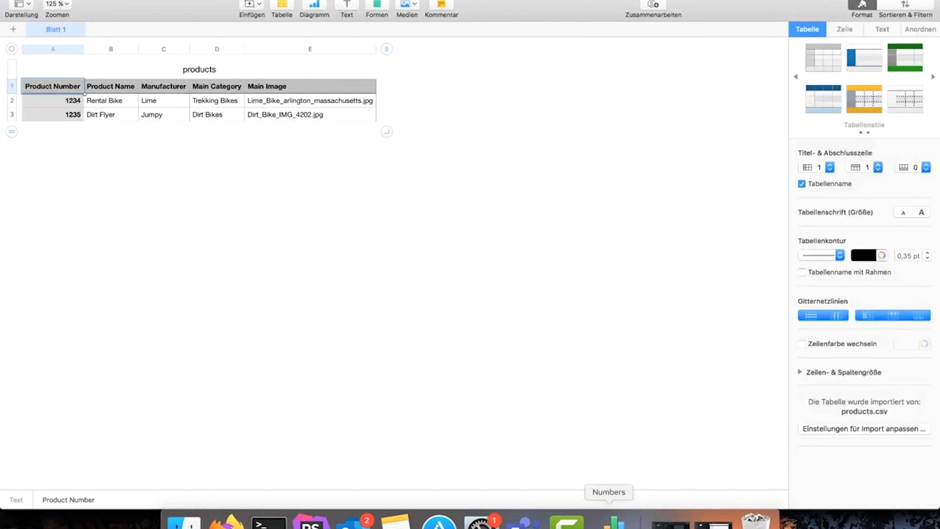
click(215, 104)
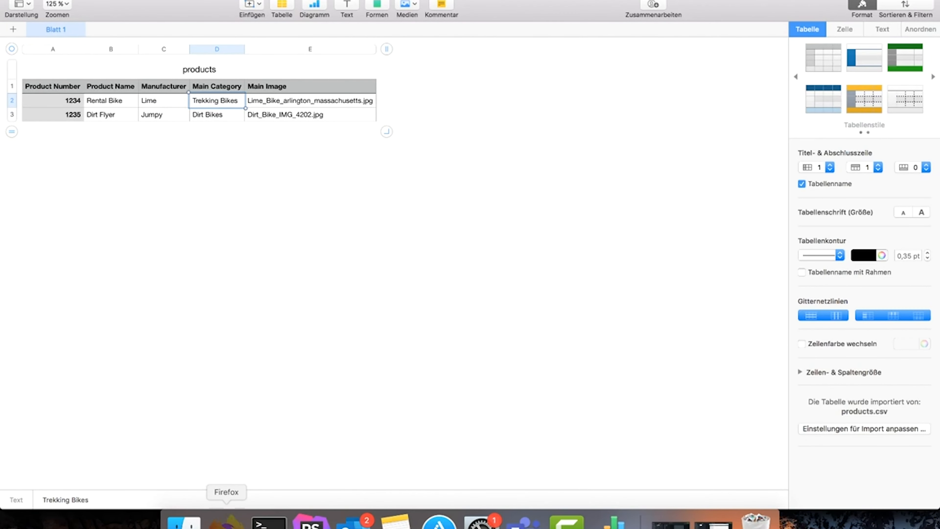
click(227, 521)
click(330, 195)
drag(330, 198, 226, 198)
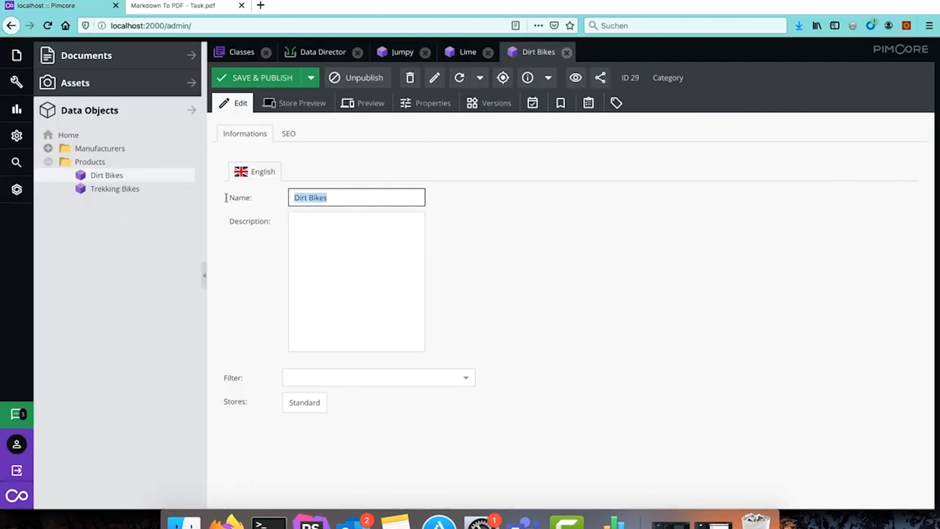
Step: Return to Data Director and check the task document for the classes of the category and product entries in the object tree
click(317, 53)
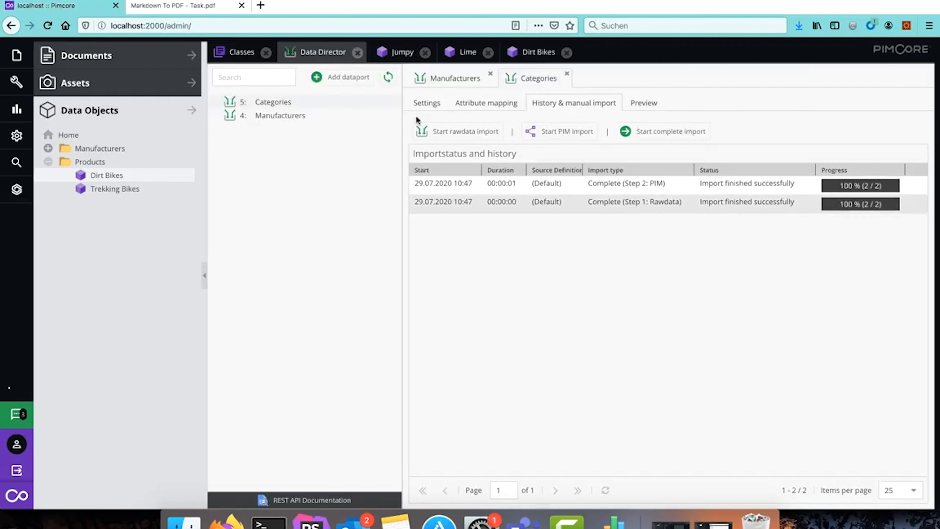
click(191, 11)
click(348, 317)
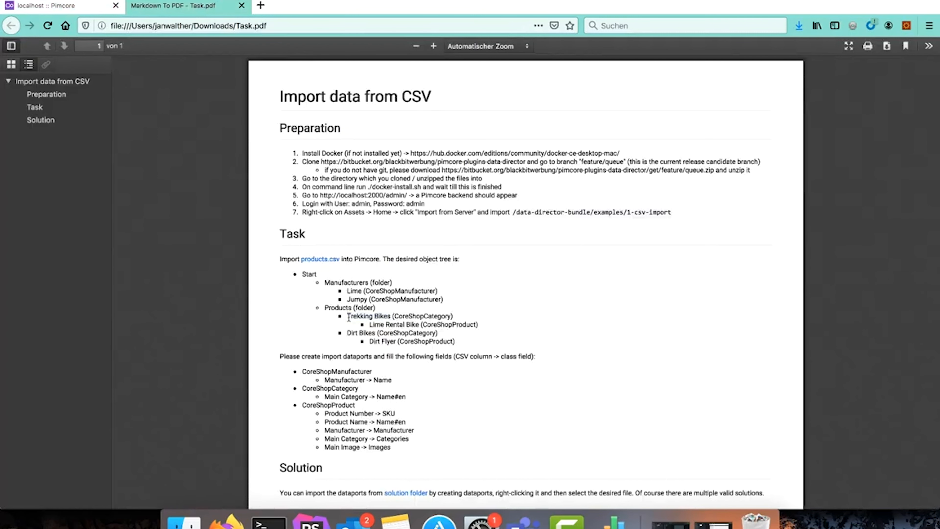
drag(348, 317, 474, 319)
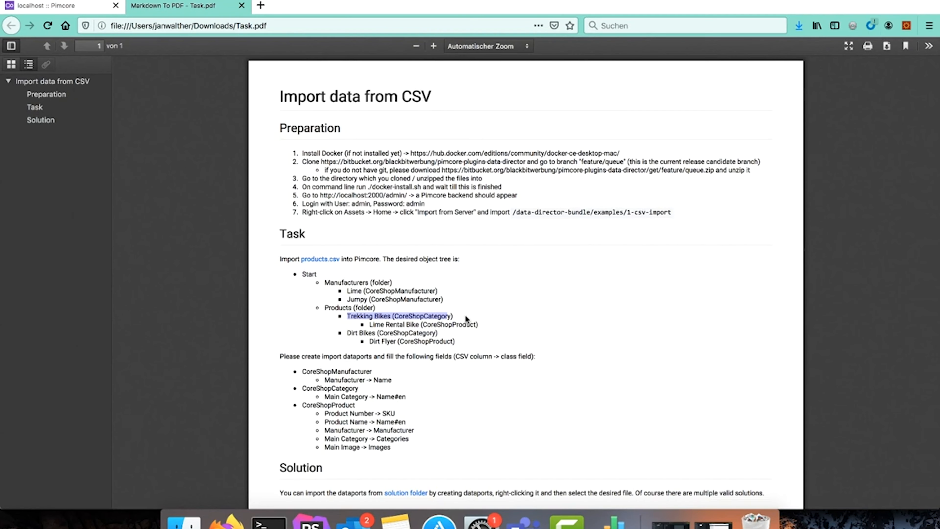
double_click(454, 325)
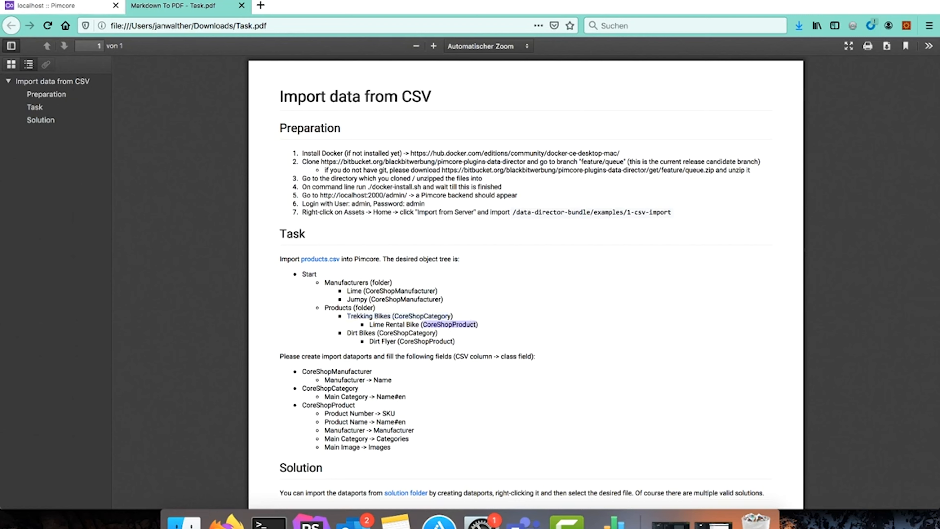
Step: Add a new dataport named Products in Data Director
click(48, 7)
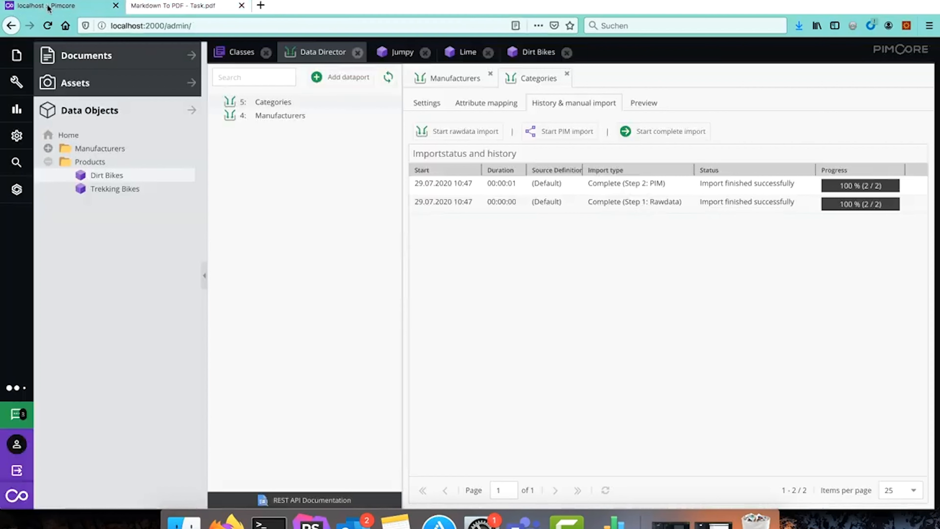
click(339, 77)
text(Products)
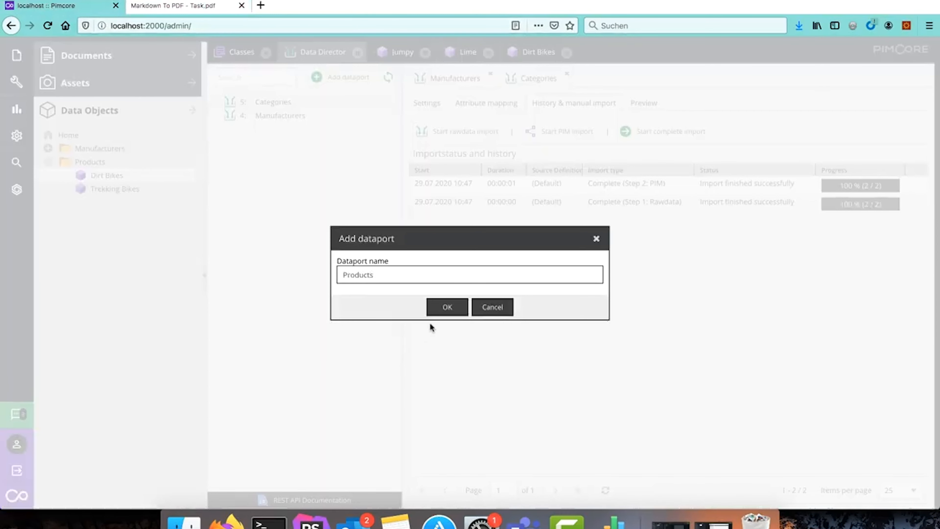
click(447, 311)
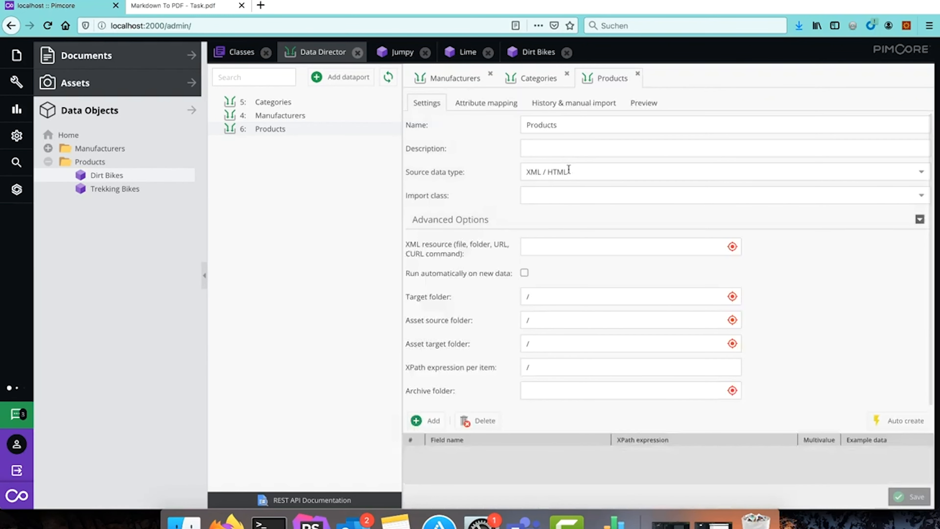
Step: Set the Products dataport's source data type to CSV and its import class to CoreShopProduct
click(549, 169)
click(545, 211)
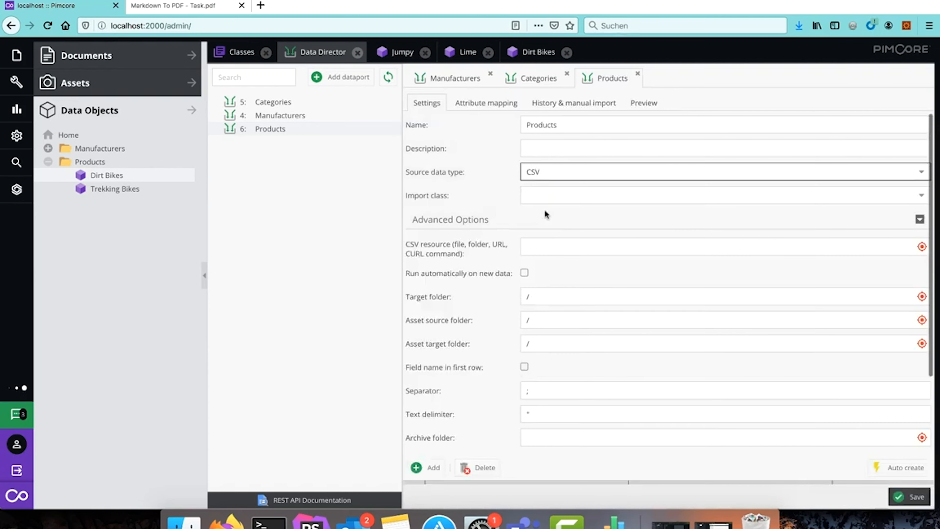
click(593, 194)
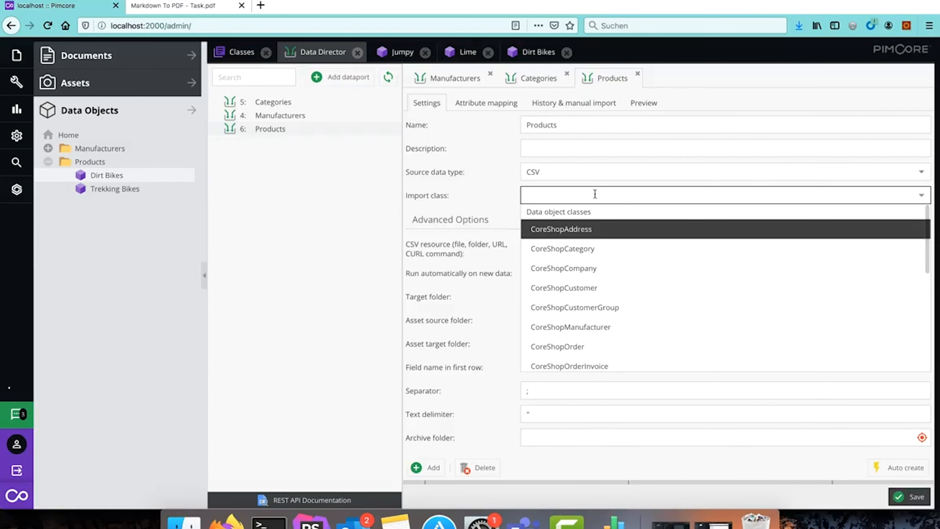
scroll(599, 314, down, 5)
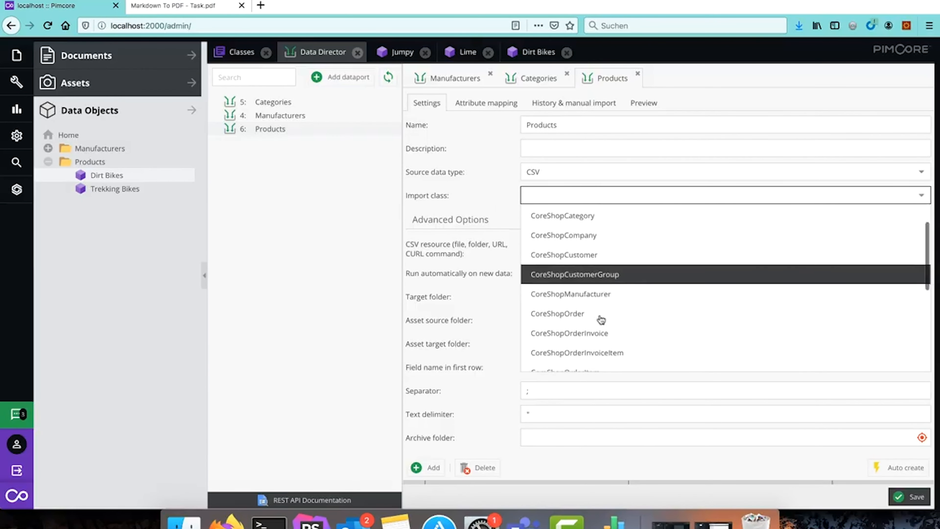
click(577, 302)
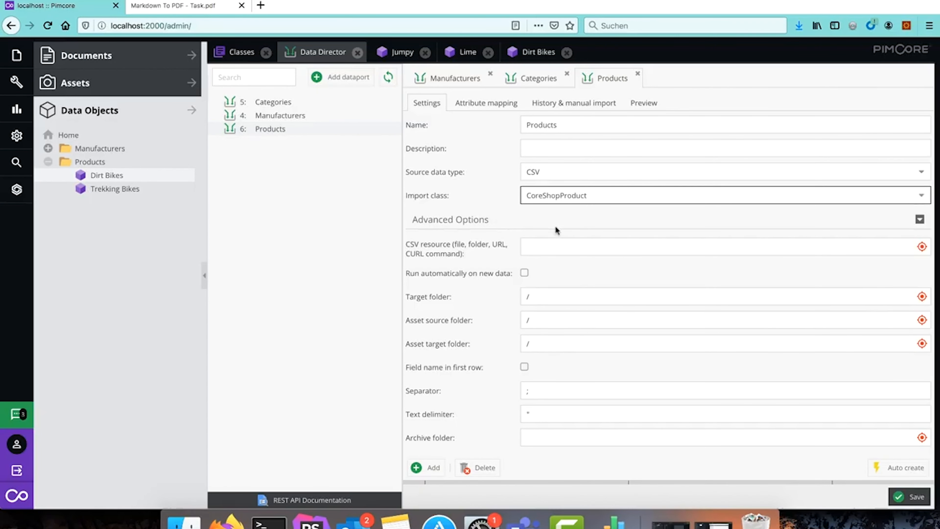
Step: Assign the products.csv asset as the Products dataport's CSV resource and show the data object tree again
click(112, 84)
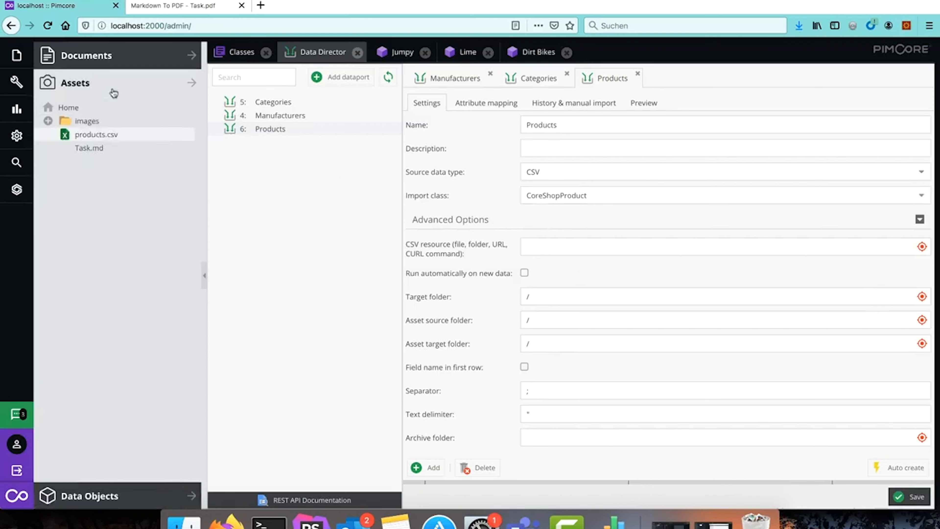
drag(96, 136, 582, 250)
click(99, 497)
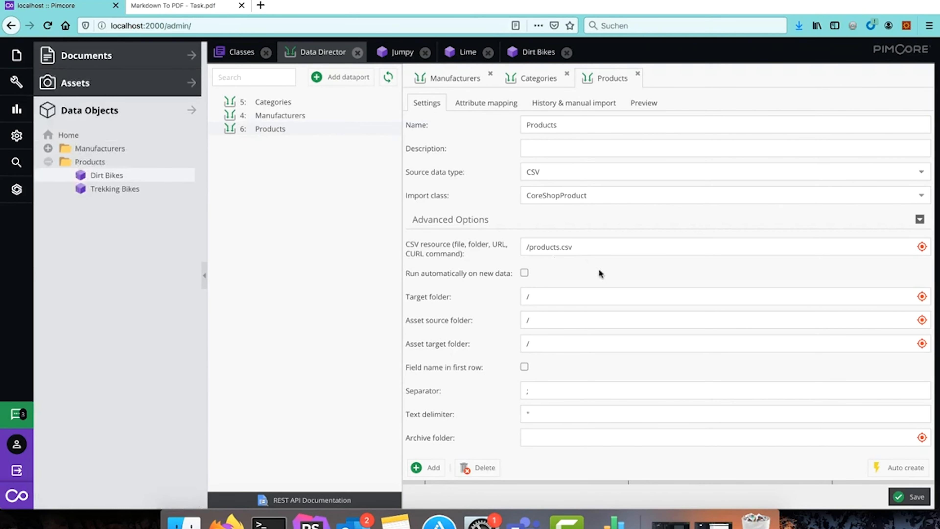
Step: Check in the task document's object tree under which categories the Lime Rental Bike and Dirt Flyer products belong
mouse_move(599, 270)
scroll(460, 318, down, 3)
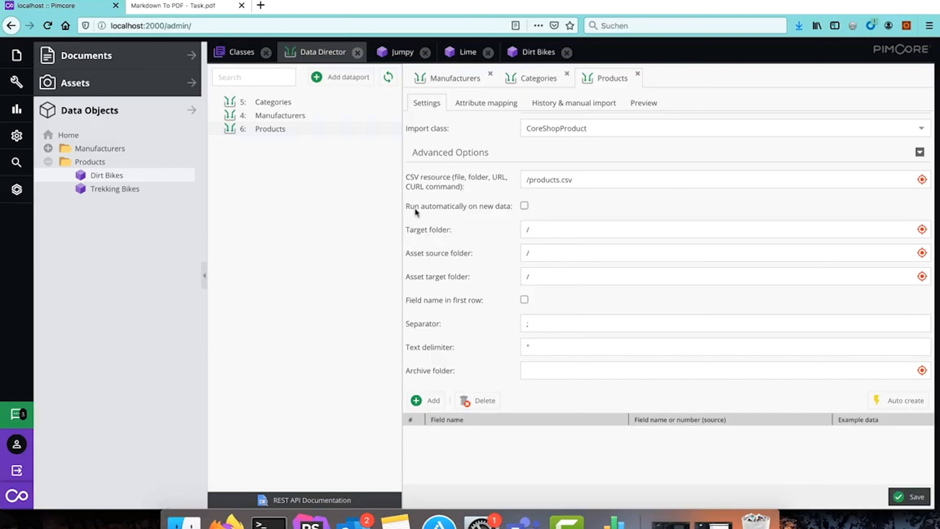
click(182, 5)
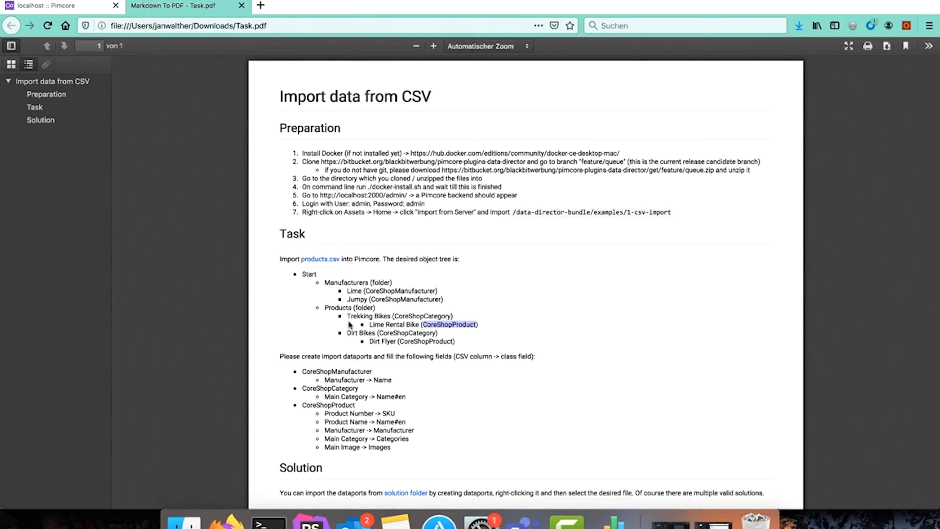
drag(368, 325, 363, 324)
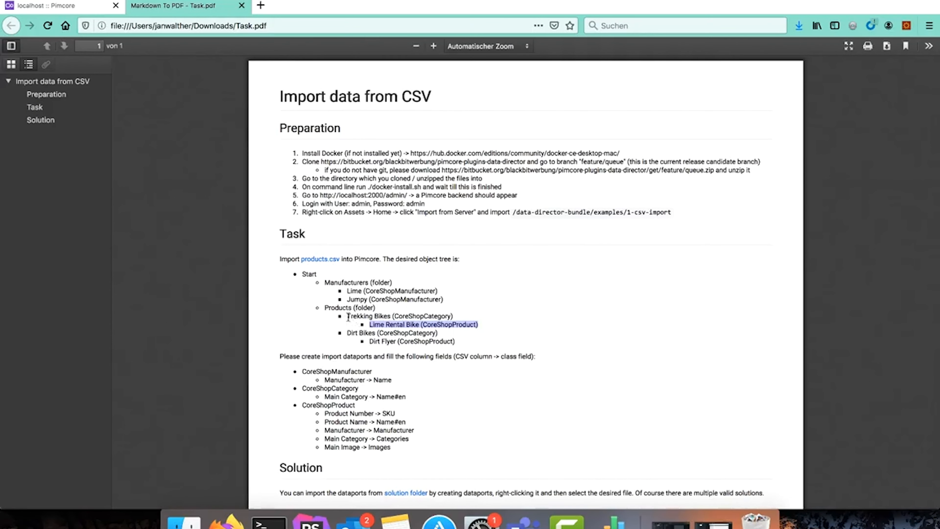
drag(348, 317, 402, 341)
click(373, 341)
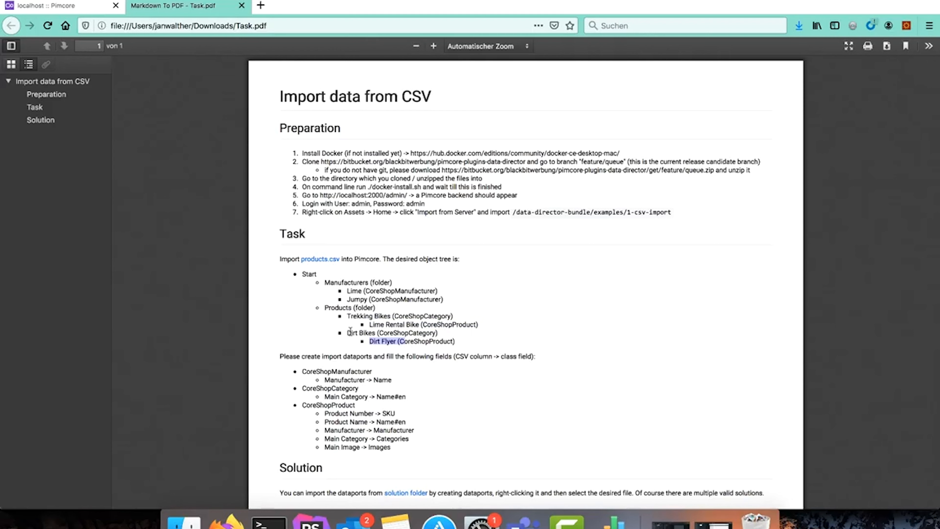
click(62, 12)
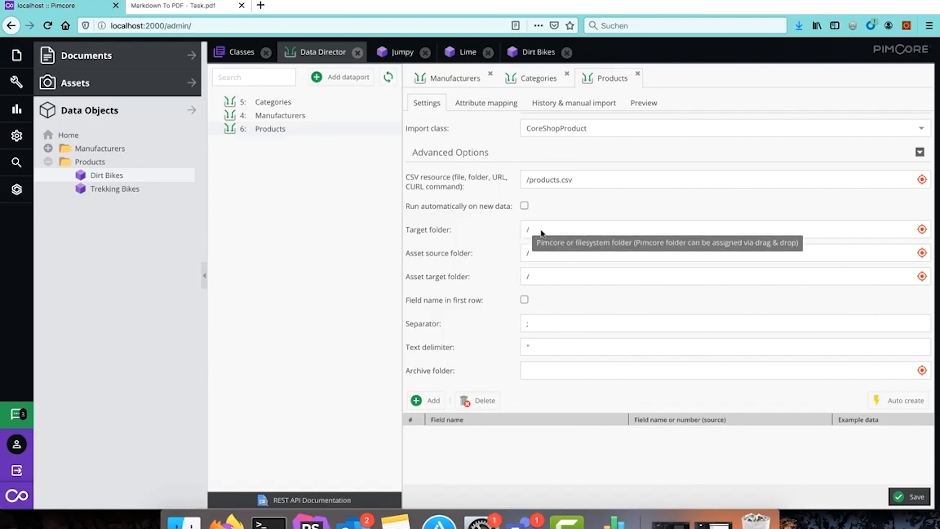
Step: Set the Products dataport's asset source folder to the images asset folder
click(530, 230)
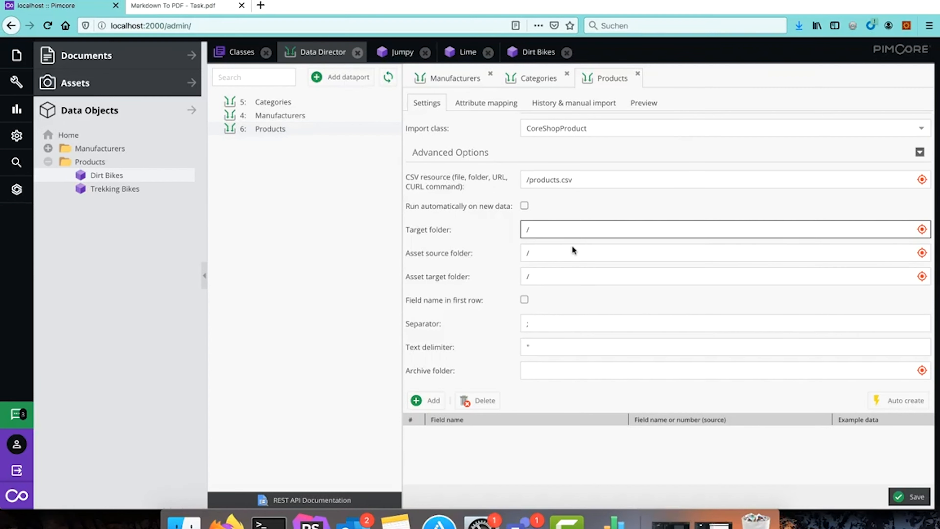
click(73, 80)
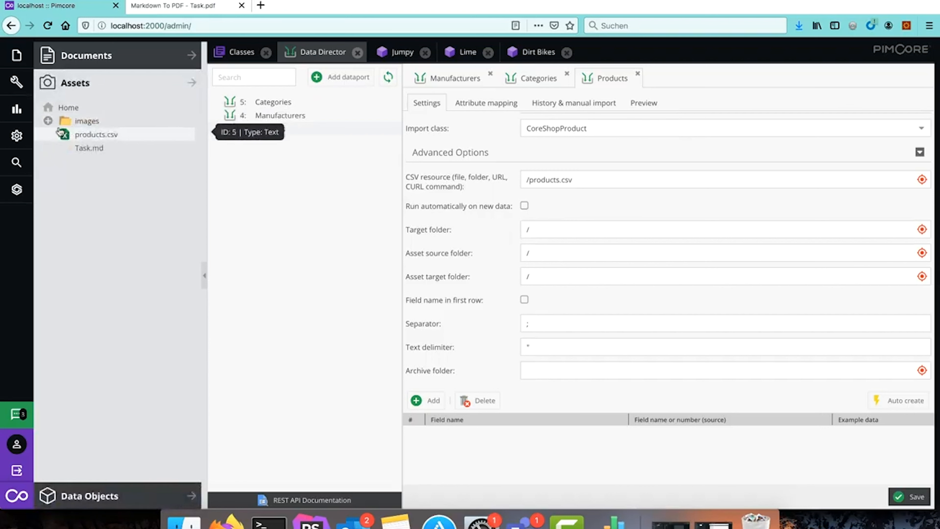
click(47, 121)
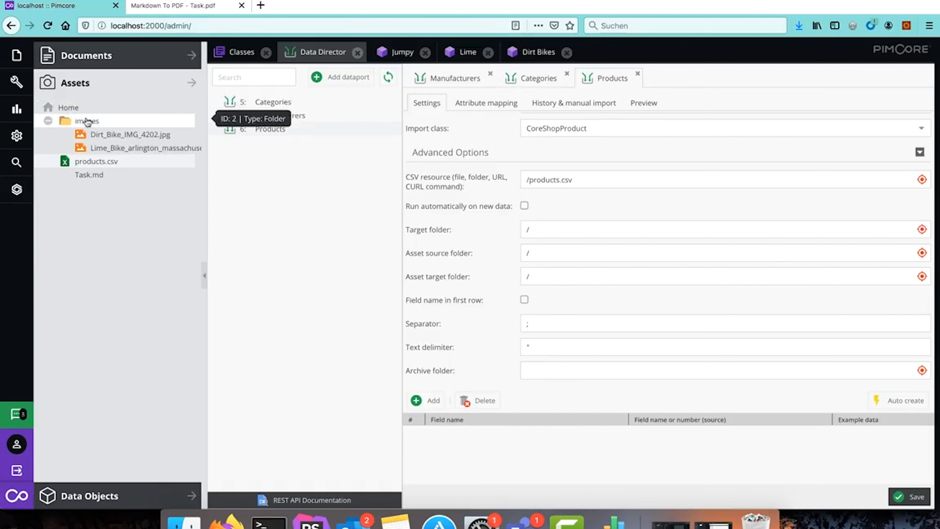
drag(87, 120, 540, 251)
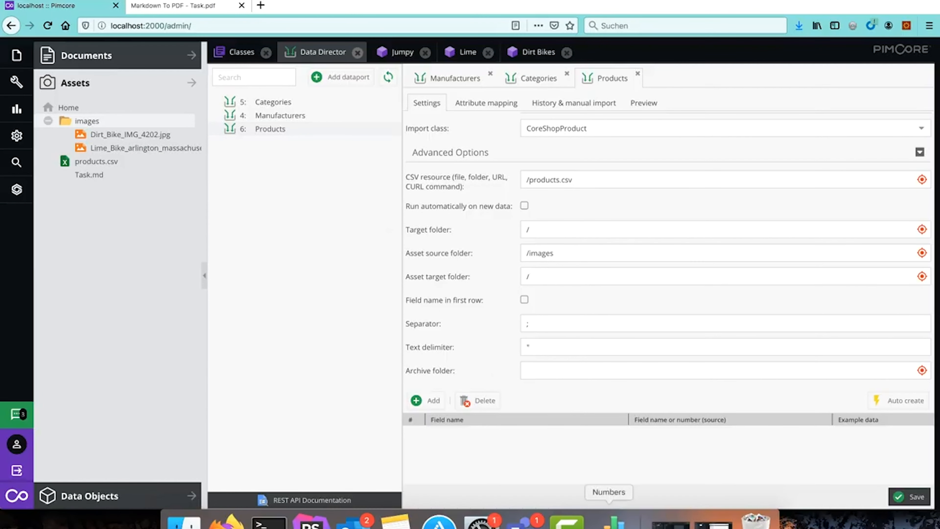
Step: Check the Main Image file names in the products spreadsheet in Numbers, then review the dataport's CSV resource and asset source folder in Pimcore
click(615, 522)
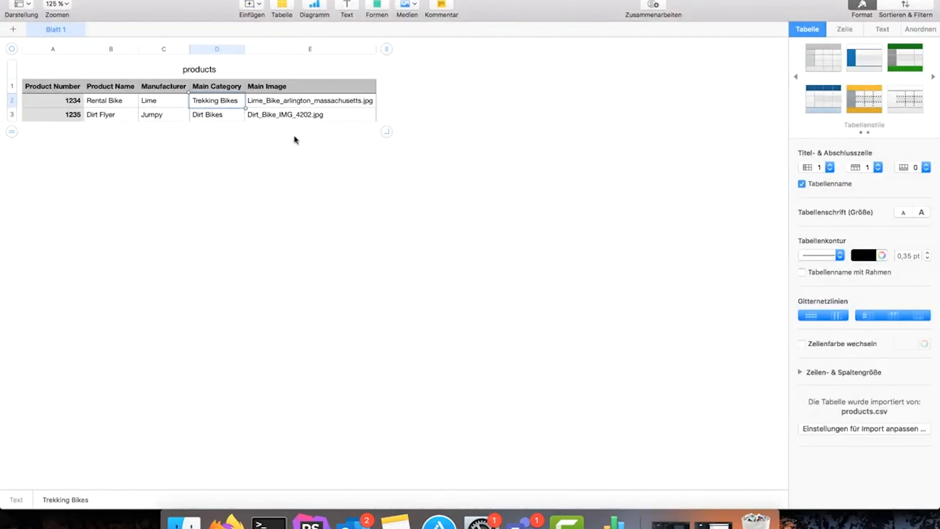
click(269, 102)
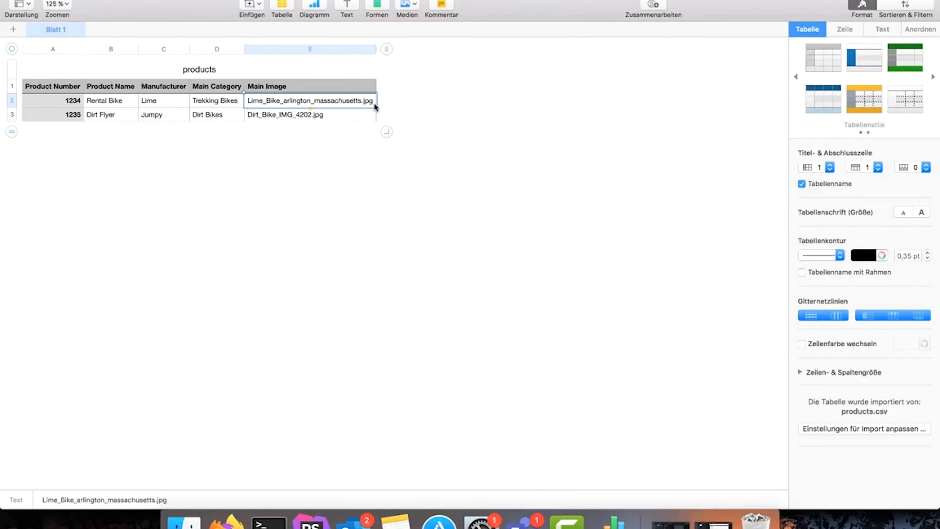
click(227, 520)
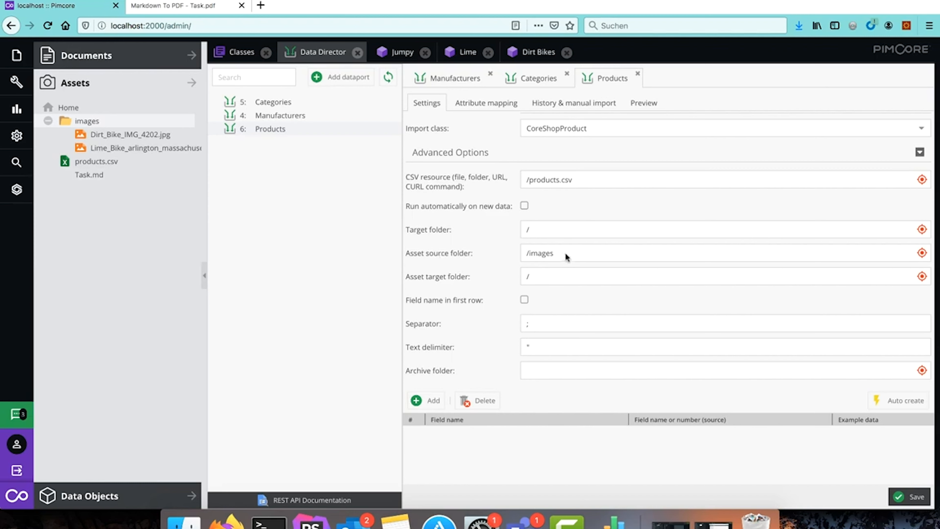
drag(566, 253, 505, 252)
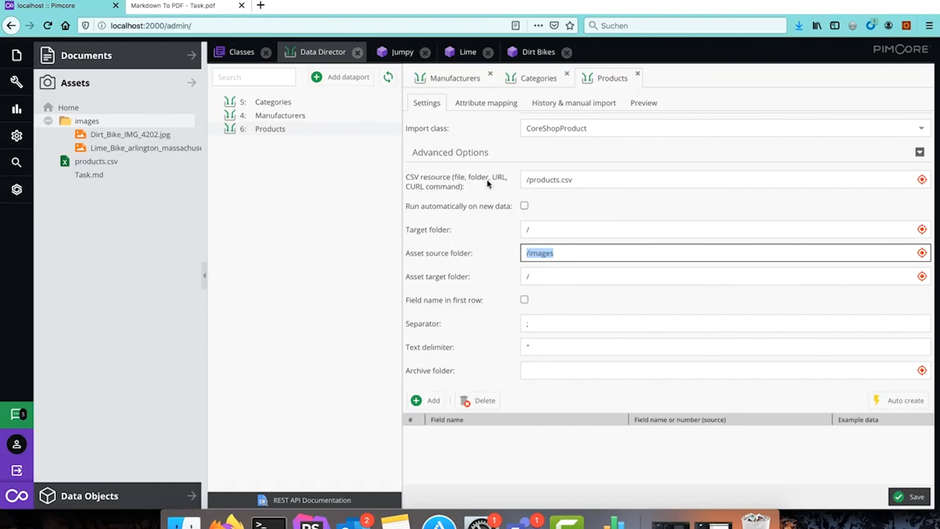
drag(586, 180, 516, 181)
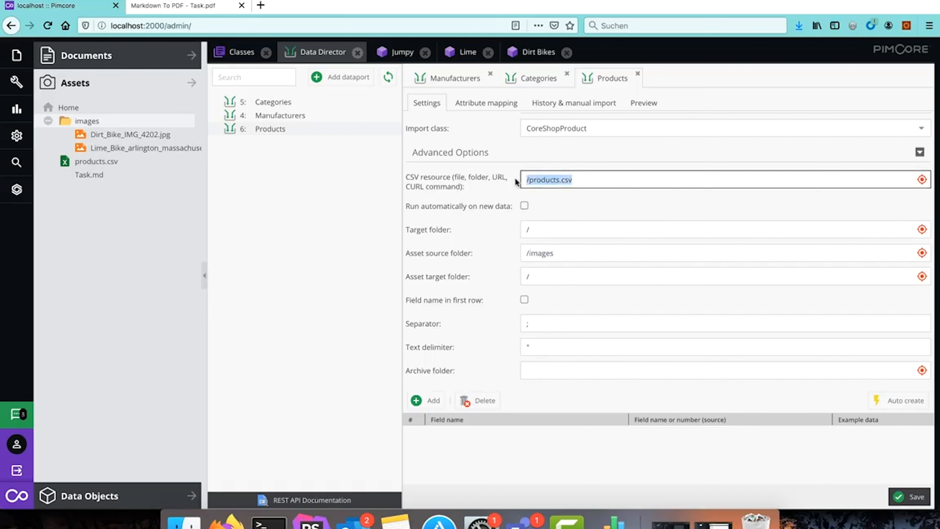
drag(560, 253, 504, 254)
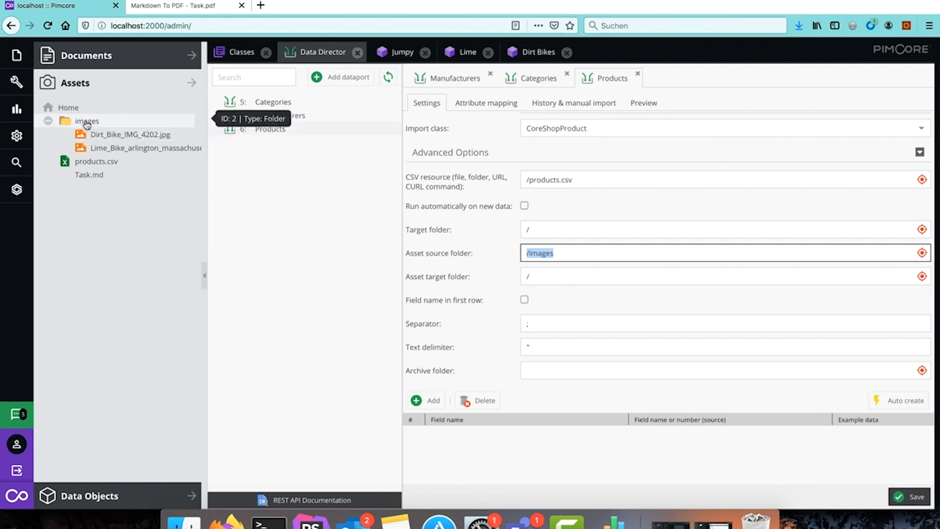
click(567, 256)
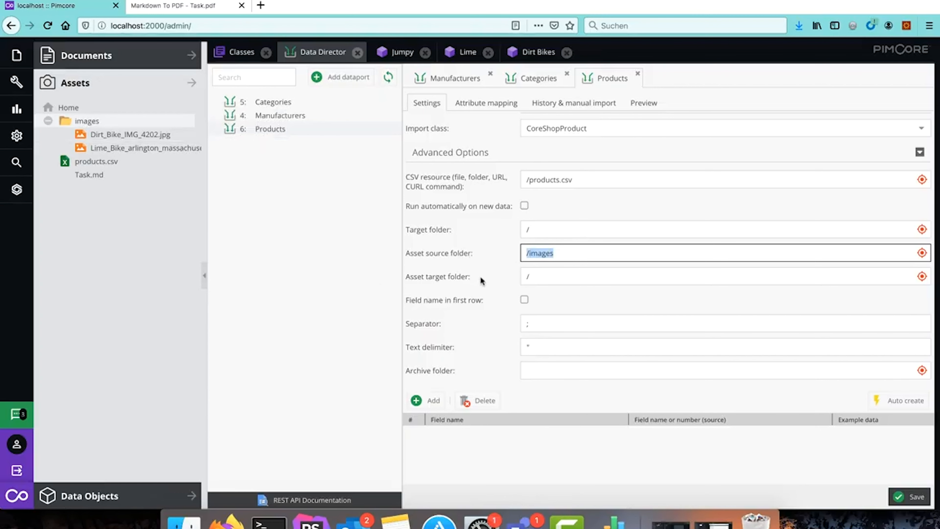
Step: Enable field names in the first row, auto-create the source fields from the CSV and save the Products dataport
click(524, 300)
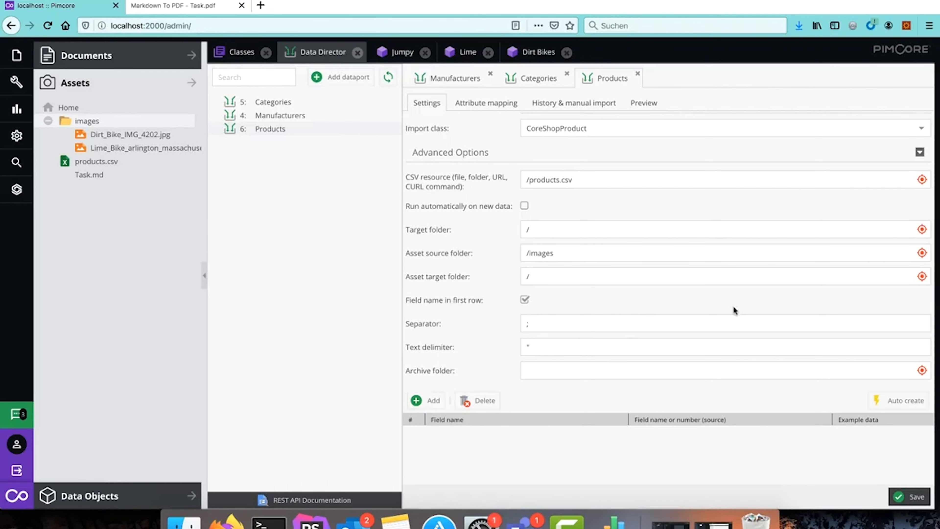
scroll(733, 306, down, 2)
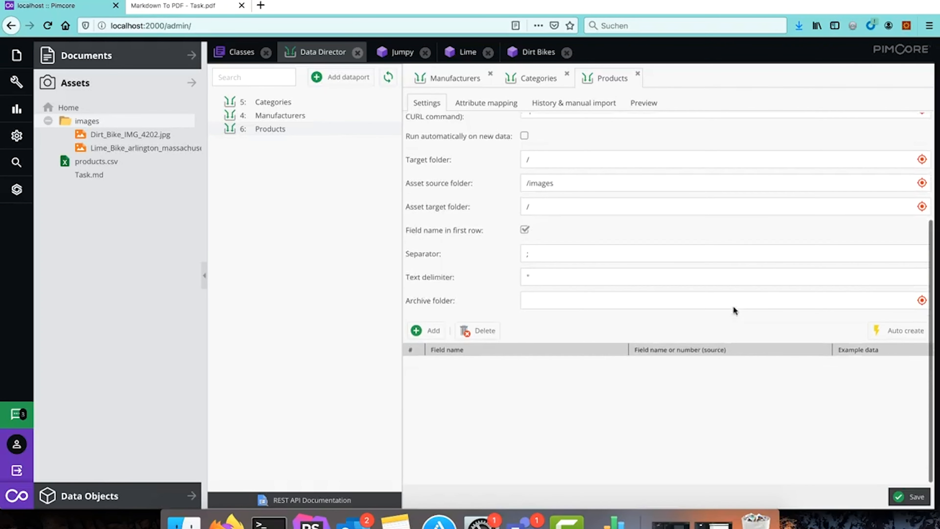
click(898, 332)
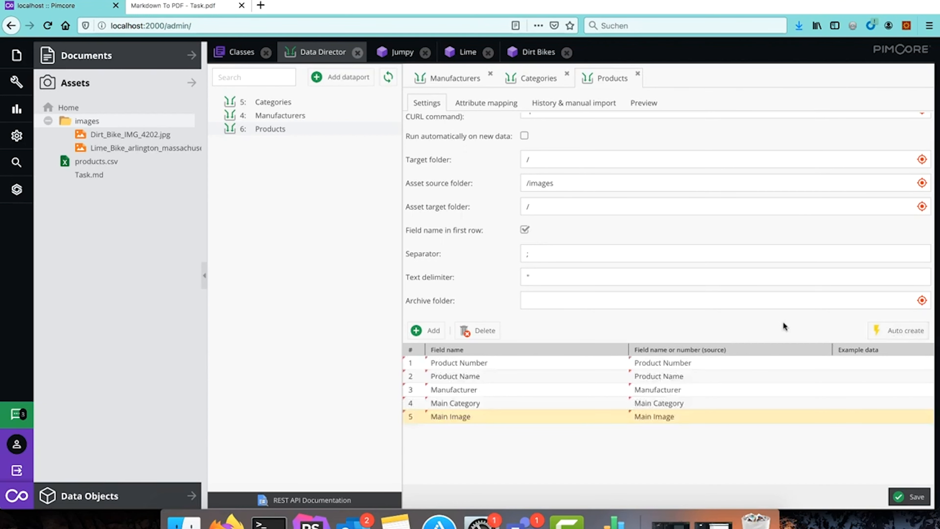
click(909, 496)
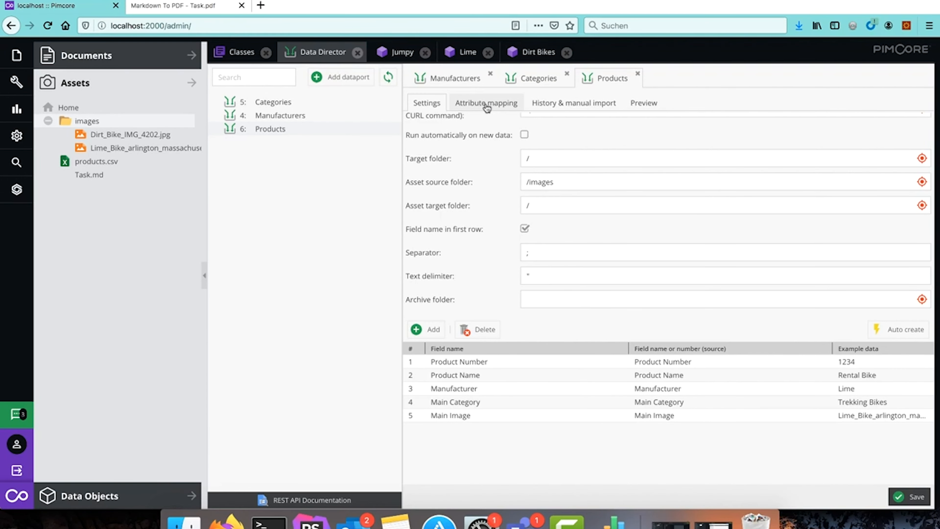
Step: Run the Products dataport's rawdata import with the default file and review the imported rows in the preview
click(642, 104)
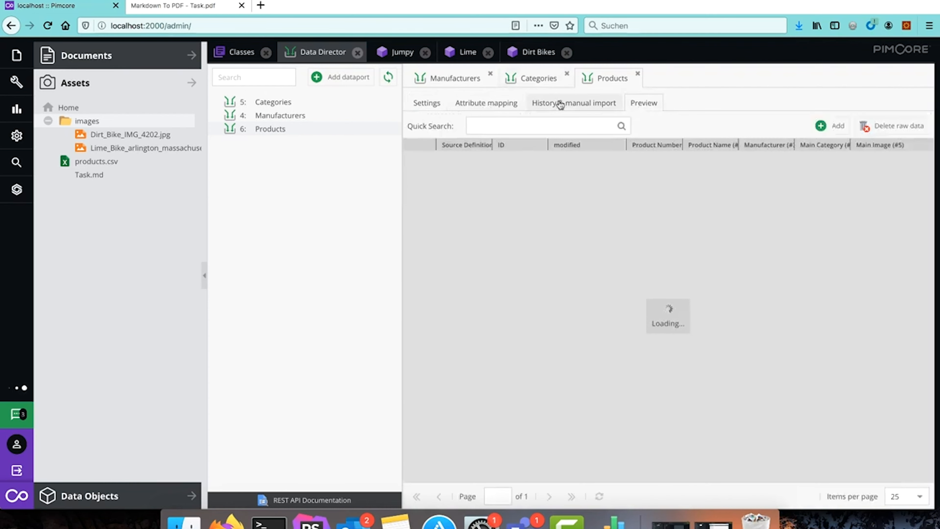
click(561, 104)
click(444, 135)
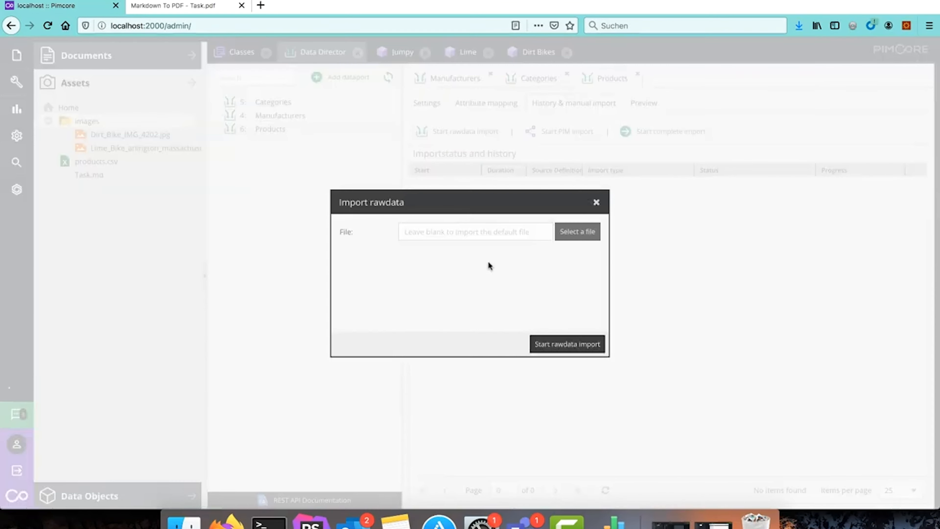
click(559, 352)
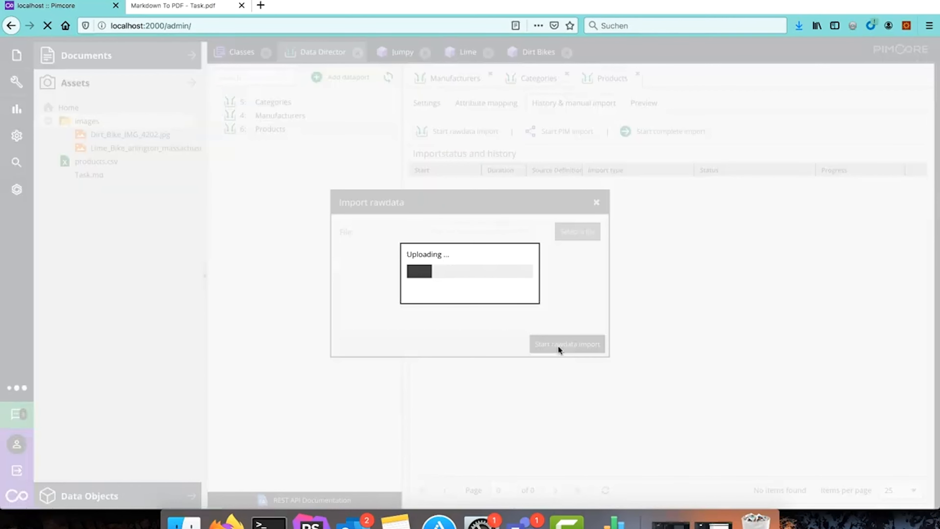
click(470, 295)
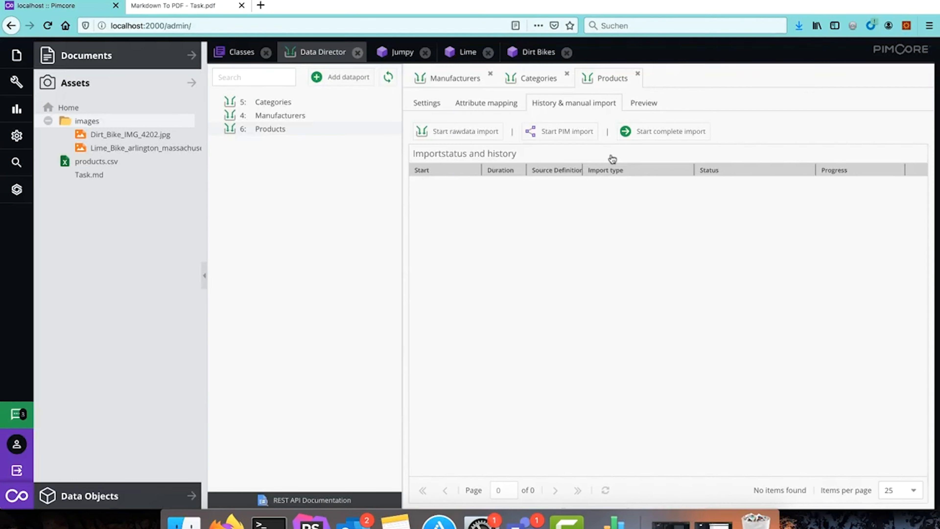
click(645, 104)
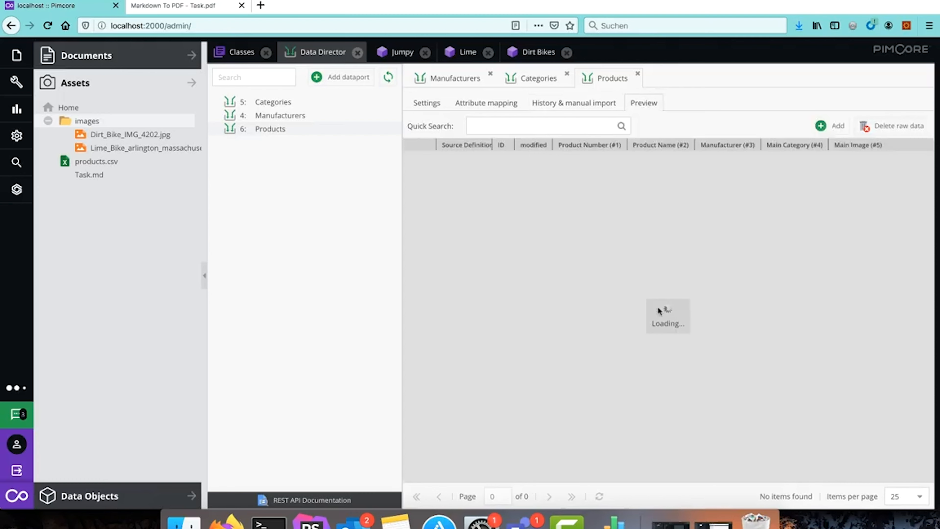
scroll(637, 234, right, 4)
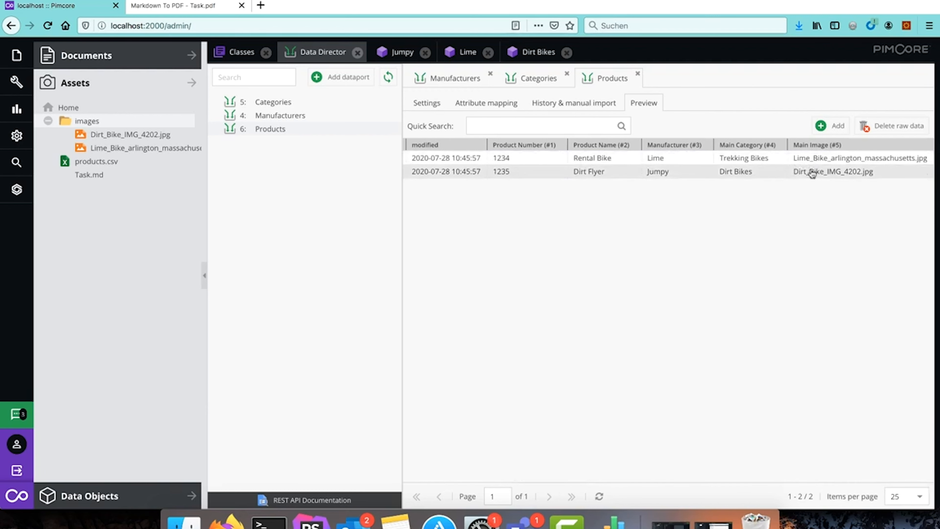
scroll(609, 181, left, 4)
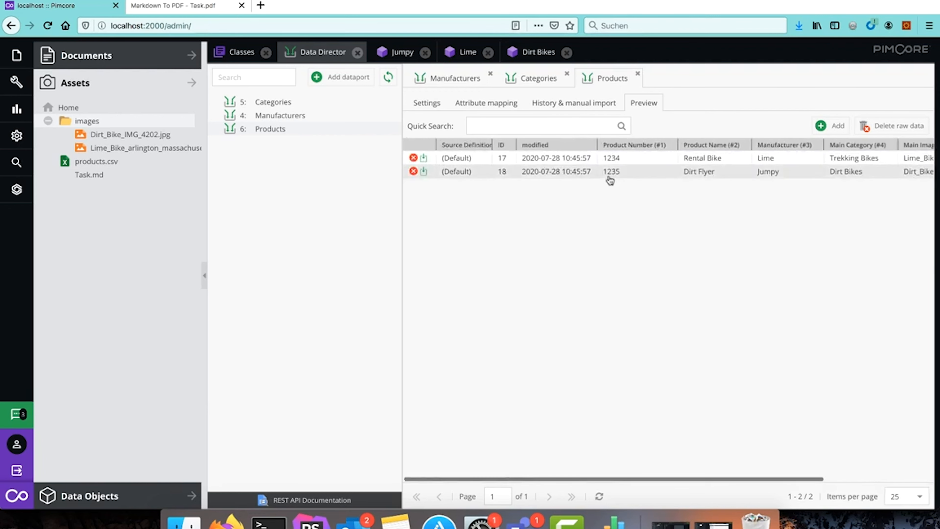
Step: Examine the attributes in the Products attribute mapping and the field structure of the CoreShopProduct class definition
click(482, 110)
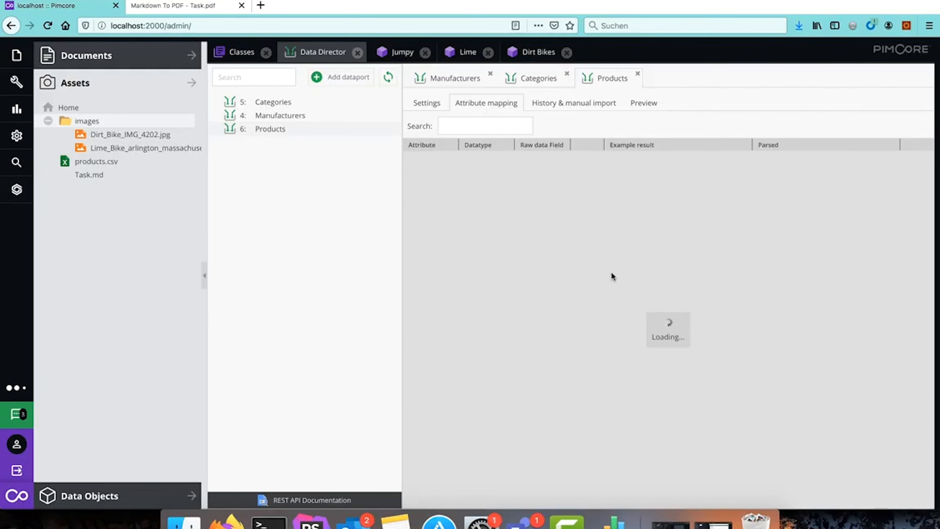
scroll(502, 225, down, 4)
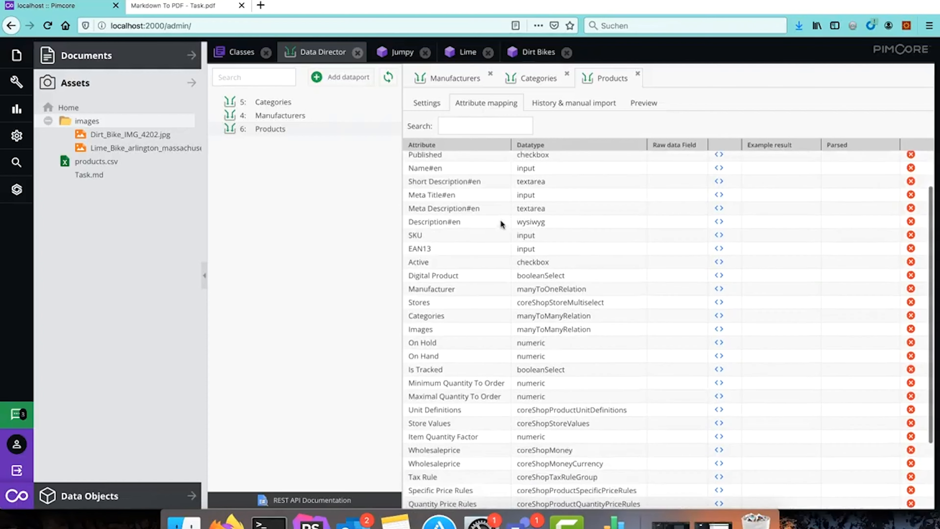
scroll(502, 226, up, 4)
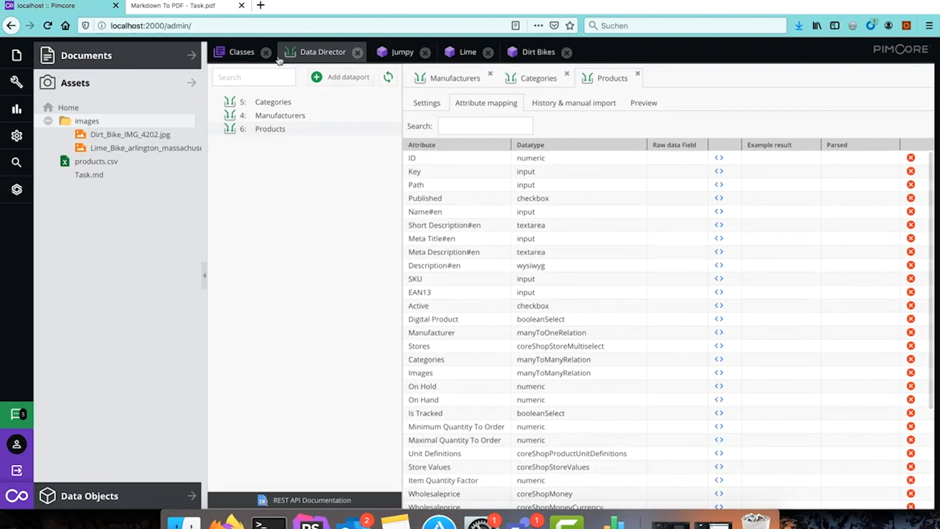
click(239, 52)
click(699, 77)
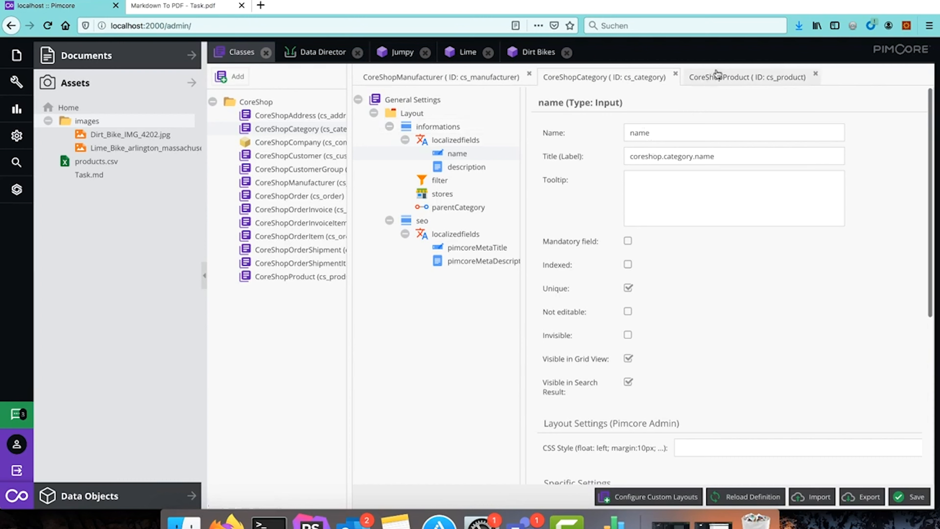
scroll(470, 408, down, 6)
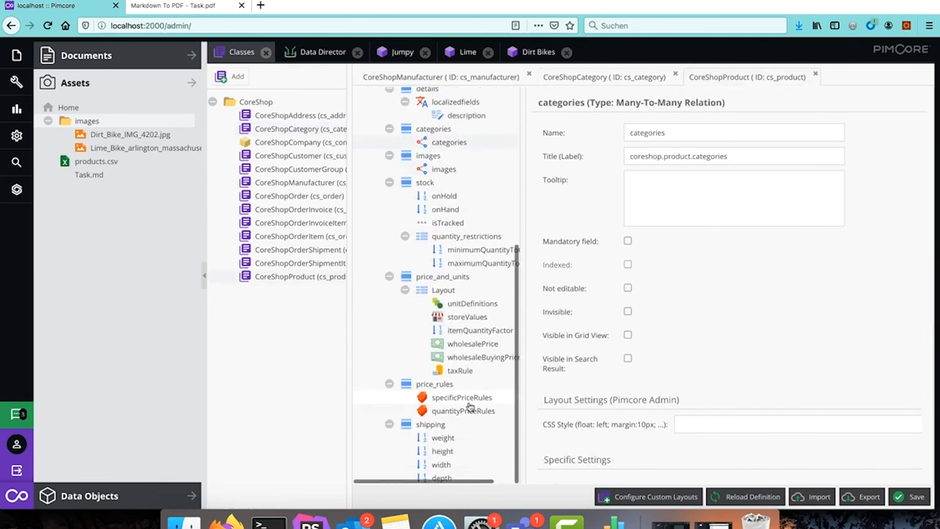
scroll(470, 407, up, 6)
Step: Check in the task document which class field Product Number fills, and view the sku field in the CoreShopProduct class
key(ctrl+Tab)
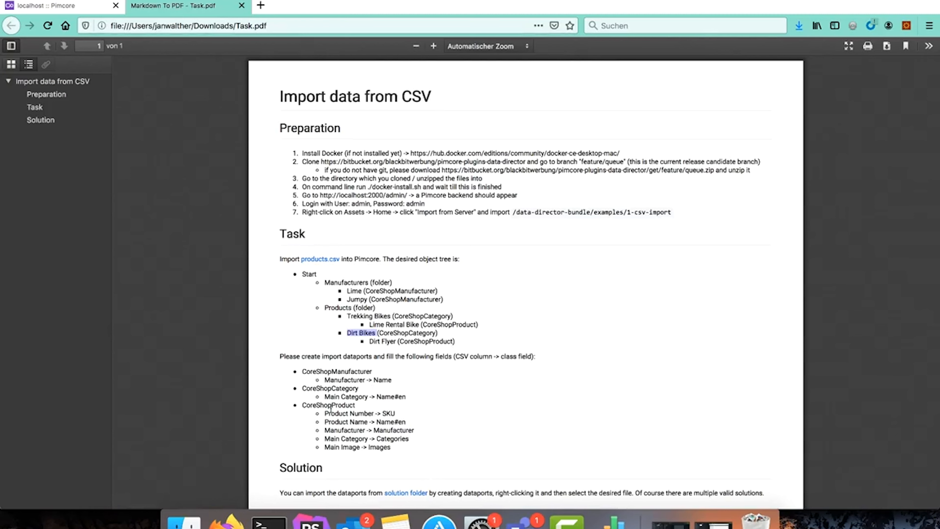
drag(326, 413, 374, 411)
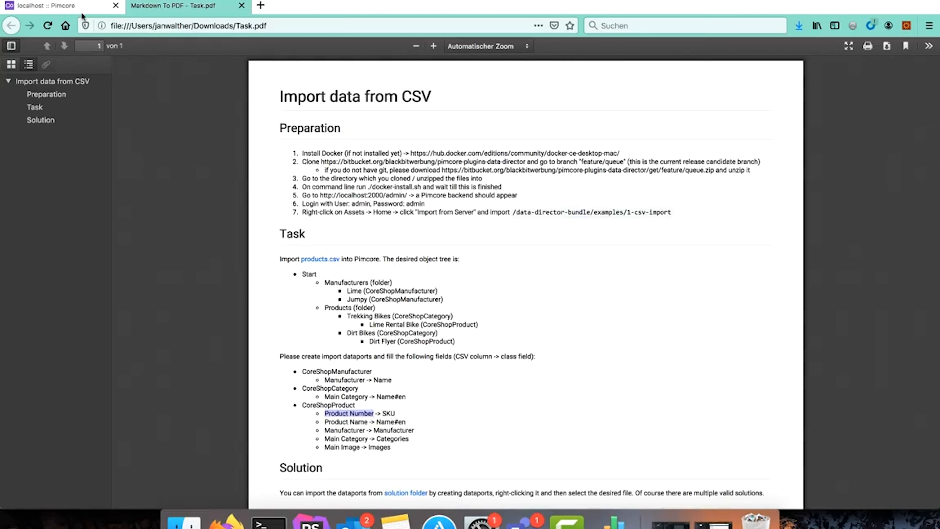
click(73, 5)
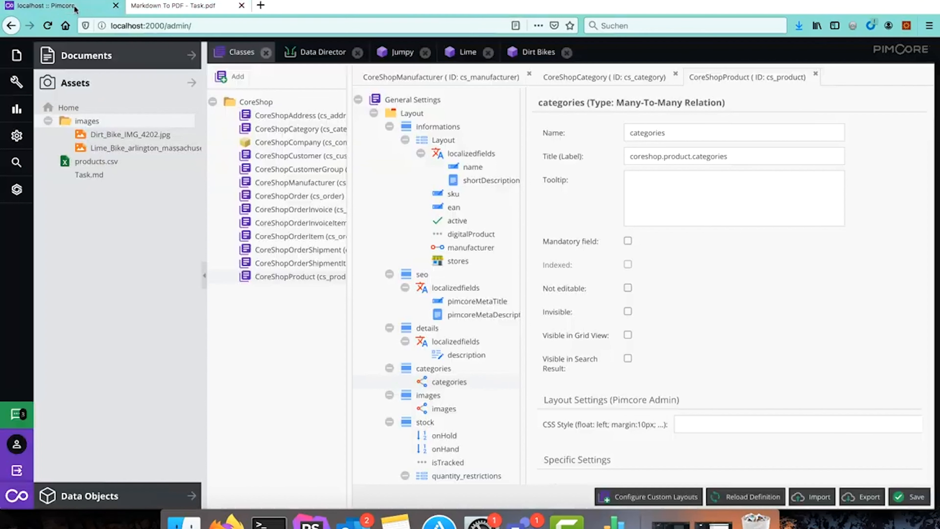
click(455, 194)
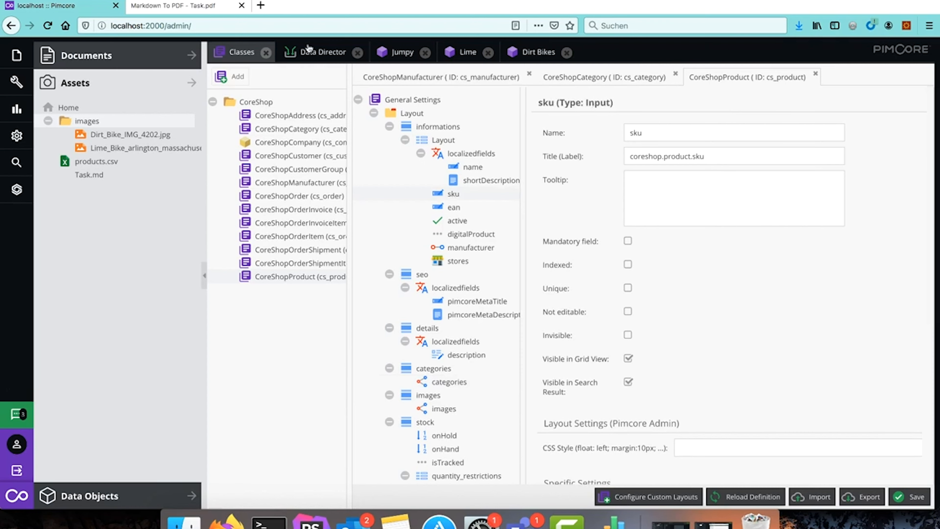
Step: Find the SKU attribute in the Products dataport's attribute mapping and assign the Product Number raw data field to it
click(311, 52)
click(437, 281)
click(477, 127)
text(sku)
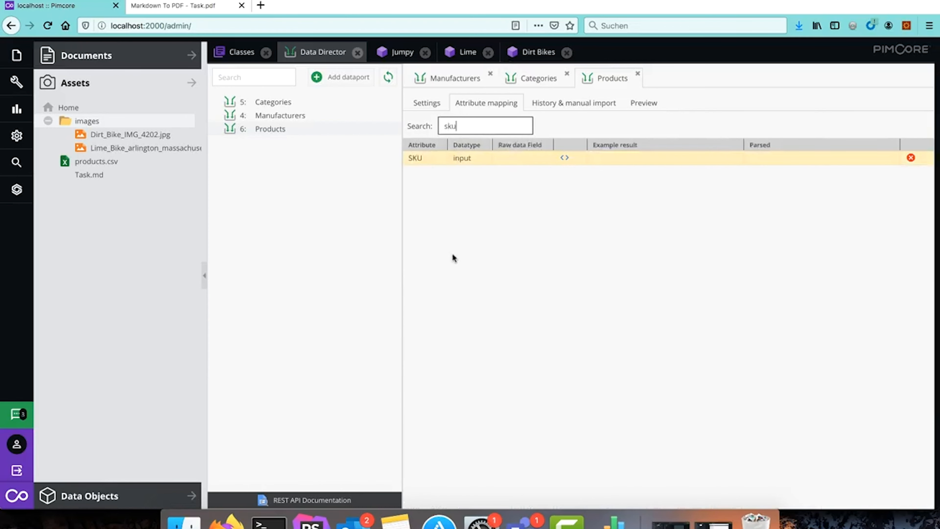
key(BackSpace)
key(BackSpace)
key(BackSpace)
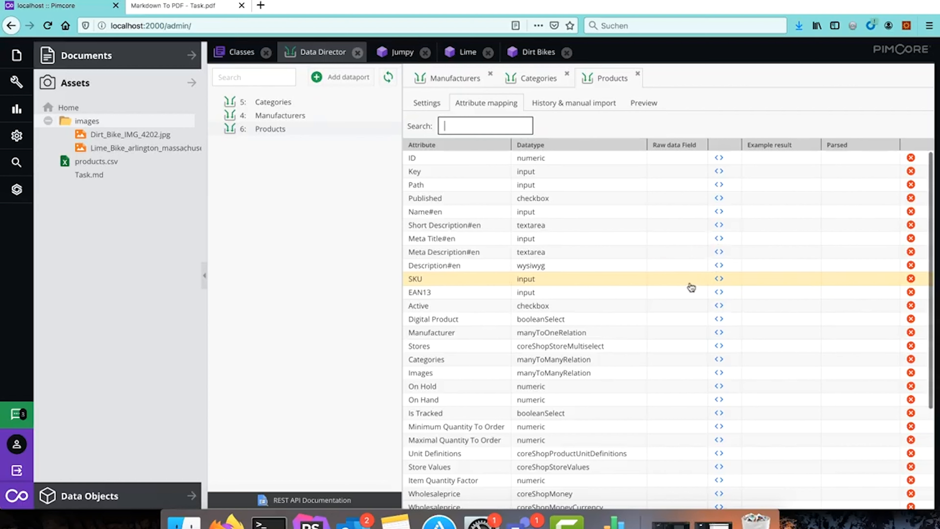
click(700, 283)
click(700, 281)
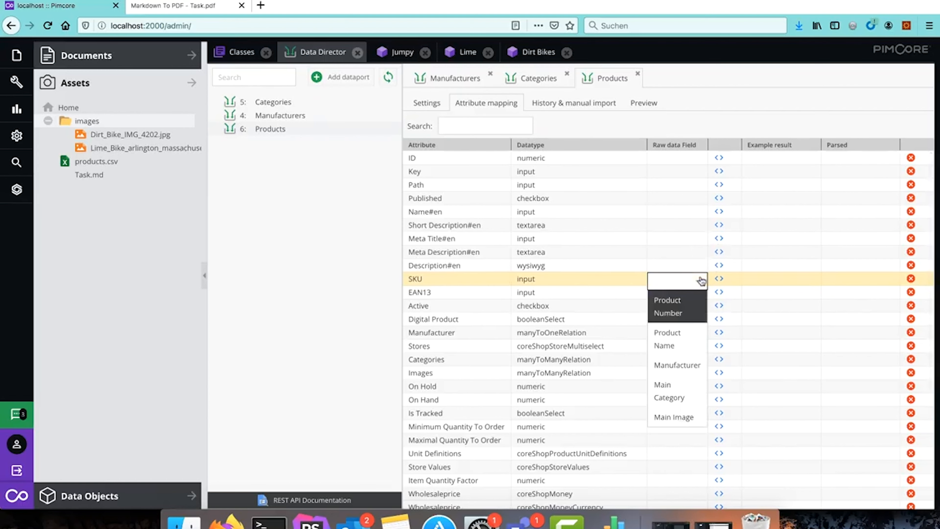
click(672, 306)
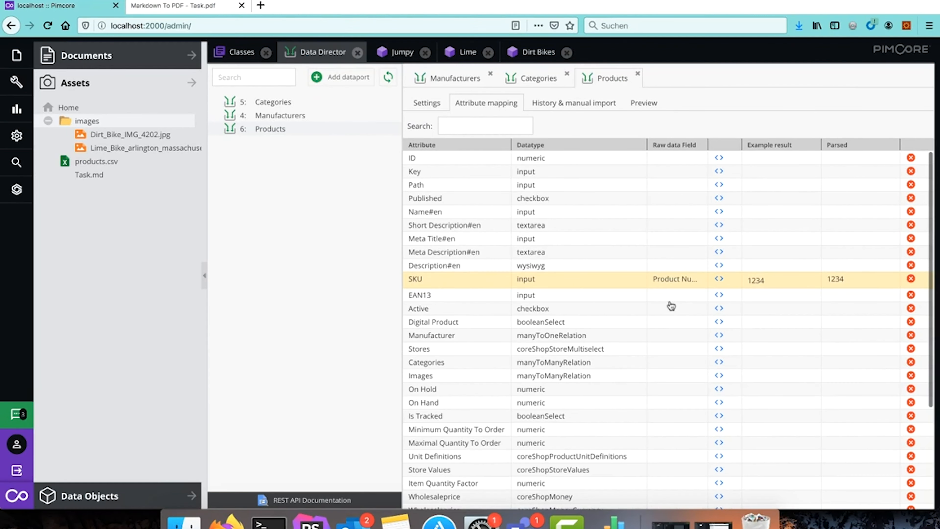
Step: Check the Product Name mapping in the task document and assign the Product Name raw data field to the Name#en attribute
click(149, 7)
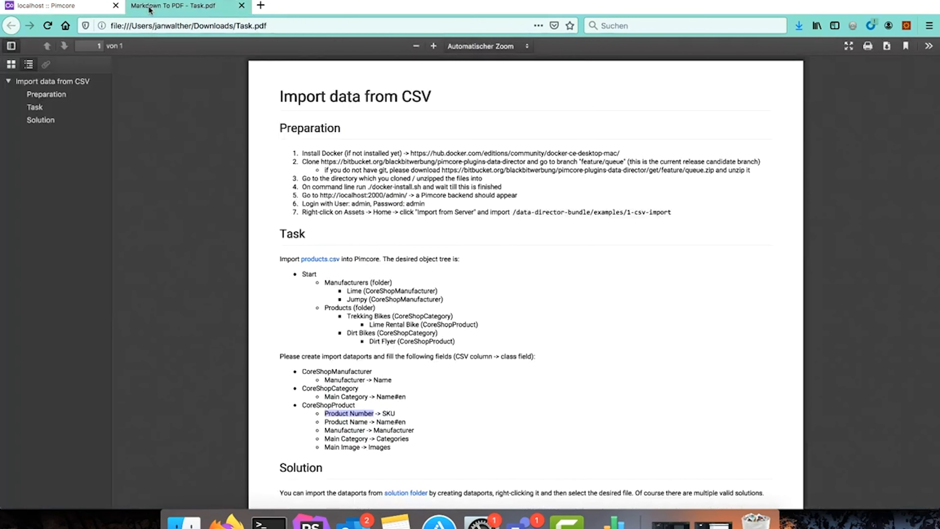
drag(326, 421, 369, 422)
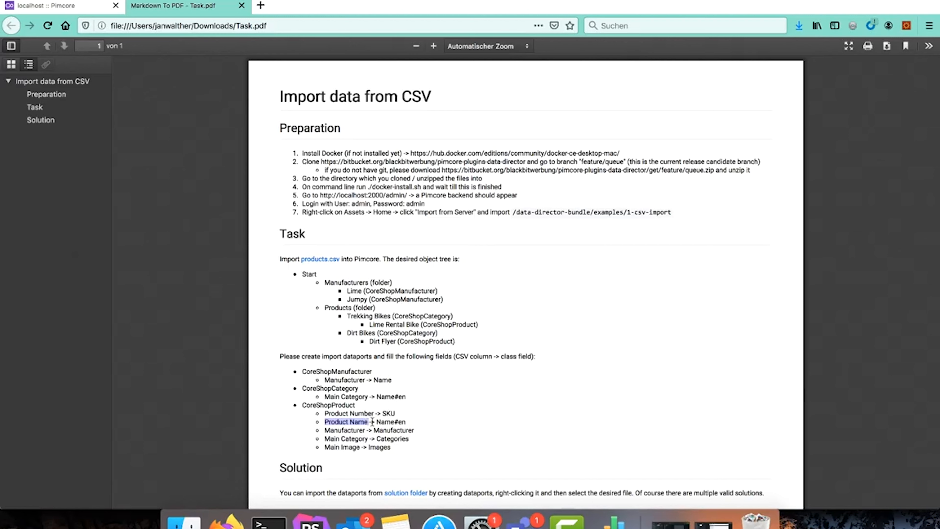
drag(377, 423, 411, 426)
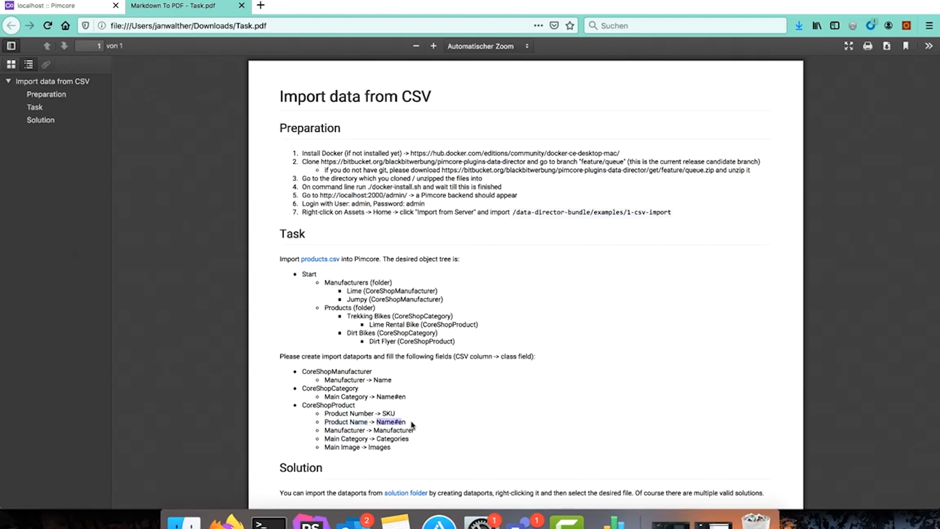
click(65, 6)
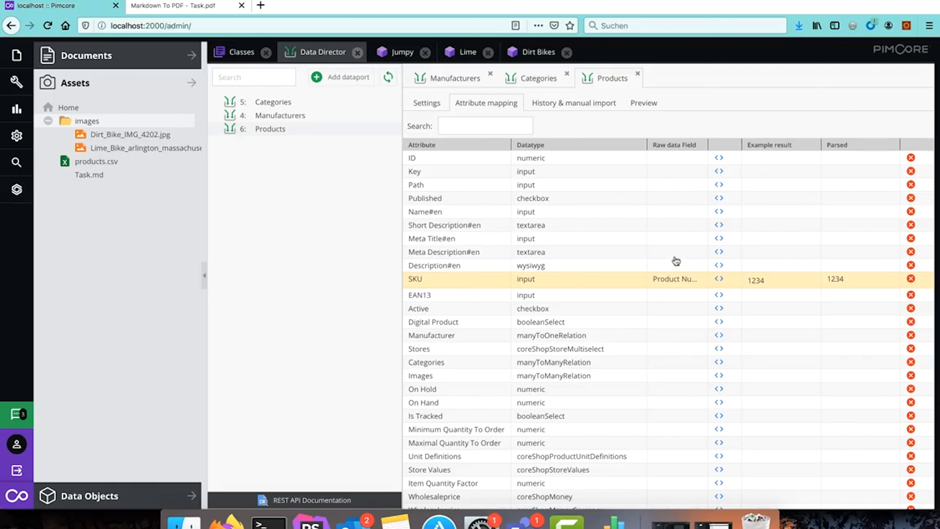
click(672, 214)
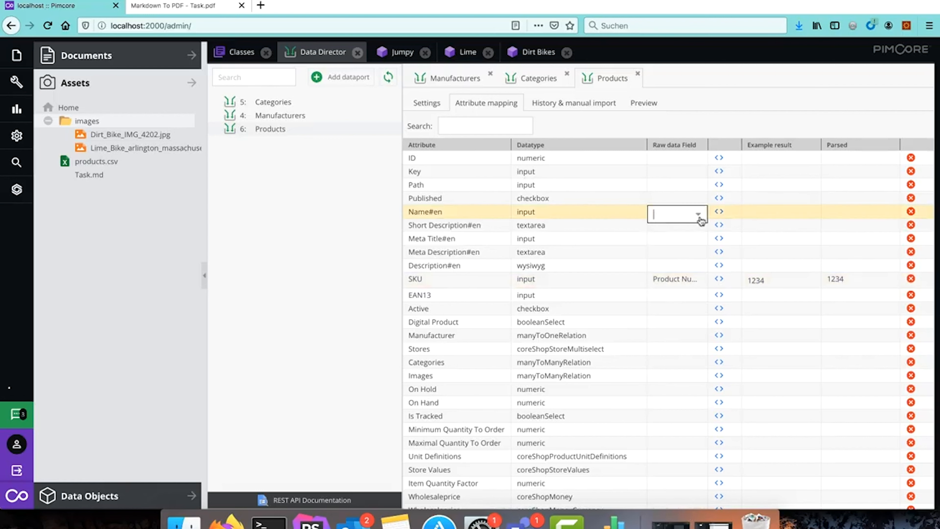
click(698, 215)
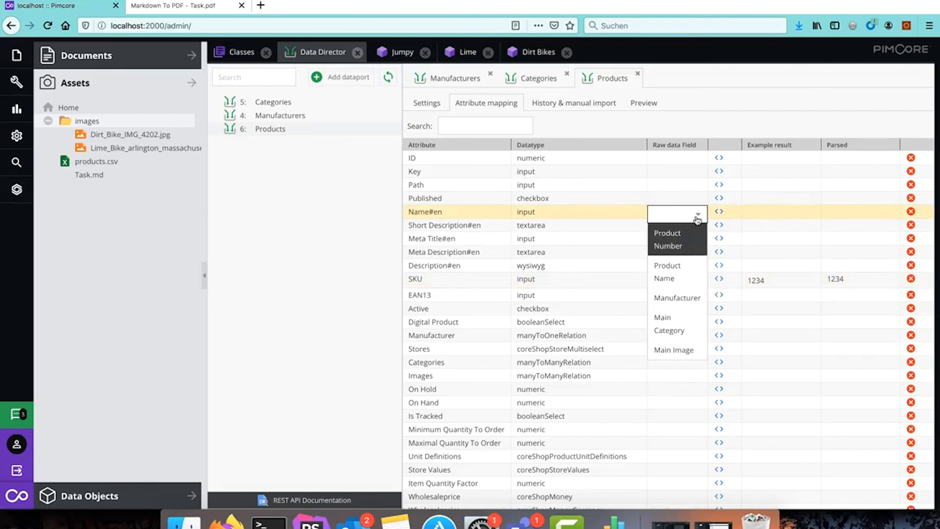
click(682, 273)
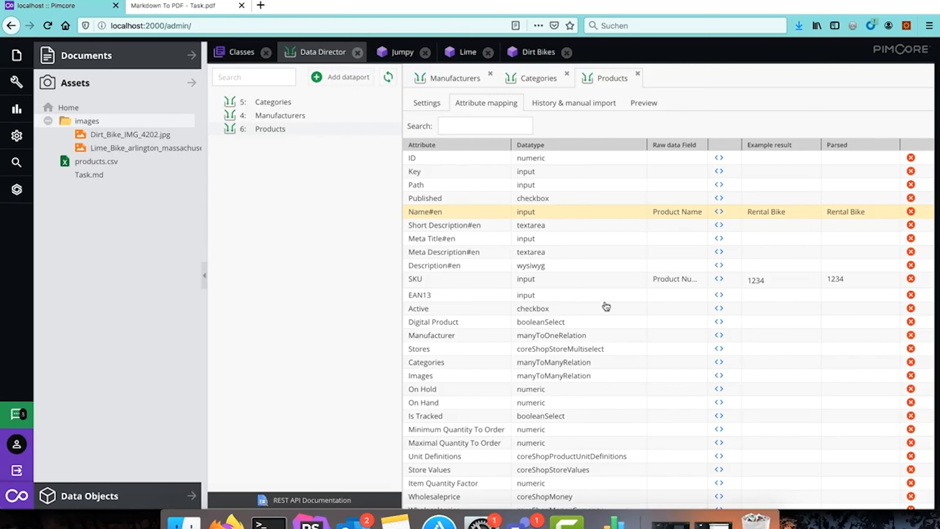
Step: Check the task document and the objects in the Manufacturers folder, and assign the Manufacturer raw data field to the Manufacturer attribute
click(173, 6)
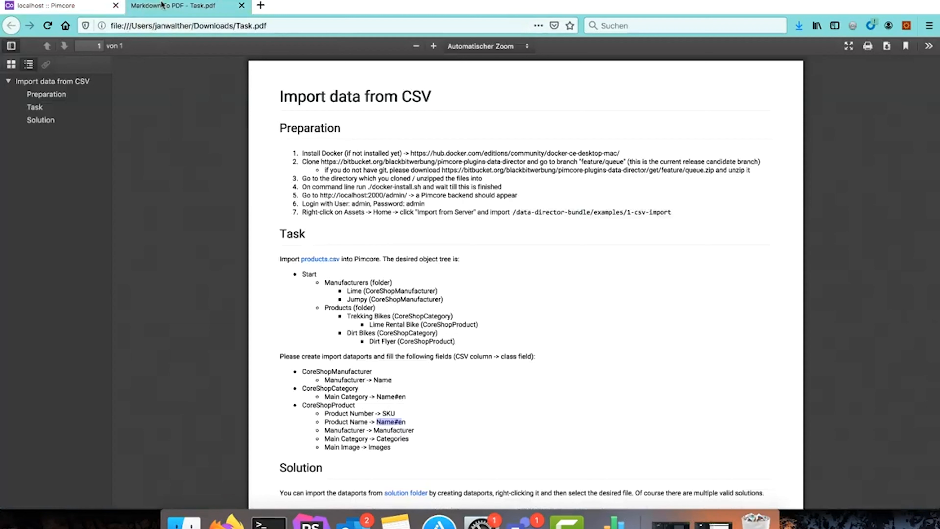
double_click(330, 431)
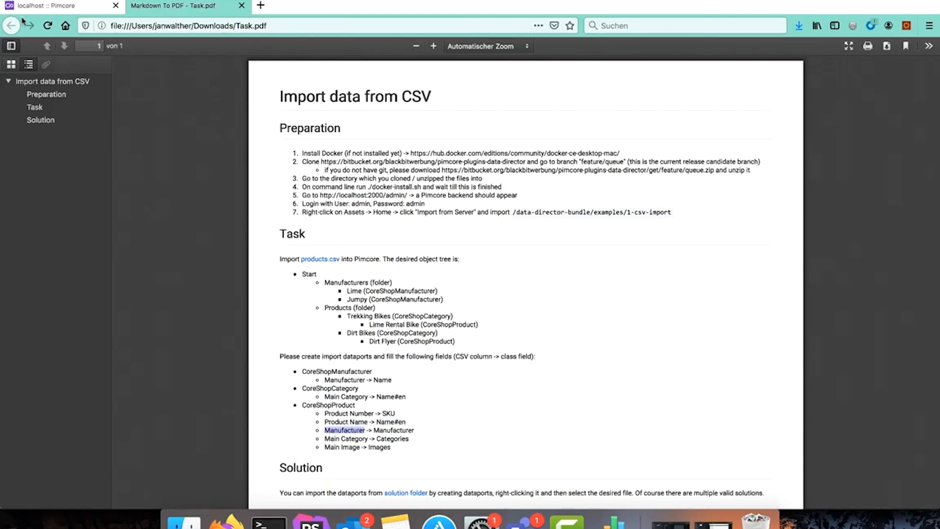
click(48, 6)
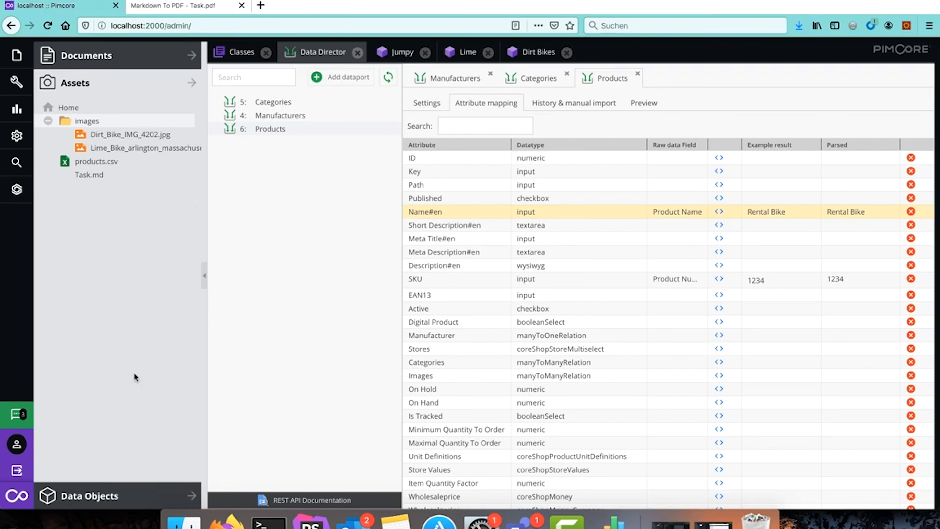
click(106, 486)
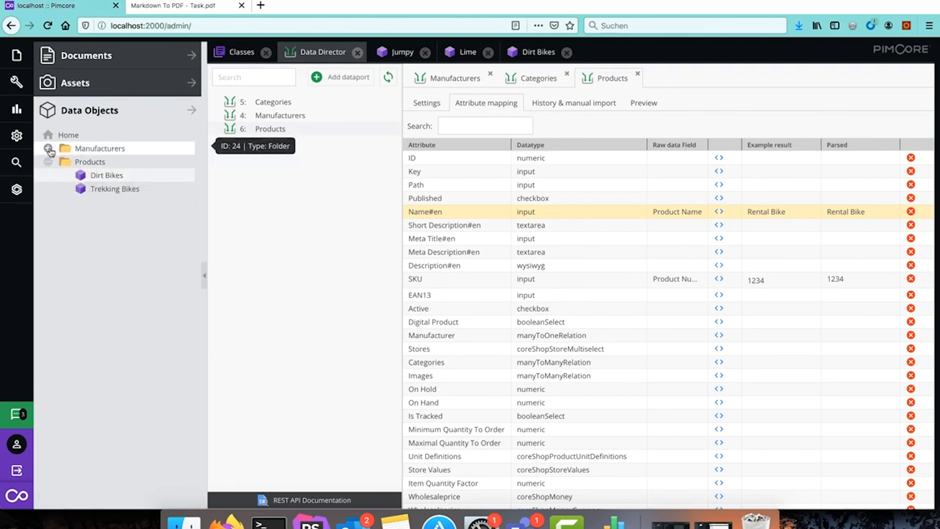
click(63, 152)
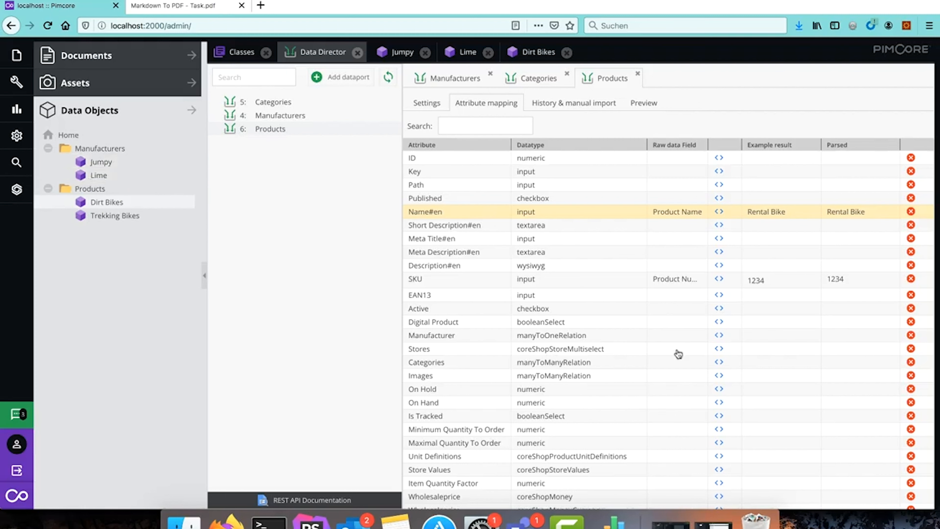
click(700, 339)
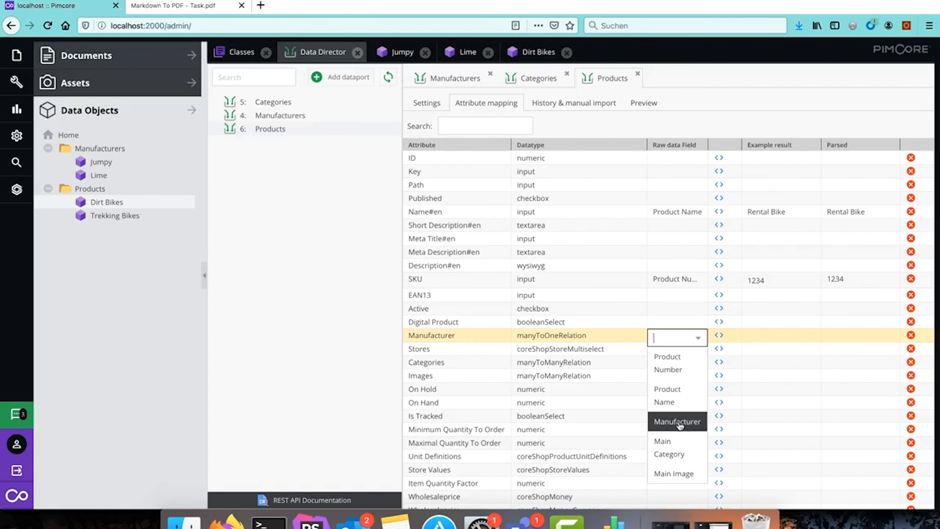
click(680, 426)
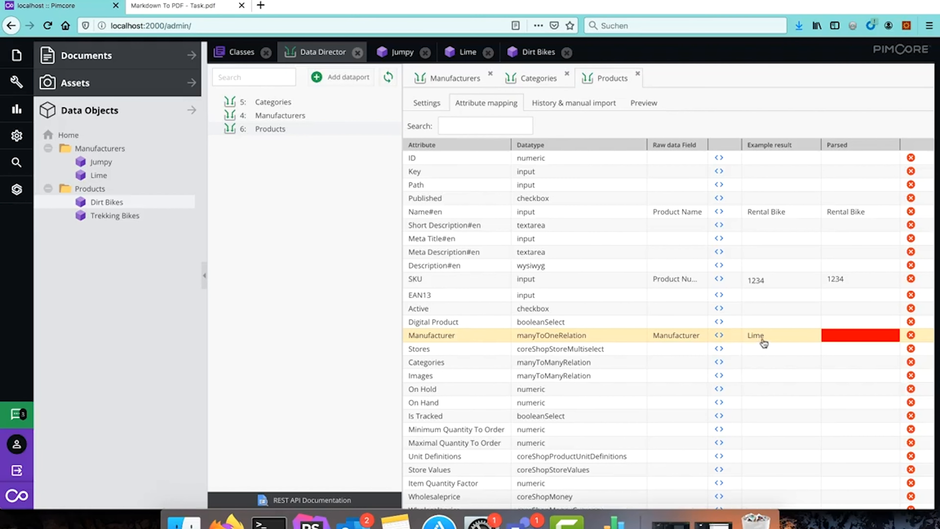
Step: Apply the template "Assign CoreShopManufacturer object by name" in the Manufacturer attribute's settings and save them
click(719, 335)
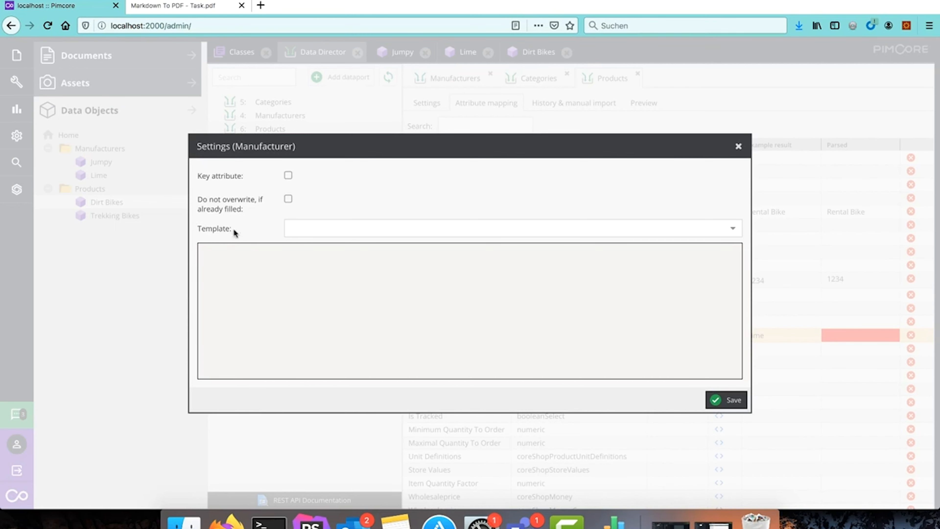
click(733, 230)
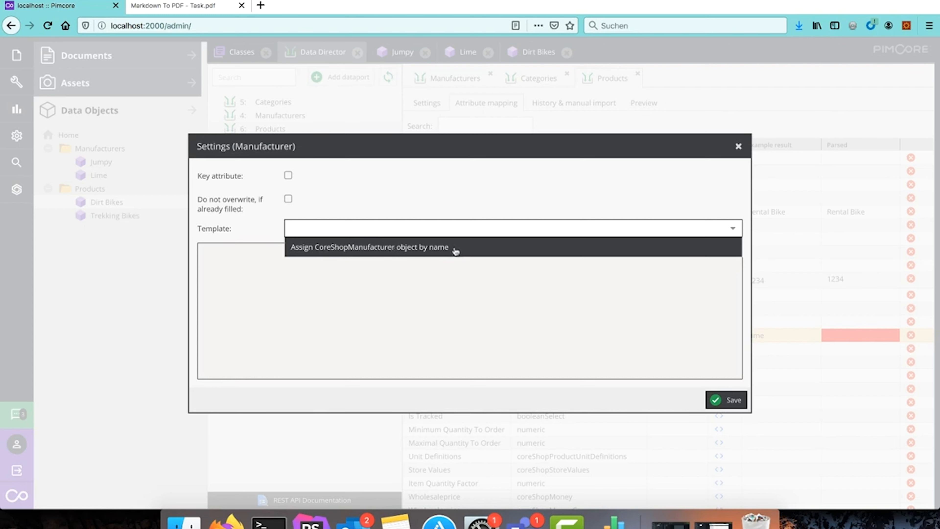
click(441, 251)
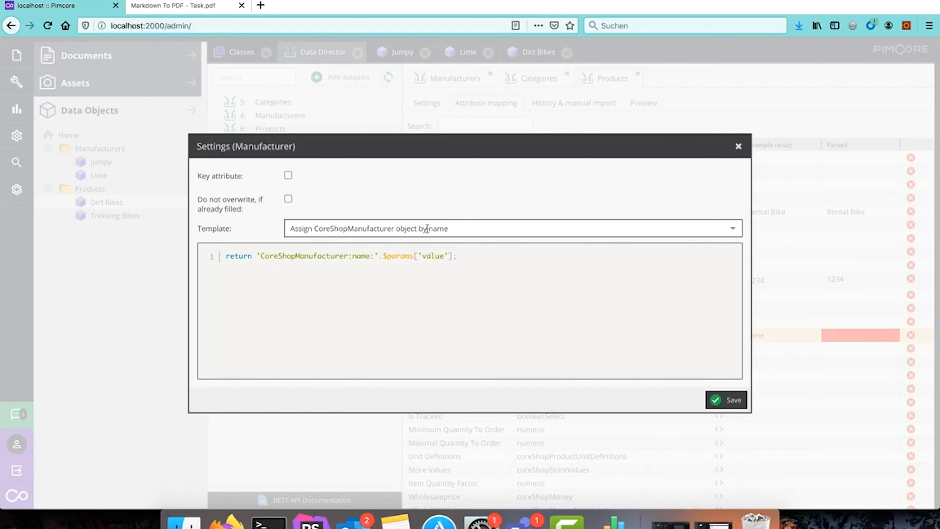
drag(428, 229, 468, 227)
click(473, 315)
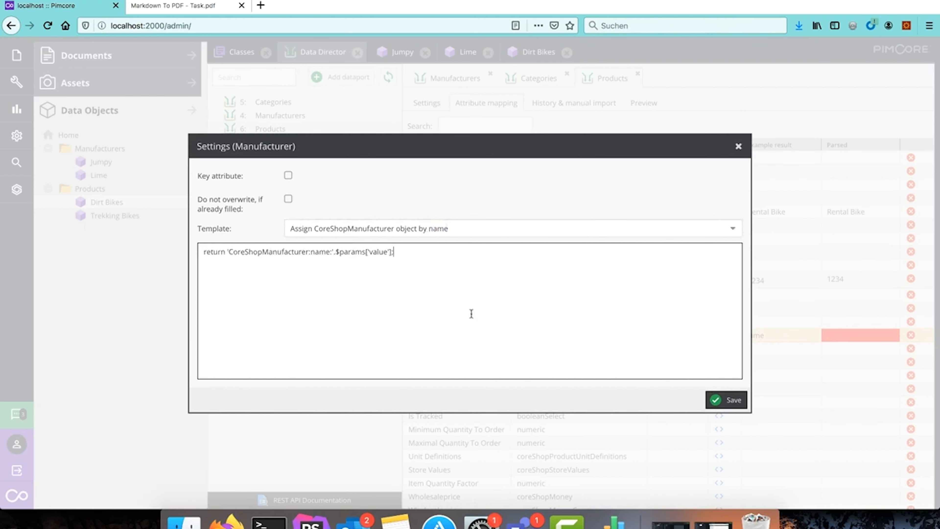
click(458, 230)
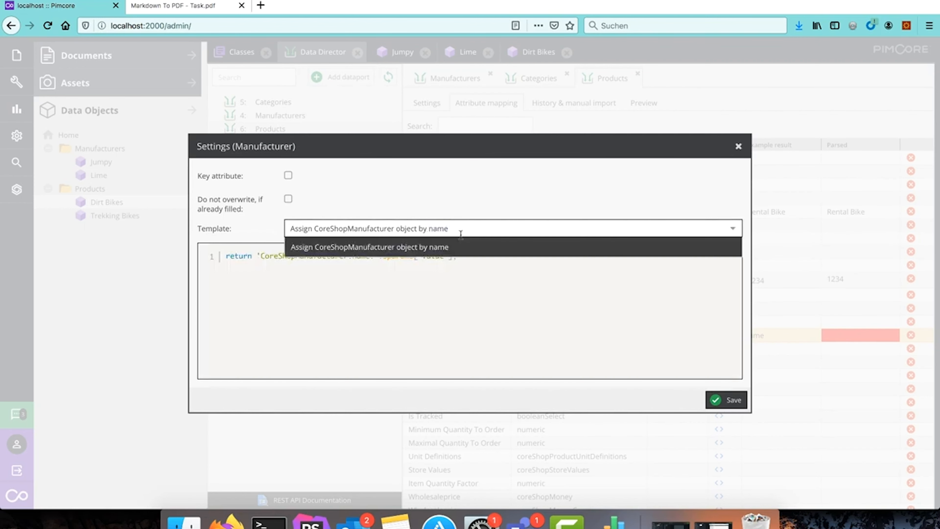
click(410, 249)
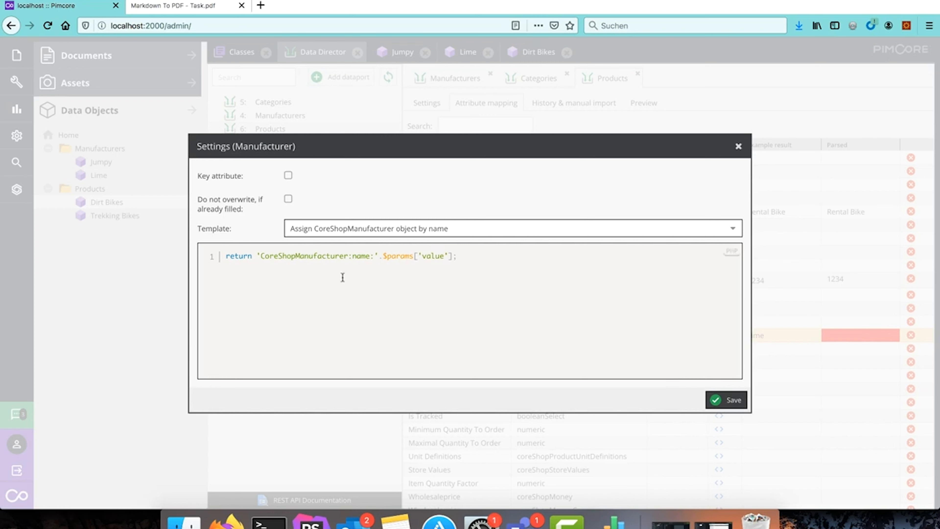
click(366, 230)
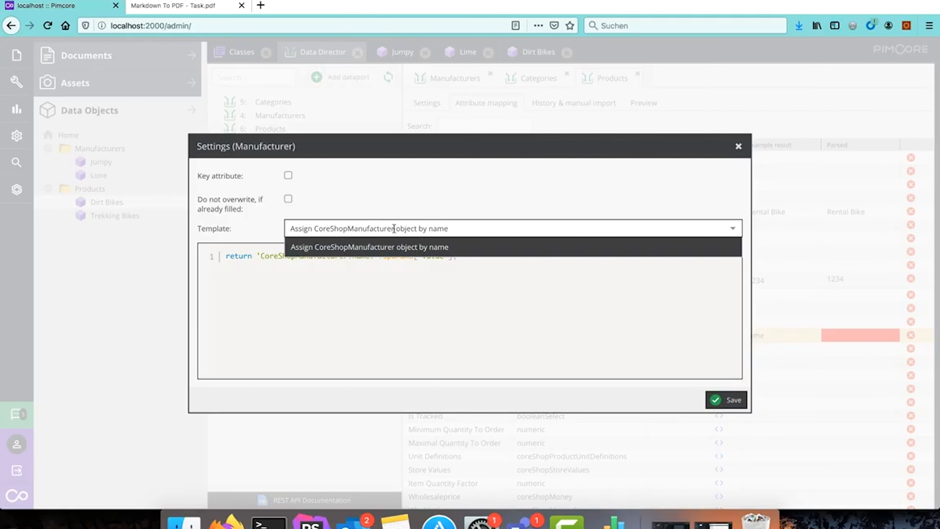
click(390, 229)
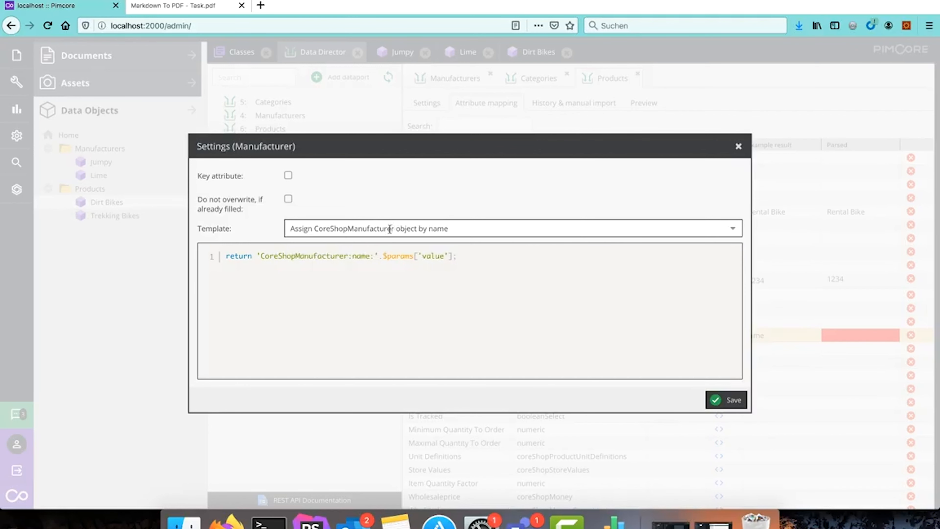
click(726, 399)
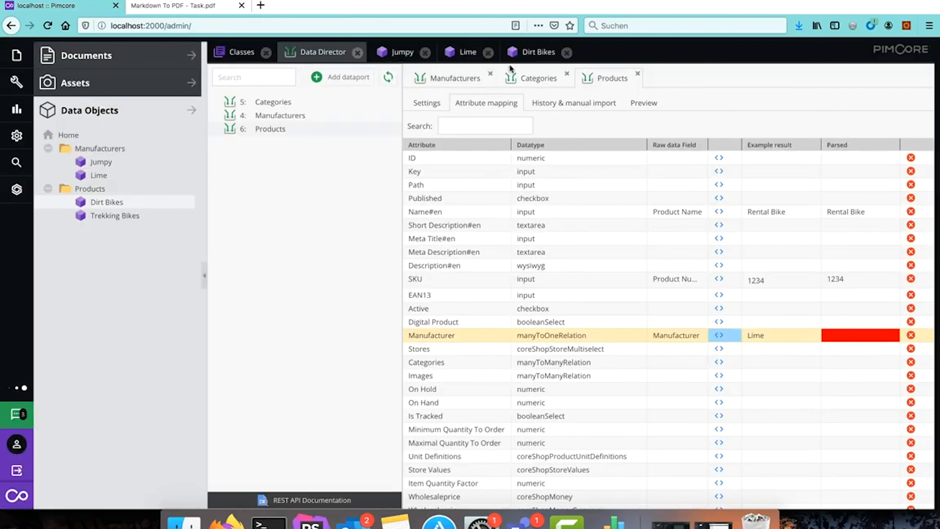
Step: View the name field's settings in the CoreShopManufacturer class definition, and return to the Products attribute mapping
click(239, 53)
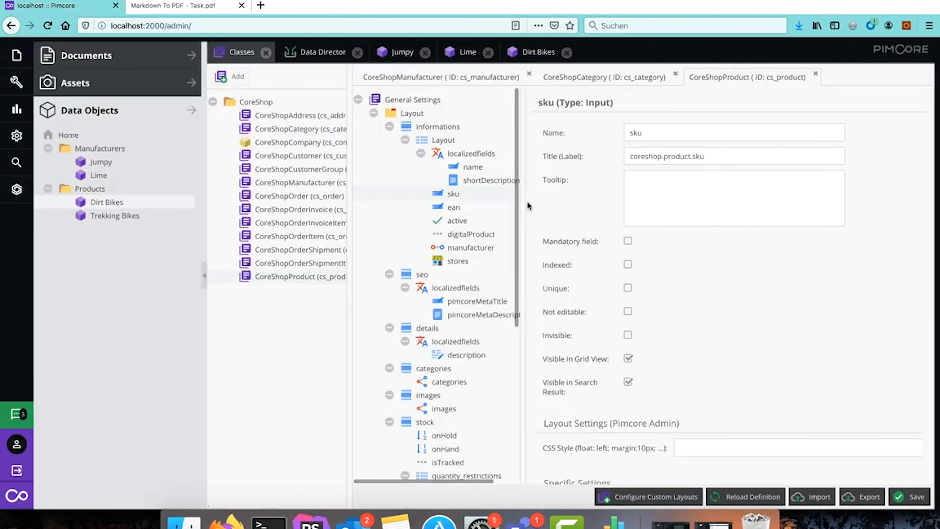
click(434, 86)
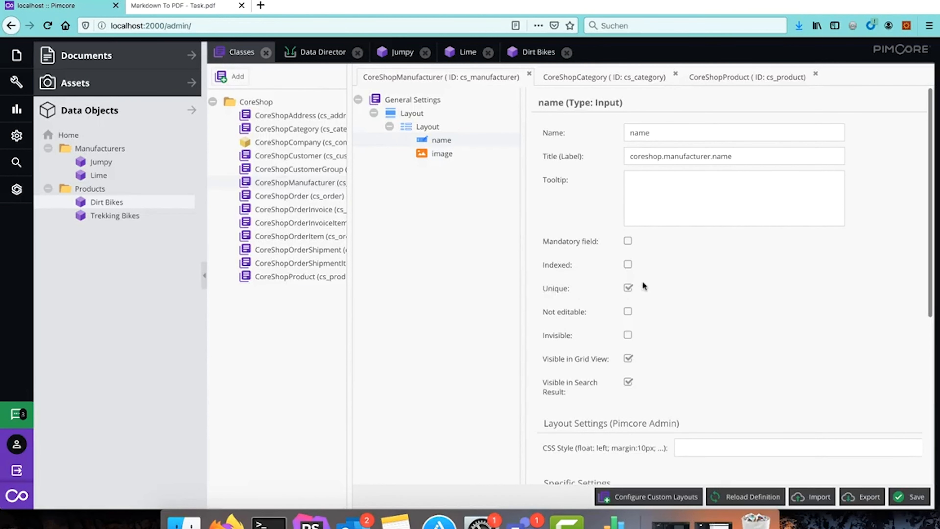
click(321, 53)
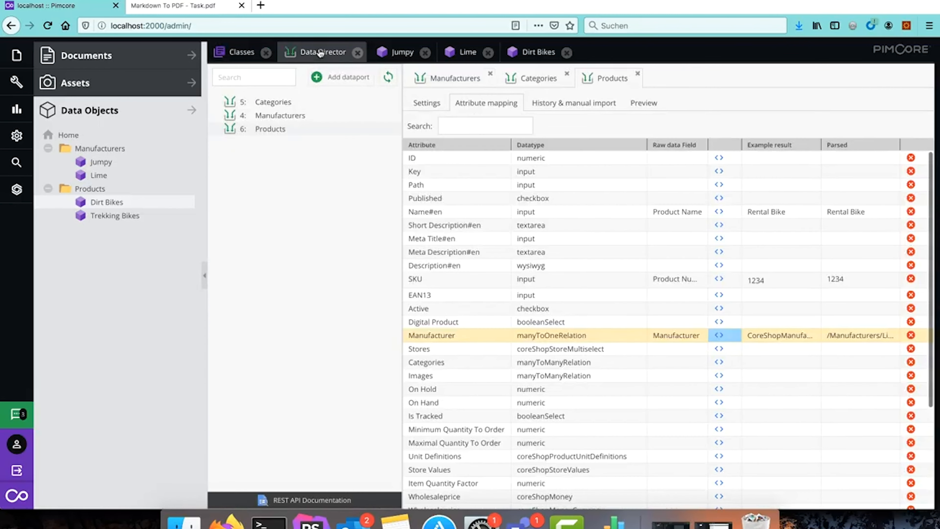
Step: Examine the class, field and value parts of the template code in the Manufacturer attribute's settings, and close them without saving
click(719, 336)
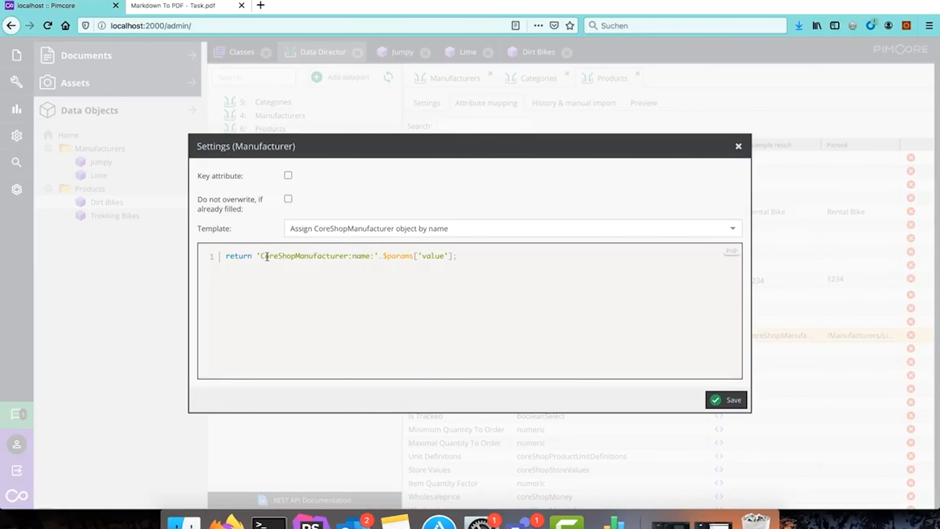
click(346, 255)
click(451, 256)
click(372, 255)
click(449, 256)
click(388, 255)
click(739, 146)
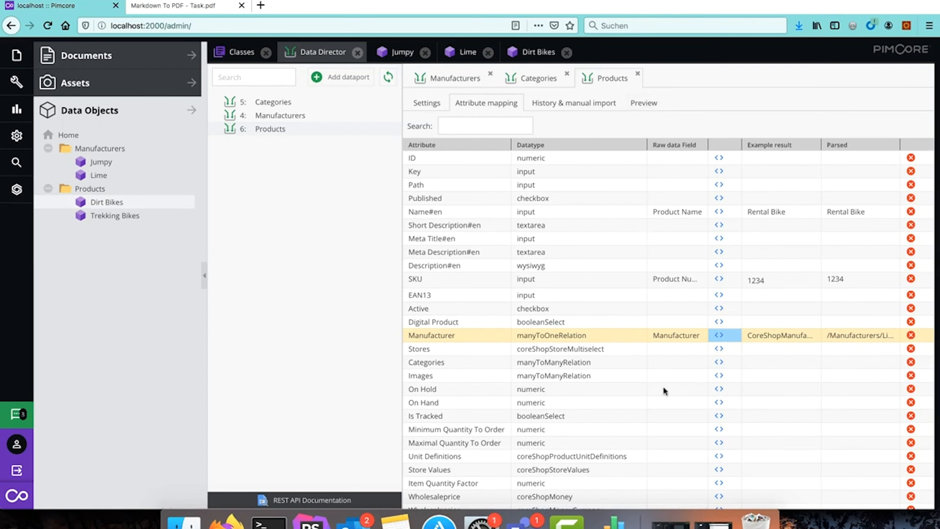
Step: Compare the previewed Manufacturer raw data with the attribute mapping's example and parsed results, widening both result columns to read them
click(645, 104)
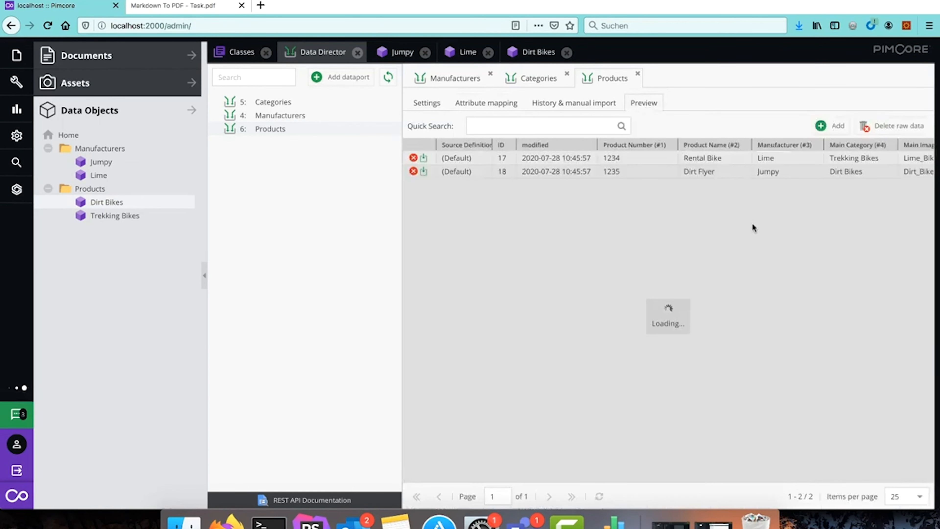
click(769, 171)
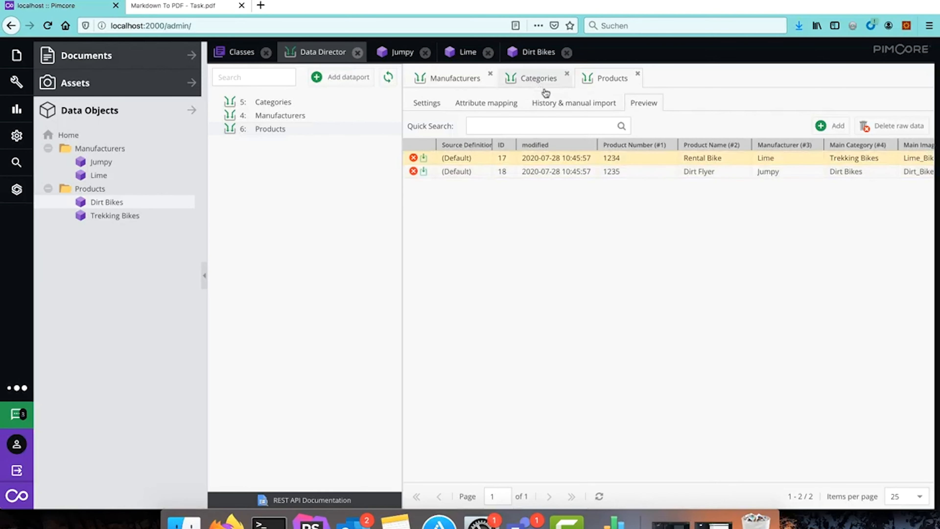
click(486, 103)
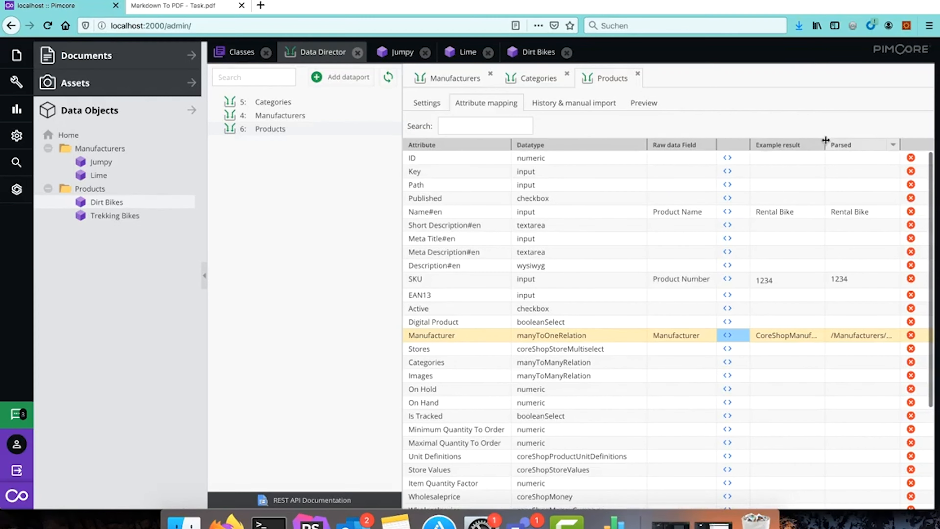
double_click(826, 140)
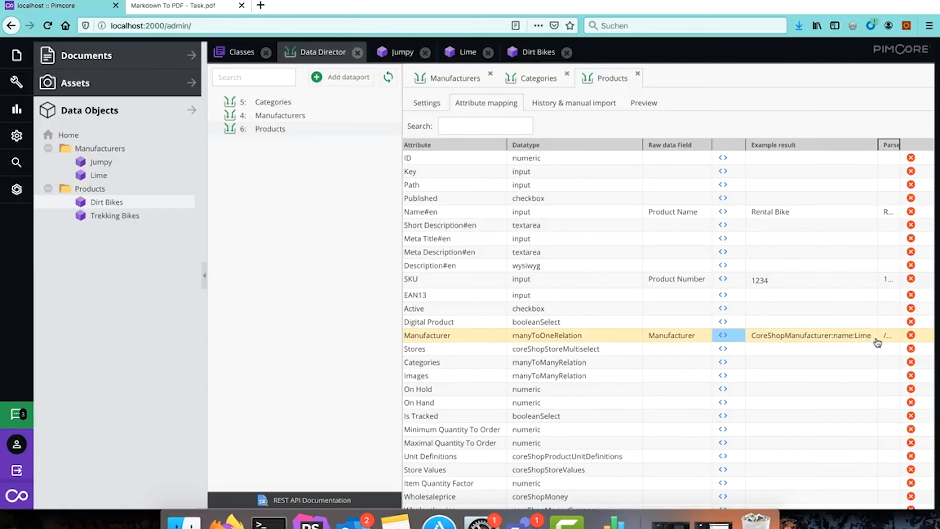
click(639, 102)
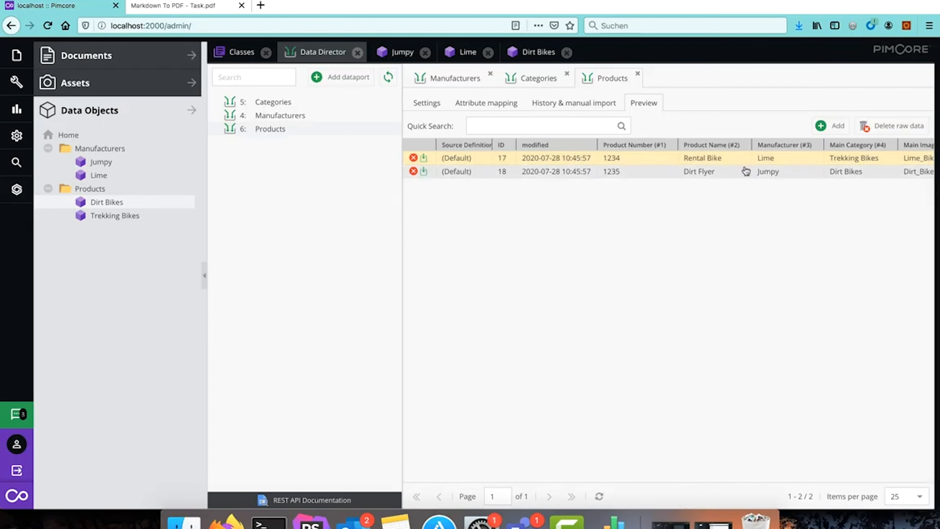
click(484, 104)
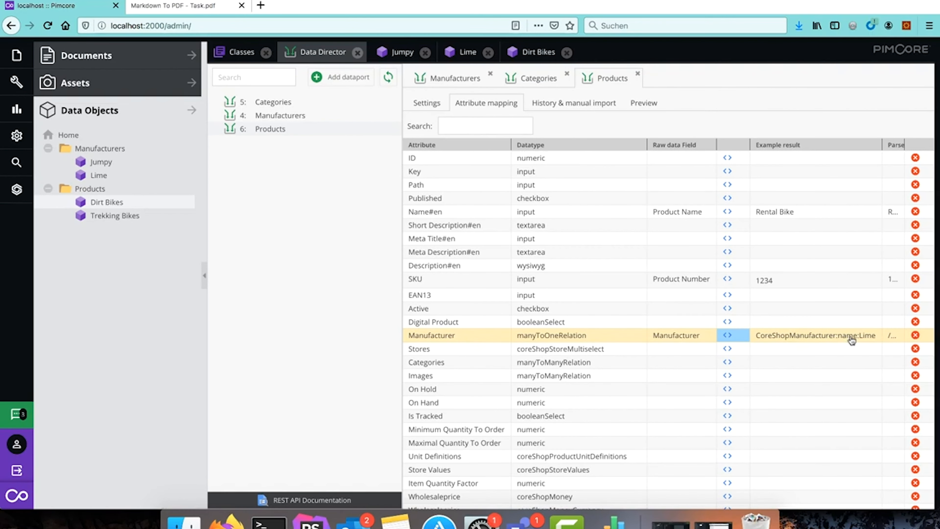
click(902, 142)
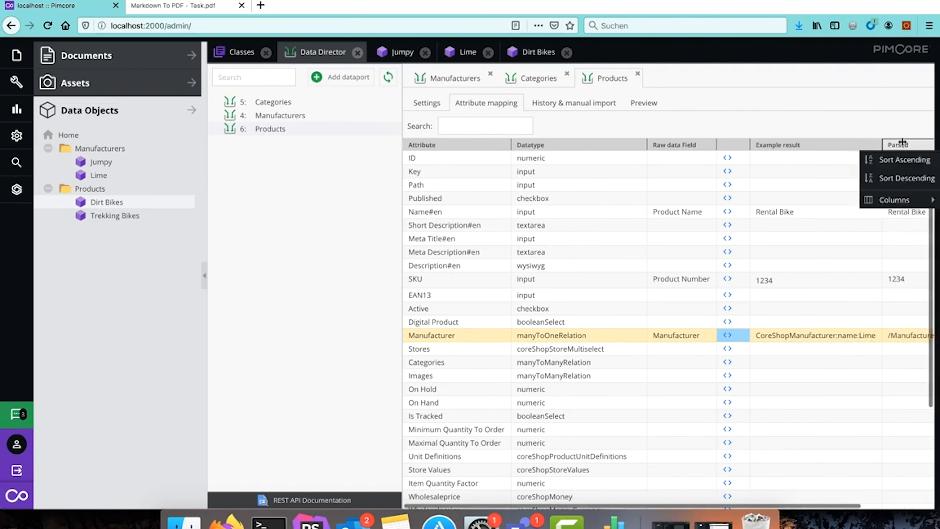
Step: Examine the Manufacturer attribute's parsed result and its template code in the settings, closing them without saving
scroll(814, 352, right, 3)
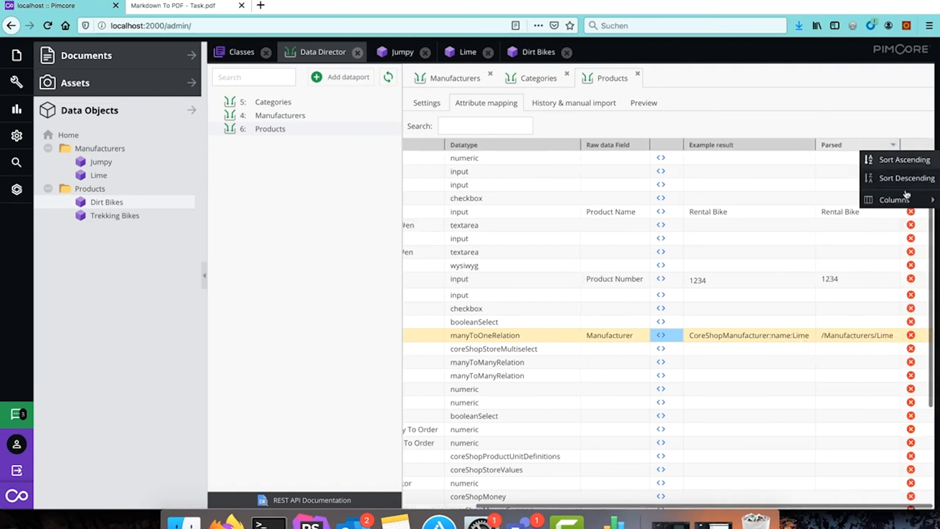
mouse_move(843, 342)
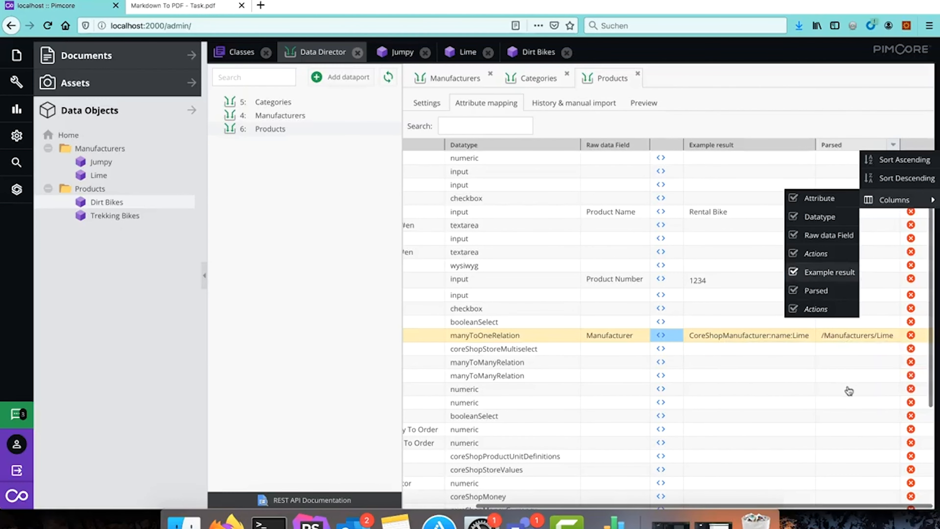
double_click(850, 390)
click(739, 144)
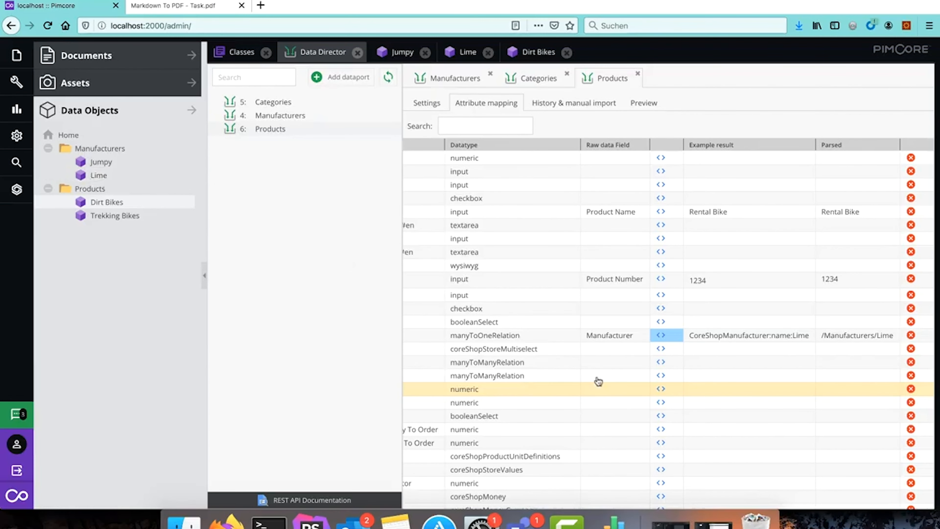
scroll(598, 381, left, 4)
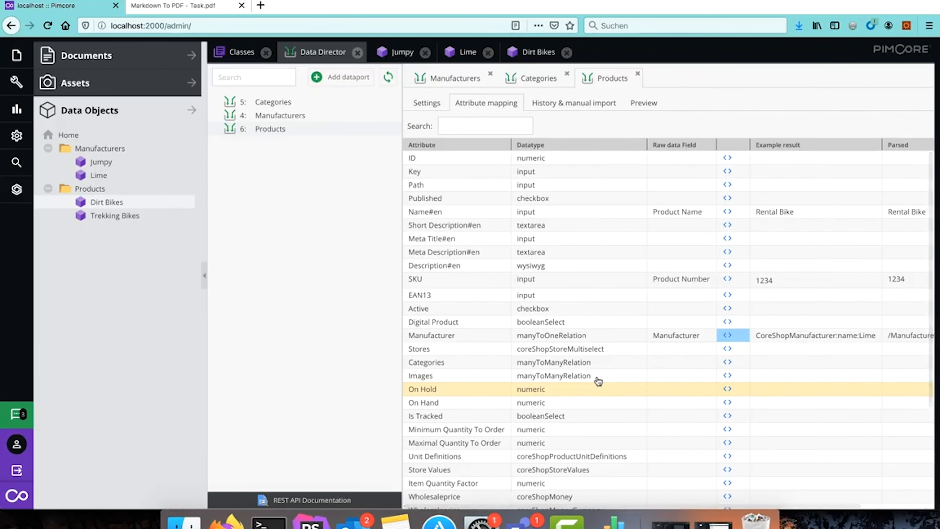
click(728, 336)
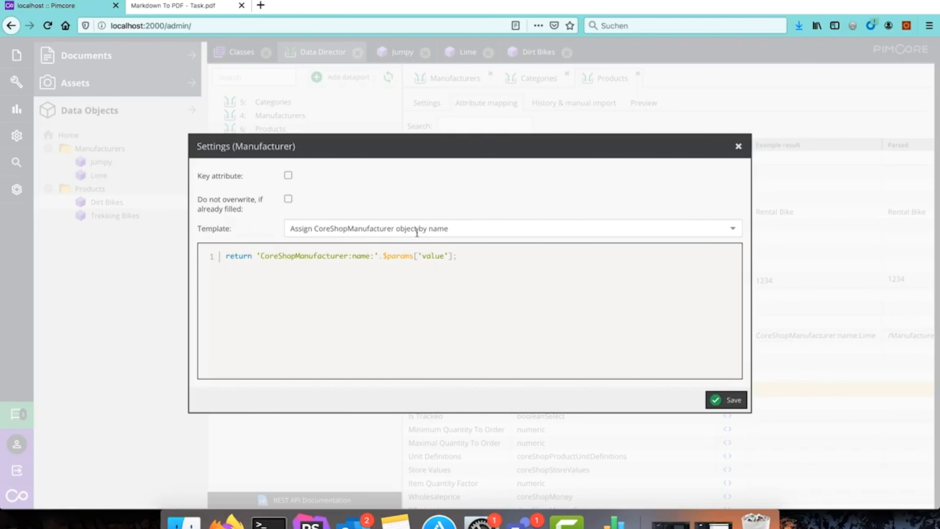
click(738, 146)
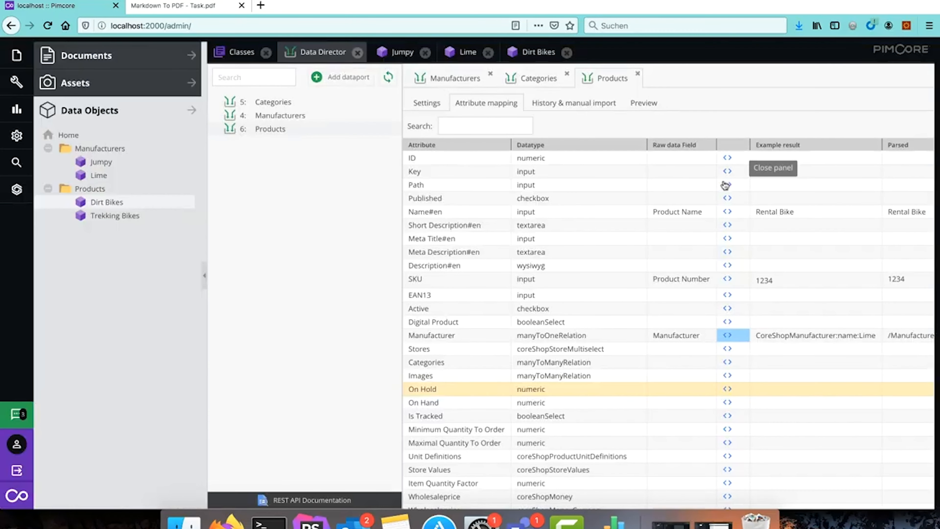
scroll(677, 368, down, 1)
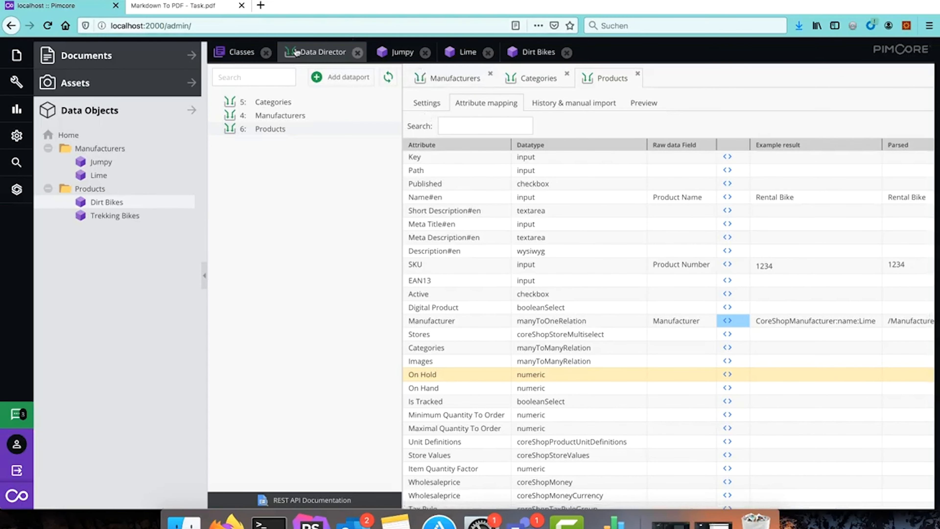
Step: Check the allowed classes of CoreShopProduct's categories field, the name field in the CoreShopCategory class definition, and the task document
click(253, 56)
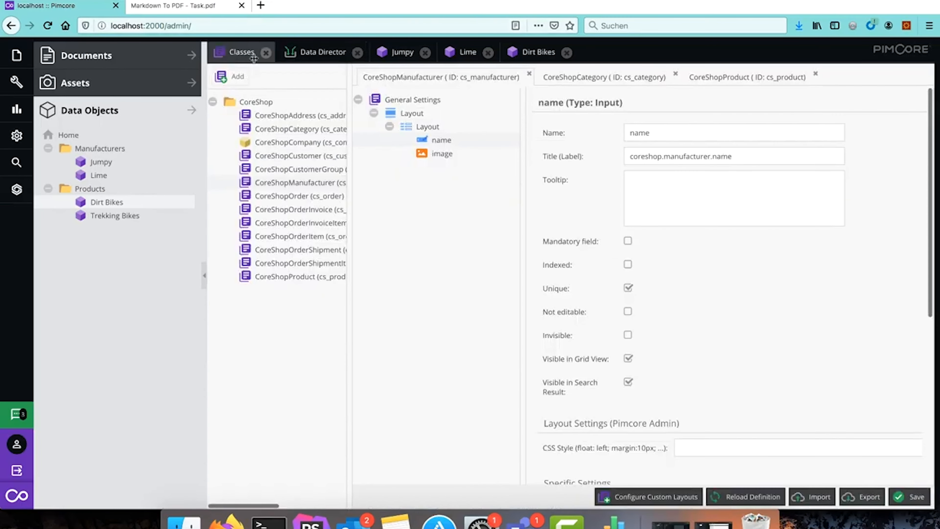
click(737, 78)
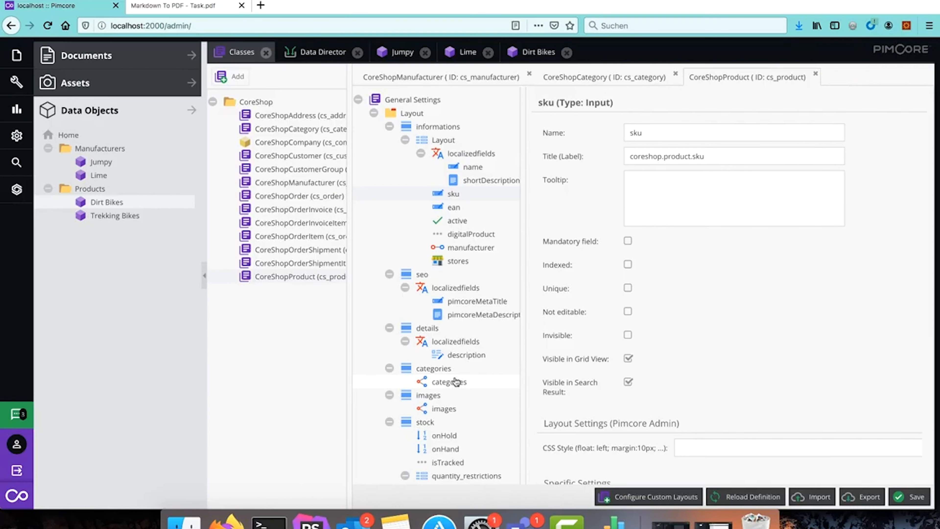
click(448, 382)
scroll(796, 417, down, 12)
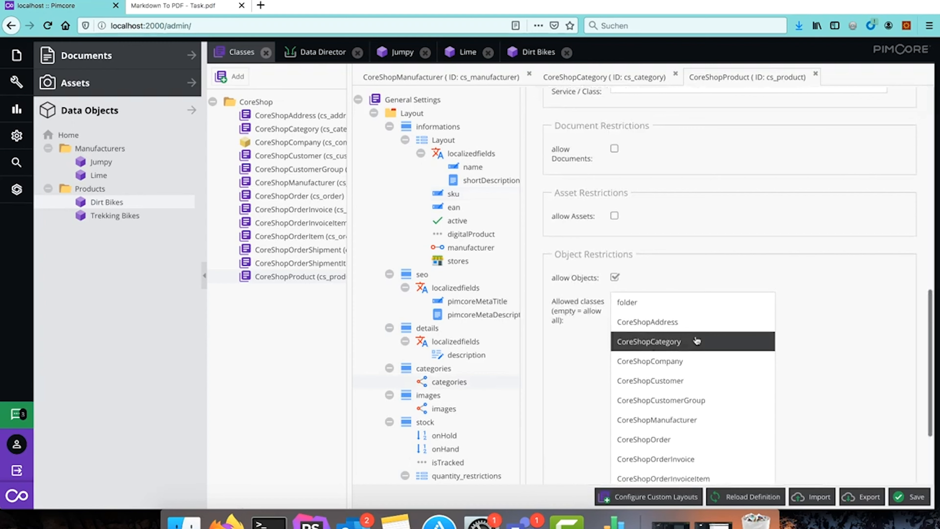
click(583, 78)
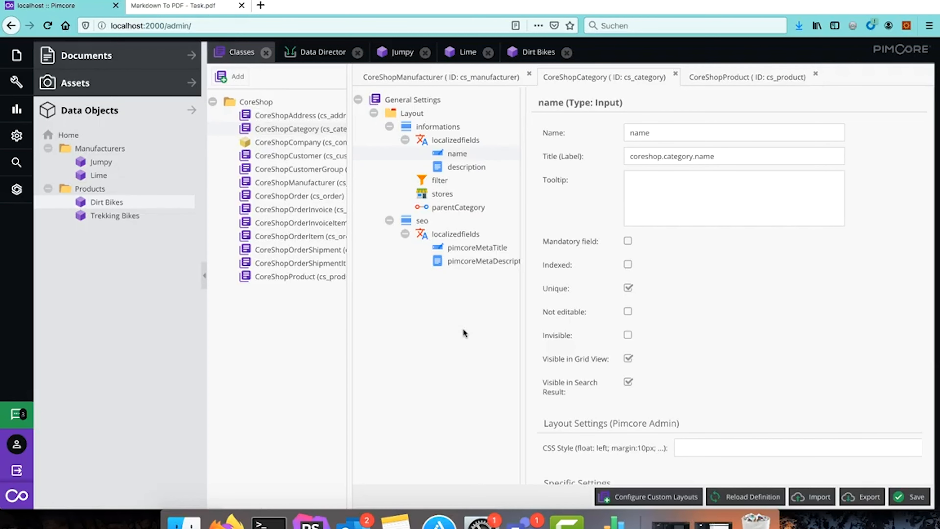
click(186, 10)
click(67, 5)
Step: Map the raw data field Main Category to the Categories attribute in the Products dataport's attribute mapping
click(322, 52)
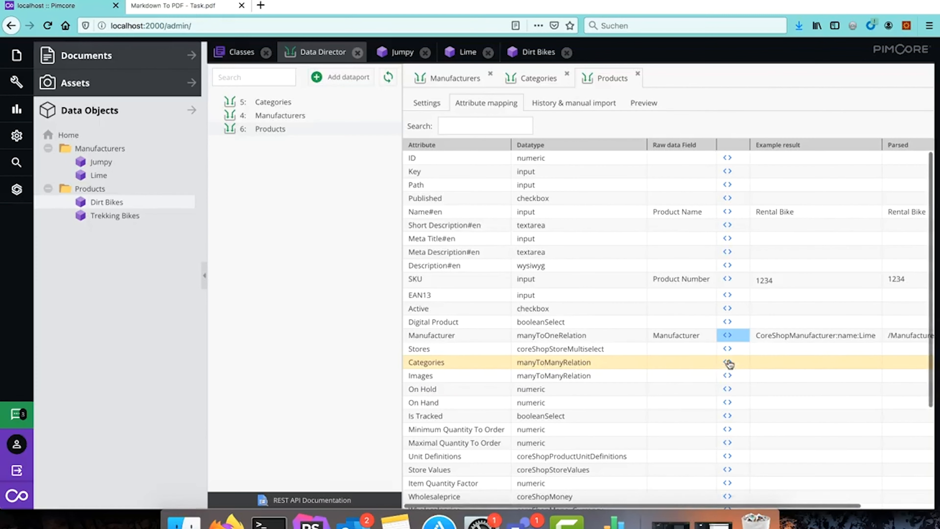
click(703, 364)
click(706, 367)
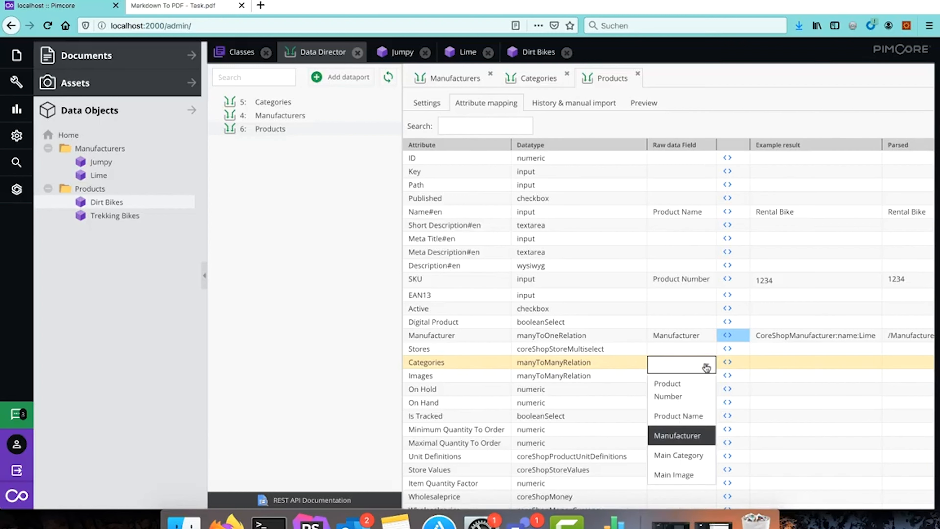
click(692, 455)
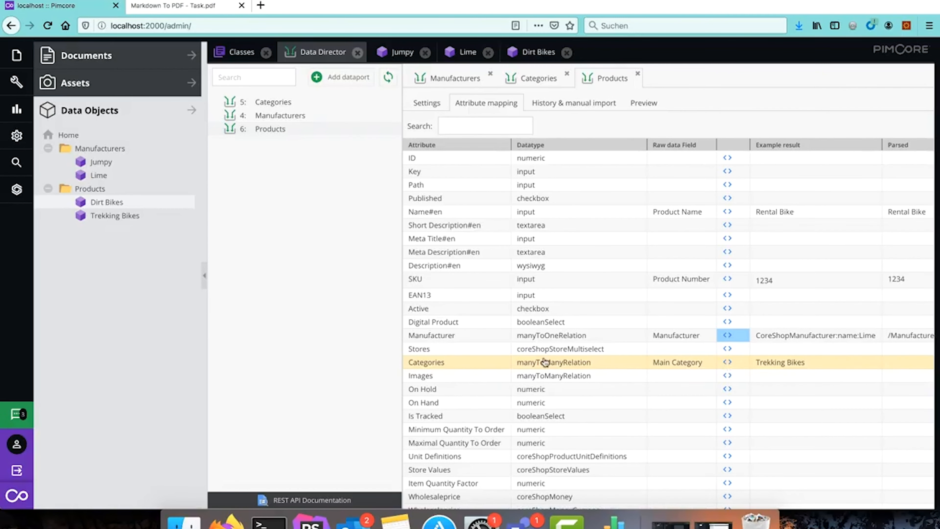
Step: Apply the template "Assign CoreShopCategory object by name#en" in the Categories attribute's settings and save them
click(728, 363)
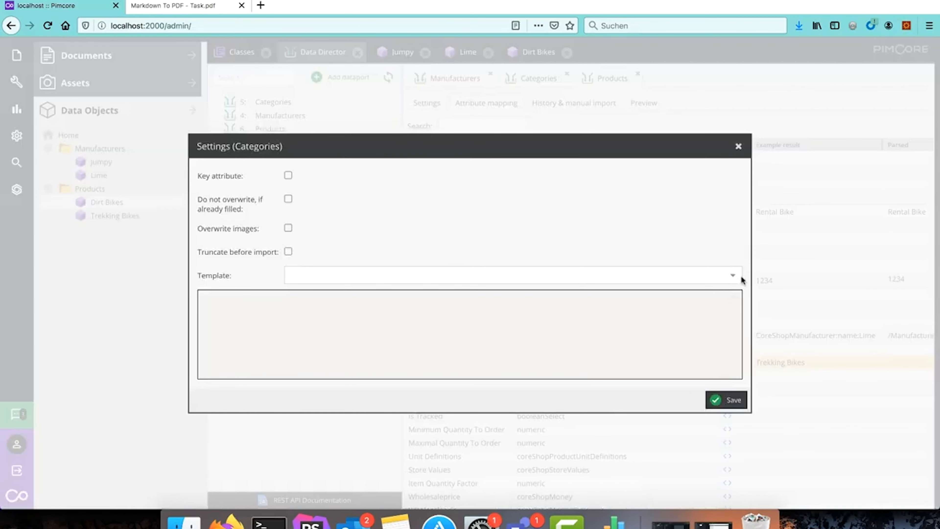
click(733, 278)
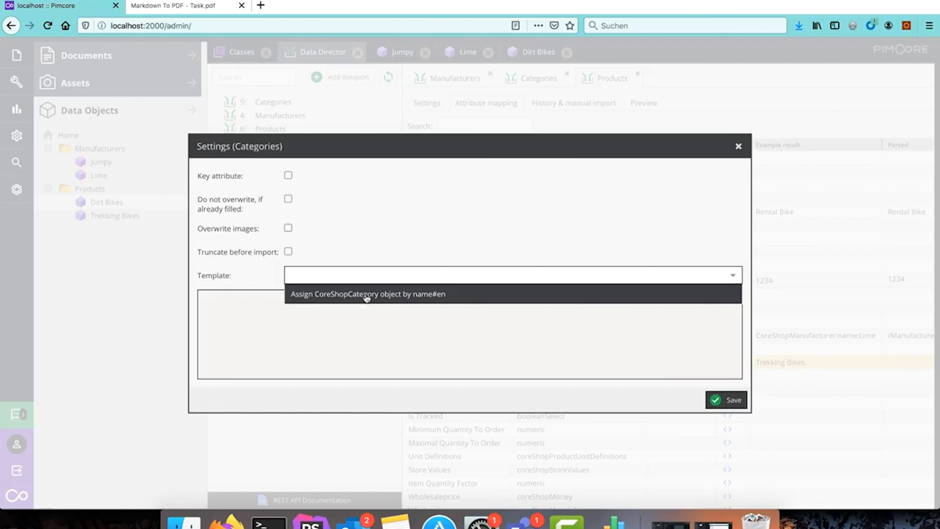
click(466, 296)
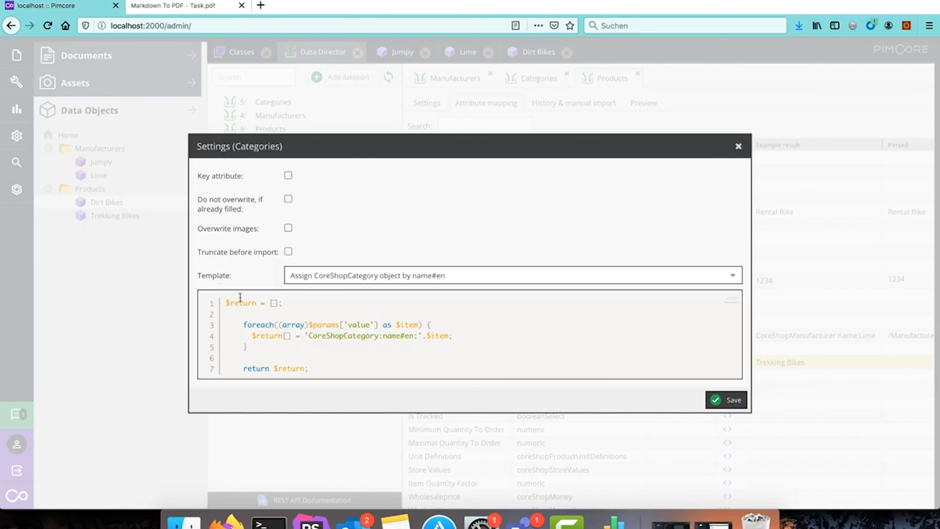
click(729, 402)
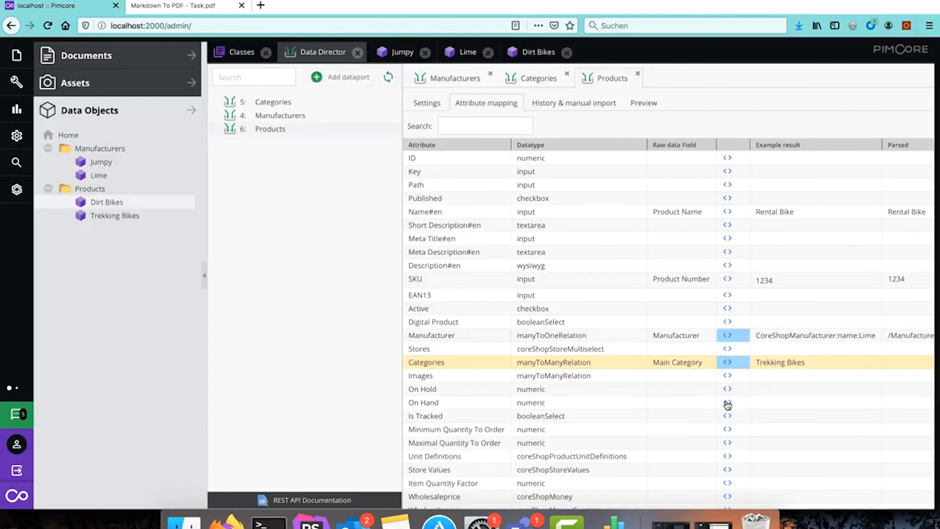
Step: Widen the Parsed column to read the Categories attribute's full result, and compare it with the category in the object tree
scroll(796, 412, right, 3)
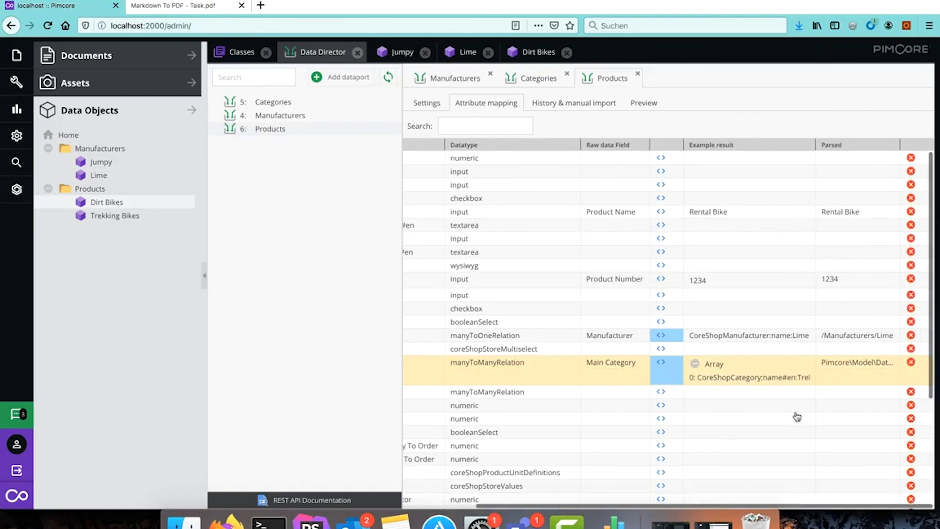
double_click(901, 144)
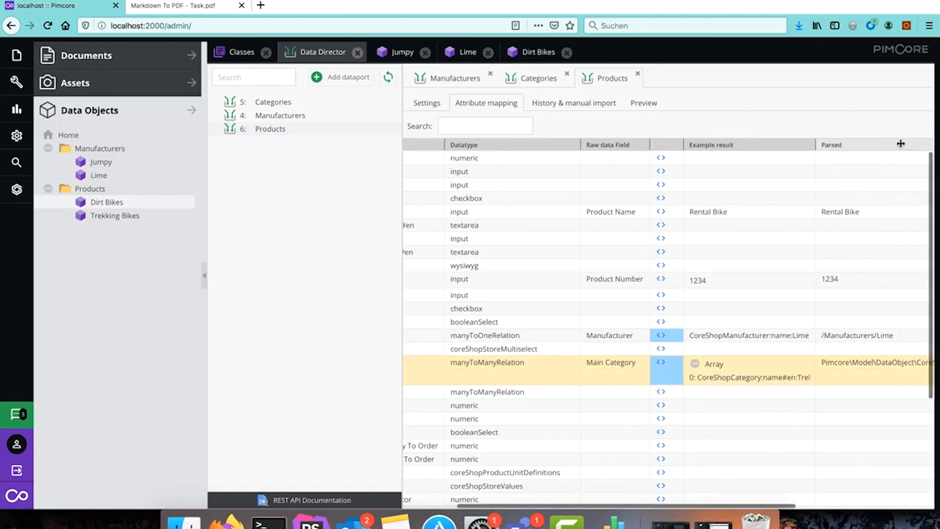
scroll(802, 350, right, 5)
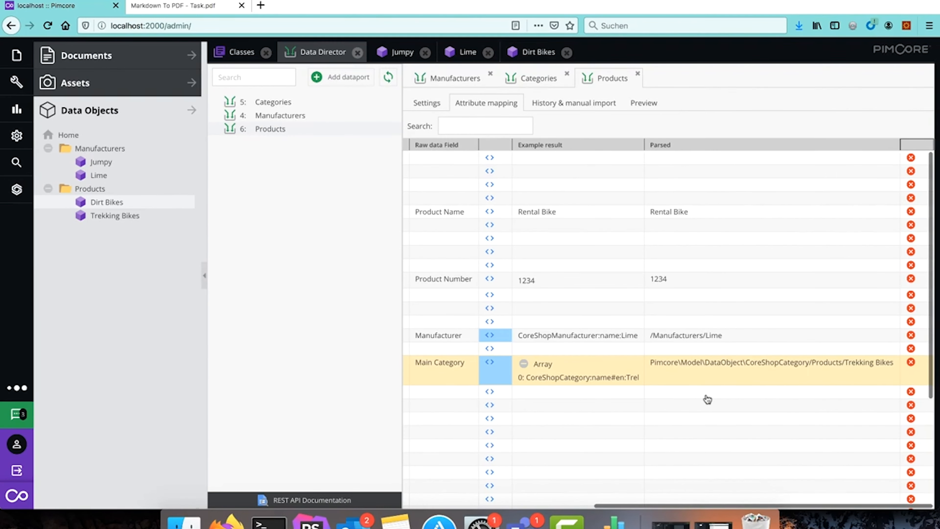
mouse_move(651, 364)
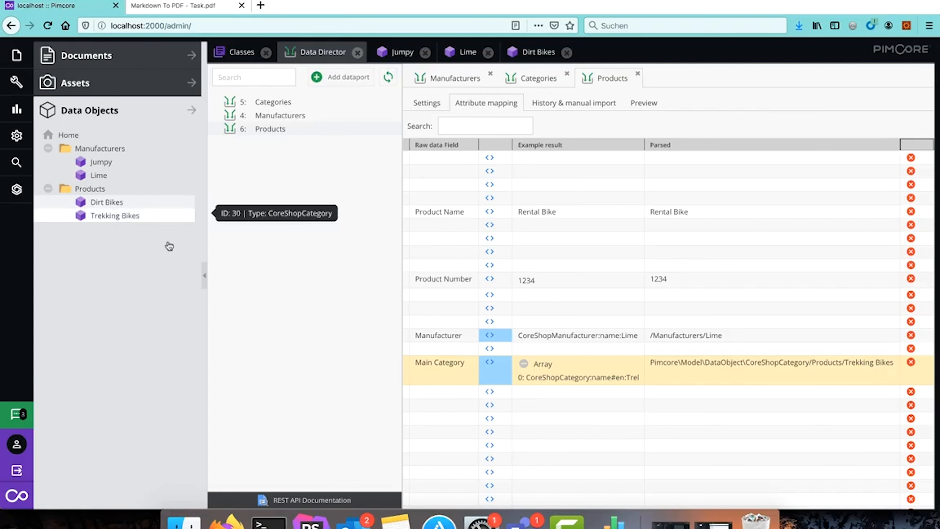
scroll(548, 393, left, 3)
scroll(550, 398, left, 3)
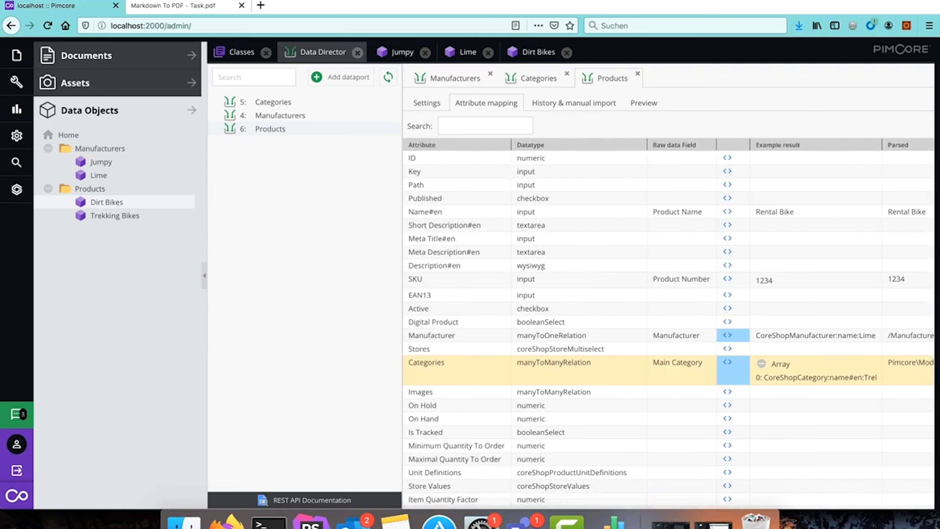
Step: Look up the Dirt Flyer product in the task document's object tree, and return to the Products attribute mapping
click(167, 6)
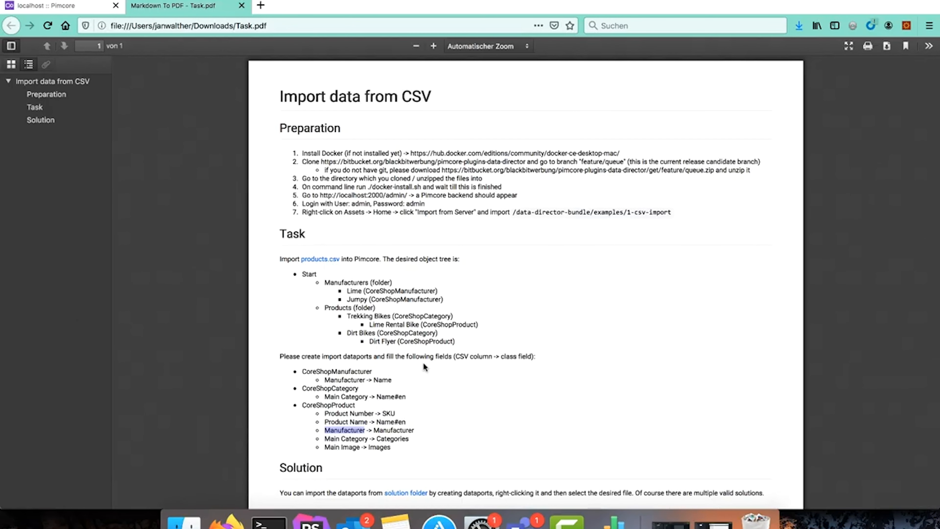
drag(369, 341, 393, 341)
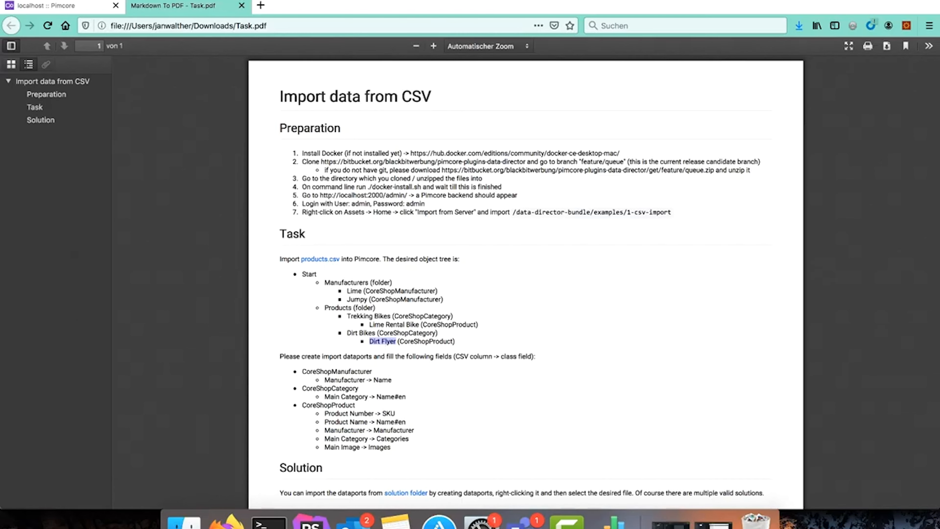
click(42, 6)
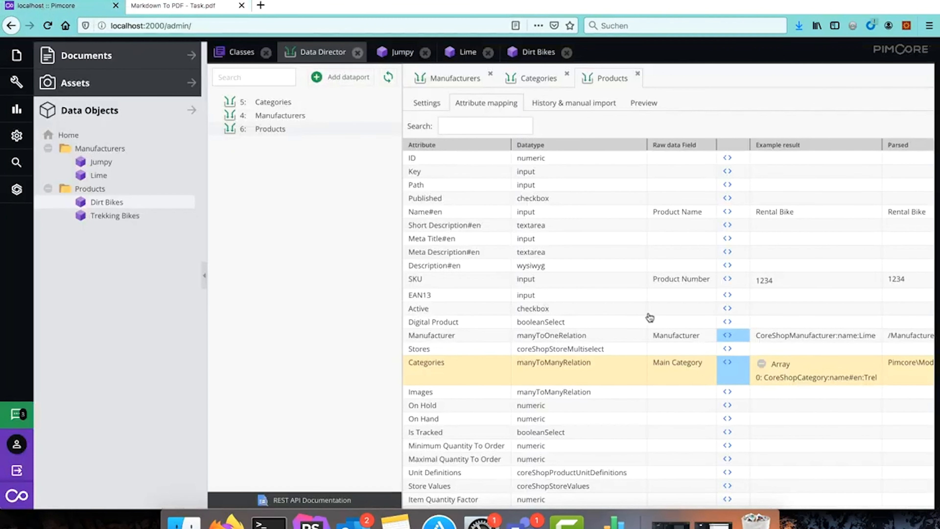
Step: Map the raw data field Product Name to the Key attribute
click(702, 174)
click(702, 174)
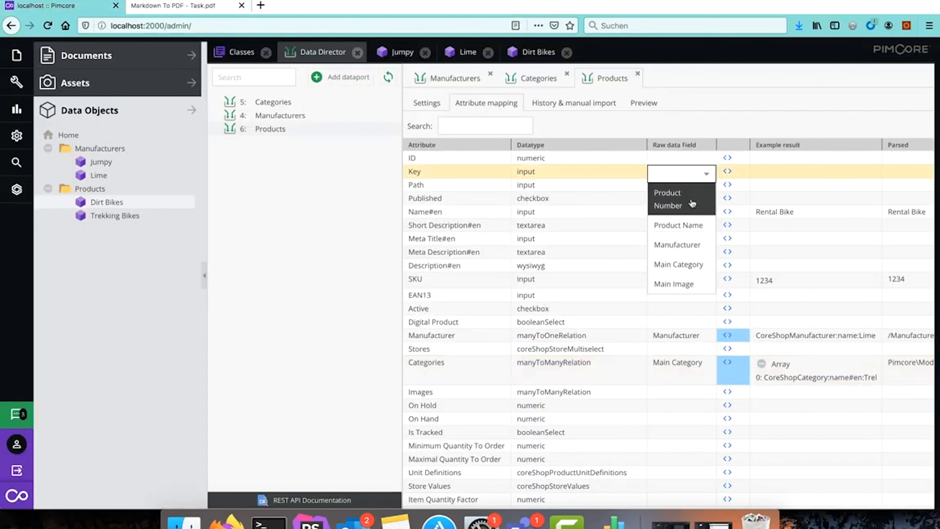
click(693, 232)
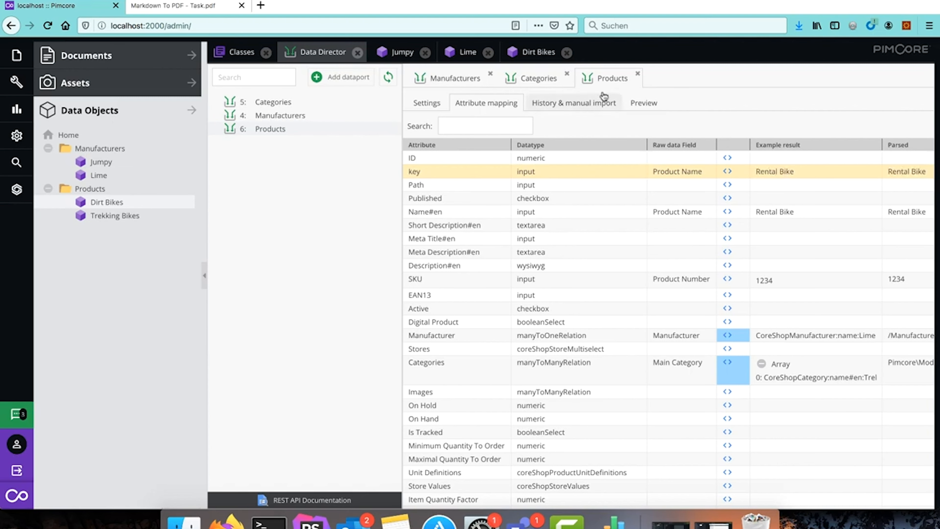
Step: Start the PIM import for the Rental Bike raw item in the Products dataport's preview
click(642, 103)
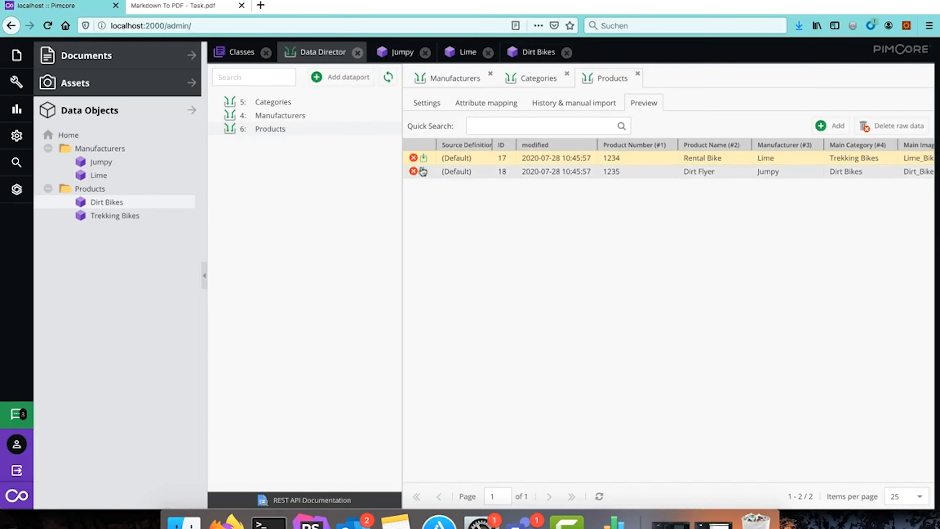
click(424, 158)
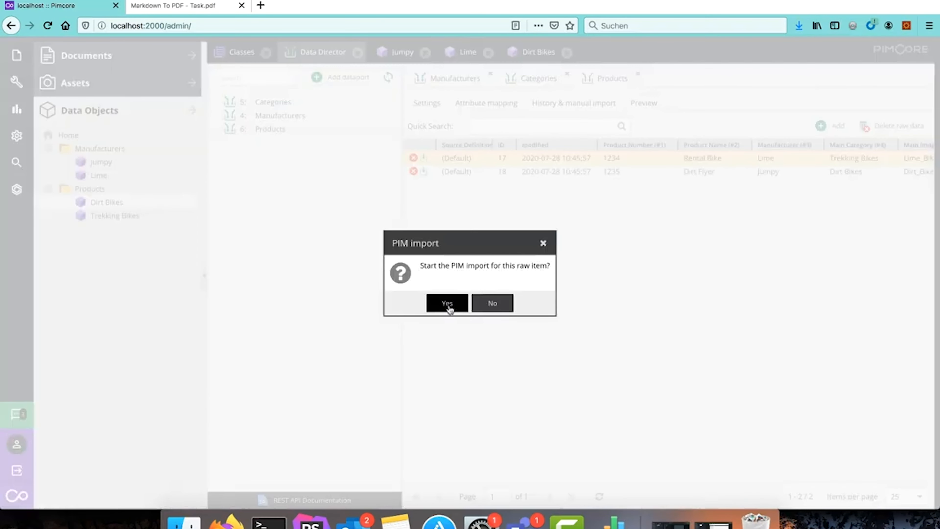
click(447, 303)
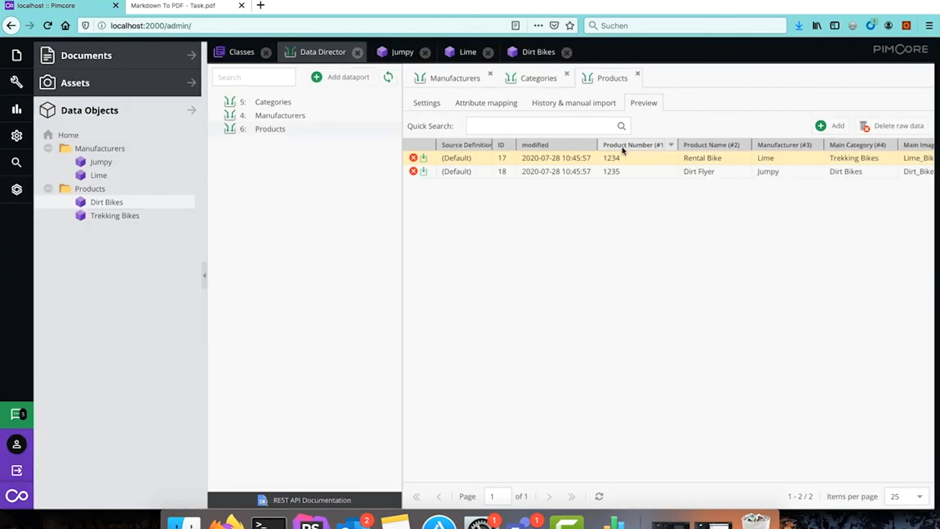
click(625, 148)
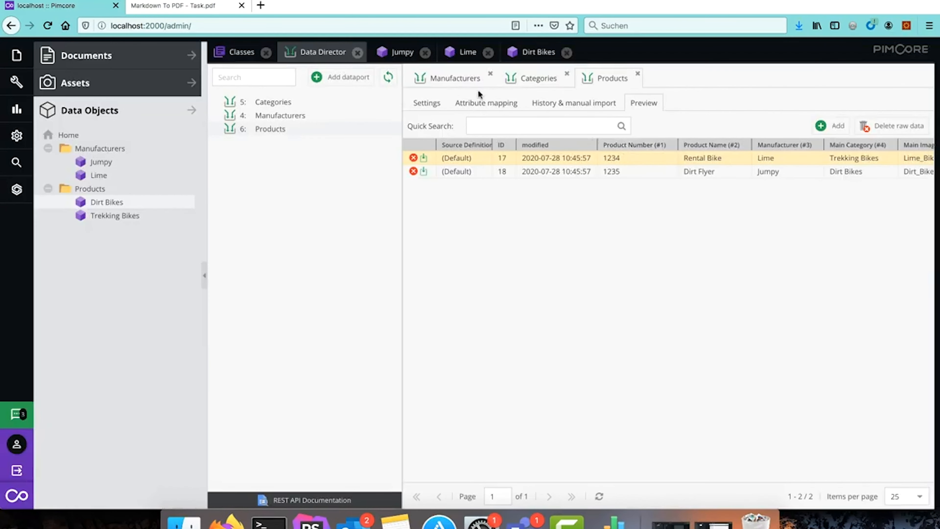
Step: Make SKU a key attribute in its settings within the Products attribute mapping, and save them
click(480, 101)
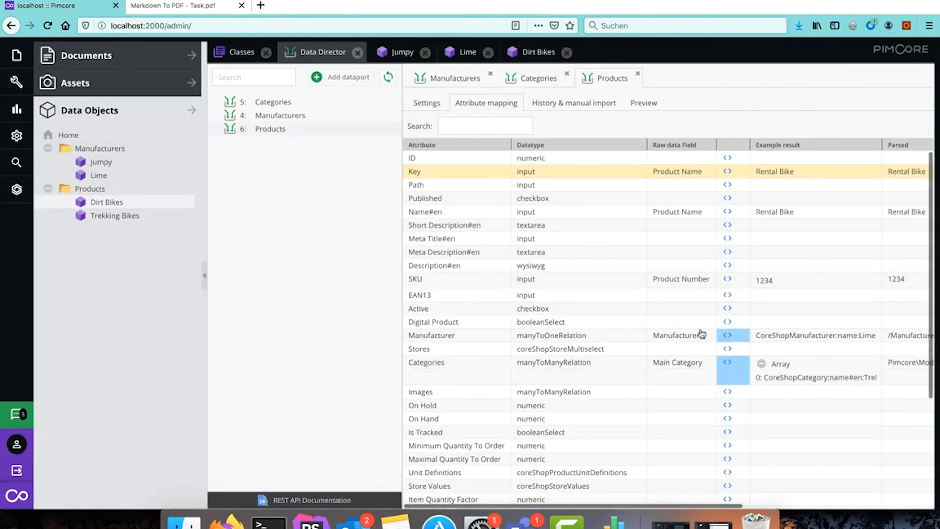
click(728, 279)
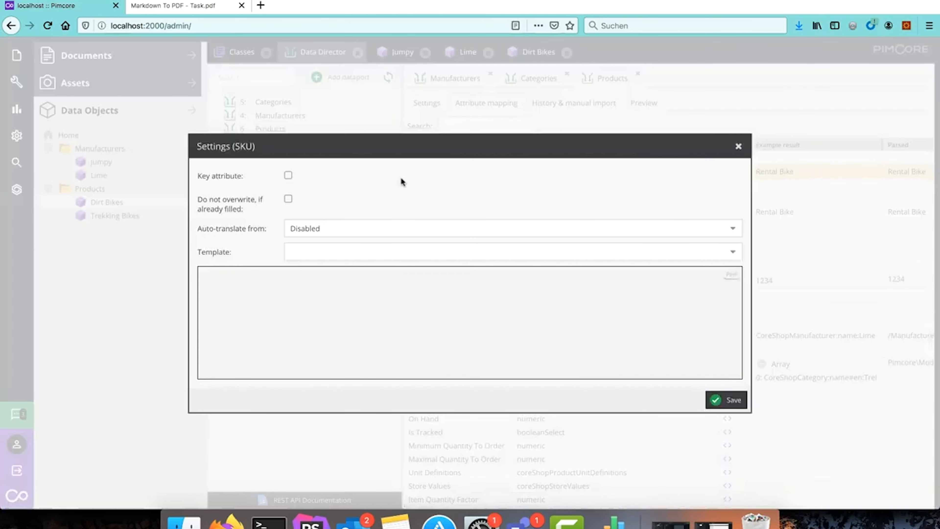
click(289, 176)
click(725, 401)
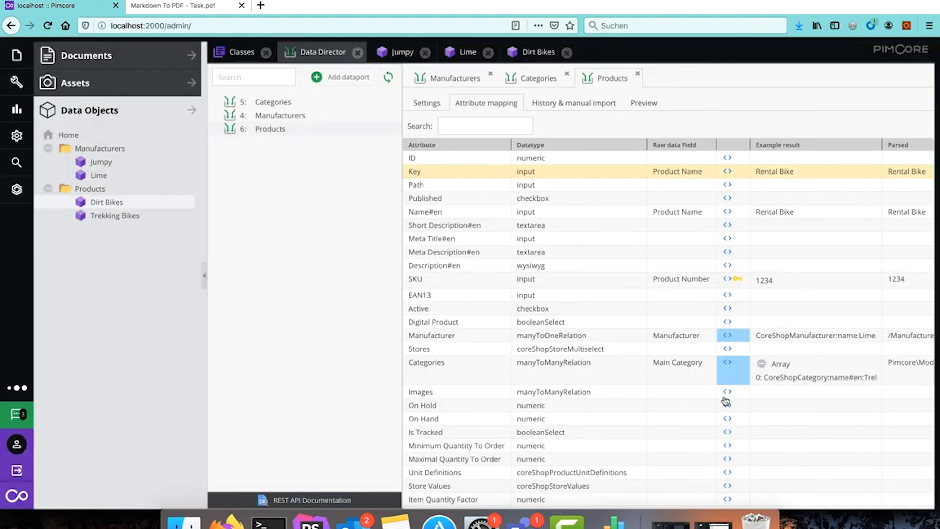
Step: Refresh the data object tree and delete the Rental Bike product directly under Home
click(644, 102)
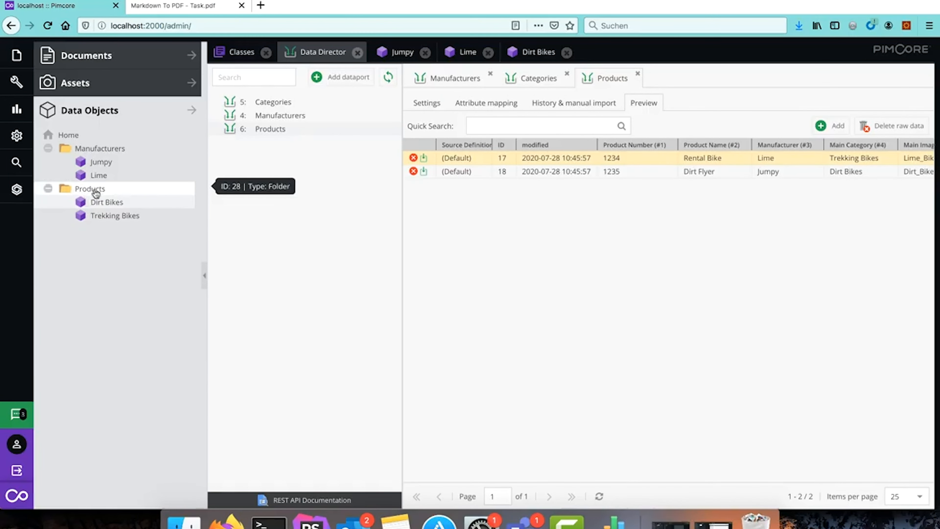
right_click(95, 193)
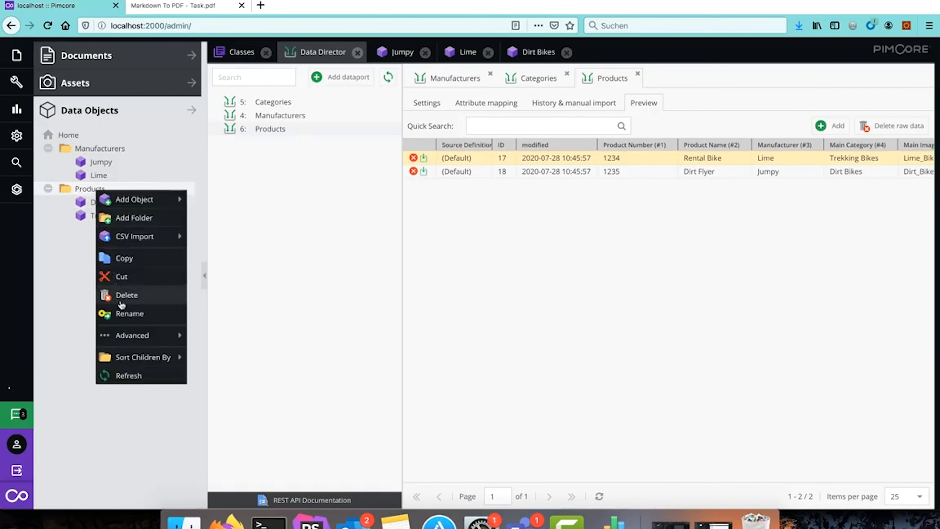
click(122, 374)
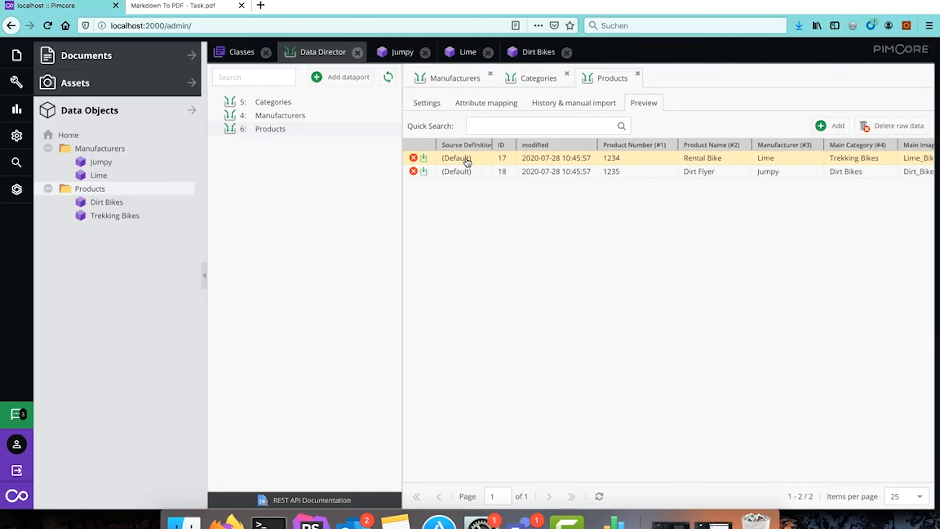
right_click(95, 135)
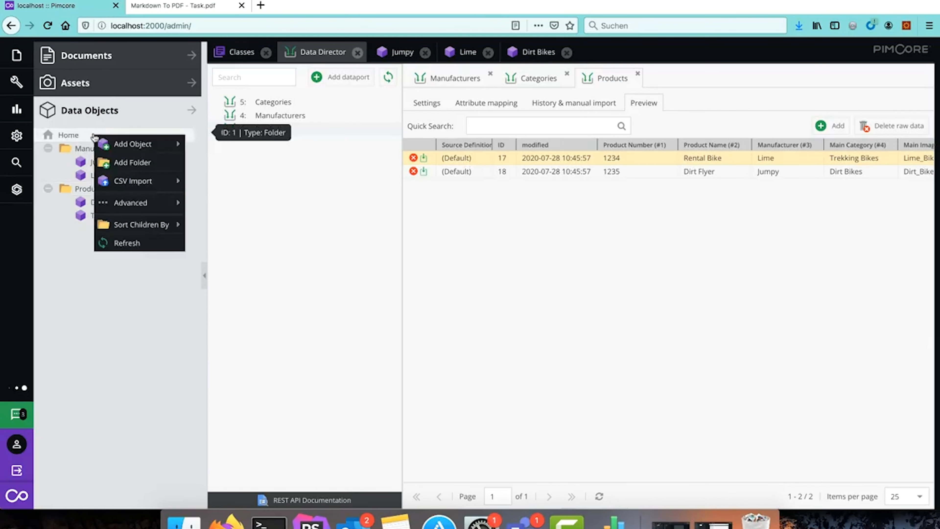
click(149, 243)
right_click(103, 178)
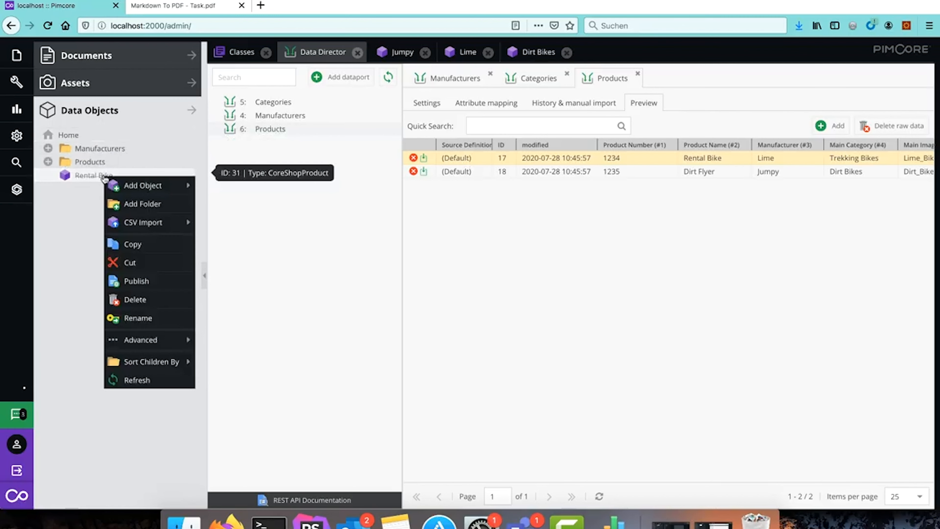
click(162, 298)
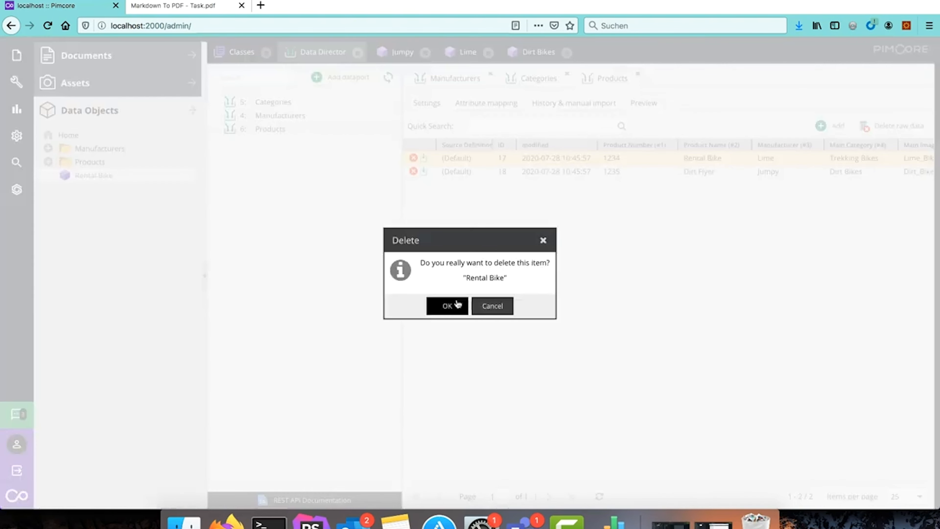
click(457, 305)
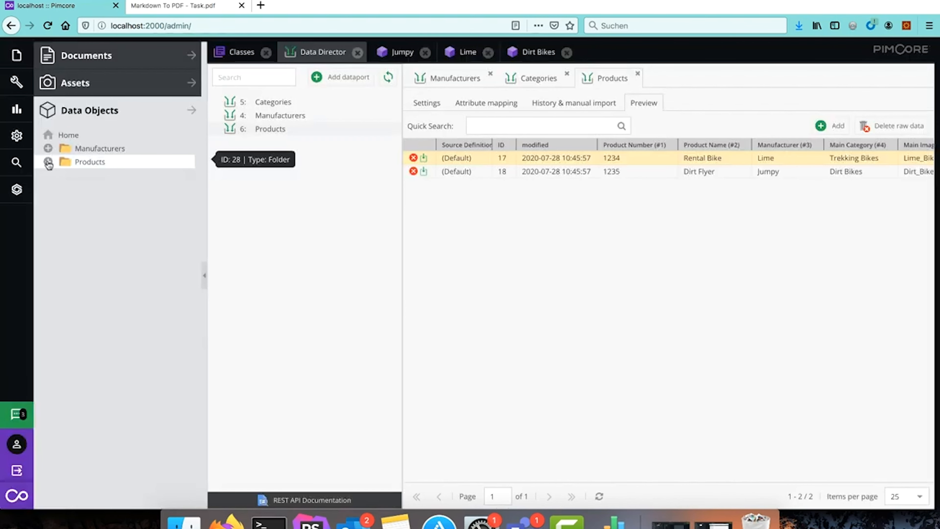
Step: Run the PIM import for the Rental Bike raw item again from the Products dataport's preview
click(497, 106)
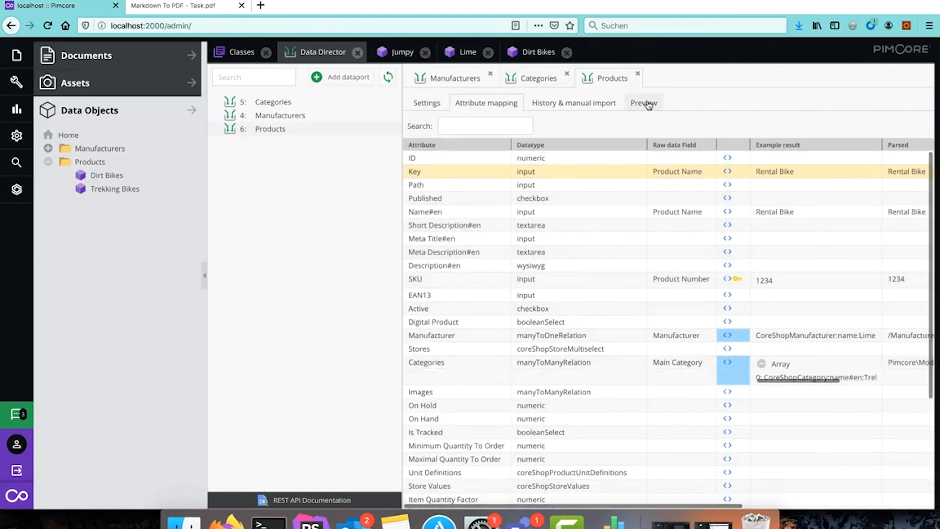
click(634, 107)
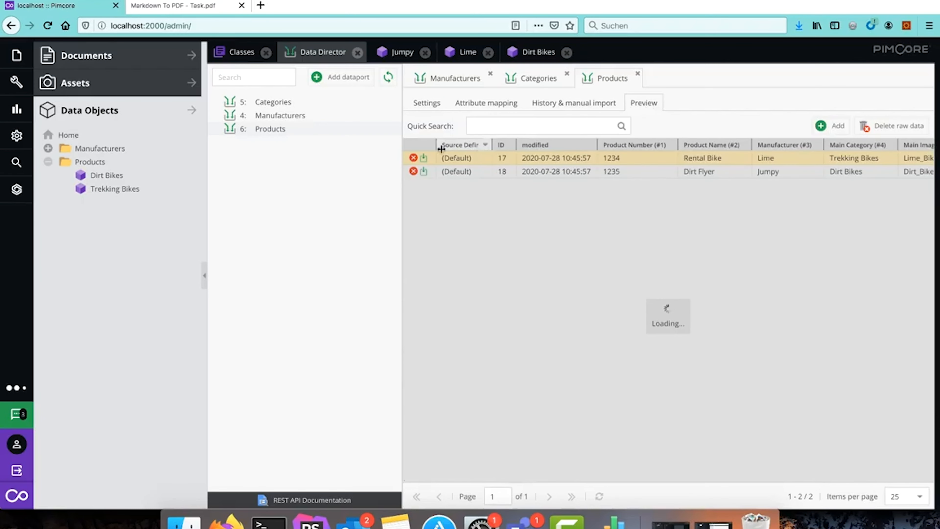
click(425, 159)
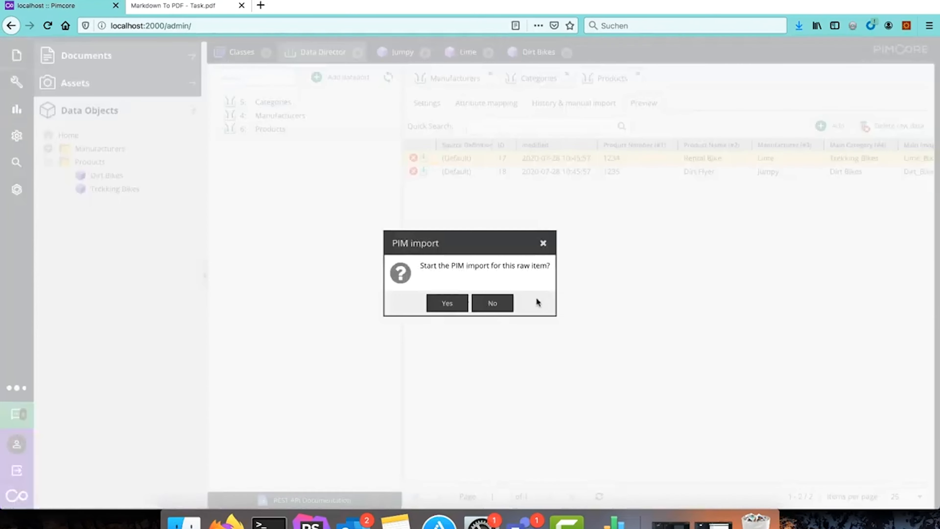
click(450, 307)
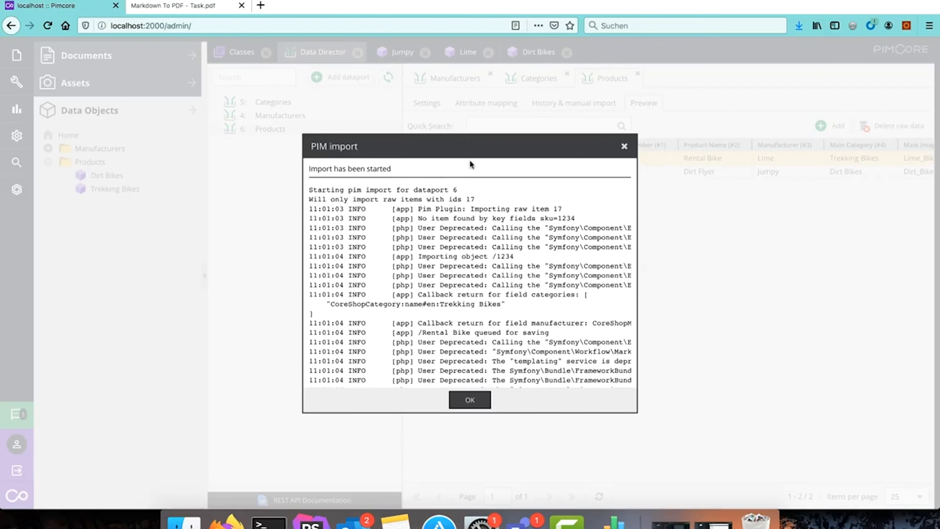
Step: Examine the PIM import log for the SKU key field lookup and the callback return for the categories field
drag(476, 148, 482, 190)
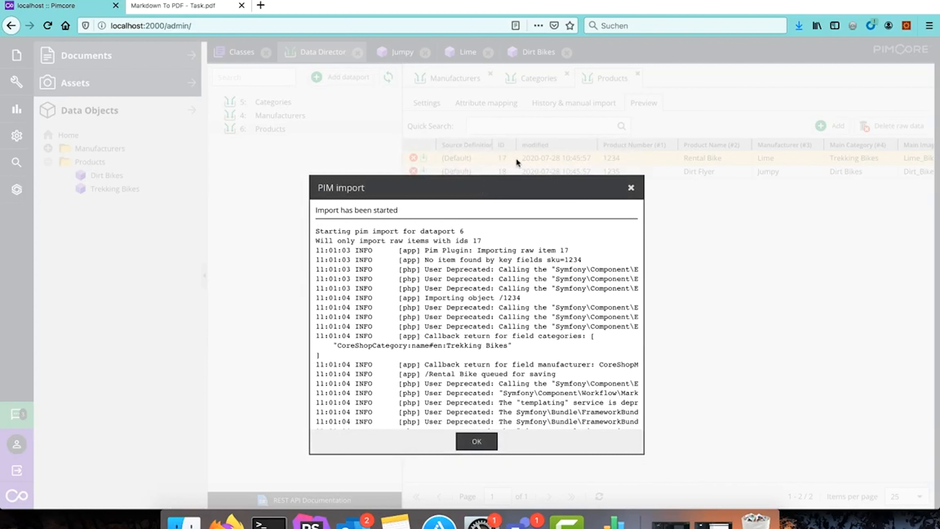
drag(583, 260, 544, 256)
double_click(552, 259)
click(573, 257)
double_click(573, 259)
scroll(526, 300, down, 2)
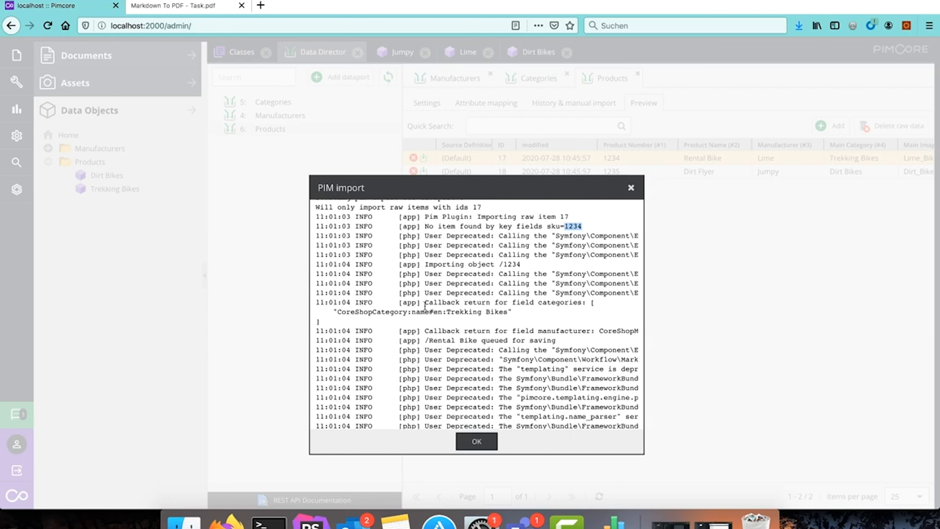
drag(424, 303, 584, 300)
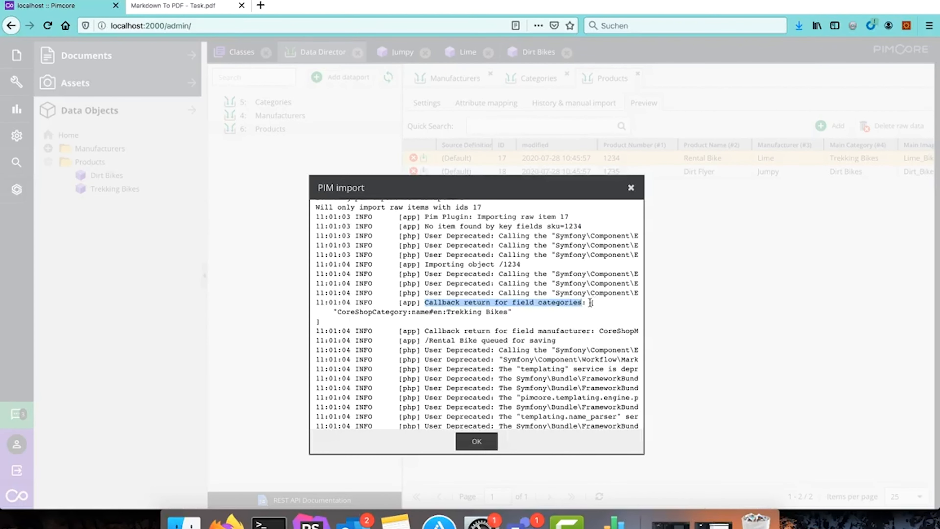
drag(591, 303, 511, 316)
click(330, 315)
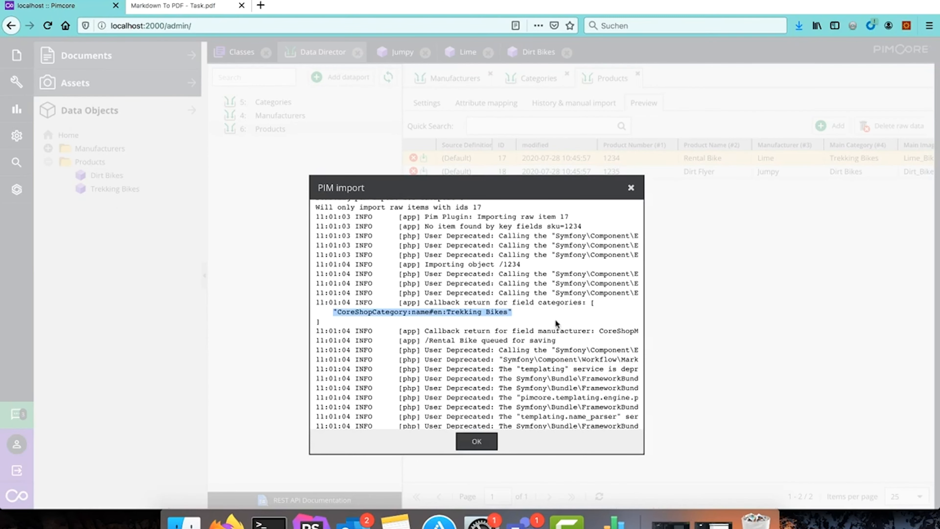
Step: Examine the PIM import log for the manufacturer callback return and the path of the object queued for saving
scroll(556, 321, down, 1)
scroll(555, 322, down, 2)
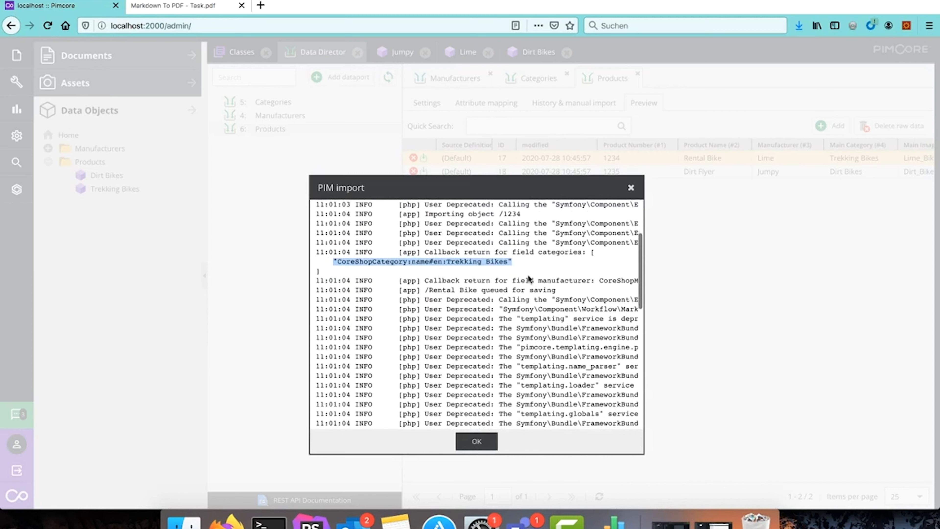
scroll(530, 279, right, 5)
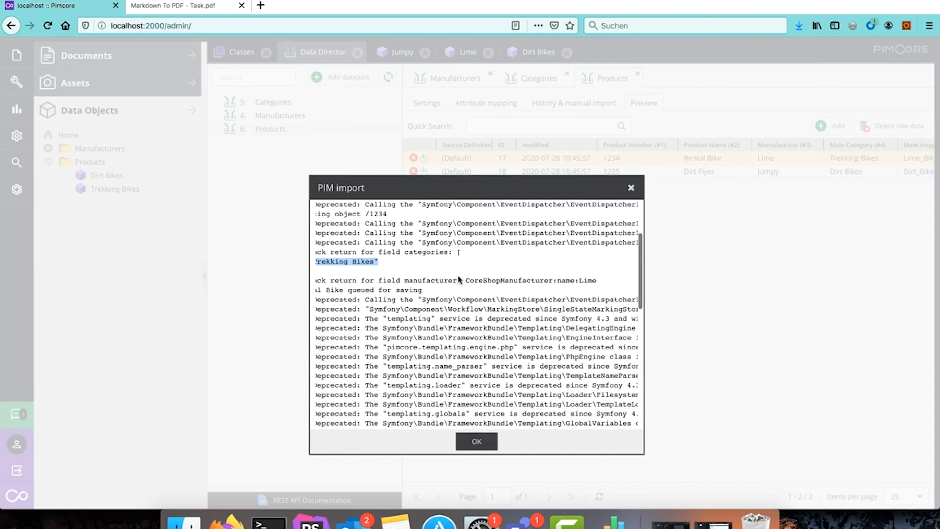
drag(465, 281, 632, 281)
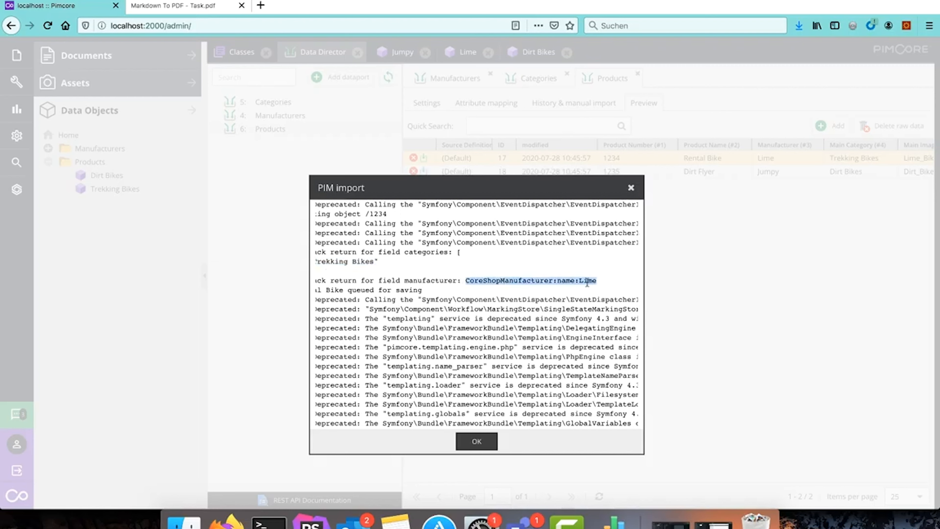
scroll(504, 295, left, 5)
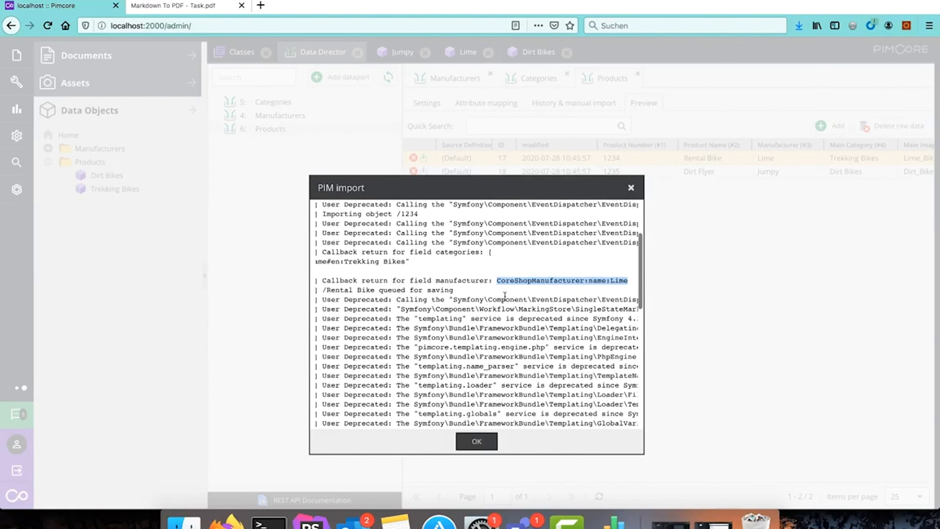
scroll(504, 295, left, 2)
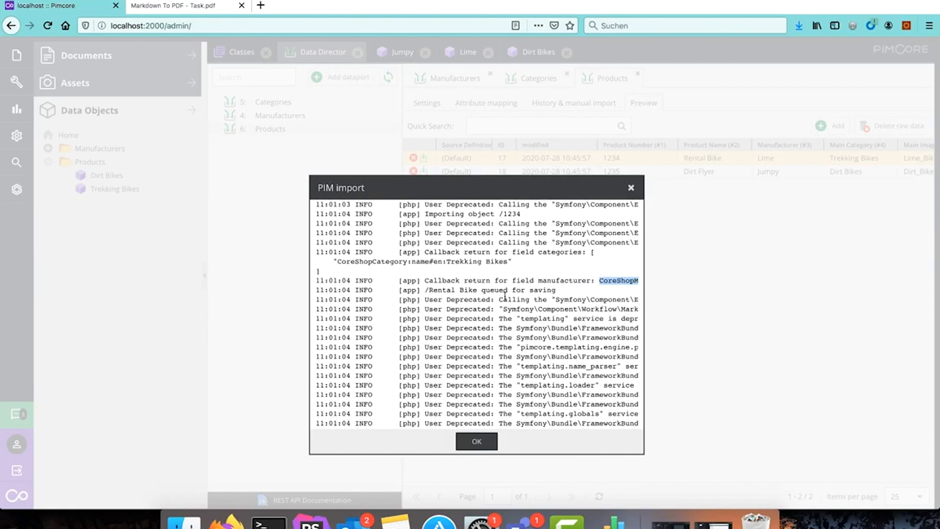
drag(426, 289, 479, 287)
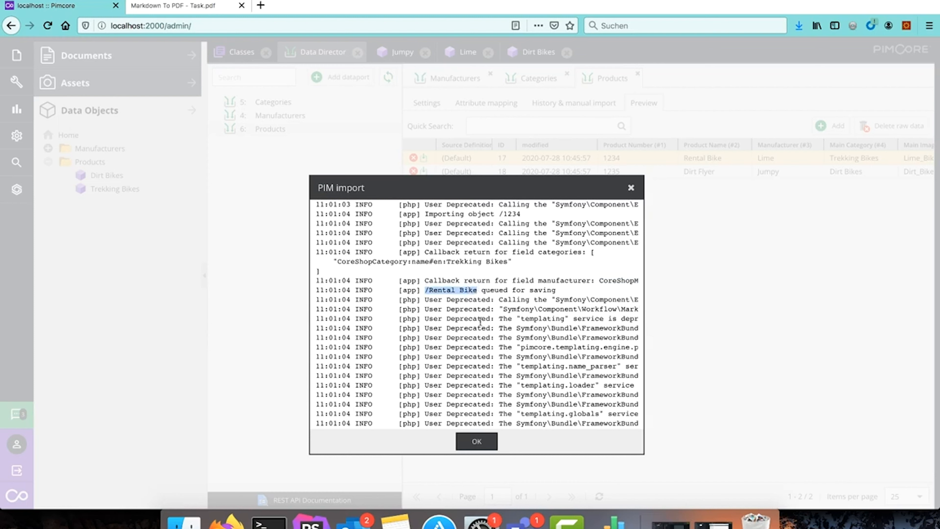
drag(425, 290, 475, 288)
Step: Close the PIM import log and refresh the Home folder in the data object tree
click(484, 440)
right_click(93, 148)
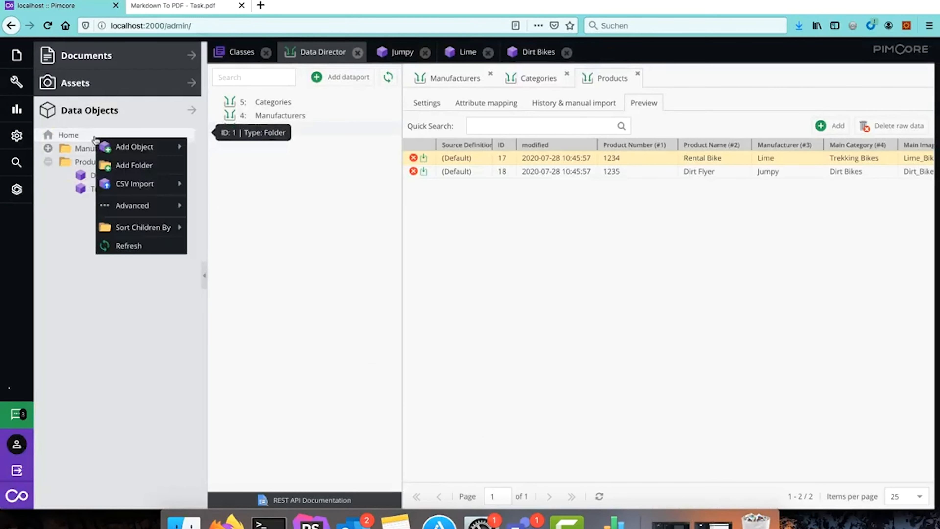
click(158, 246)
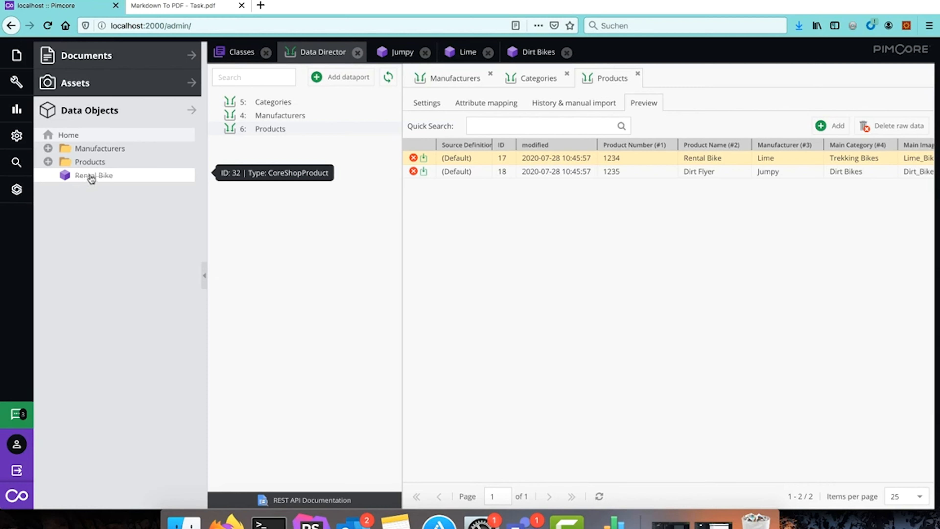
Step: Look up the product's location in the task document's object tree, and return to the Products attribute mapping
click(476, 103)
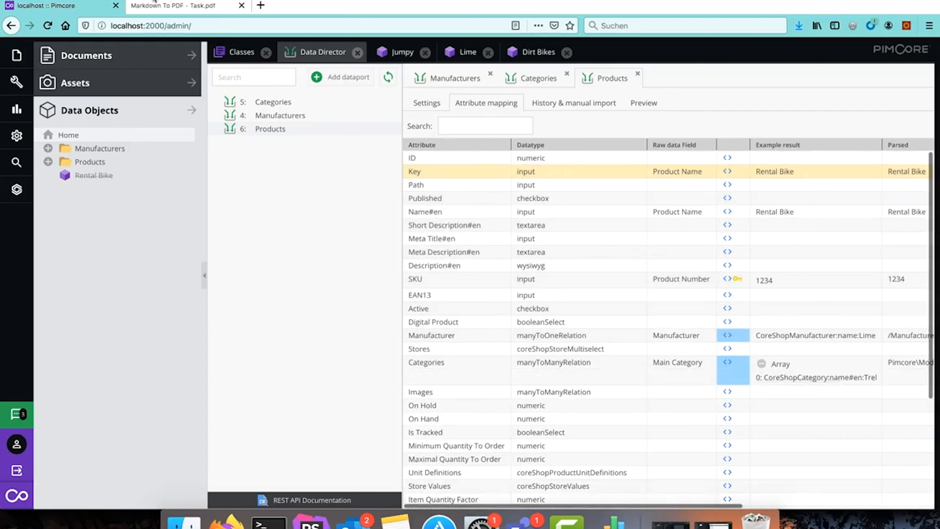
click(165, 11)
drag(351, 333, 426, 333)
click(51, 11)
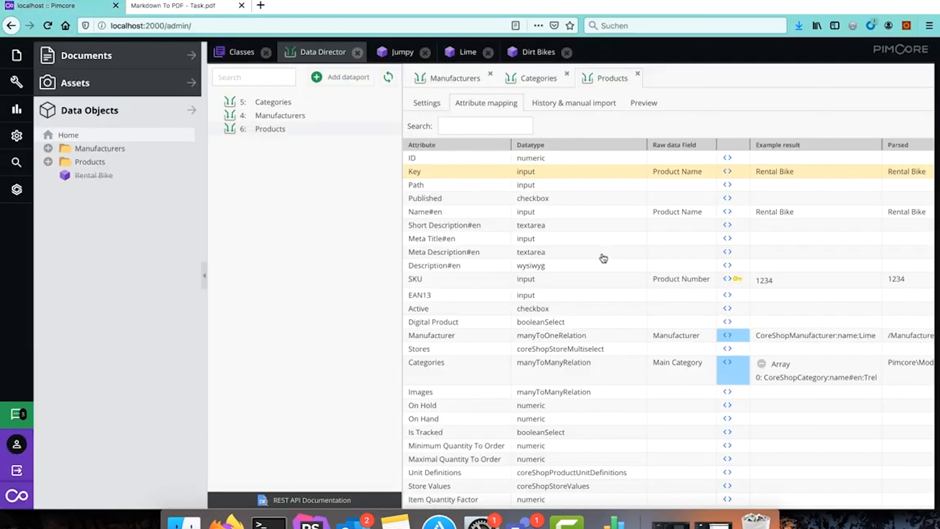
Step: Map the raw data field Main Category to the Path attribute in the Products attribute mapping
click(442, 187)
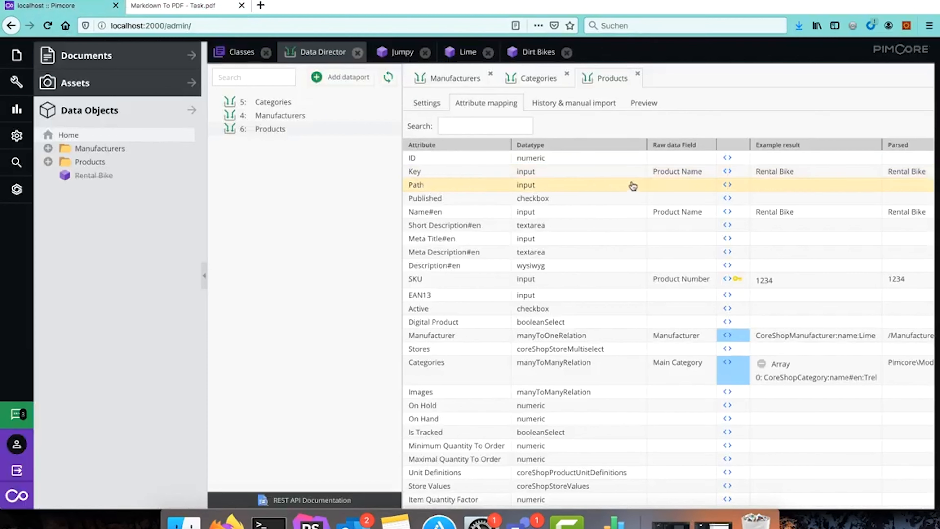
click(705, 188)
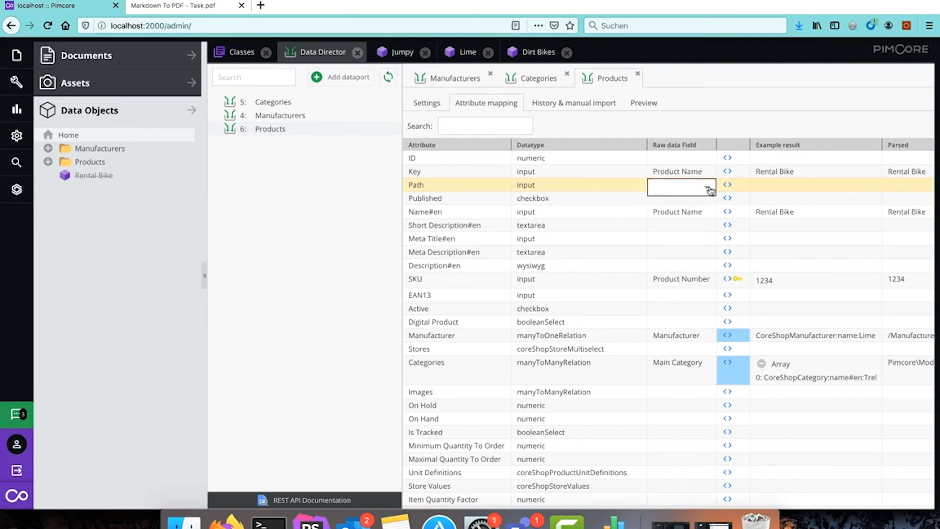
click(708, 189)
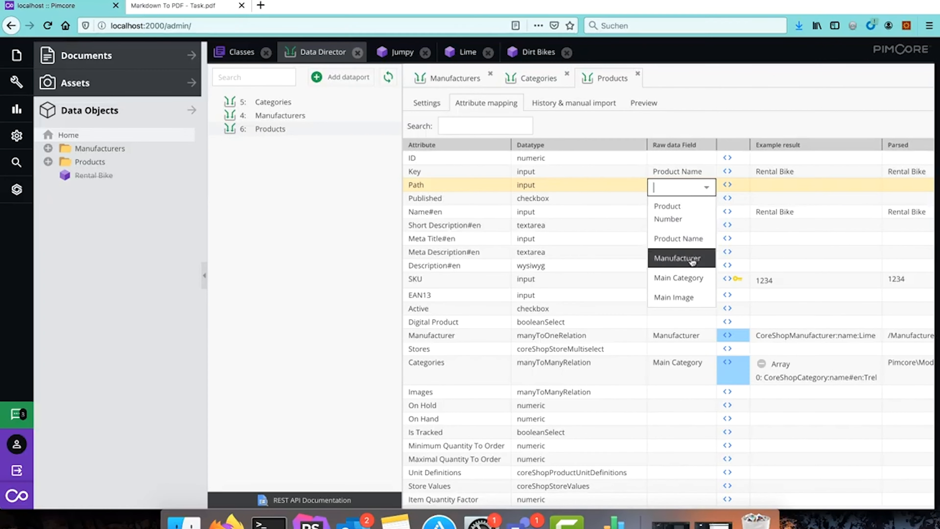
click(677, 258)
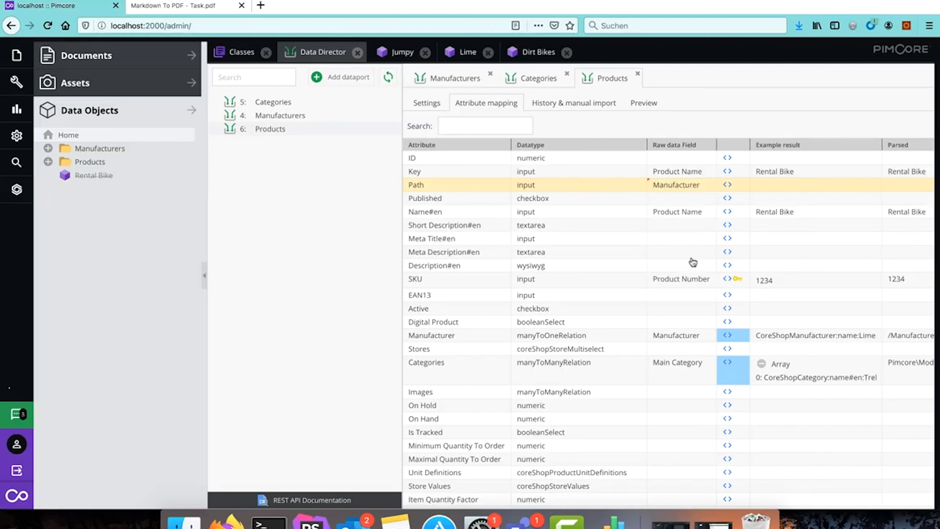
click(708, 185)
click(707, 188)
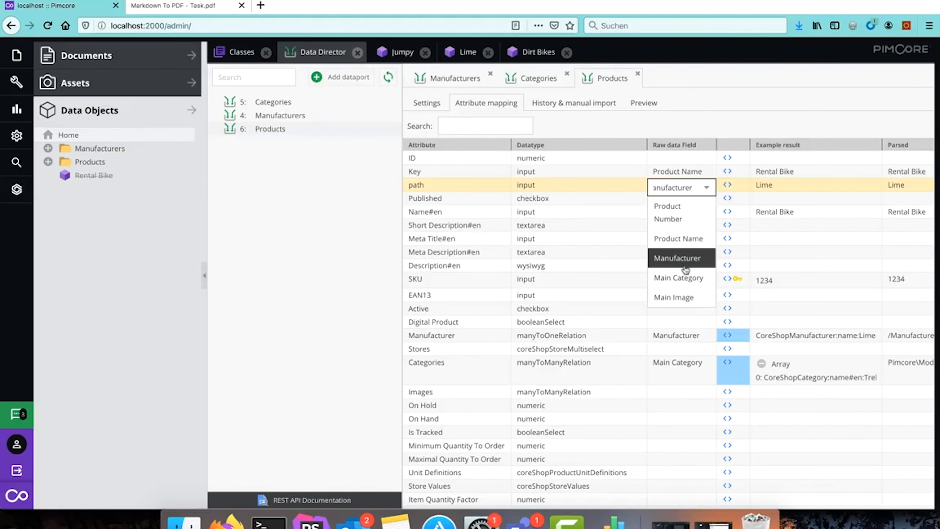
click(685, 278)
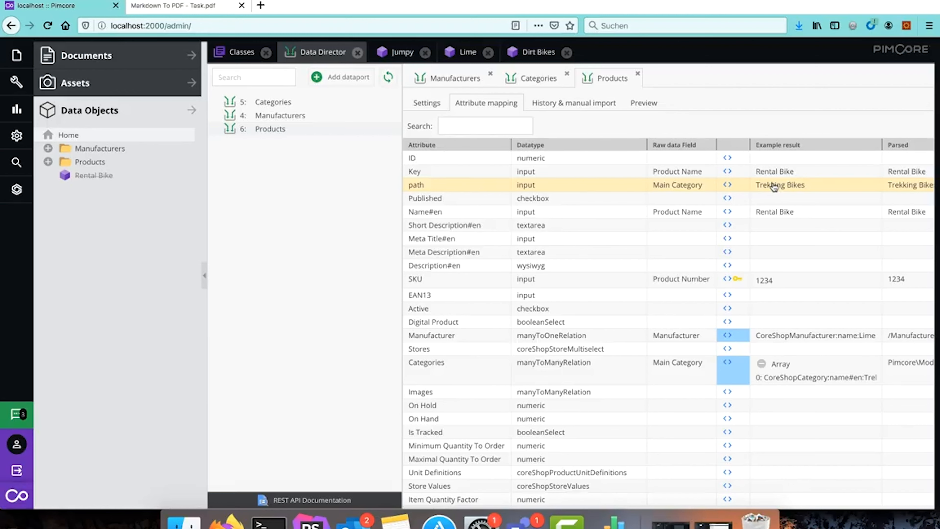
Step: Give the Path attribute the callback function return 'CoreShopCategory:name#en:'.$params['value']; and save its settings
click(728, 187)
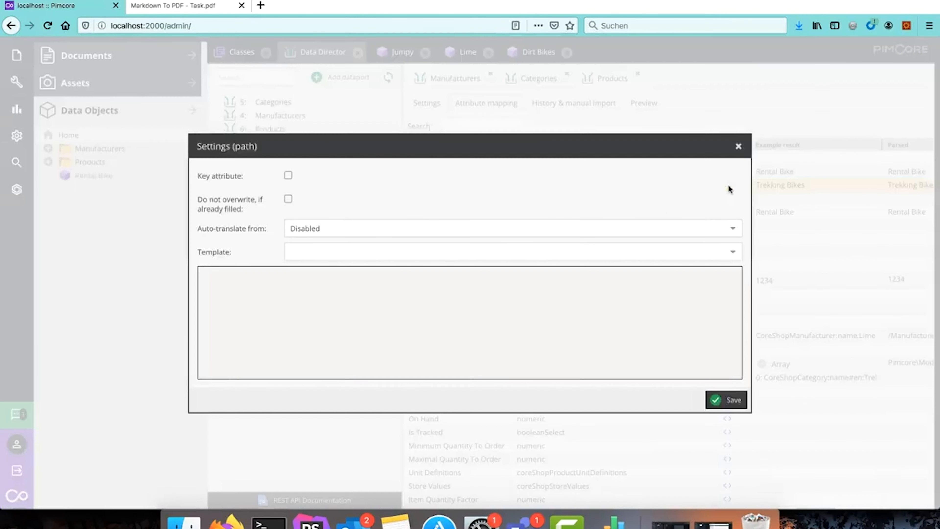
click(323, 318)
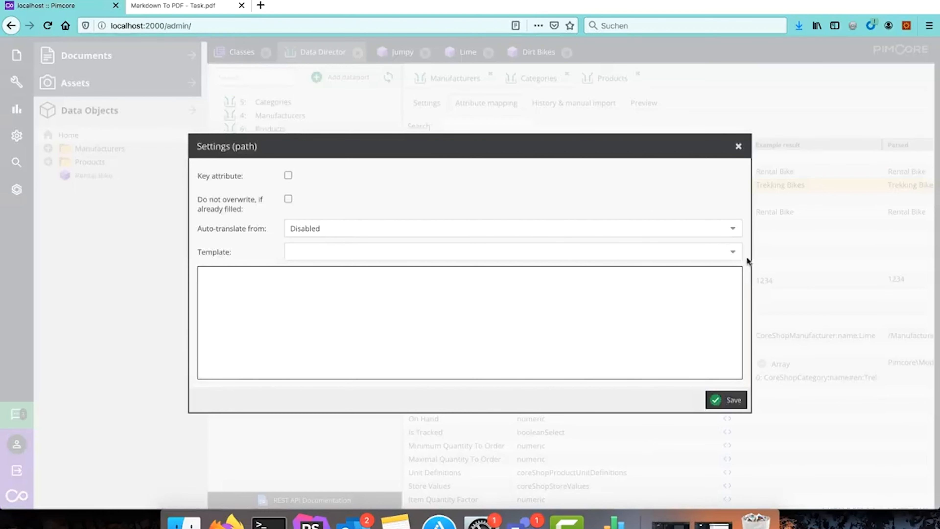
click(735, 254)
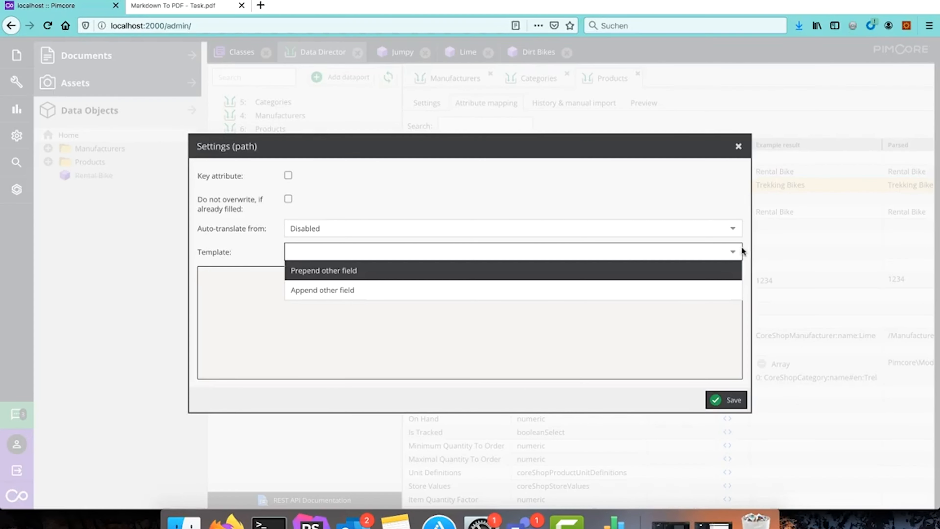
click(741, 252)
click(493, 328)
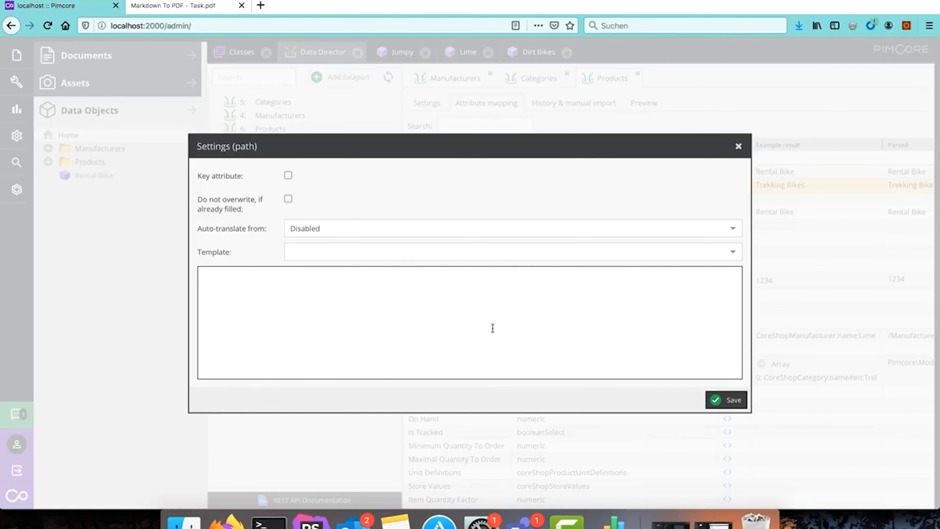
text(return 'CoreShopCategory:)
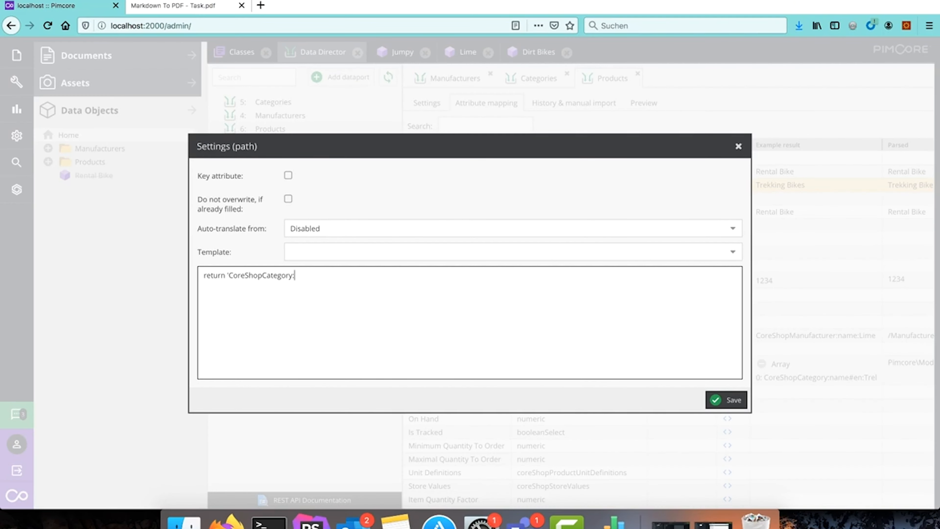
text(name#en:'.$params['value'];)
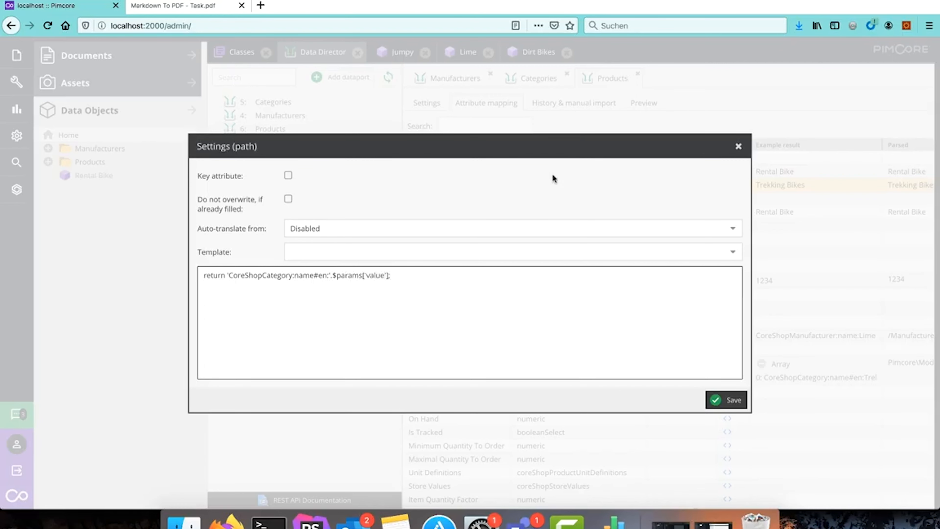
drag(546, 142, 586, 263)
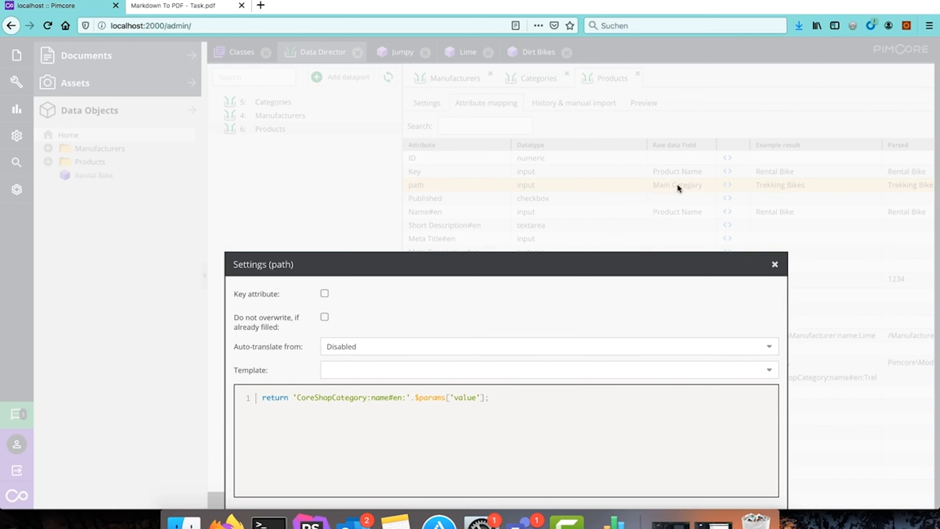
drag(531, 264, 531, 153)
drag(415, 288, 447, 287)
drag(369, 282, 397, 280)
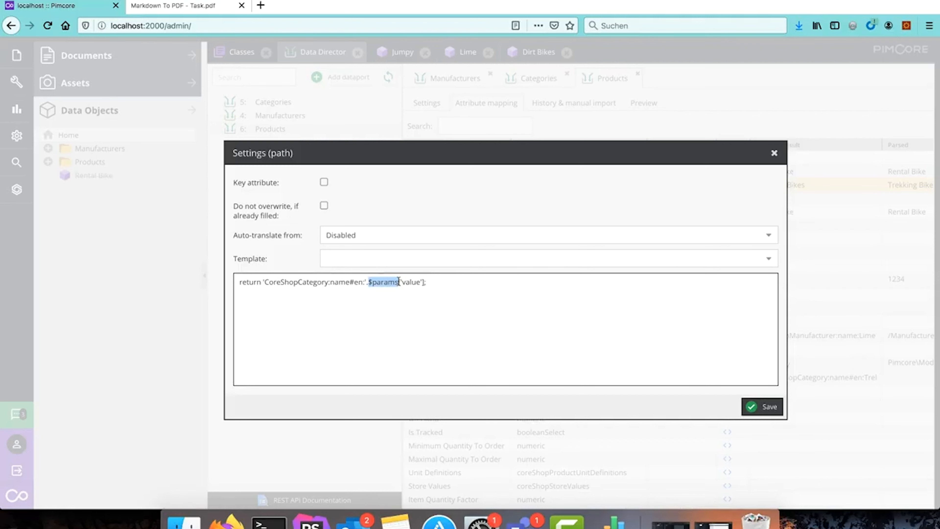
click(766, 409)
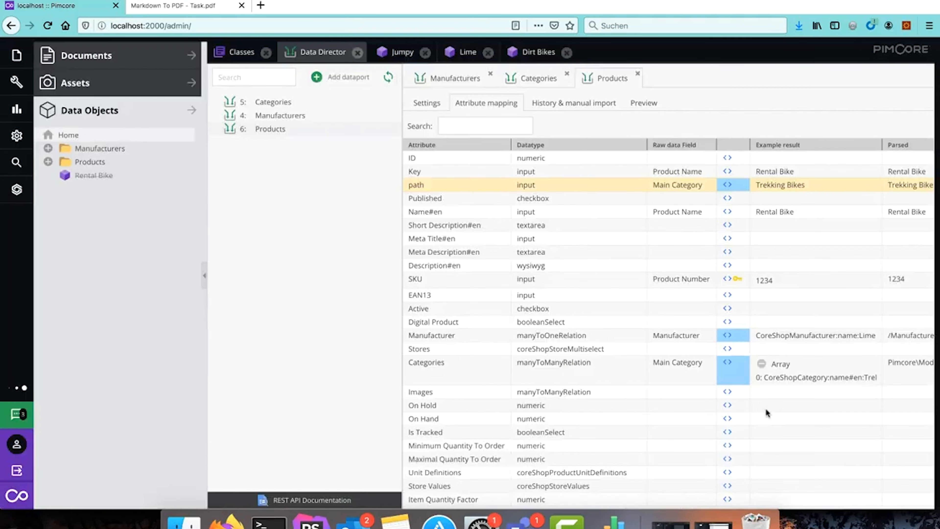
Step: Compare the Path attribute's example and parsed results with the categories in the Products folder of the object tree
scroll(762, 245, right, 5)
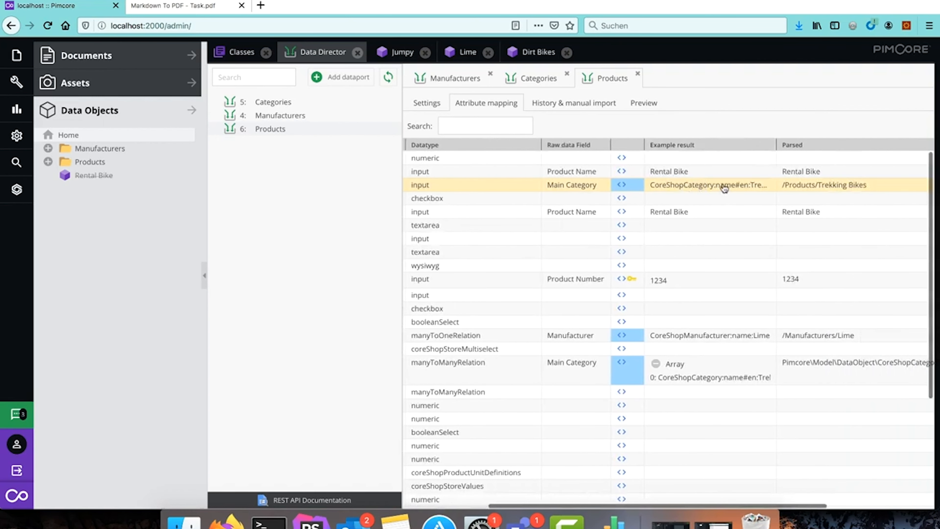
drag(776, 150, 813, 147)
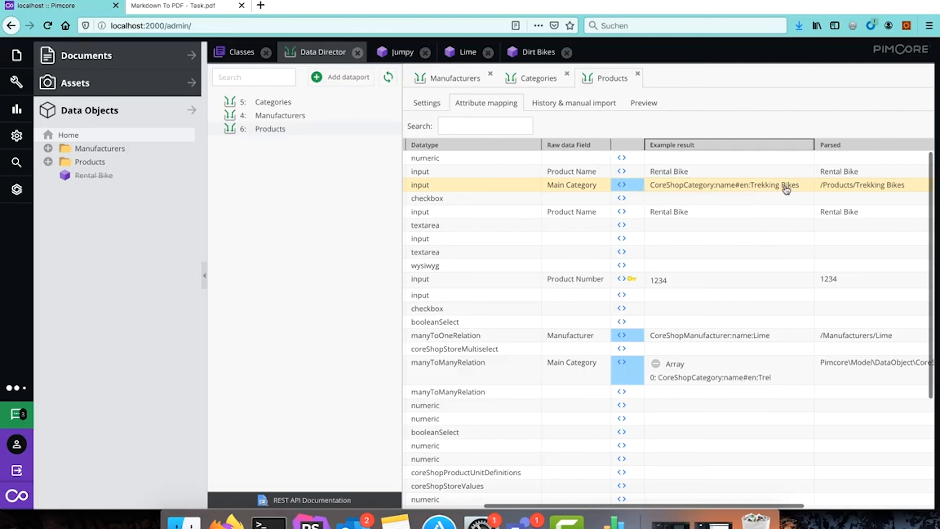
mouse_move(831, 189)
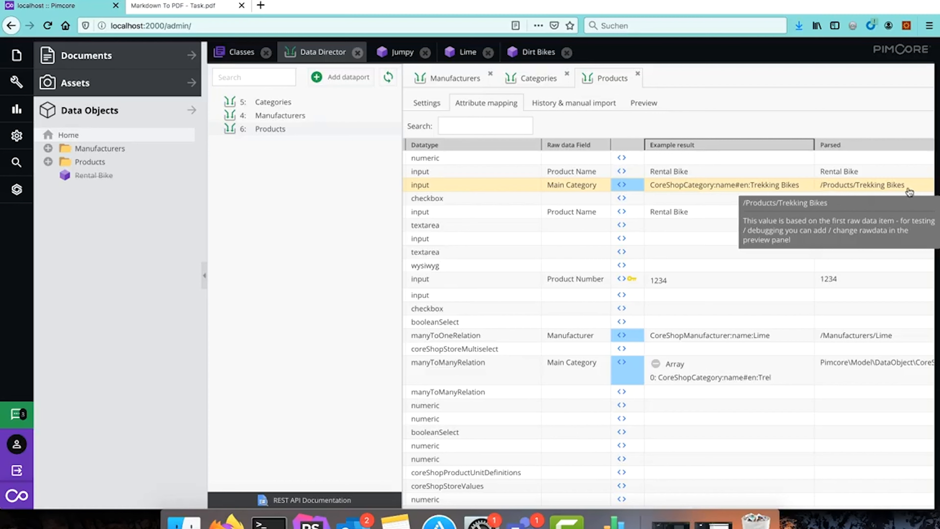
click(49, 162)
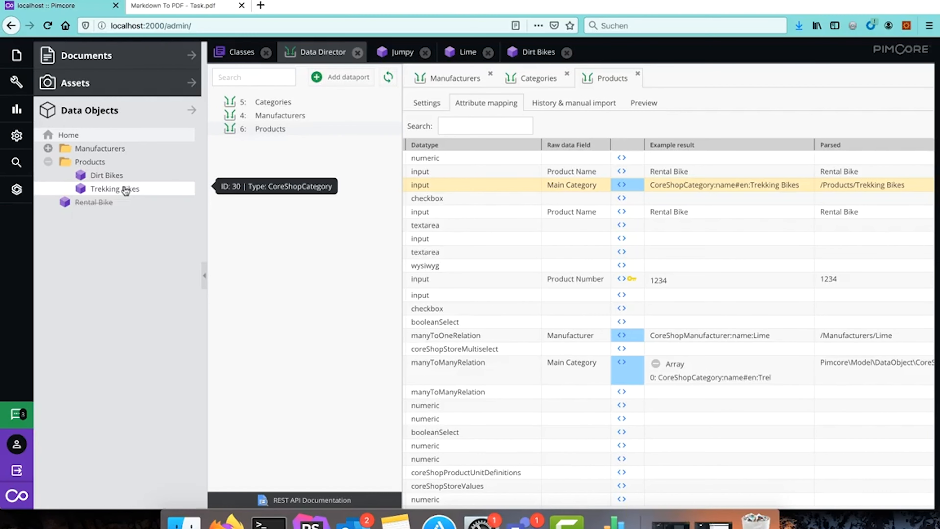
Step: Import the Rental Bike raw data item from the Products preview and check the saved object's path in the import log
click(644, 104)
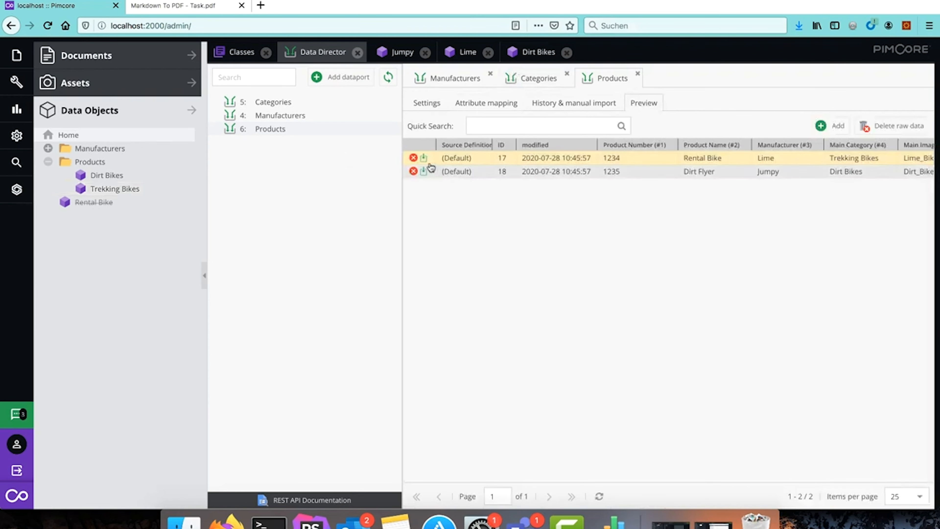
click(426, 161)
click(446, 302)
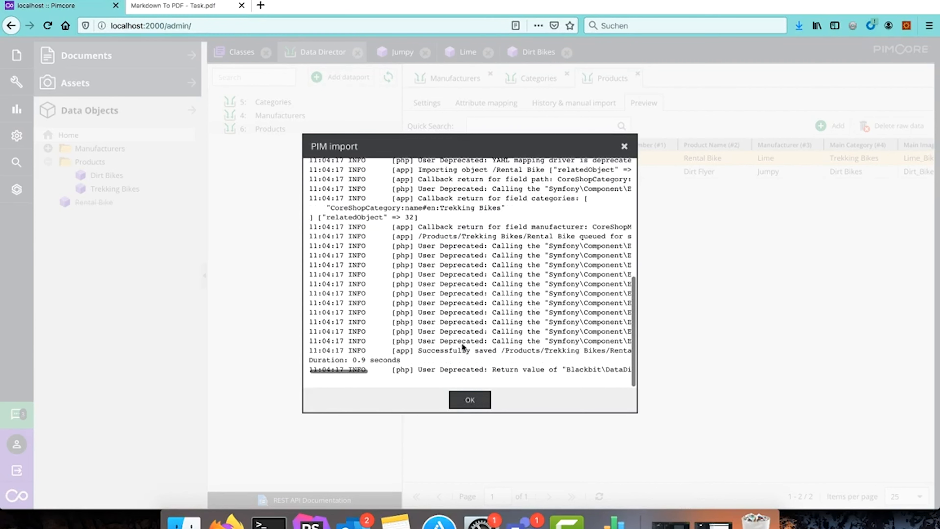
drag(419, 350, 607, 350)
scroll(599, 353, right, 4)
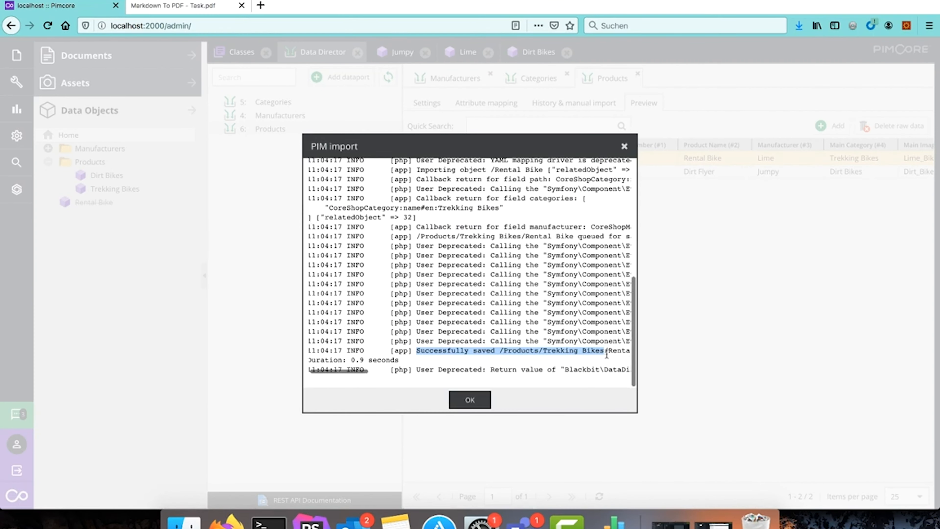
click(432, 350)
drag(432, 350, 588, 351)
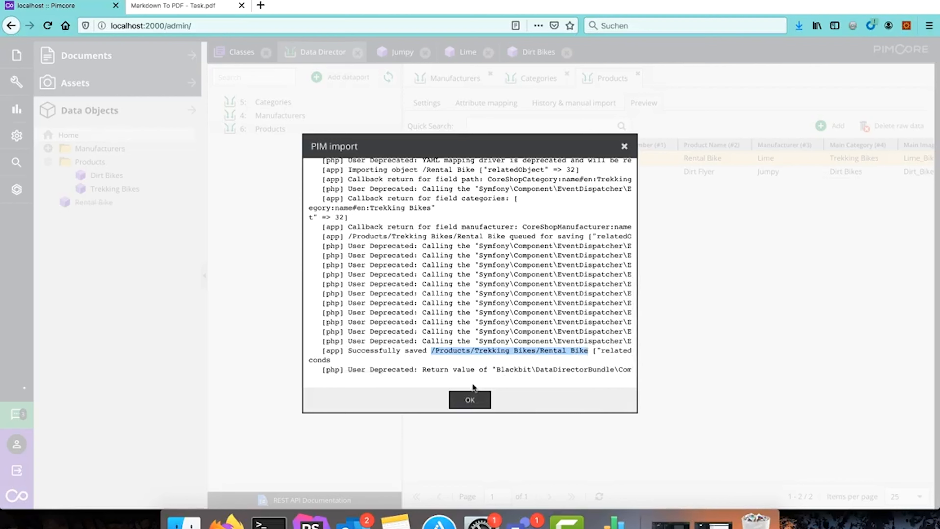
click(469, 399)
Step: Refresh the Home folder and expand Trekking Bikes in the object tree, and return to the Products attribute mapping
right_click(92, 162)
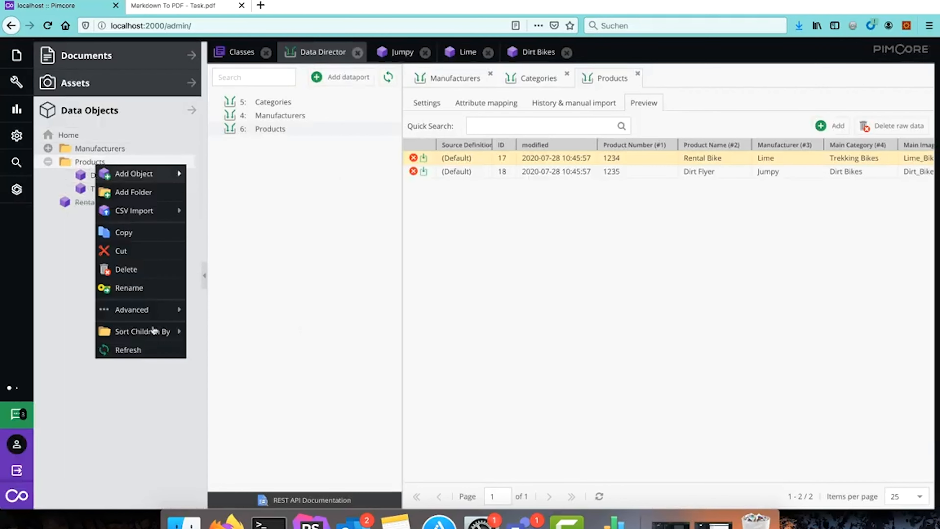
right_click(72, 135)
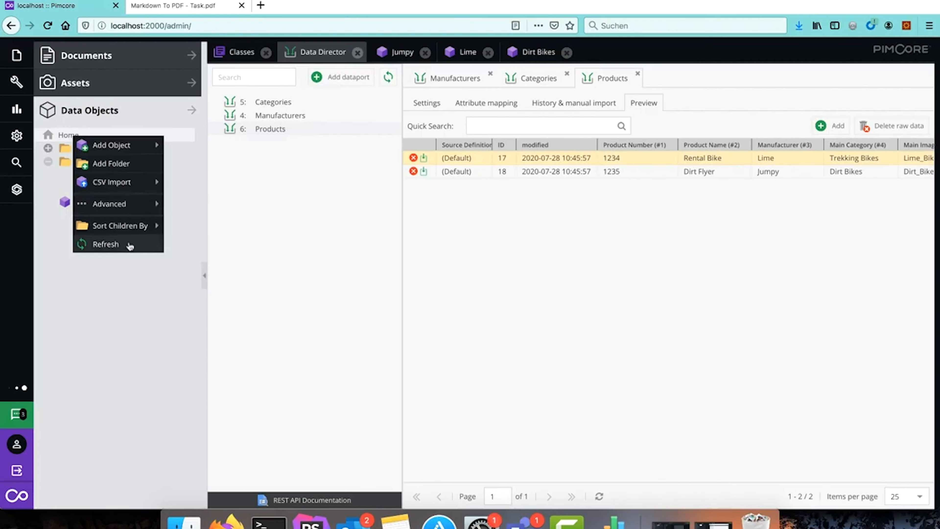
click(105, 244)
click(48, 163)
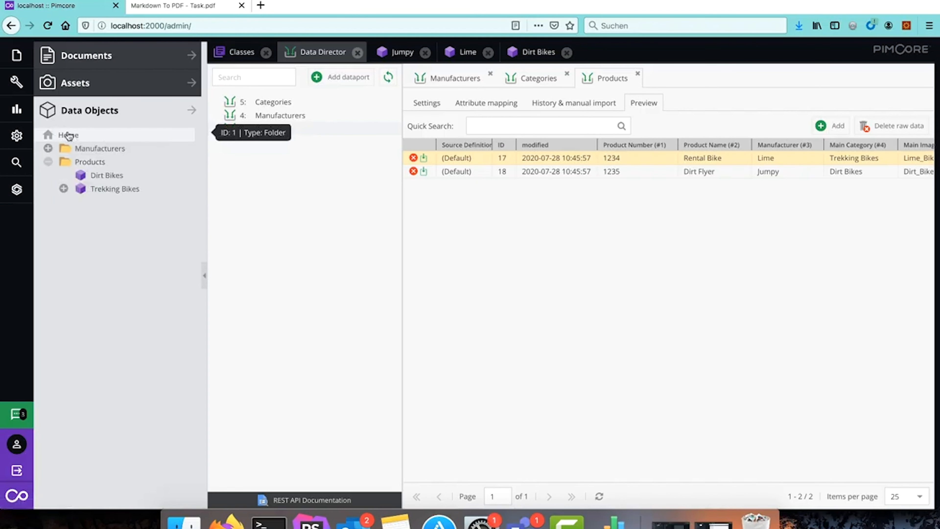
click(64, 190)
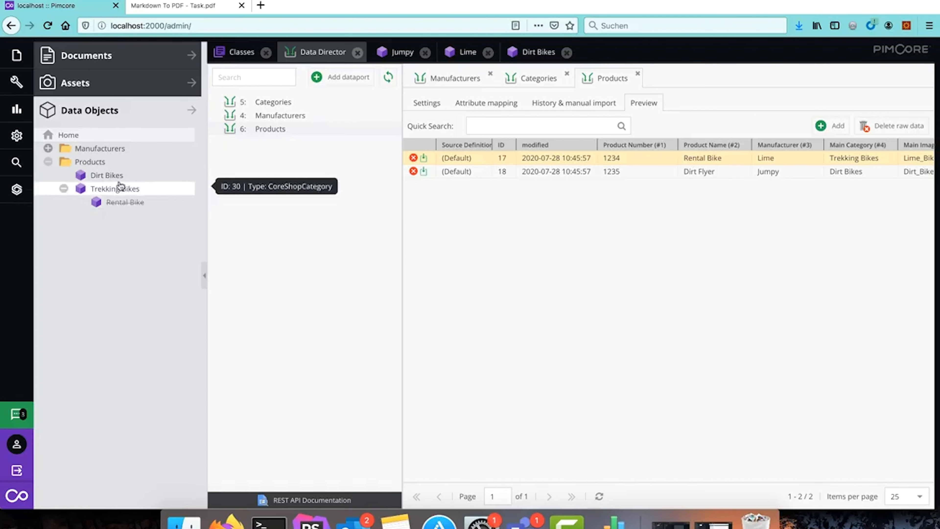
click(437, 108)
click(506, 106)
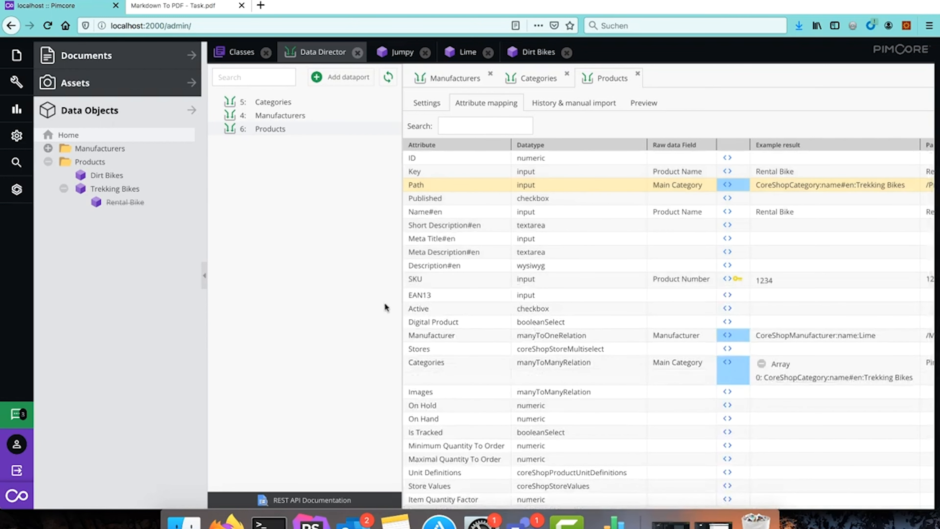
Step: Open the Rental Bike product and examine its name, SKU, manufacturer, categories and images
click(111, 202)
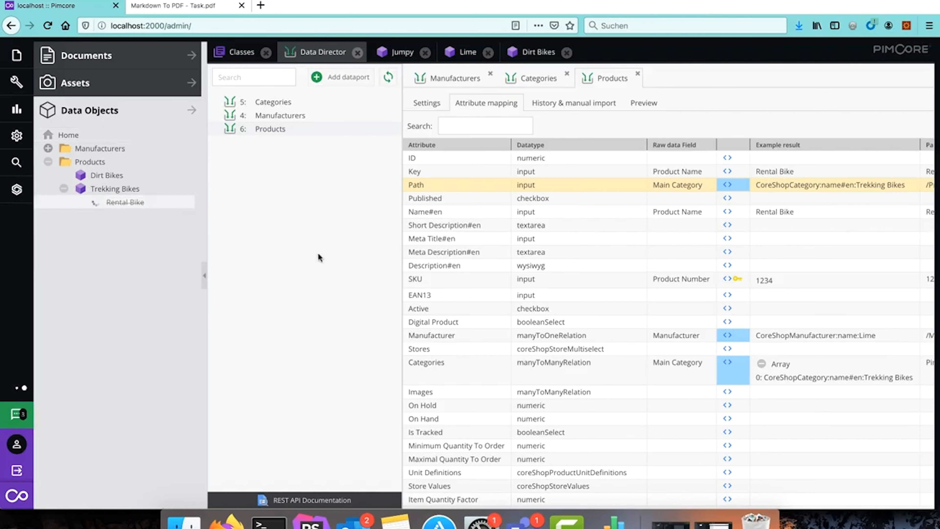
drag(365, 198, 249, 204)
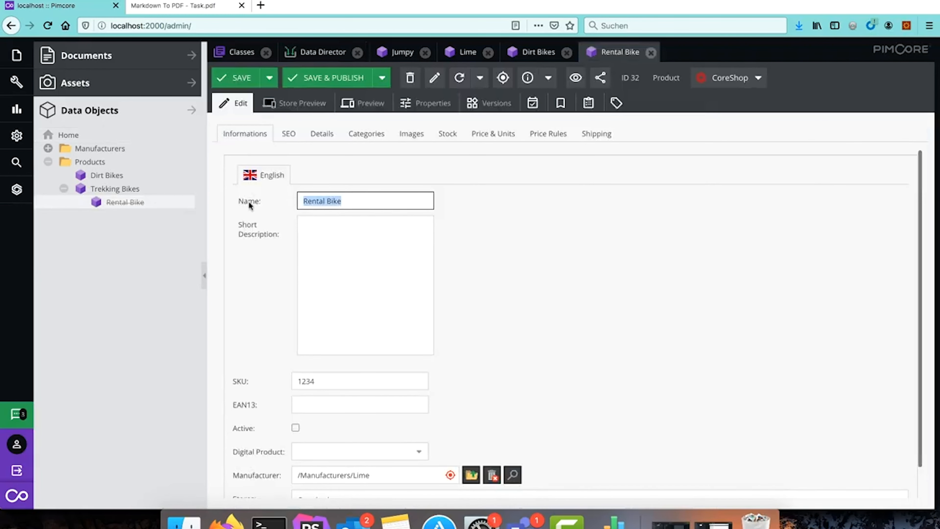
double_click(304, 385)
scroll(523, 350, down, 2)
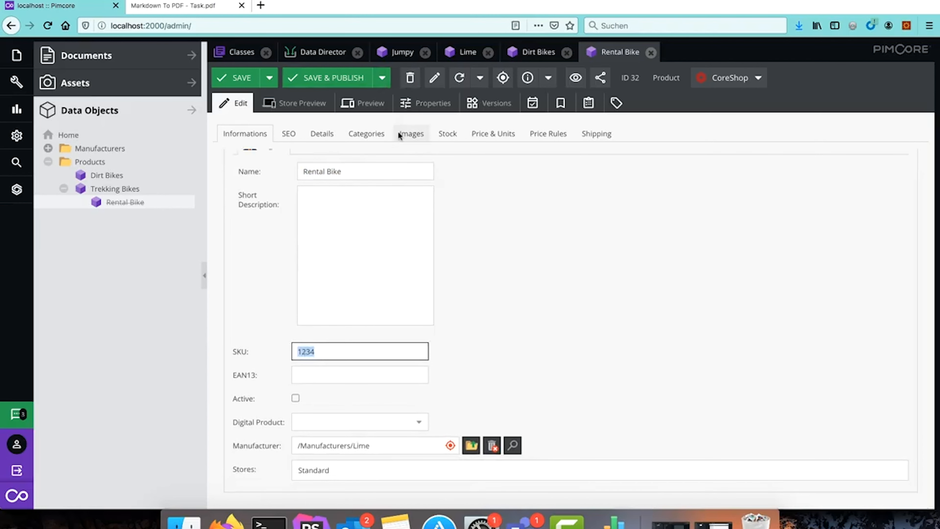
click(365, 133)
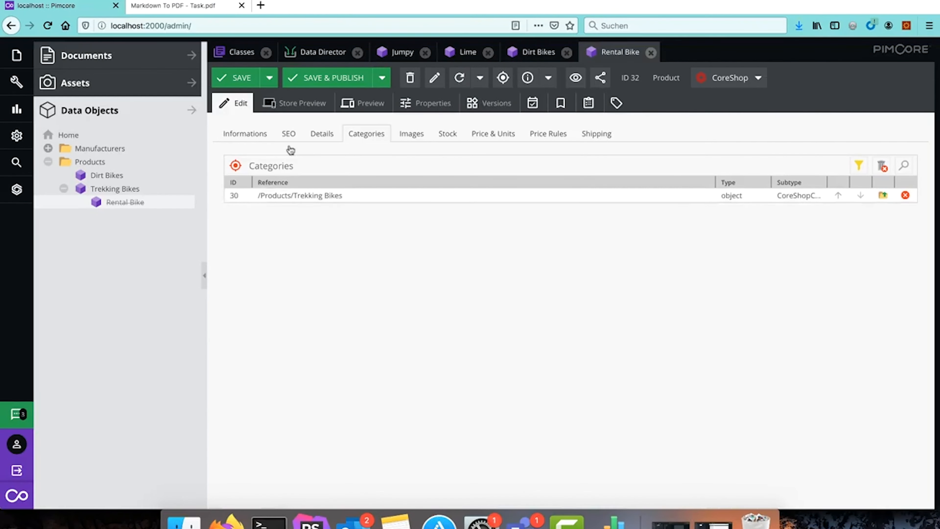
click(411, 136)
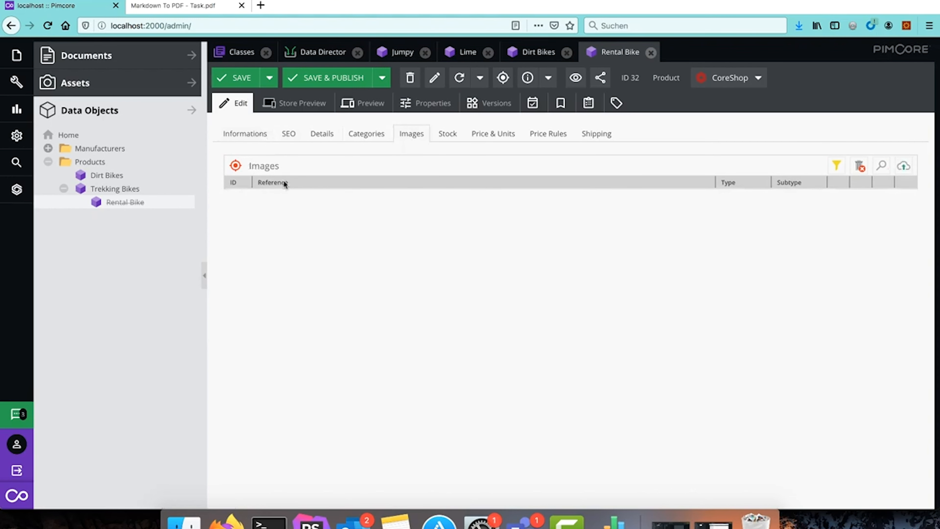
Step: Map the raw data field Main Image to the Images attribute in the Products attribute mapping
click(316, 52)
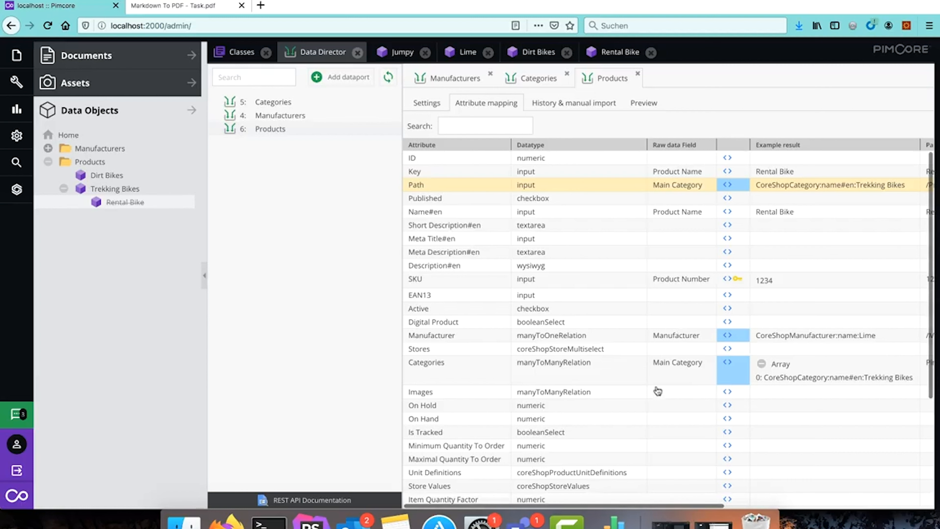
click(708, 396)
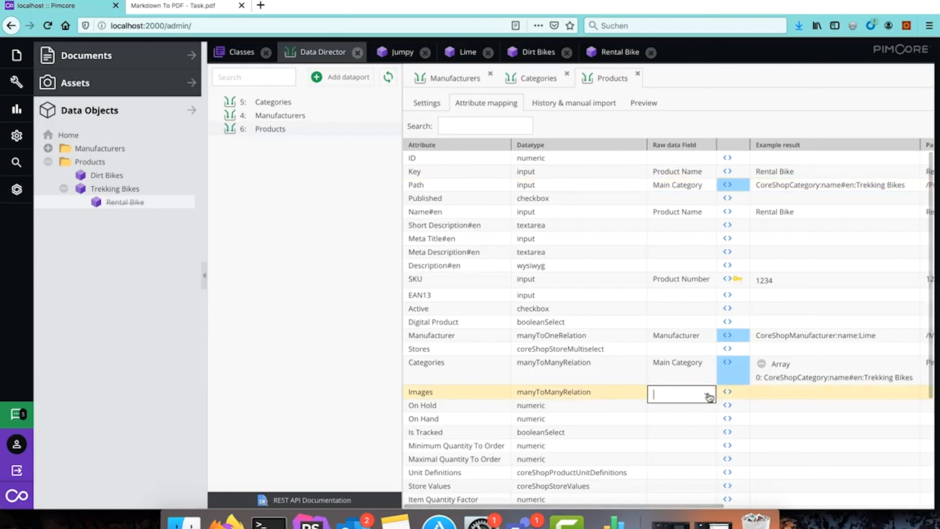
click(709, 397)
click(675, 374)
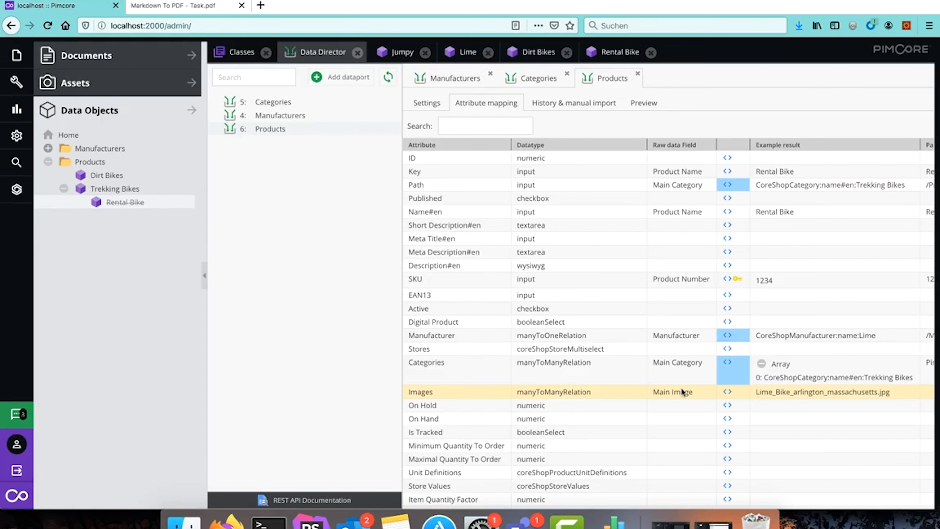
Step: Check the Main Image values in the Products raw data preview and the parsed result of the Images attribute
click(643, 102)
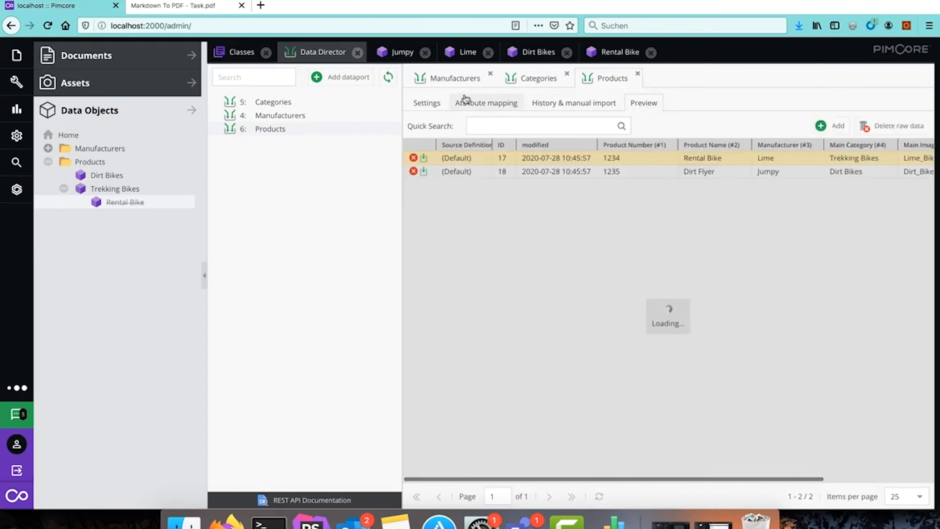
scroll(792, 181, right, 3)
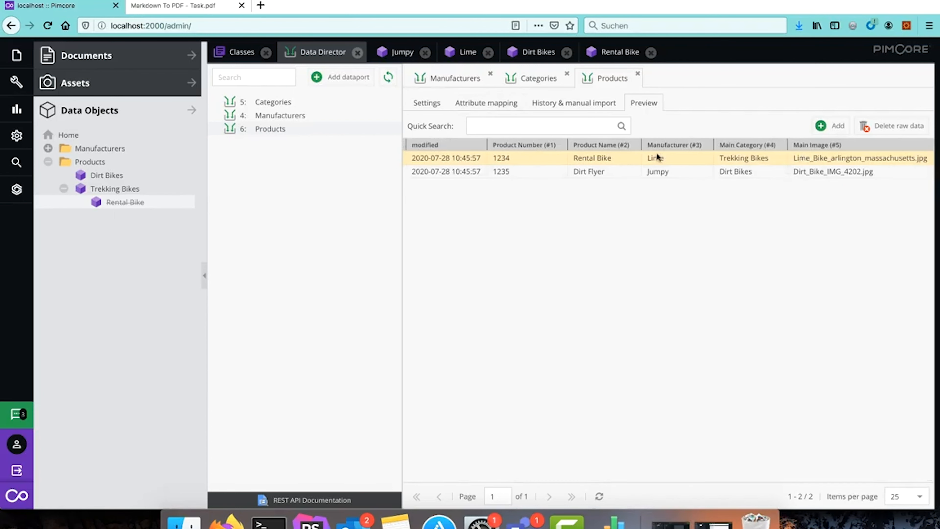
click(481, 102)
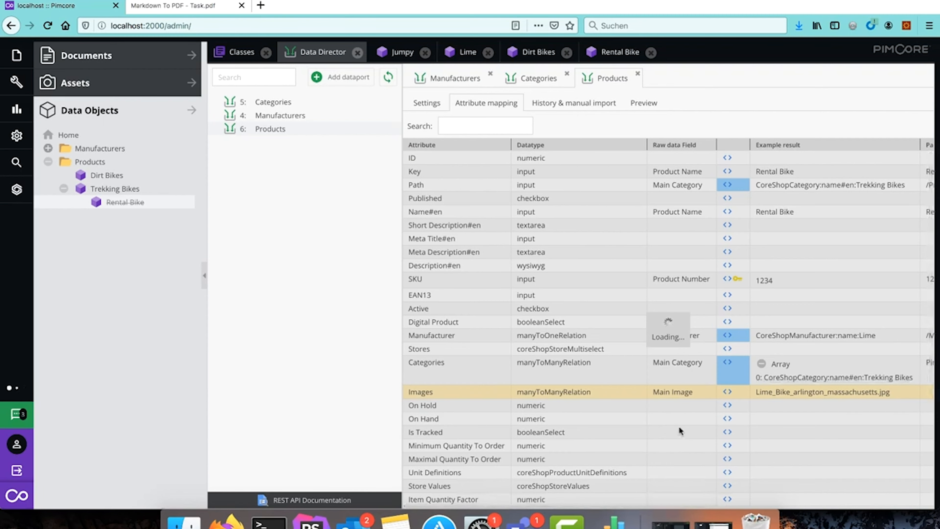
scroll(770, 395, right, 5)
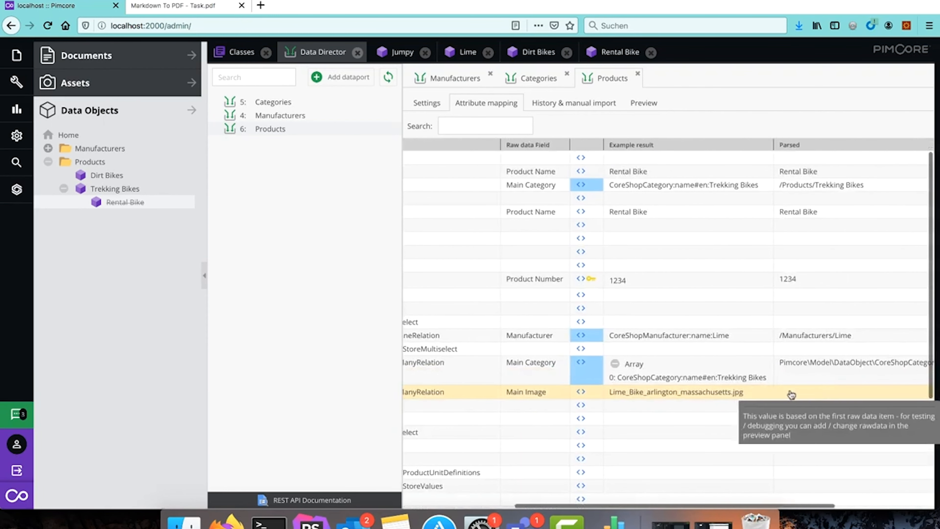
scroll(683, 437, left, 3)
scroll(683, 434, left, 3)
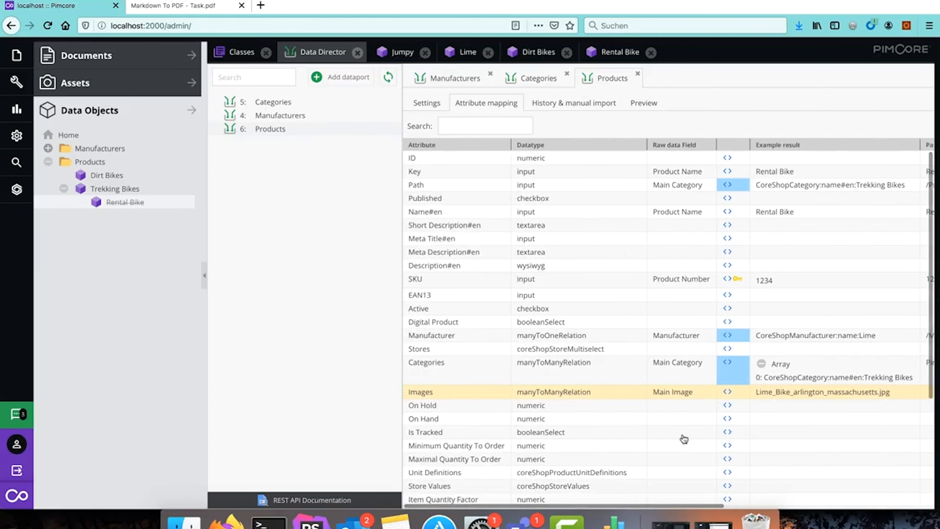
Step: Apply the Assign existing Image template to the Images attribute in the Products mapping and save its settings
scroll(683, 437, right, 5)
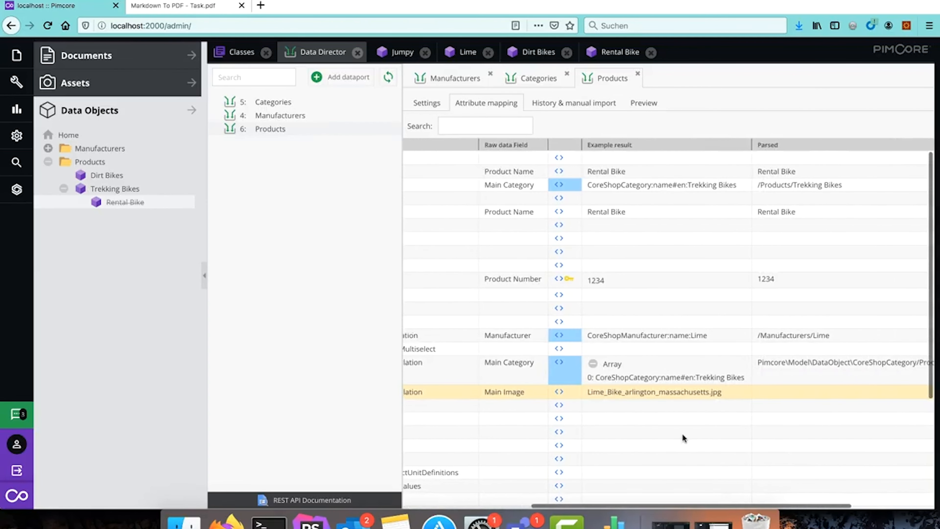
scroll(683, 434, left, 5)
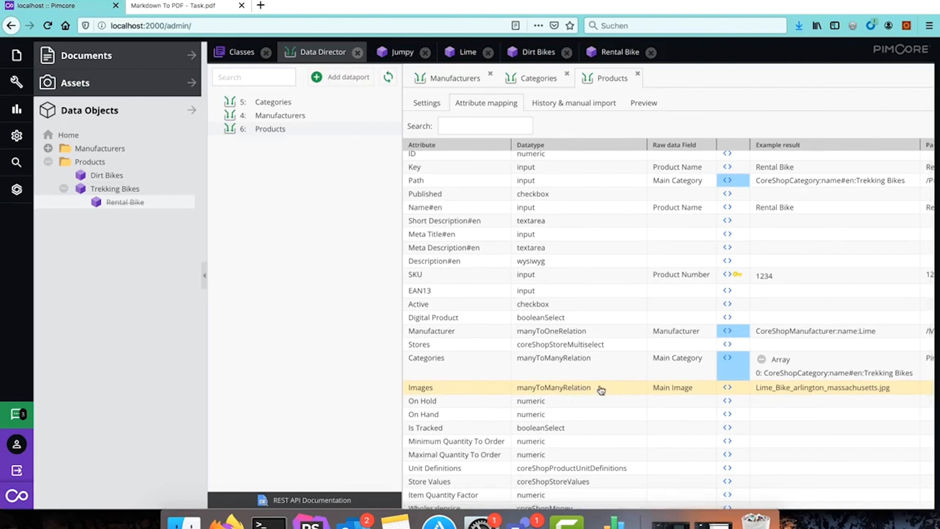
click(728, 388)
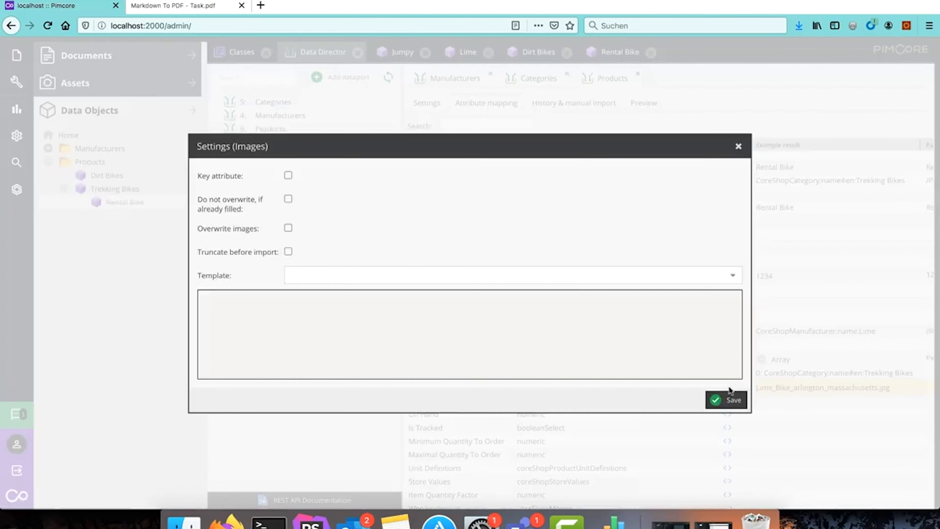
click(733, 276)
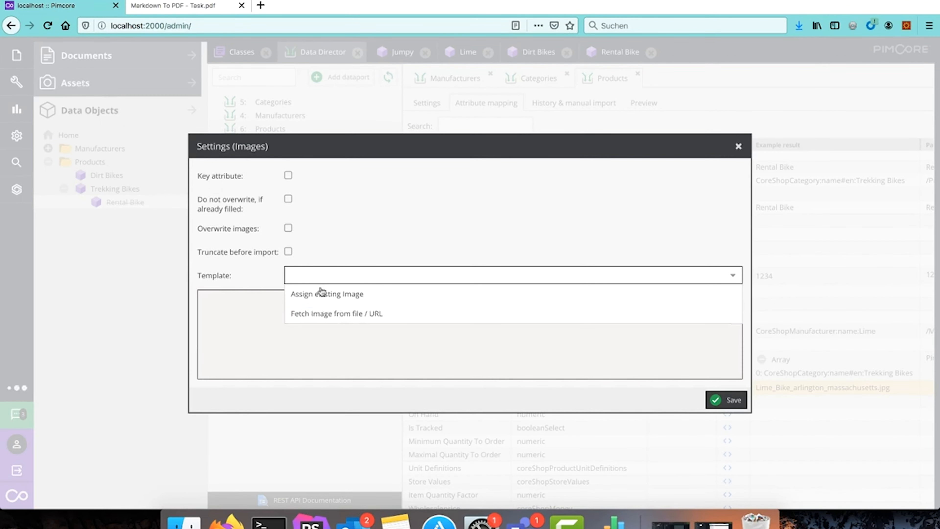
click(363, 293)
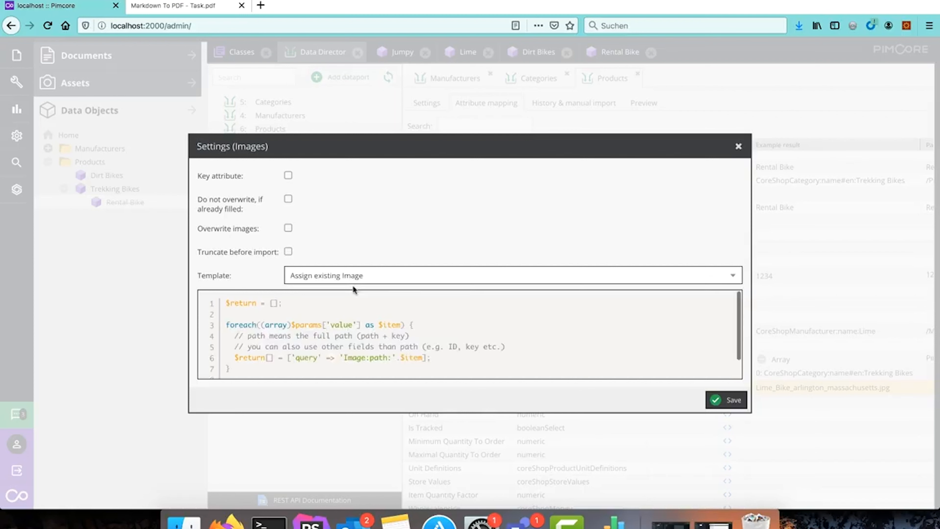
scroll(460, 332, down, 2)
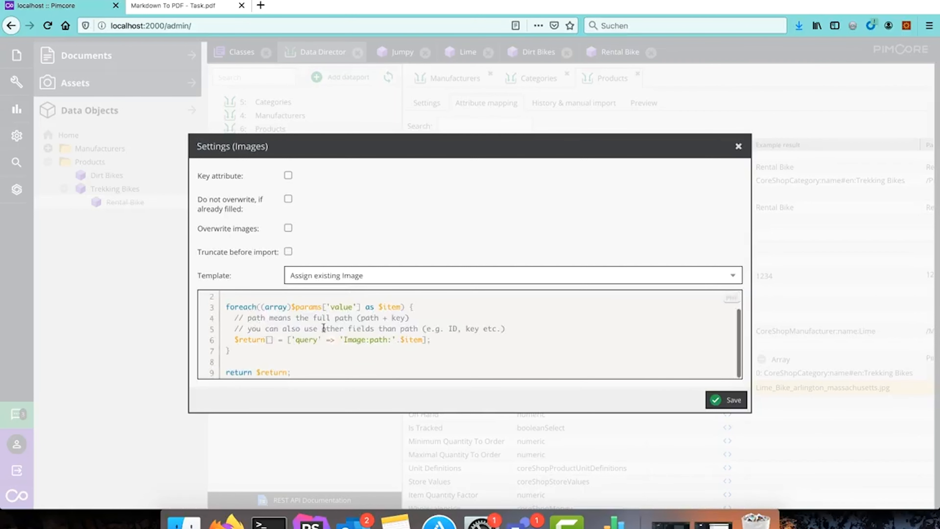
scroll(324, 324, up, 2)
scroll(324, 326, down, 2)
scroll(387, 340, up, 1)
click(722, 399)
Step: Check the parsed result of the Images attribute at full column width against the files in the images asset folder
scroll(719, 398, right, 10)
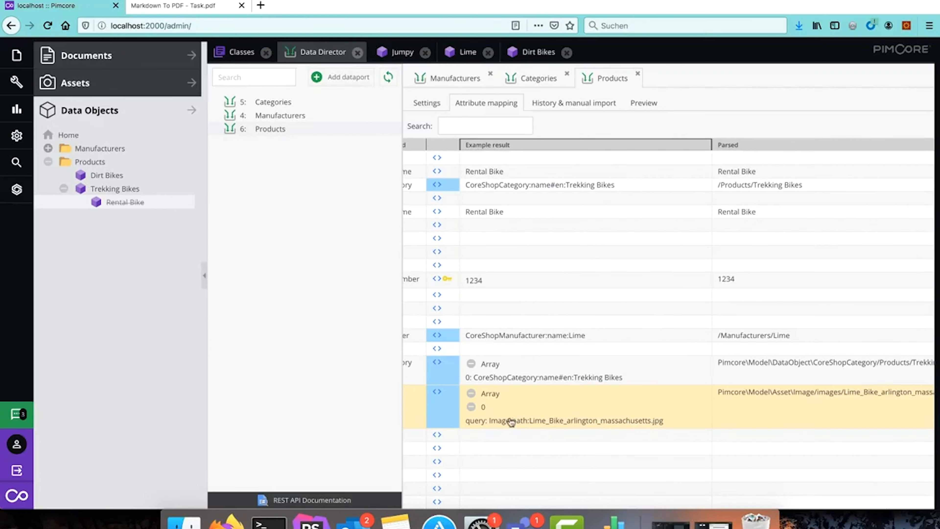
scroll(634, 413, right, 5)
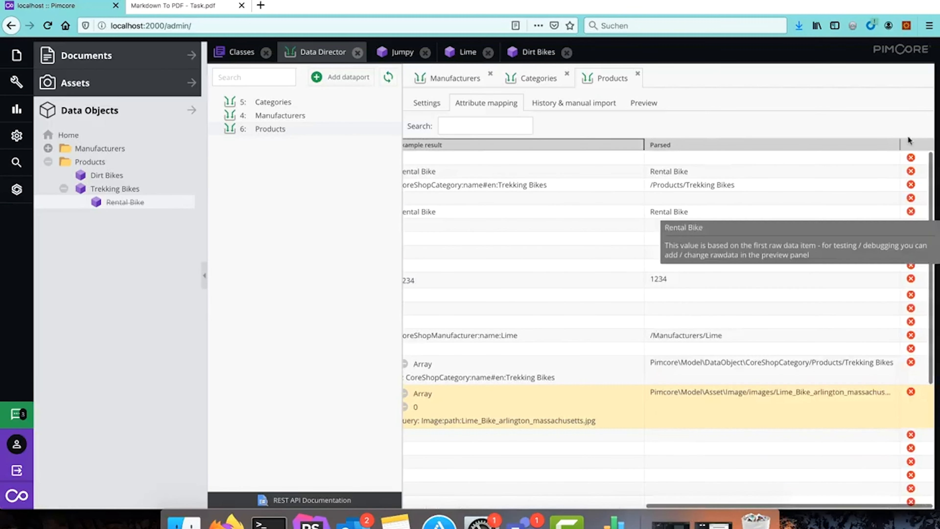
double_click(900, 145)
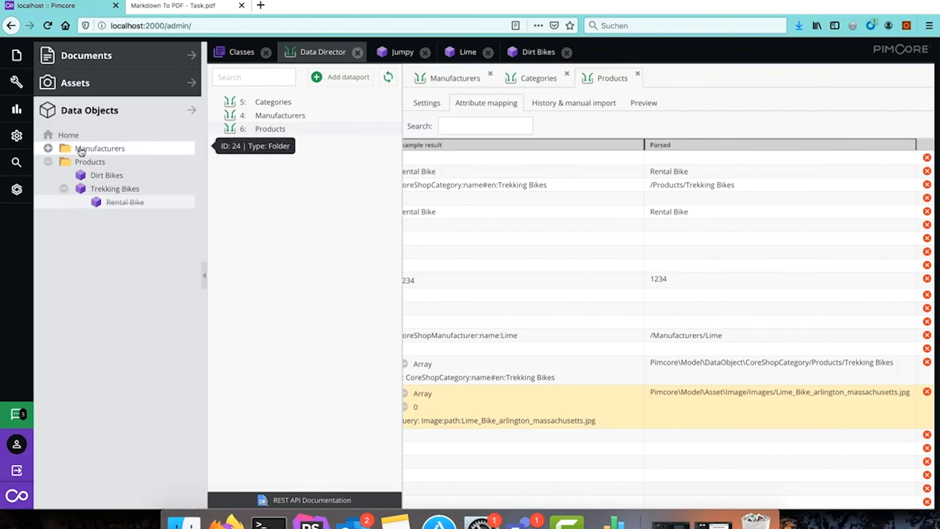
click(76, 84)
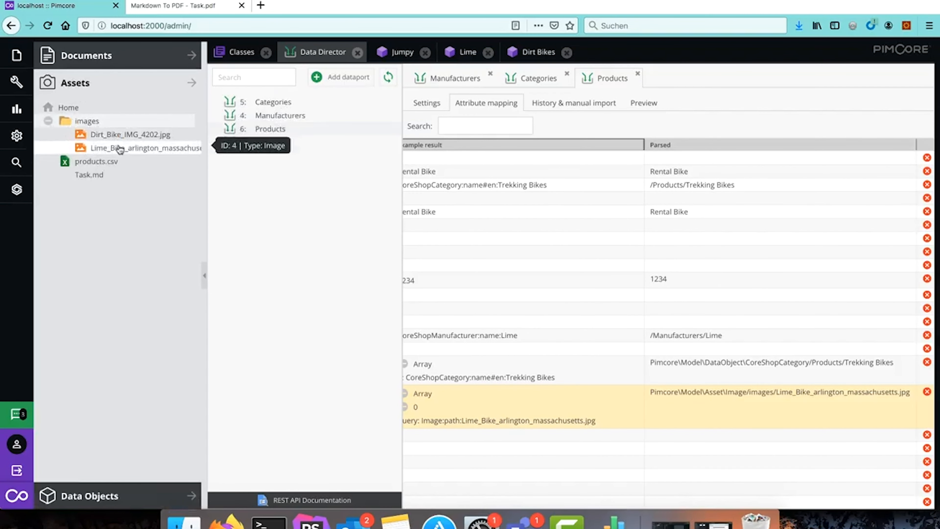
click(514, 391)
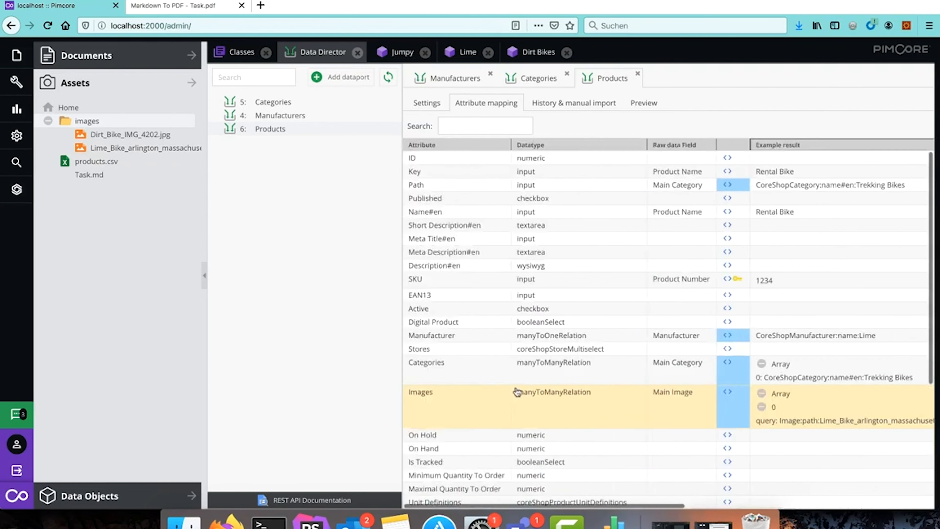
Step: Run the PIM import for the Rental Bike raw data item of the Products dataport
click(644, 103)
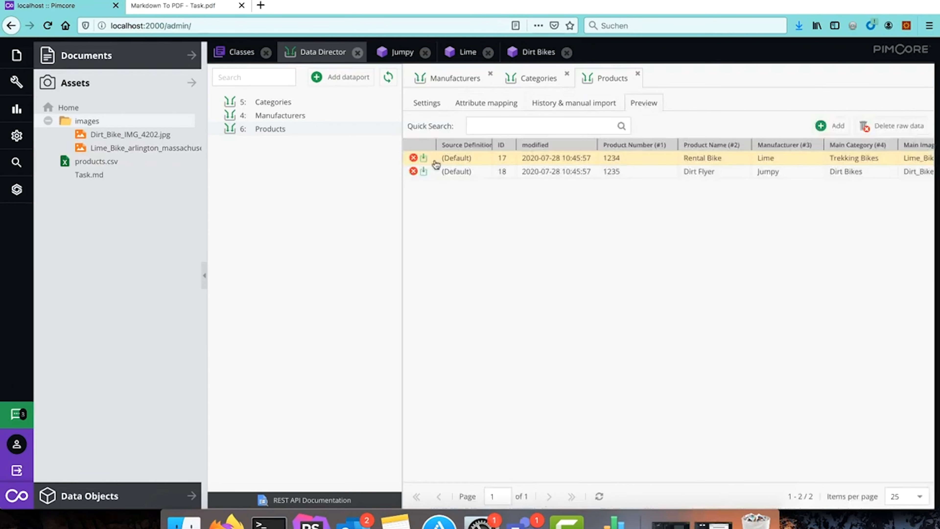
click(424, 157)
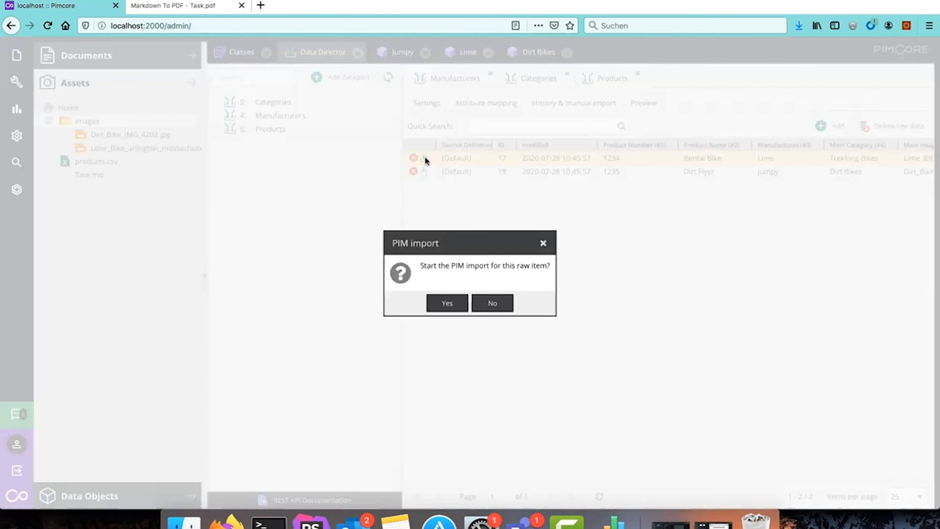
click(449, 302)
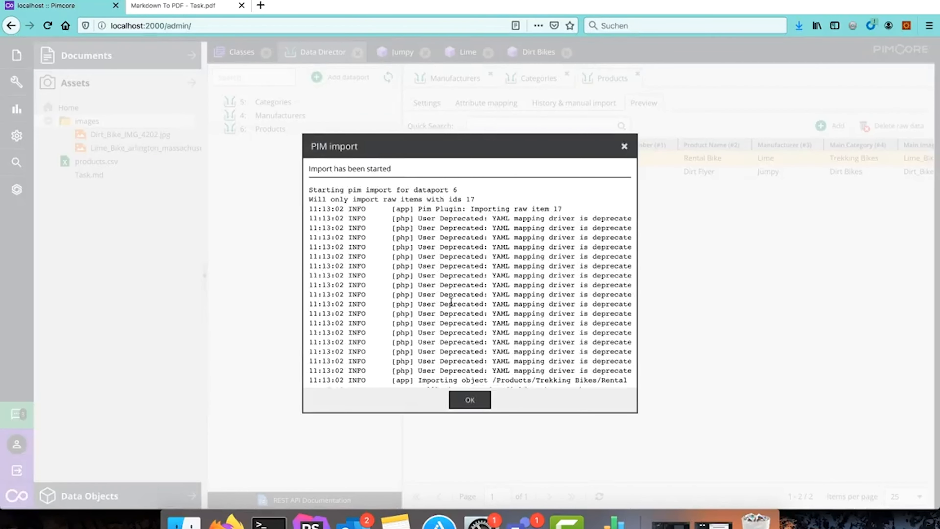
Step: Examine the import log entries on how the Rental Bike image path is looked up, and close the log
scroll(502, 345, down, 5)
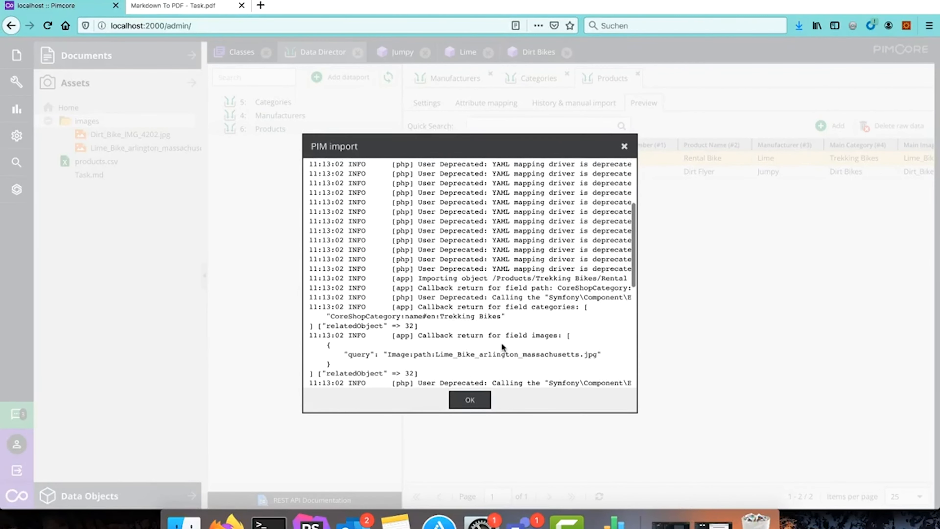
scroll(502, 347, down, 2)
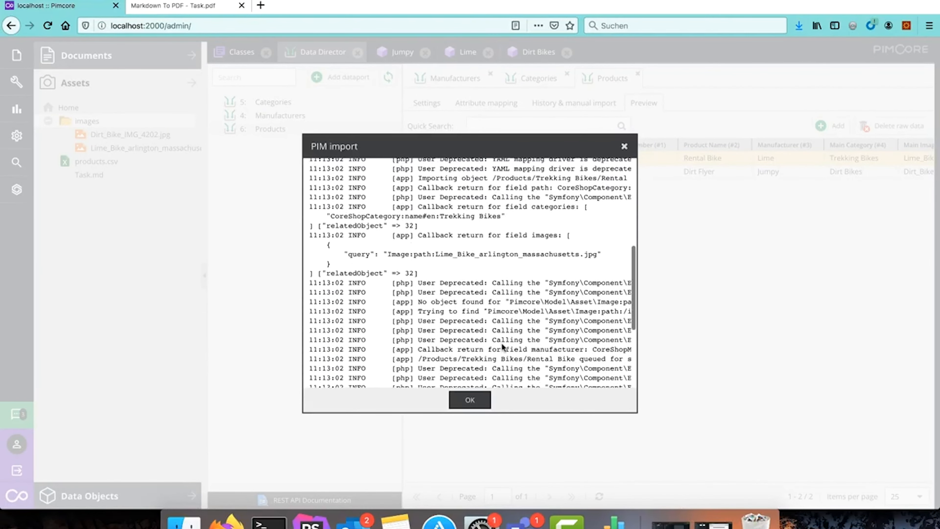
drag(510, 302, 533, 302)
scroll(537, 304, right, 5)
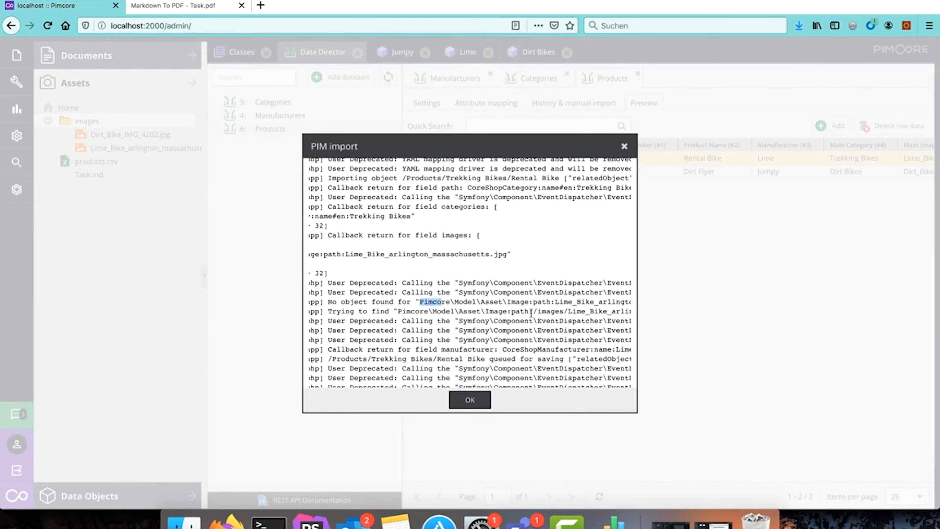
scroll(552, 301, right, 3)
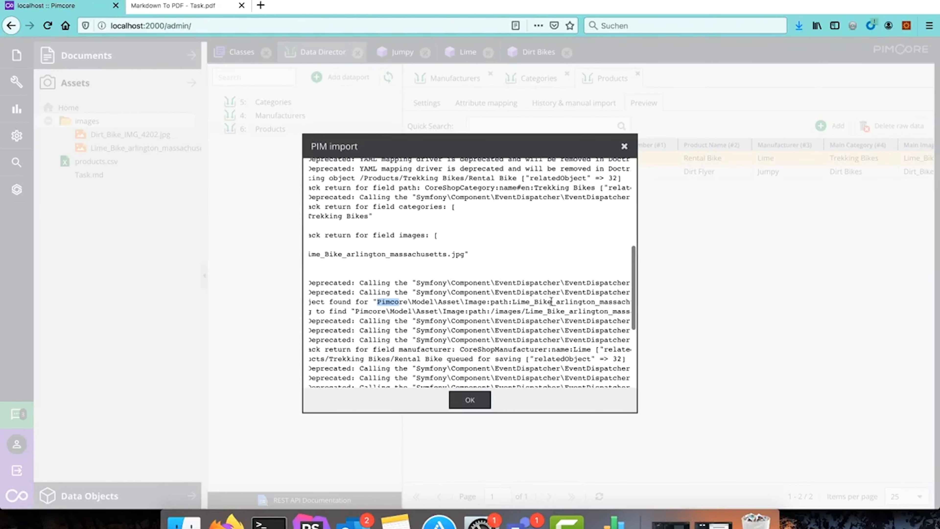
drag(500, 303, 453, 300)
scroll(599, 302, right, 3)
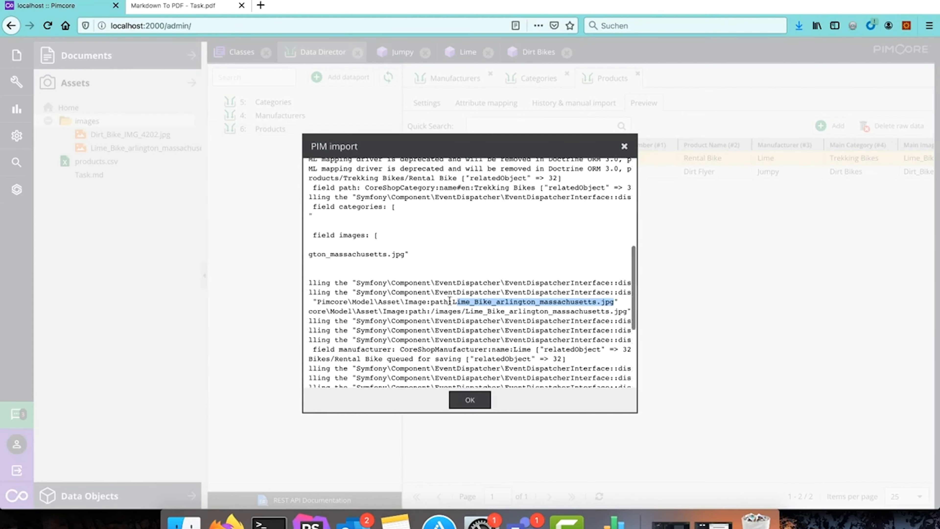
scroll(450, 300, left, 5)
drag(478, 311, 556, 312)
scroll(552, 311, right, 1)
scroll(553, 311, right, 5)
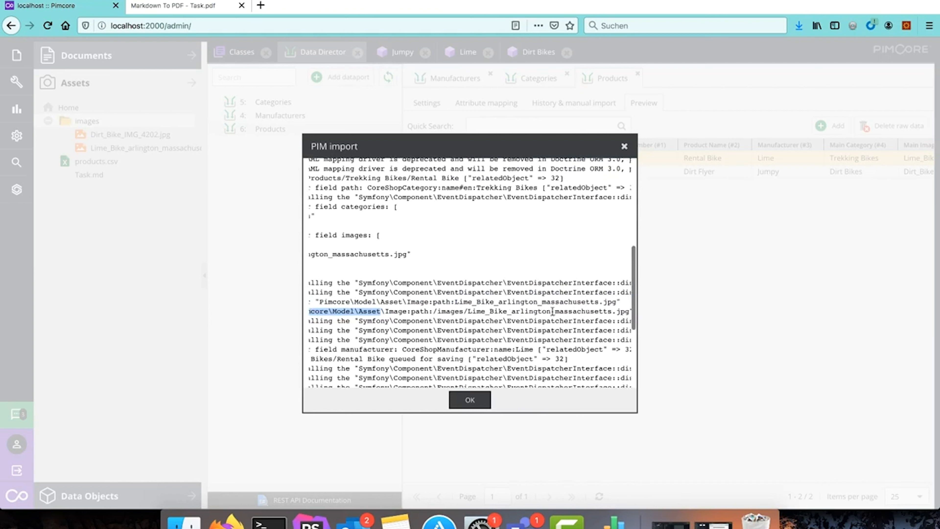
drag(434, 311, 463, 312)
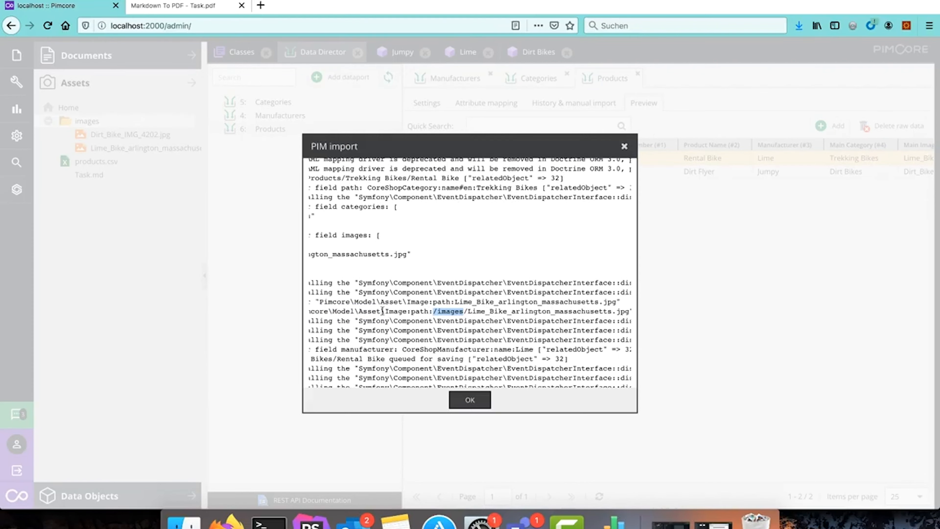
drag(385, 311, 629, 313)
click(434, 311)
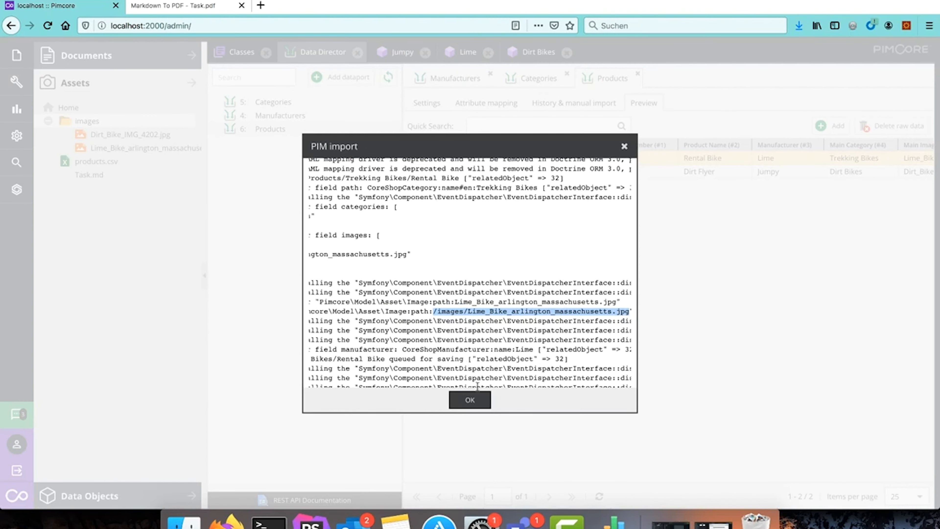
scroll(472, 366, left, 5)
click(470, 400)
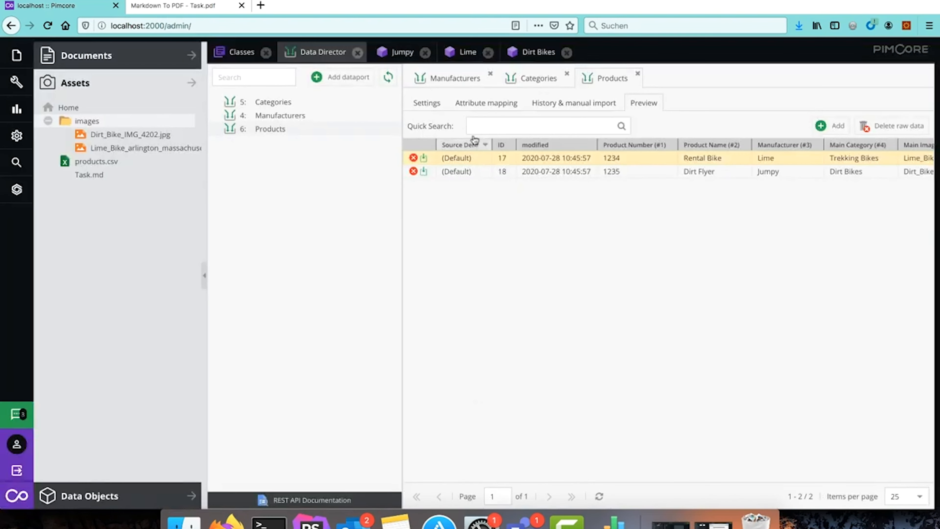
Step: Open the Rental Bike product to check its assigned images, and return to the Products dataport
click(96, 496)
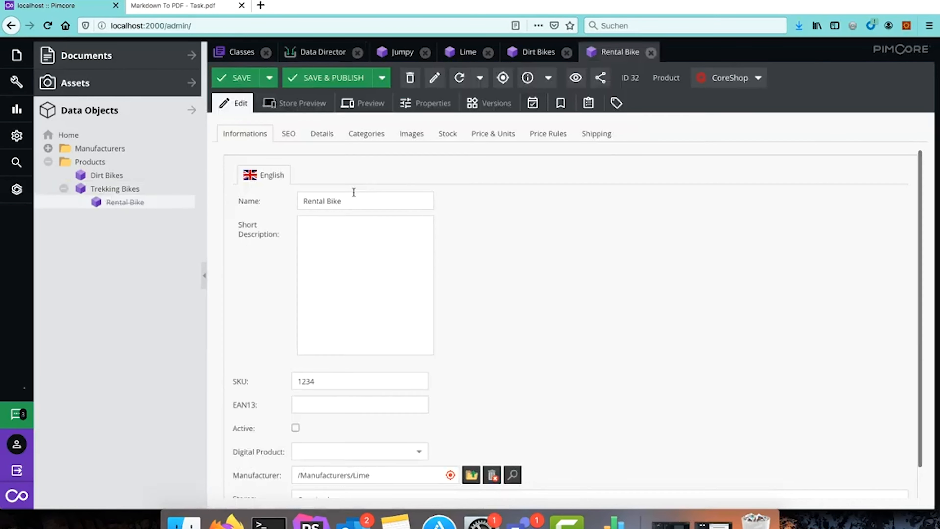
click(412, 133)
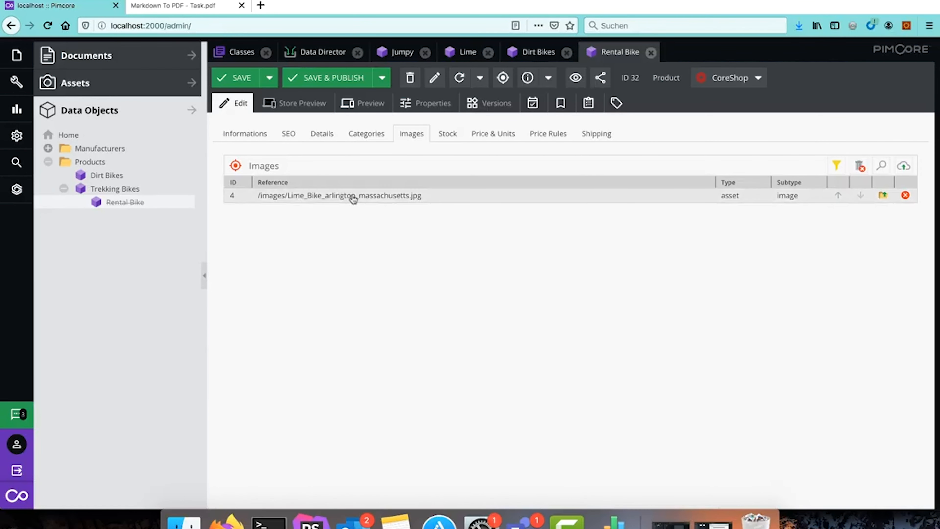
click(310, 53)
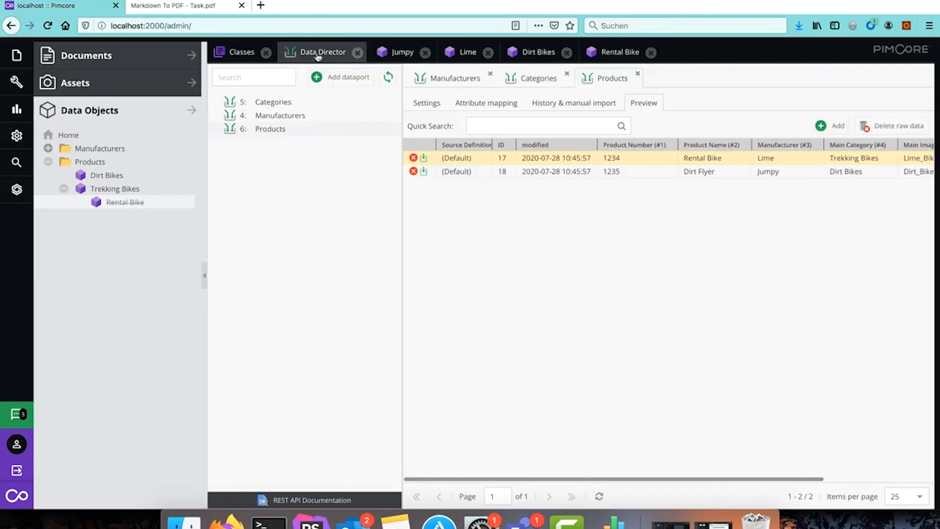
Step: Review the asset source folder in the Products dataport settings and reload the Rental Bike product
click(435, 104)
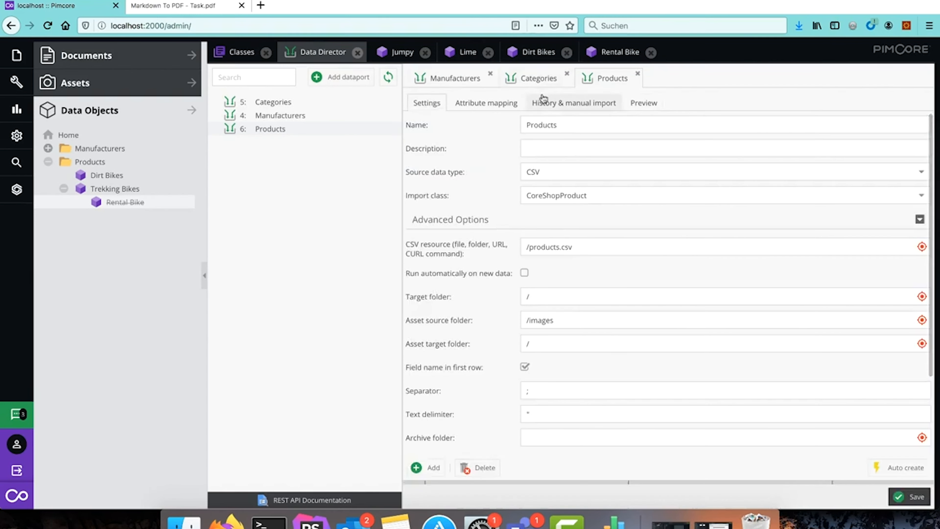
click(488, 105)
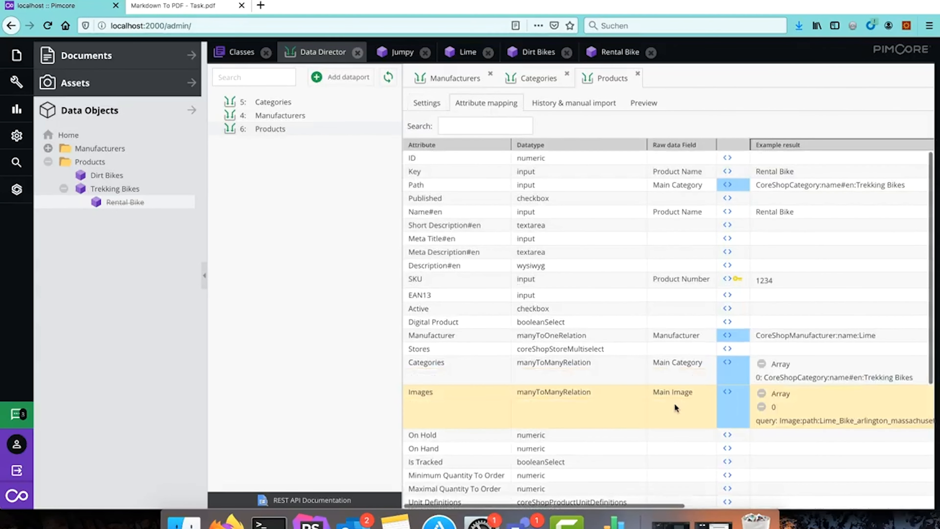
click(428, 106)
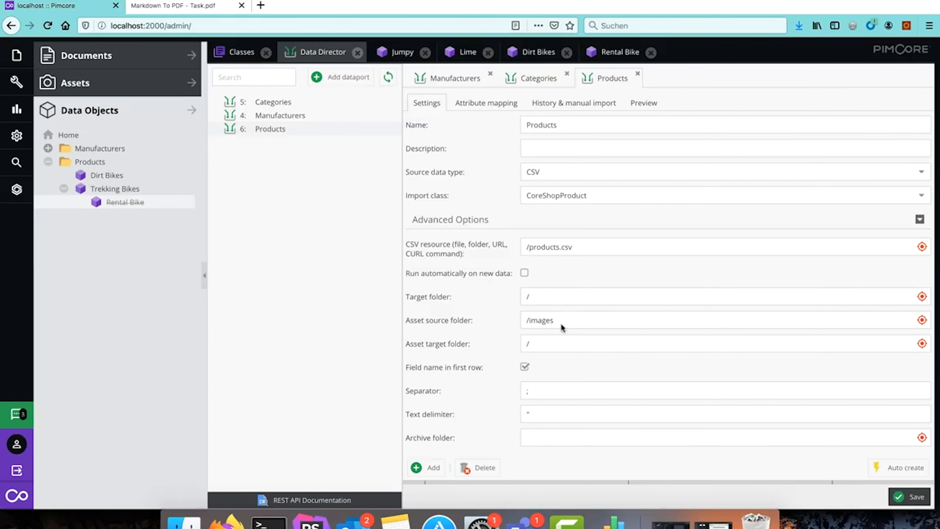
drag(562, 325, 494, 322)
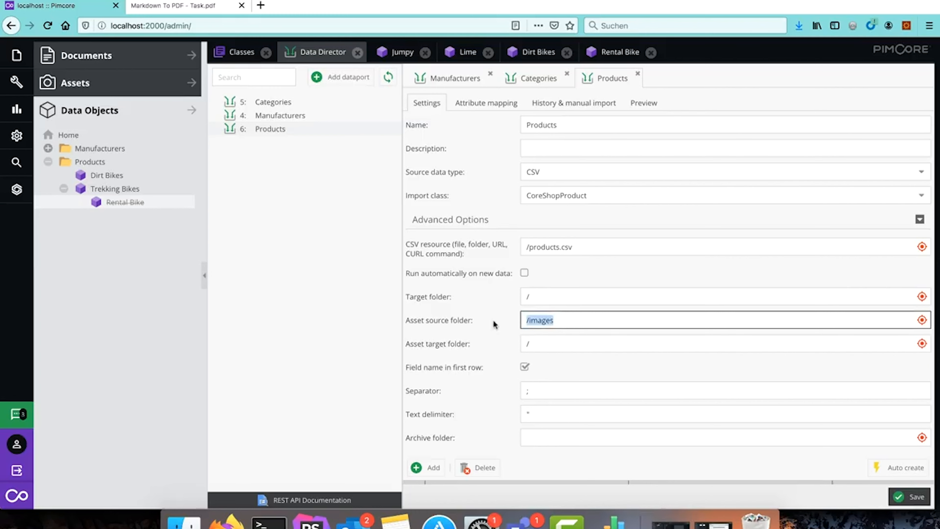
click(600, 56)
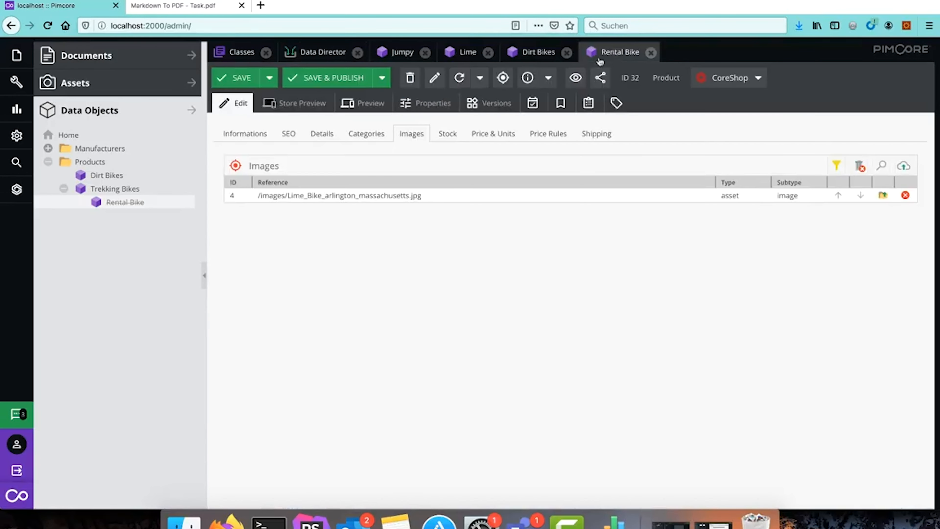
click(460, 78)
Step: Run the PIM import of the Products dataport to import its raw data into Pimcore objects
click(314, 55)
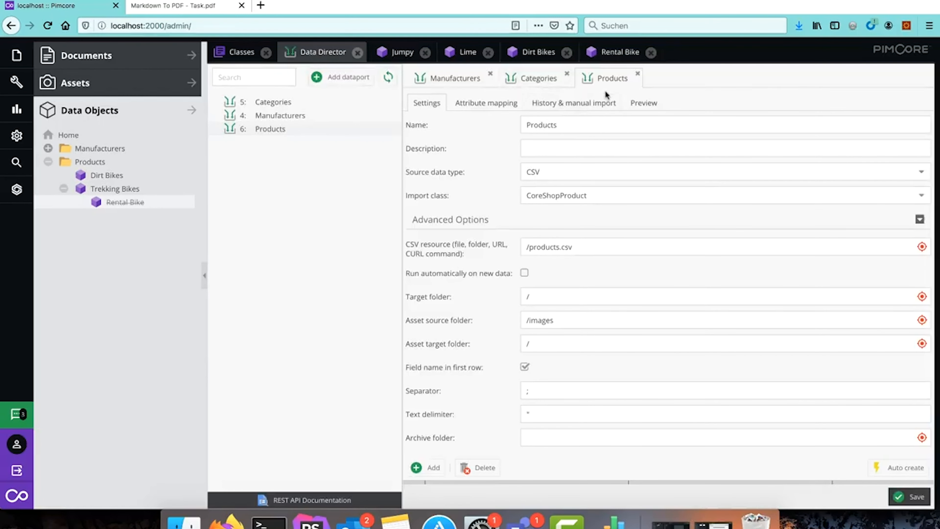
click(593, 108)
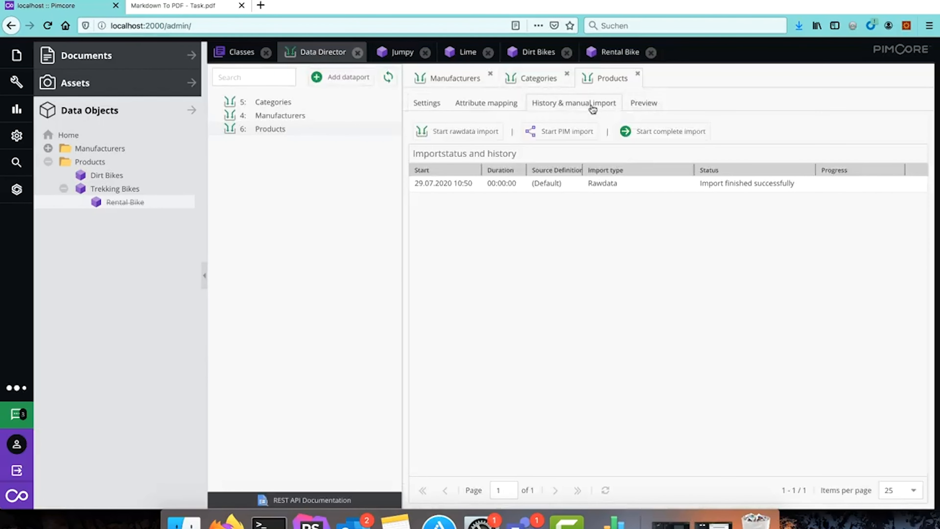
click(573, 130)
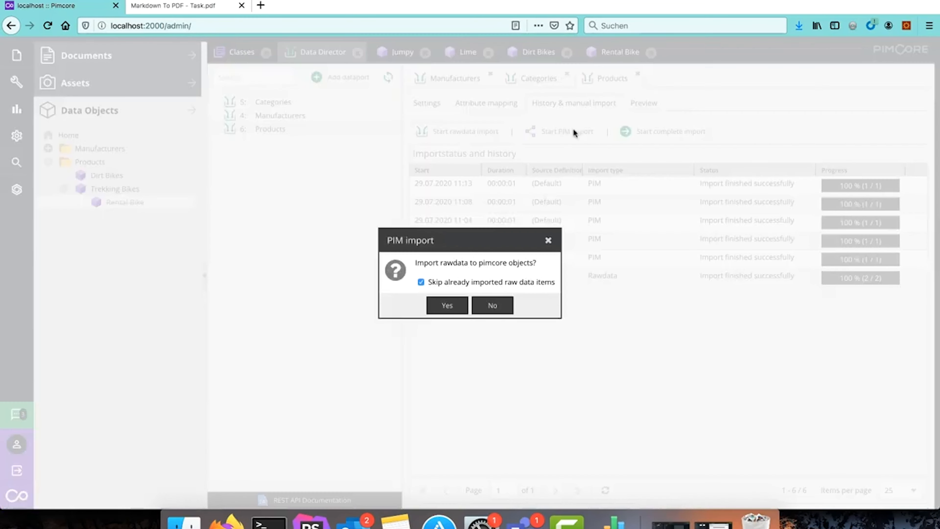
click(447, 305)
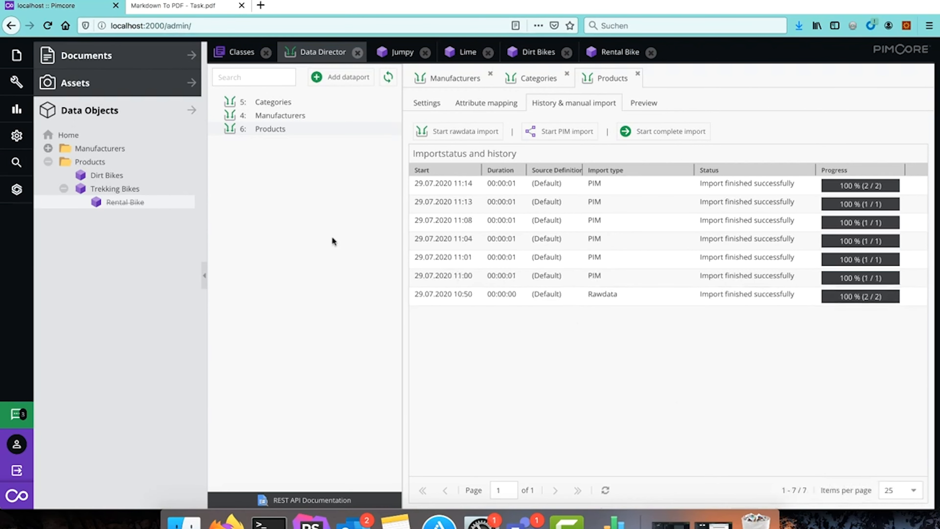
Step: Refresh the Products folder in the object tree and expand the Dirt Bikes and Trekking Bikes categories
right_click(84, 163)
click(129, 348)
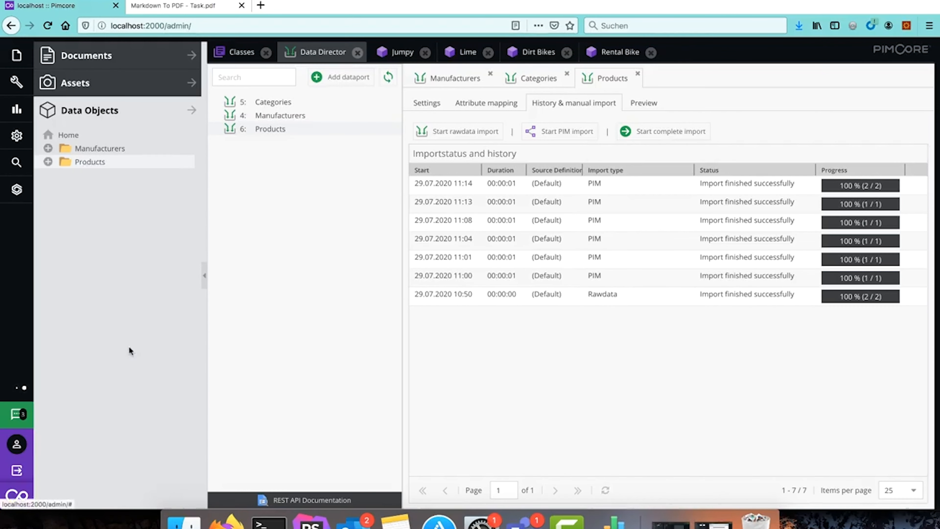
click(63, 188)
click(64, 175)
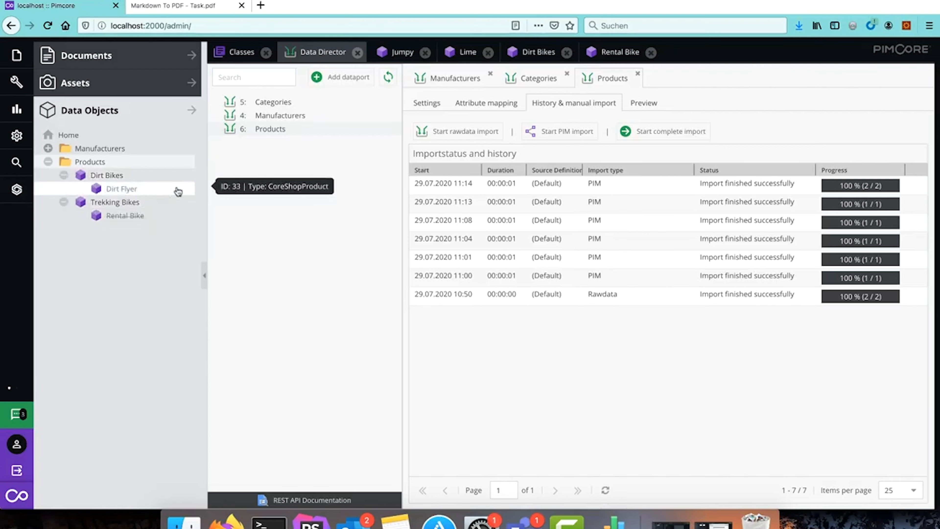
Step: Compare the Lime Rental Bike name required in Task.pdf with the Product Name and Manufacturer values of products.csv in Numbers, and return to Pimcore
click(178, 6)
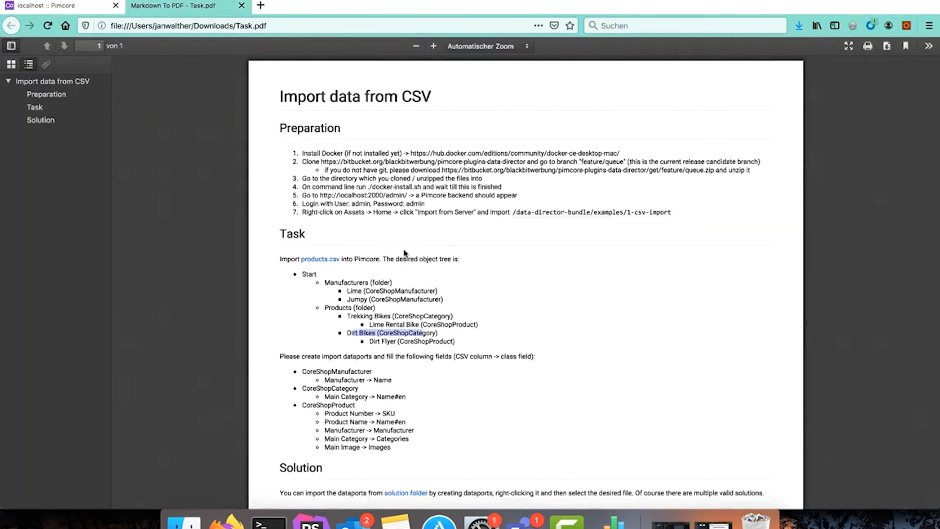
drag(368, 327, 420, 327)
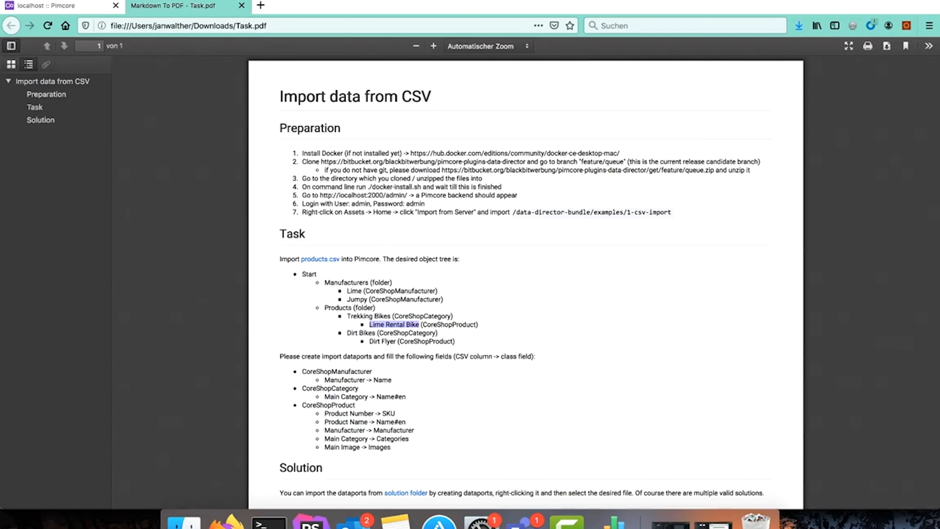
click(56, 6)
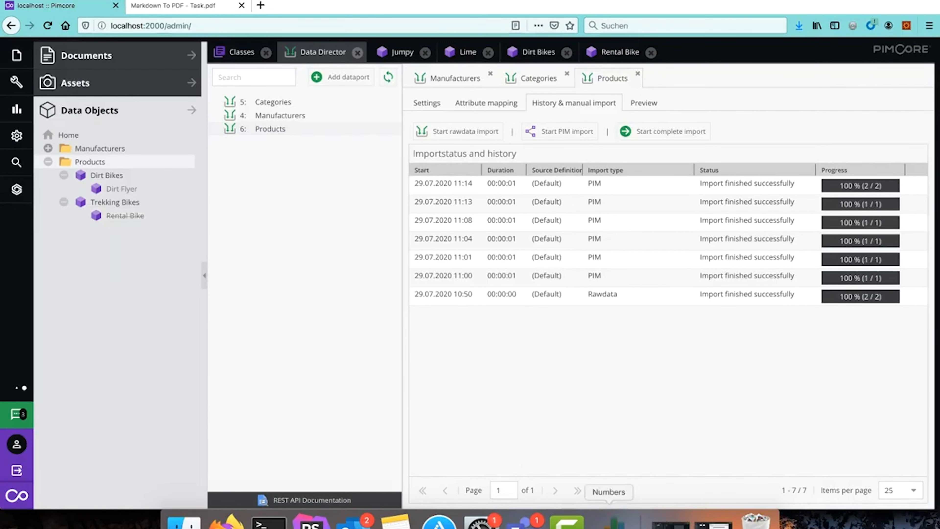
click(614, 524)
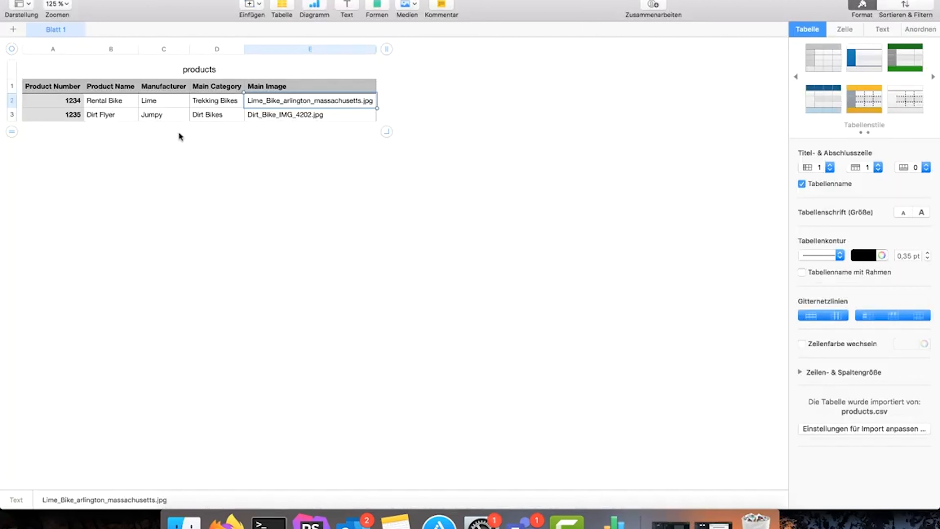
click(108, 103)
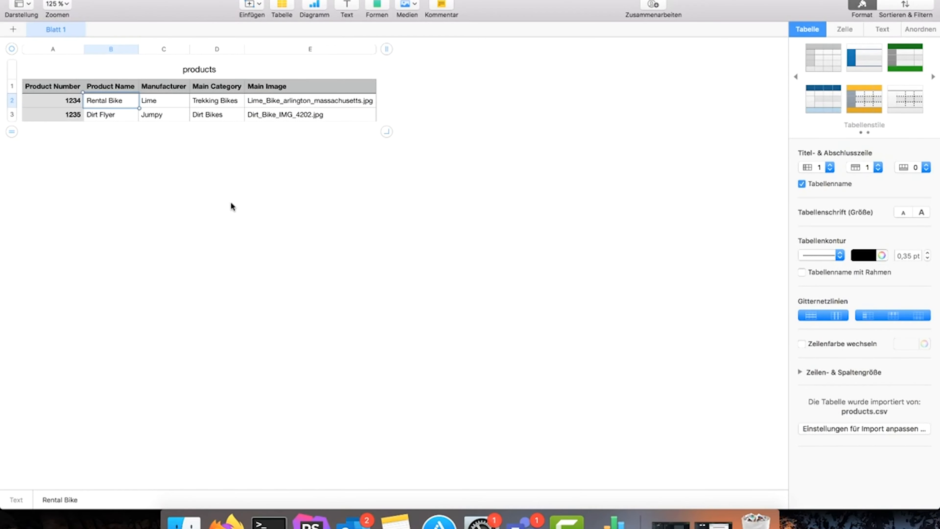
click(227, 522)
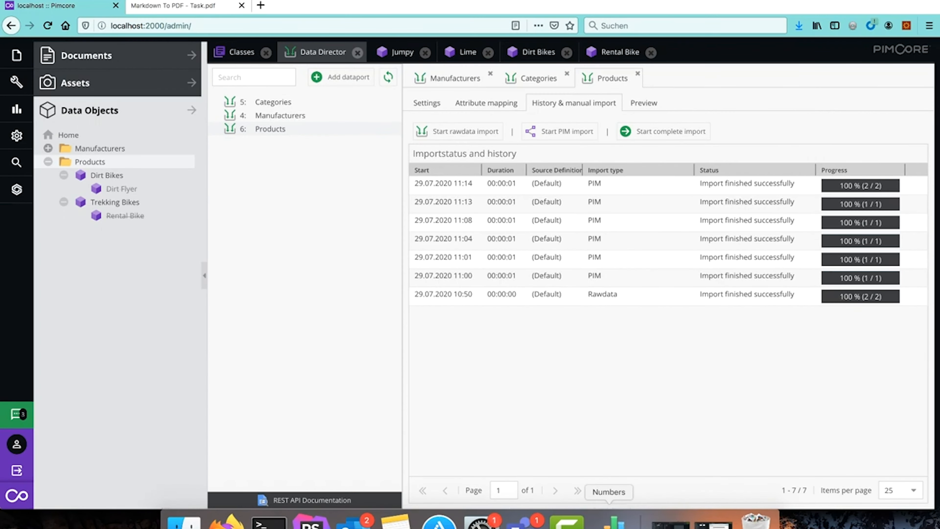
click(611, 520)
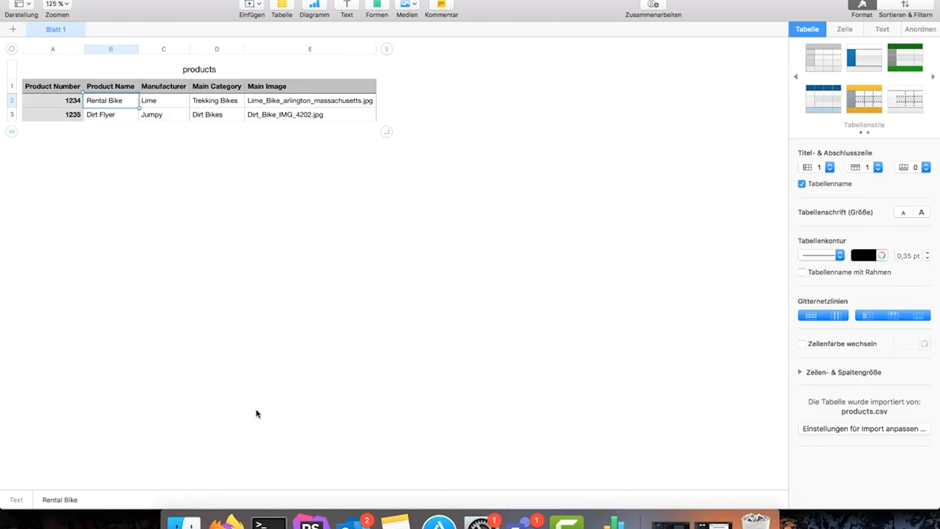
click(162, 101)
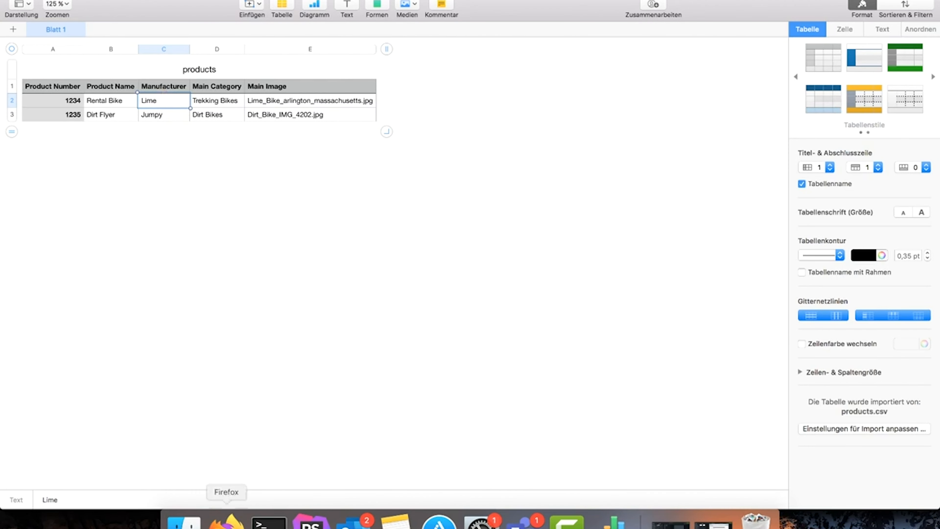
click(226, 522)
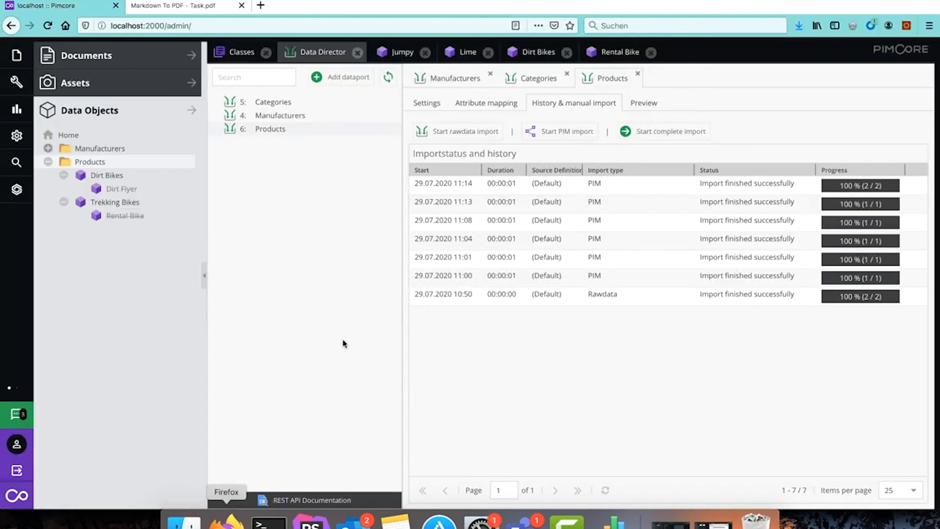
Step: Apply the "Prepend other field" template to the Key attribute in the Products dataport's attribute mapping
click(490, 109)
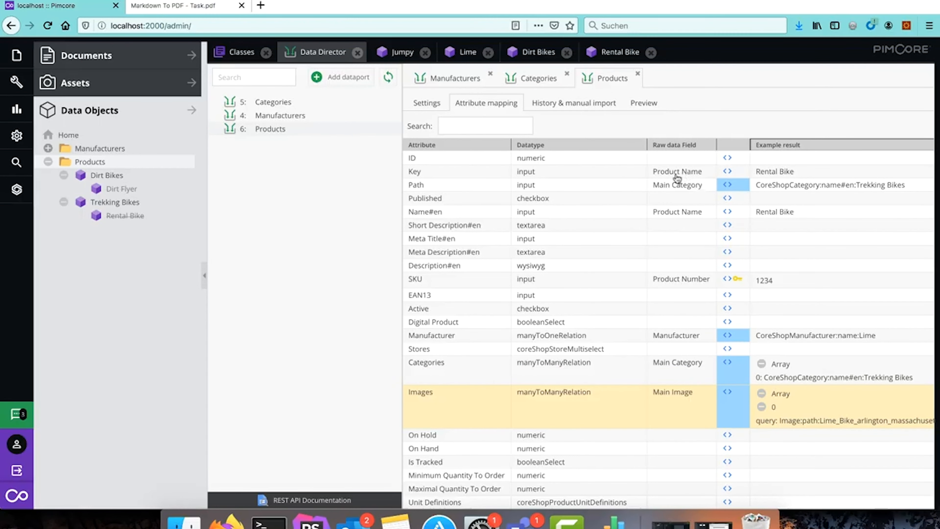
click(689, 173)
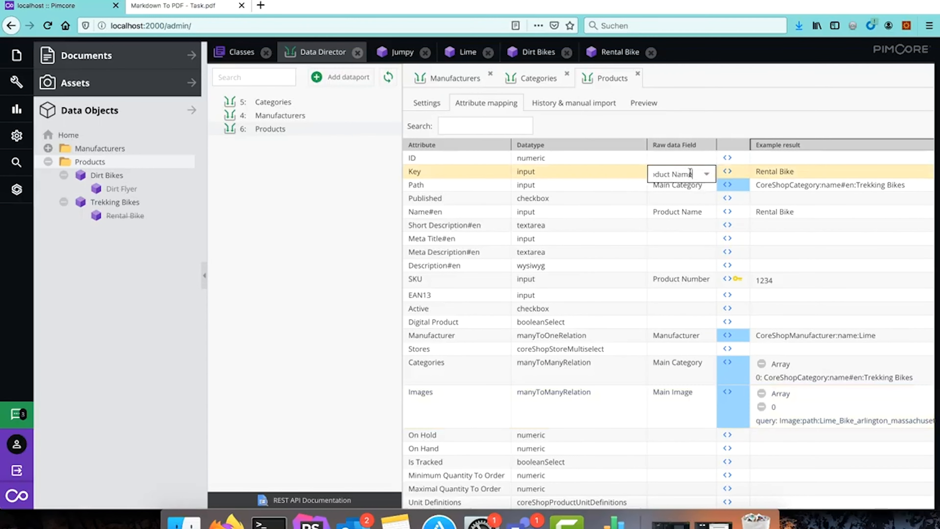
key(Escape)
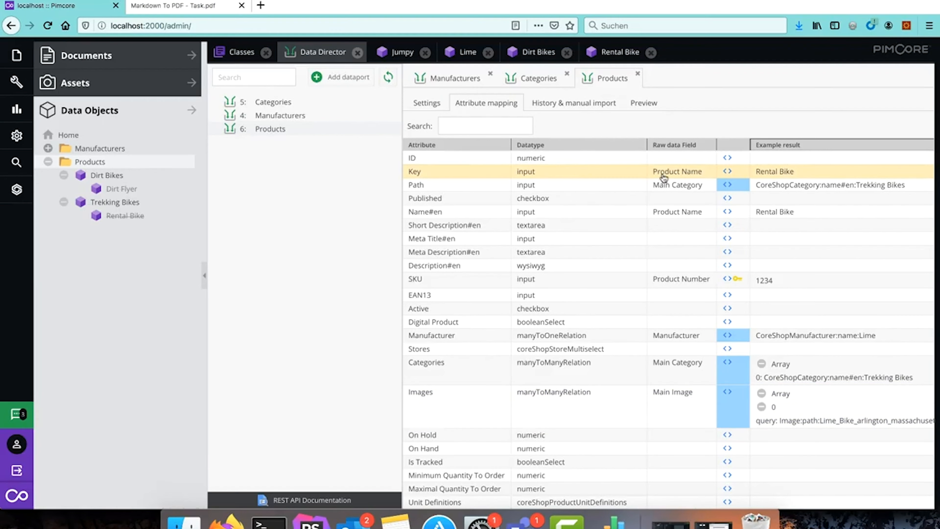
click(728, 171)
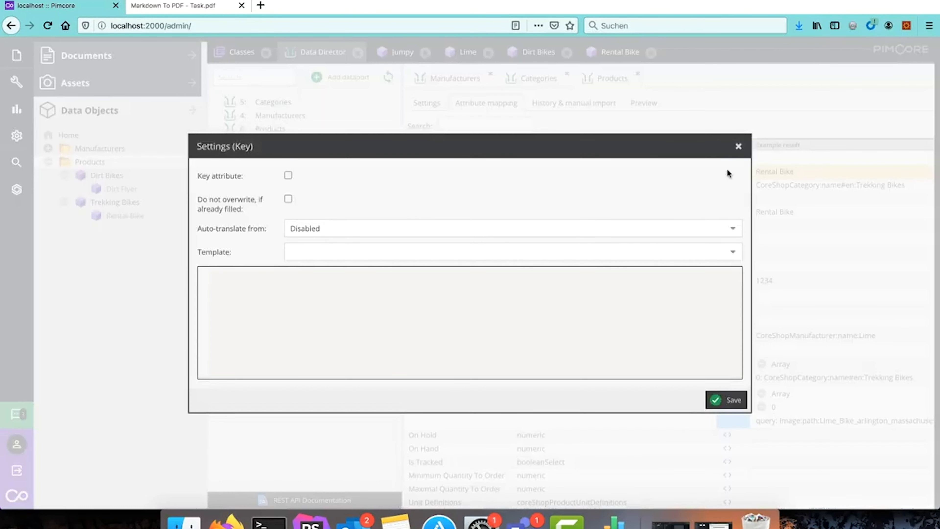
click(733, 253)
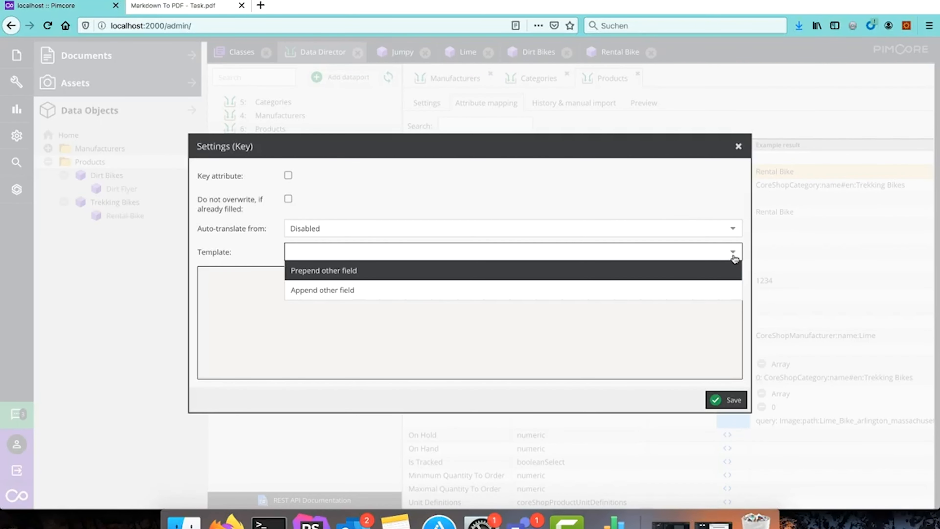
click(369, 274)
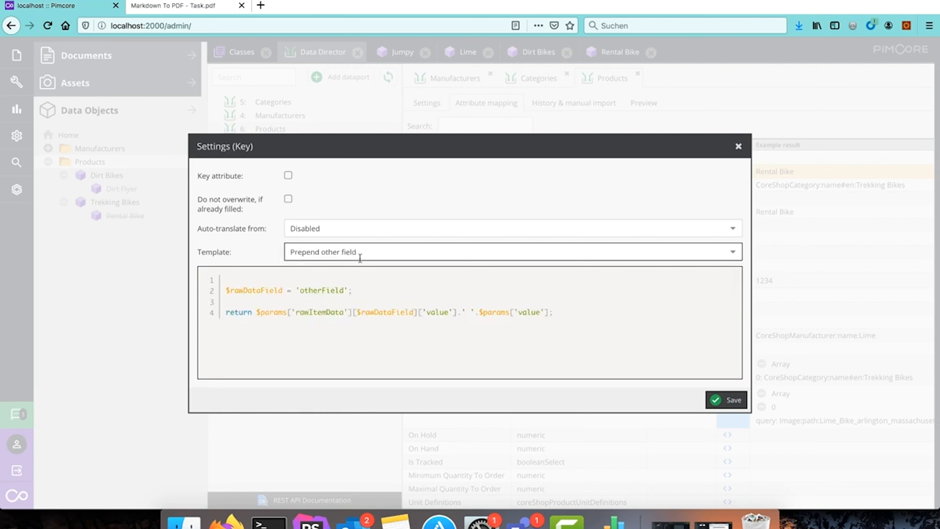
drag(530, 139, 652, 204)
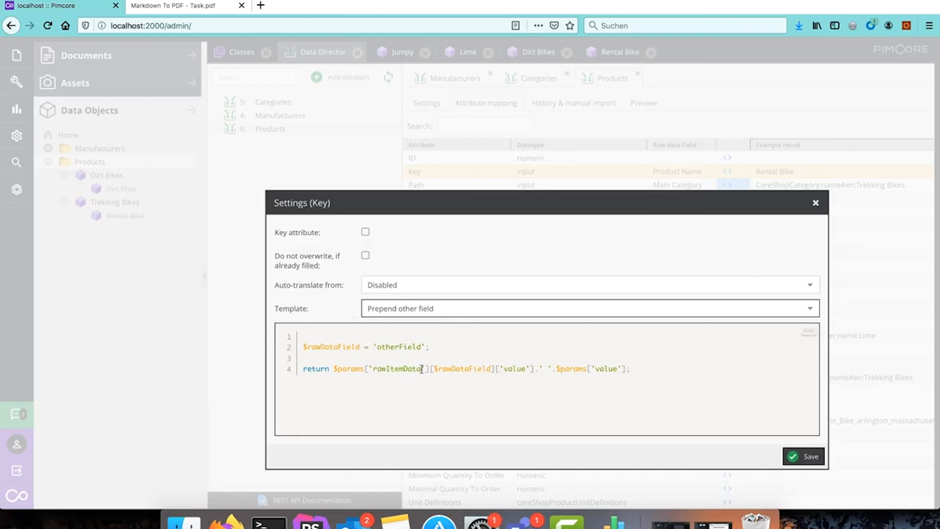
Step: Set $rawDataField in the Key attribute's callback code to 'Main Category' and save the attribute settings
click(316, 353)
click(281, 344)
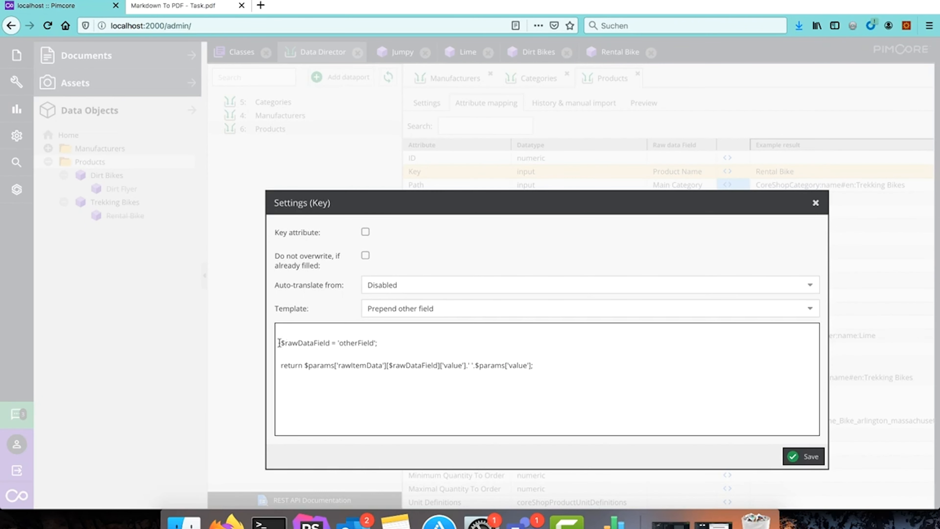
key(BackSpace)
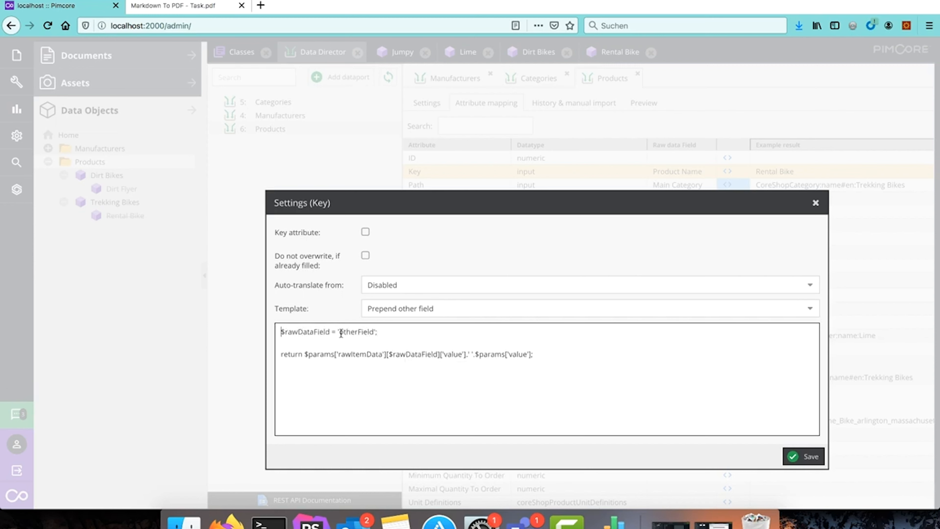
double_click(353, 332)
text(Main Catgory)
click(371, 330)
text(e)
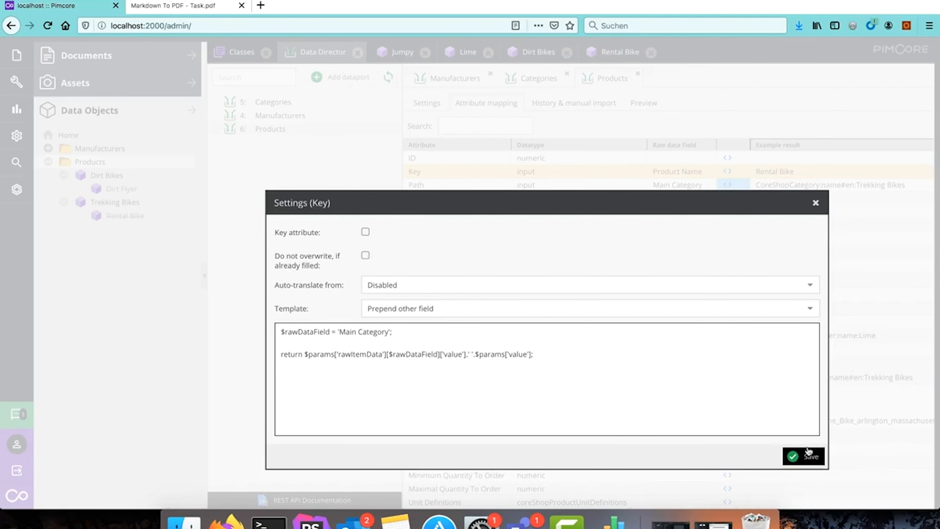
click(804, 456)
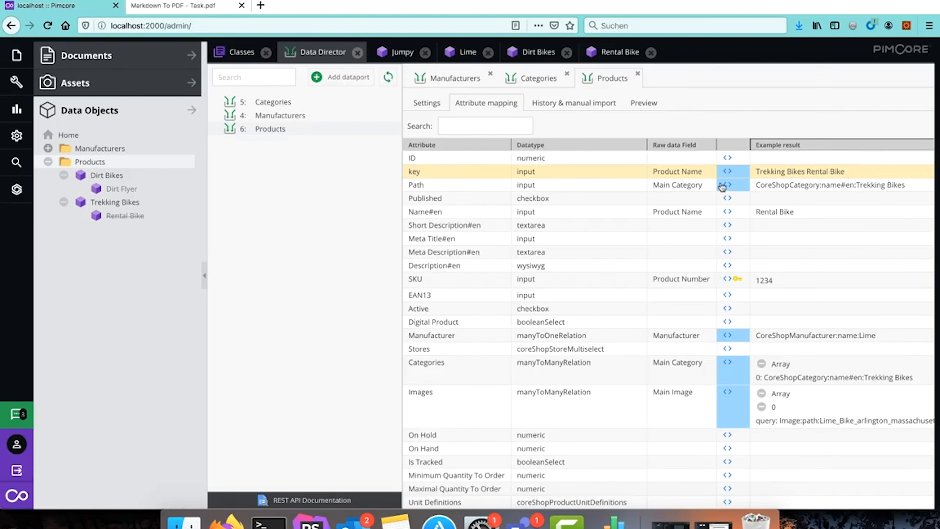
Step: Change $rawDataField in the Key attribute's callback code to 'Manufacturer' and save the attribute settings
click(727, 172)
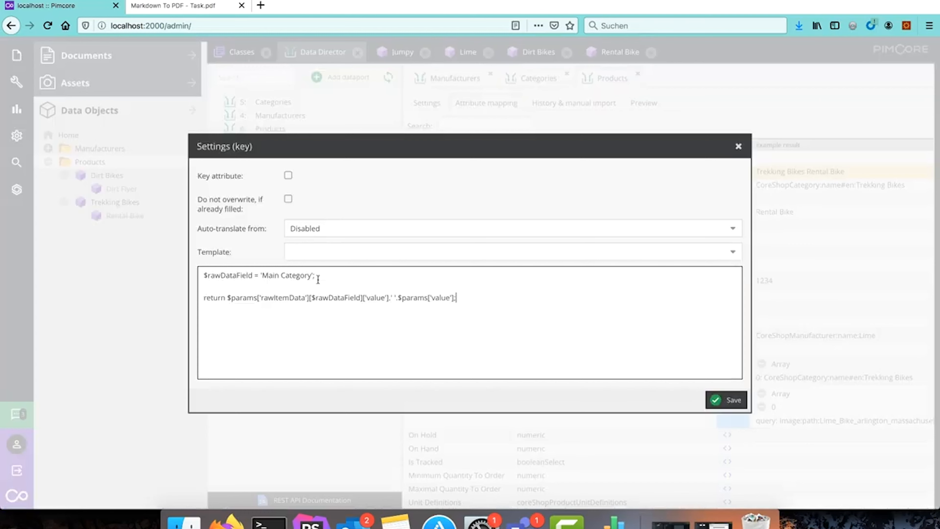
double_click(297, 277)
key(BackSpace)
key(BackSpace)
key(BackSpace)
key(BackSpace)
text(nug)
key(BackSpace)
text(ffactur)
click(727, 399)
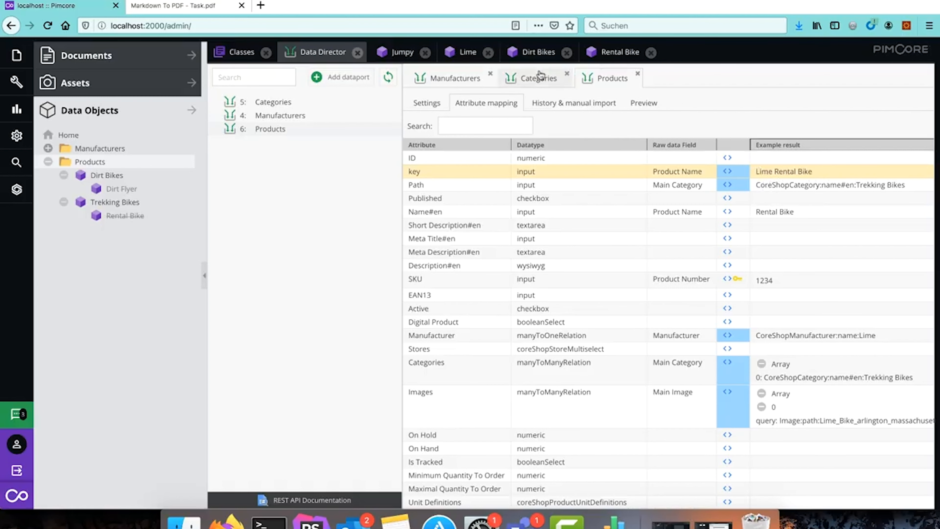
Step: Run the PIM import for only the Rental Bike raw item from the Products dataport preview
click(644, 104)
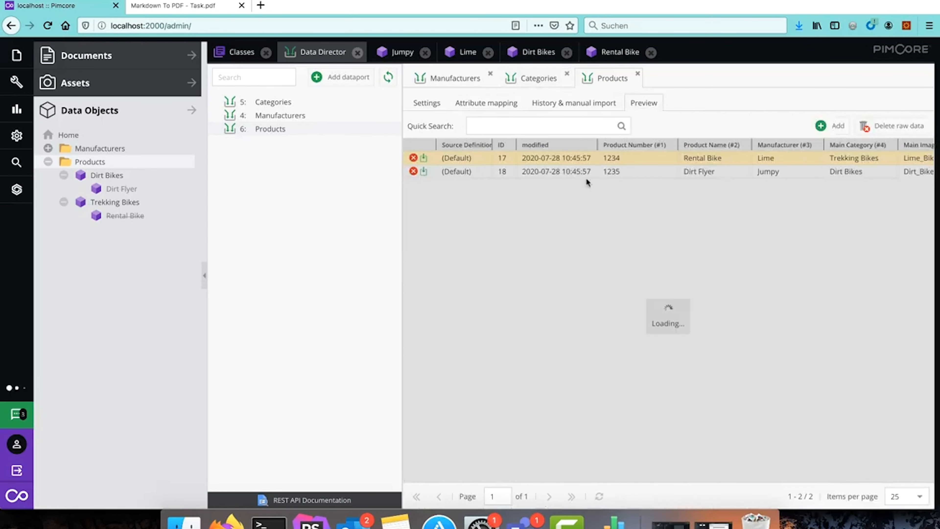
click(426, 160)
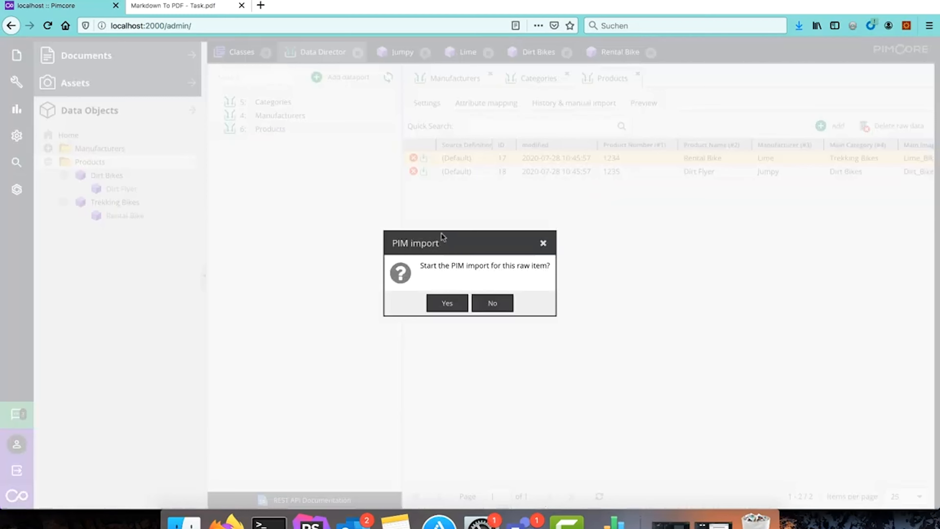
click(451, 299)
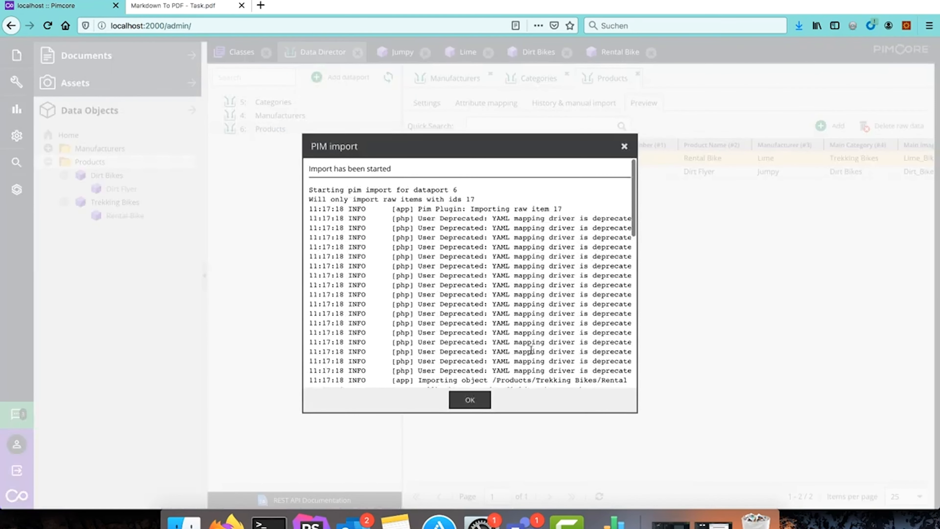
Step: Examine the import log for the returned Rental Bike key and the path of the saved object, and close the log
scroll(531, 350, down, 5)
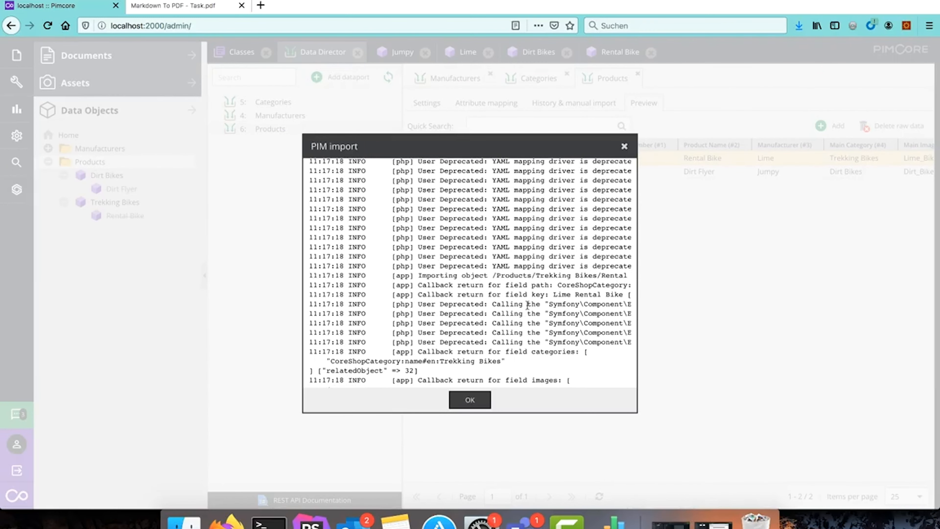
scroll(527, 306, right, 3)
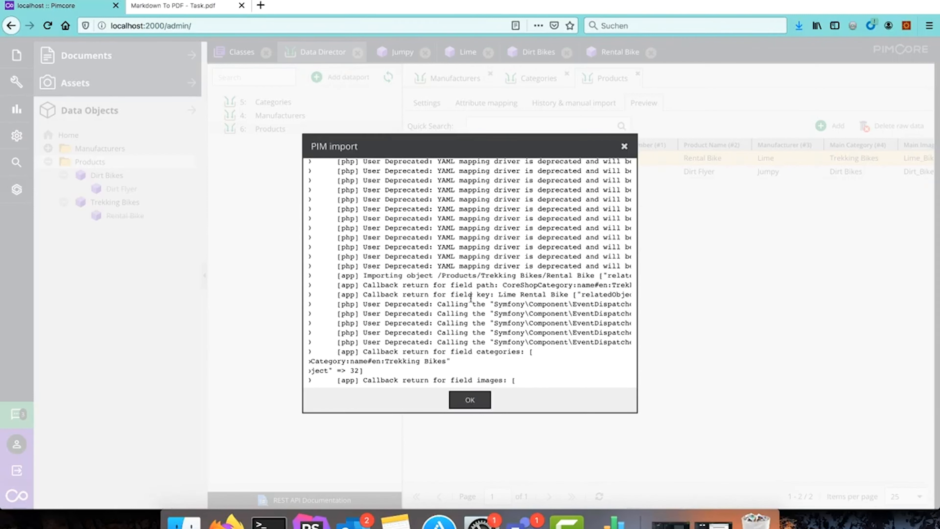
drag(476, 295, 522, 295)
scroll(521, 295, down, 10)
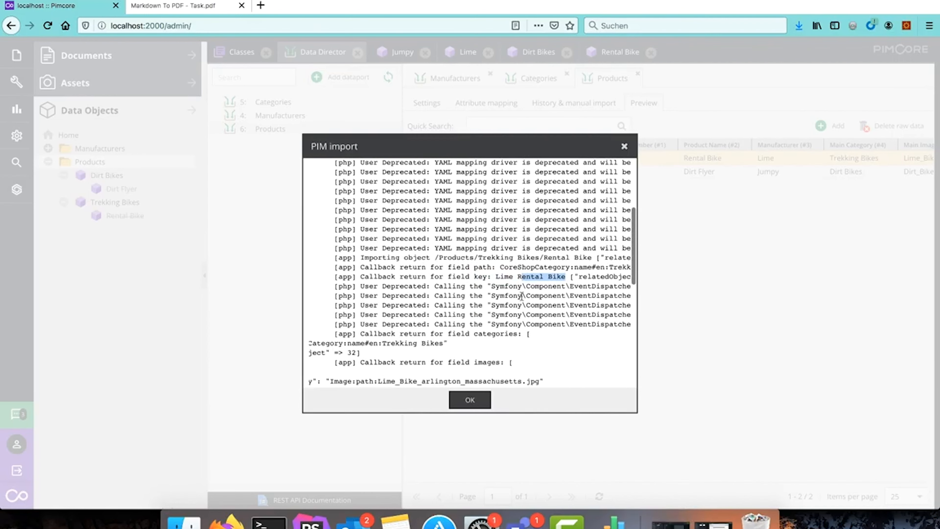
scroll(521, 296, down, 3)
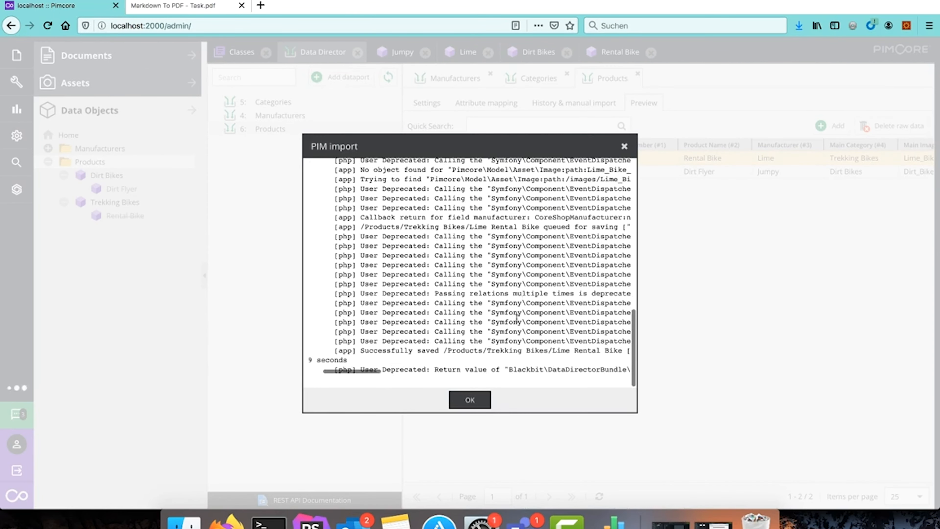
drag(480, 352, 621, 350)
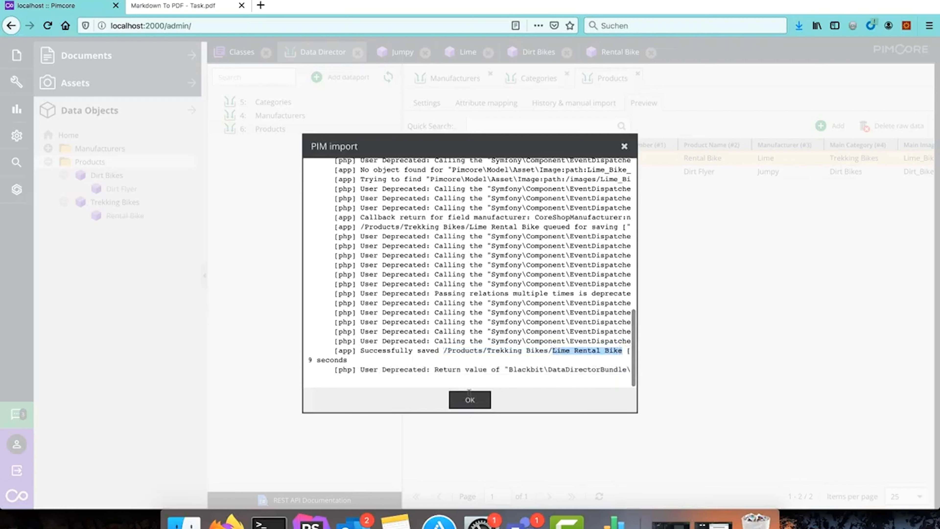
scroll(492, 307, up, 15)
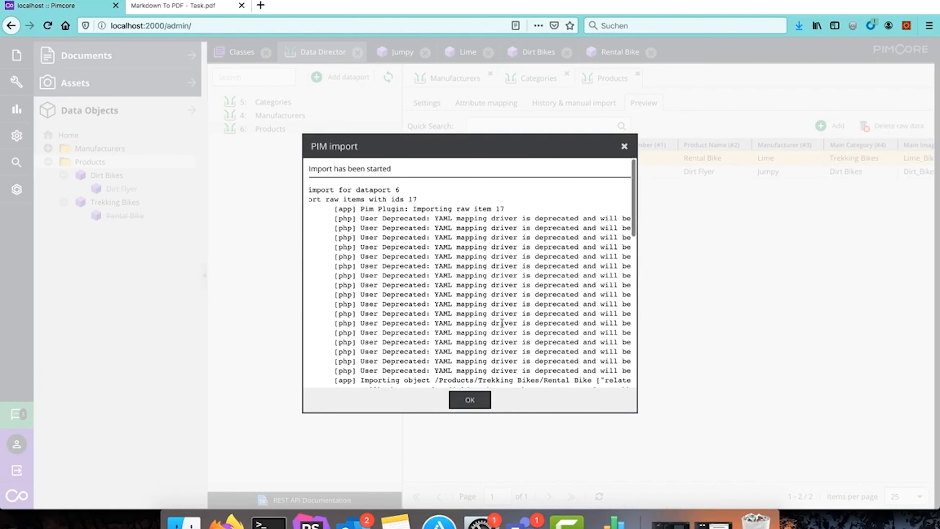
click(473, 402)
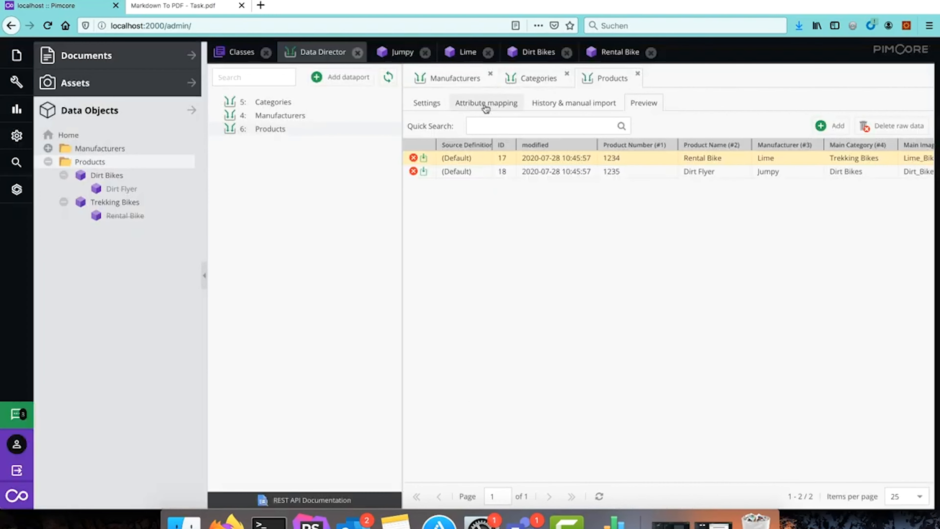
Step: Refresh the Products folder in the object tree, expand Trekking Bikes to check its product, and close the opened Products folder
right_click(86, 163)
click(128, 348)
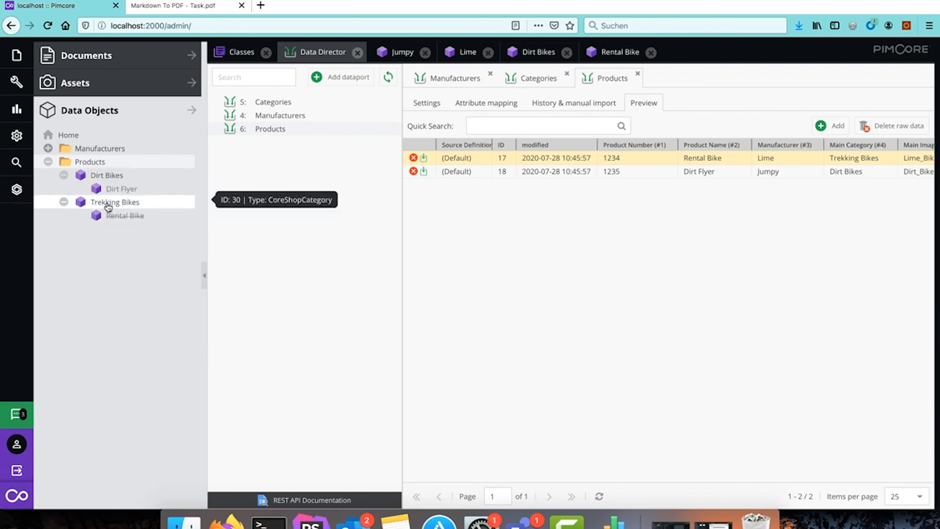
click(91, 162)
right_click(91, 165)
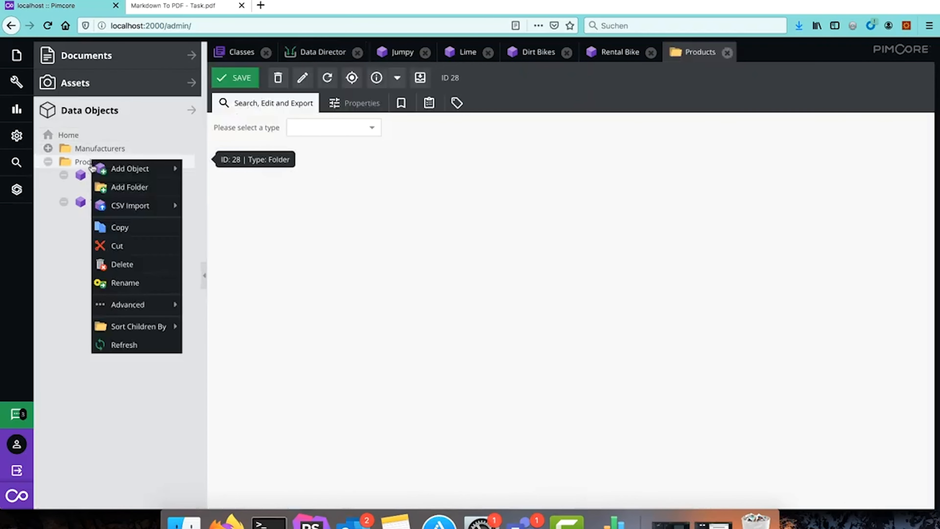
click(124, 345)
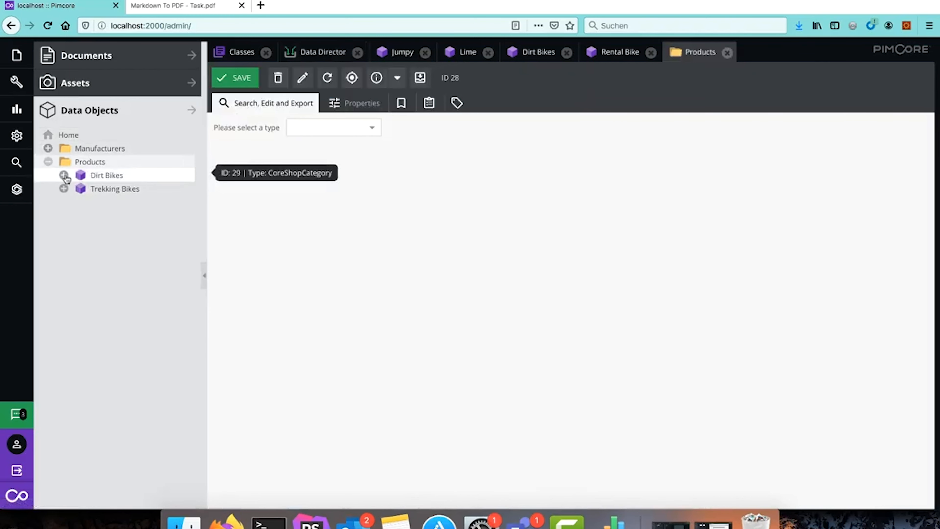
click(64, 188)
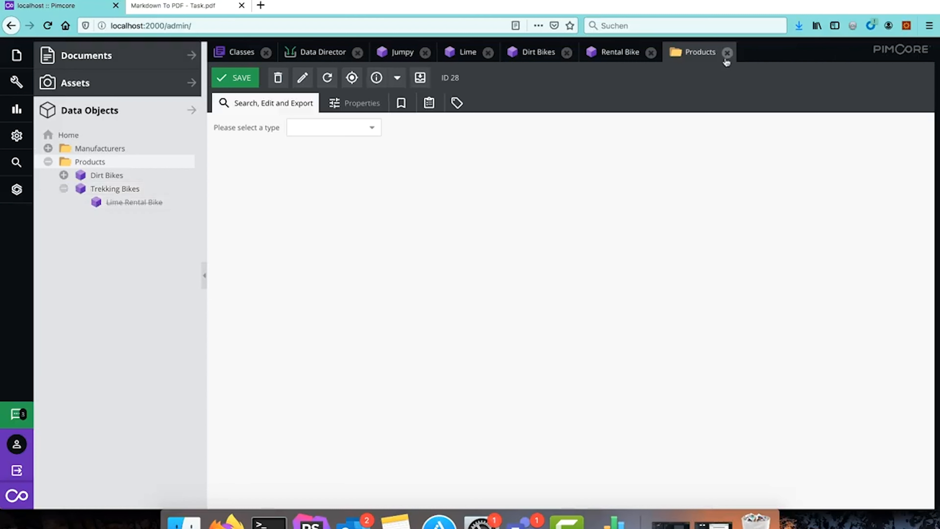
click(728, 52)
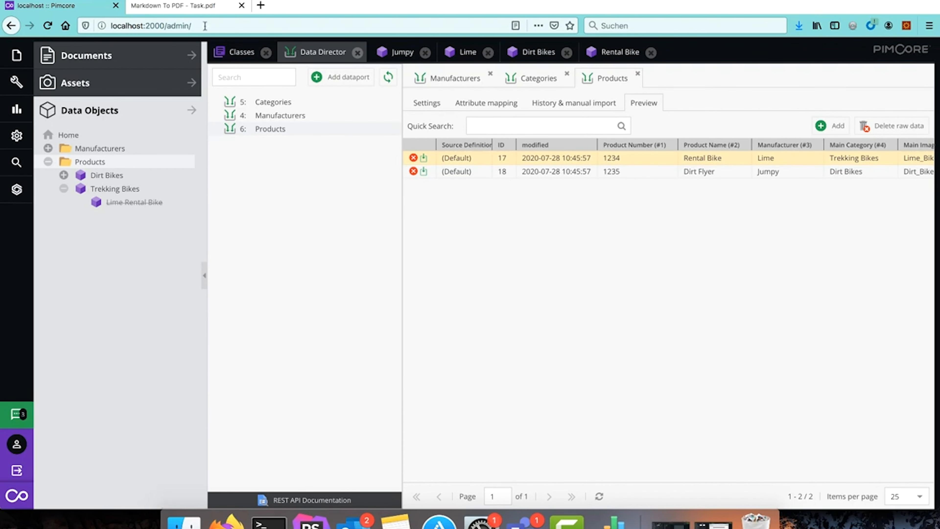
Step: Switch to the task PDF and examine the desired tree of manufacturers, categories and products
click(199, 6)
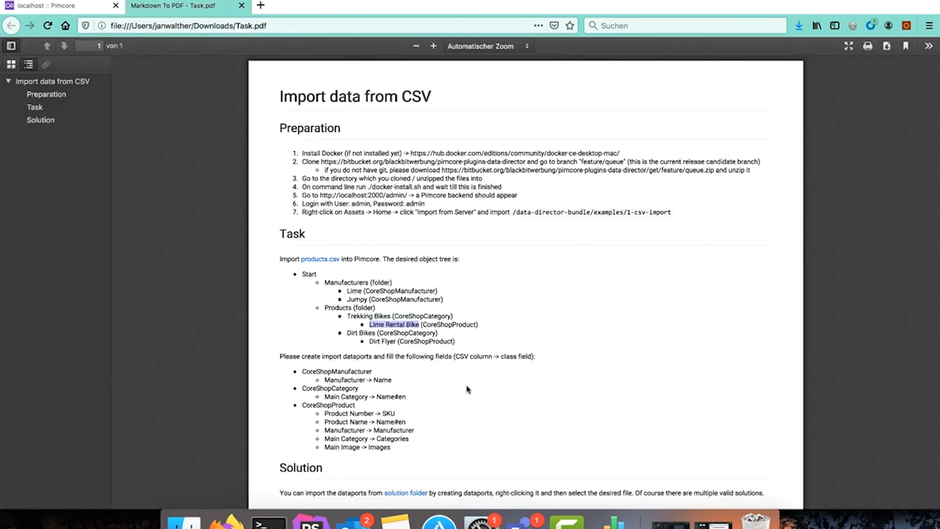
click(364, 371)
drag(324, 280, 421, 289)
drag(324, 307, 349, 334)
click(350, 333)
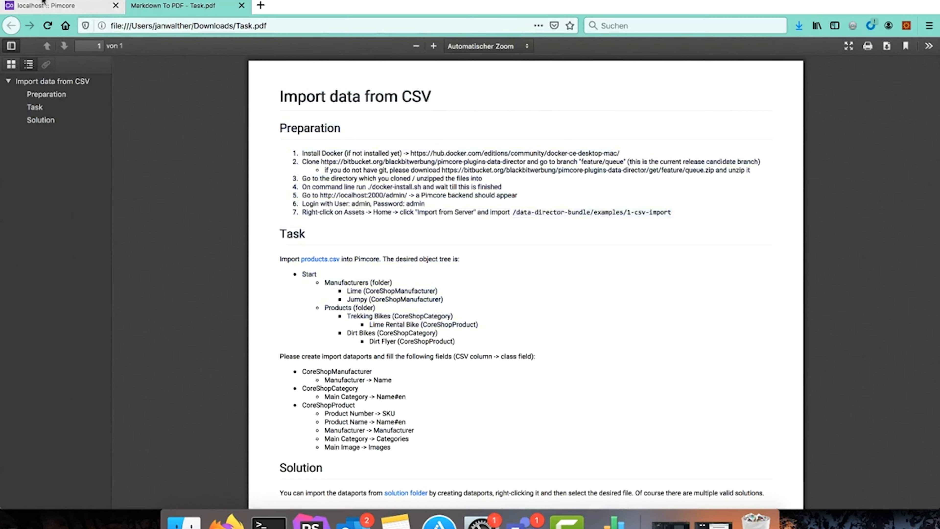
Step: Return to Pimcore and open the attribute mapping of the Products dataport
click(50, 7)
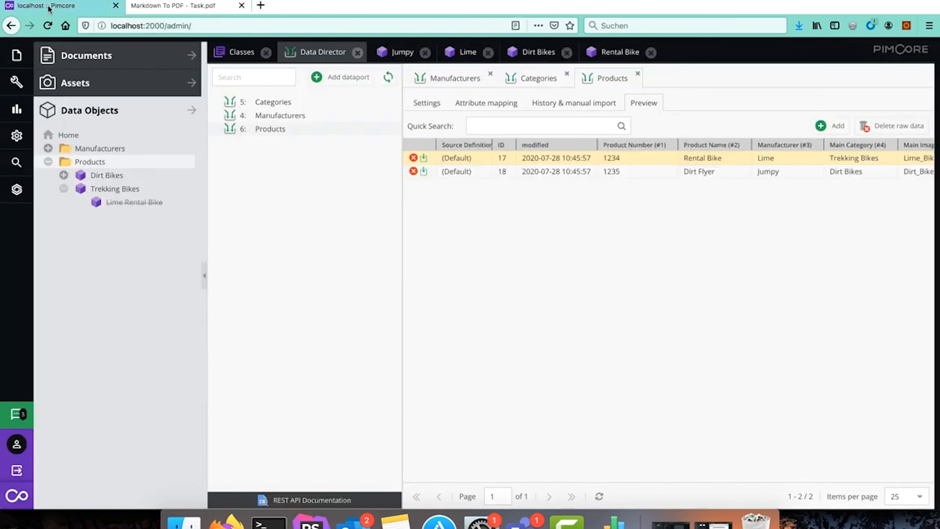
click(478, 103)
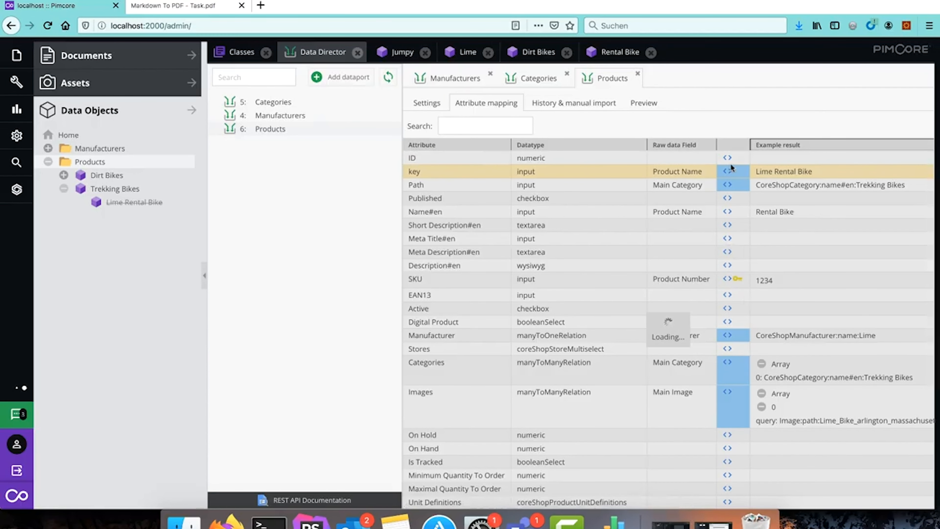